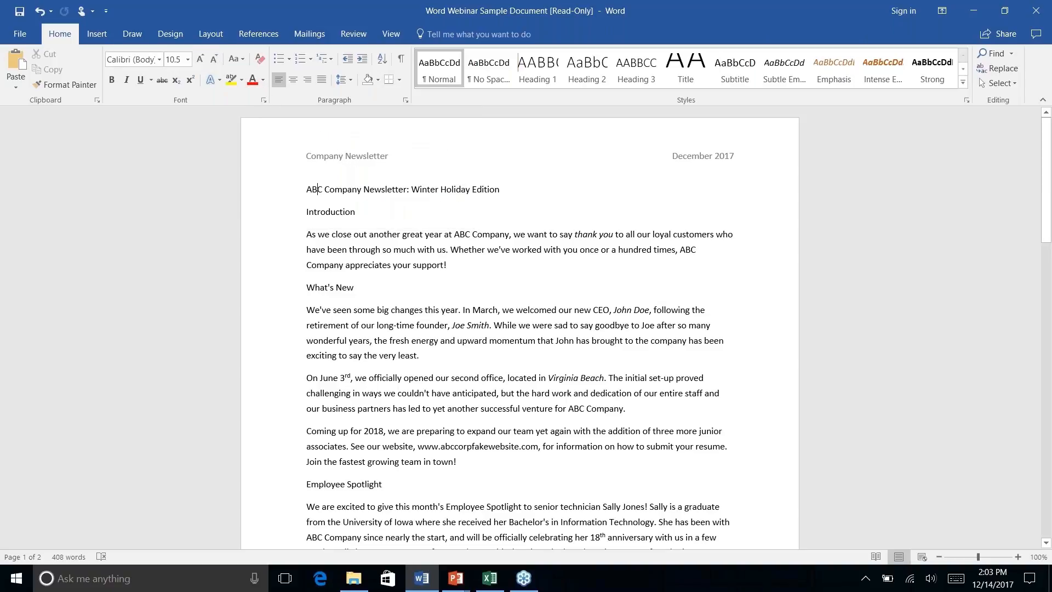
Step: Show the Quick Access Toolbar below the ribbon
right_click(272, 78)
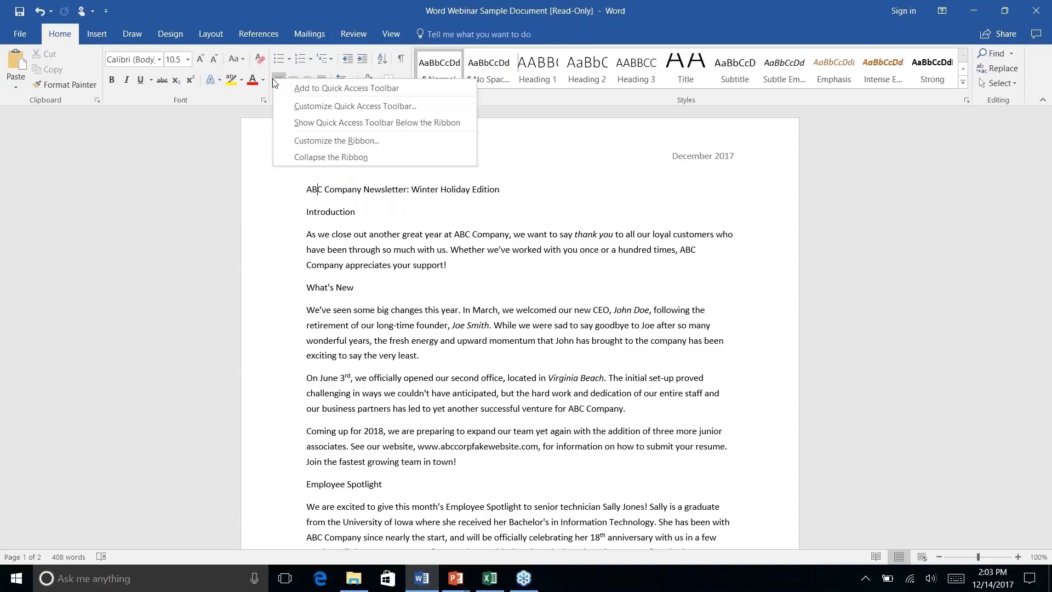
click(357, 123)
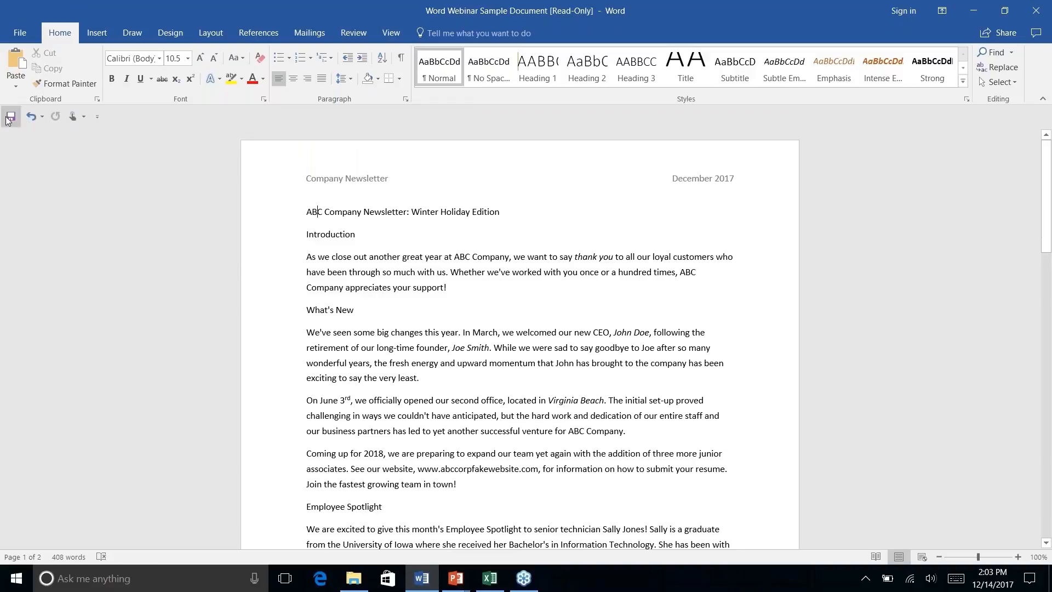
right_click(278, 81)
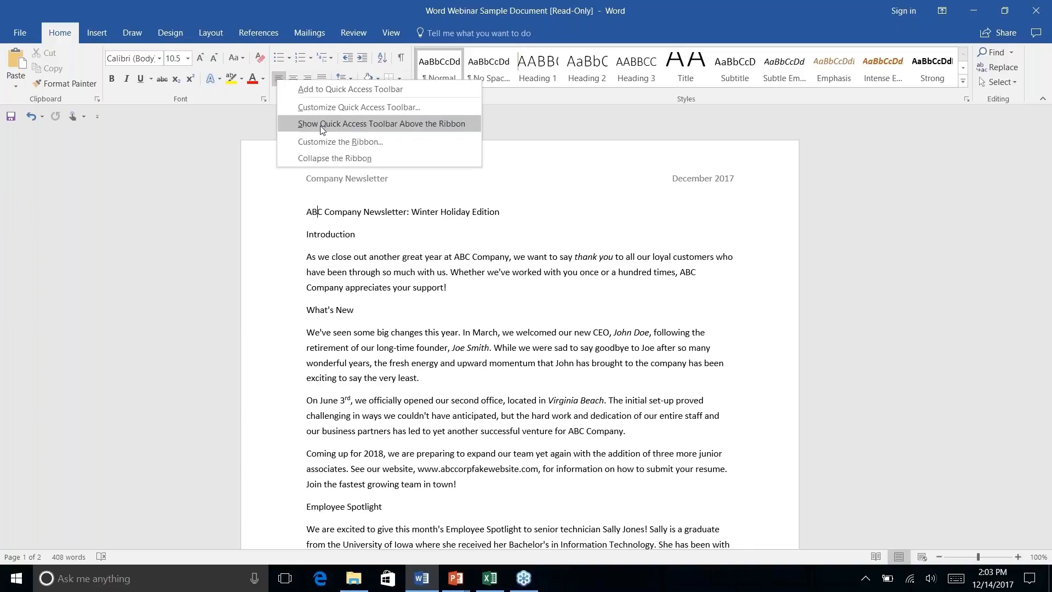
click(127, 113)
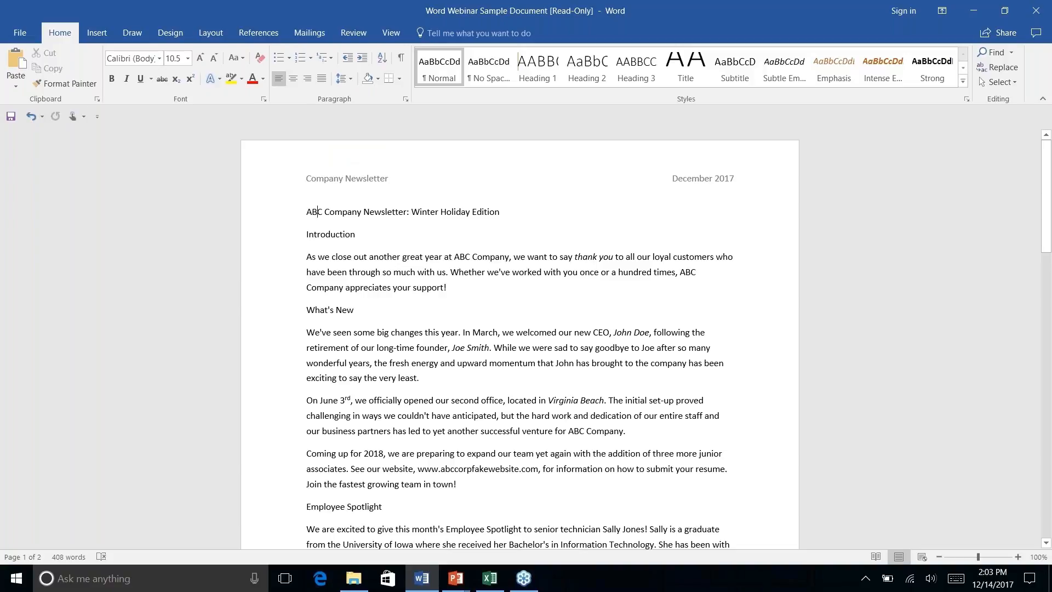
click(551, 74)
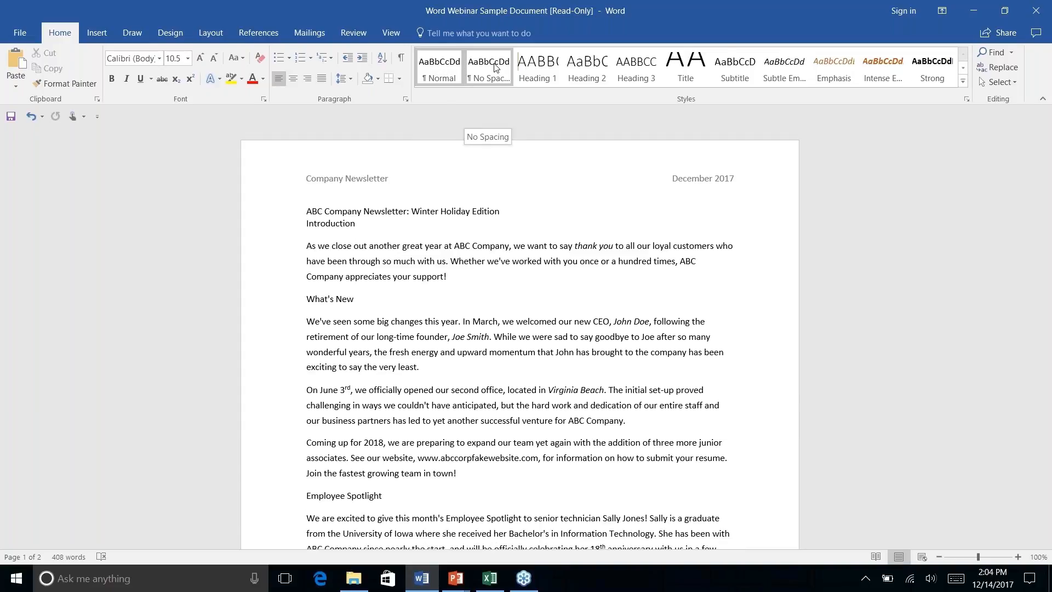
right_click(685, 71)
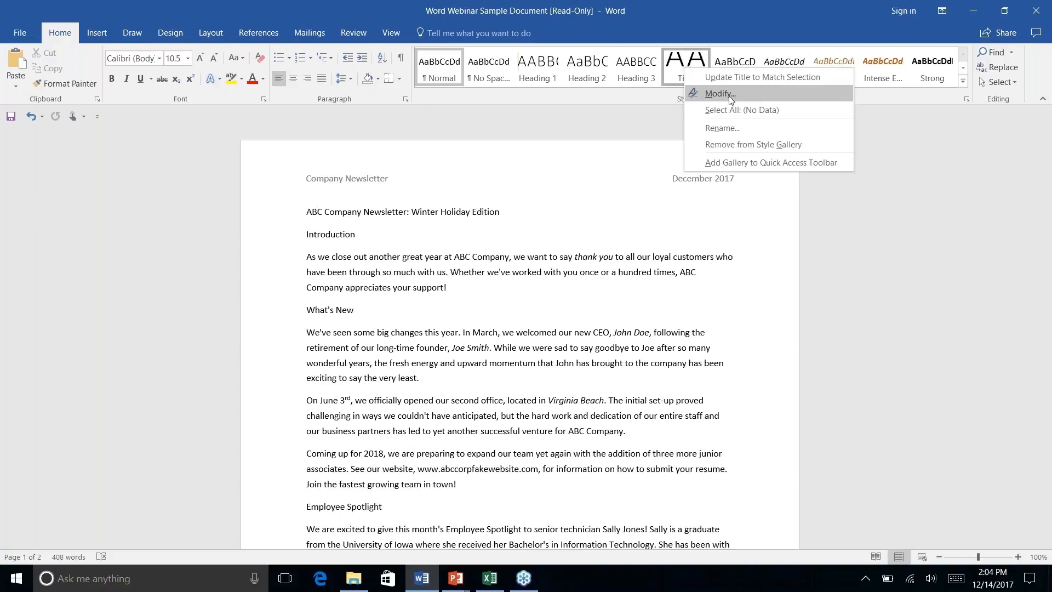
right_click(288, 58)
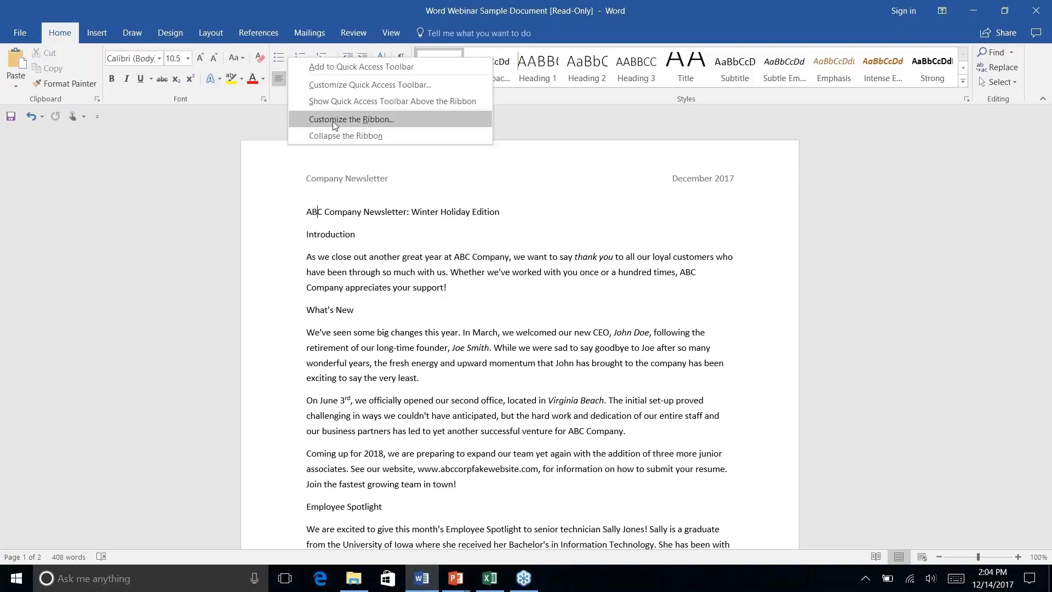
click(112, 113)
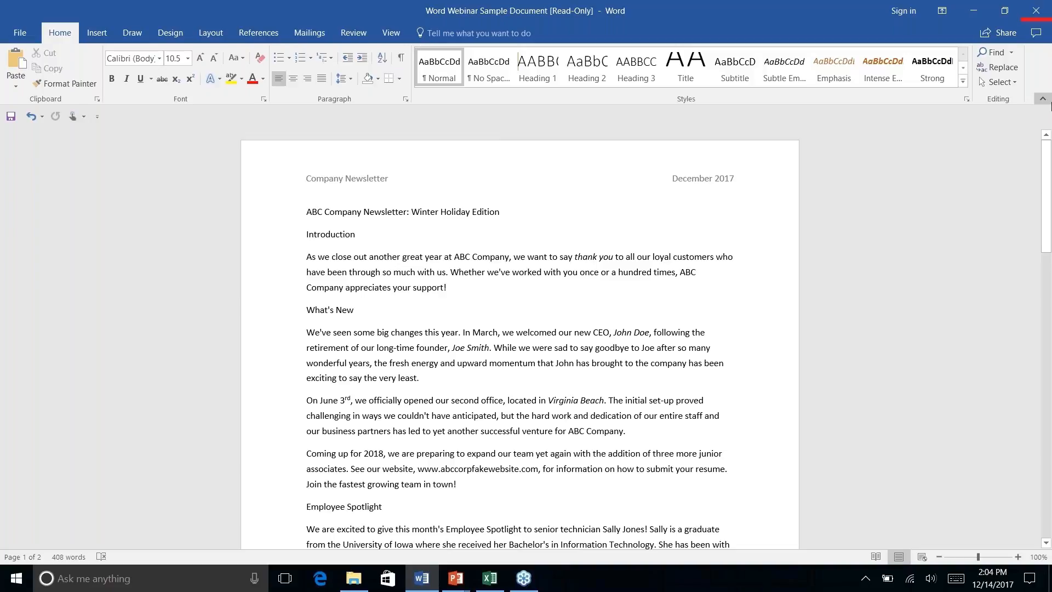
Step: Collapse the ribbon to its tab names and temporarily reveal the View commands
click(1042, 101)
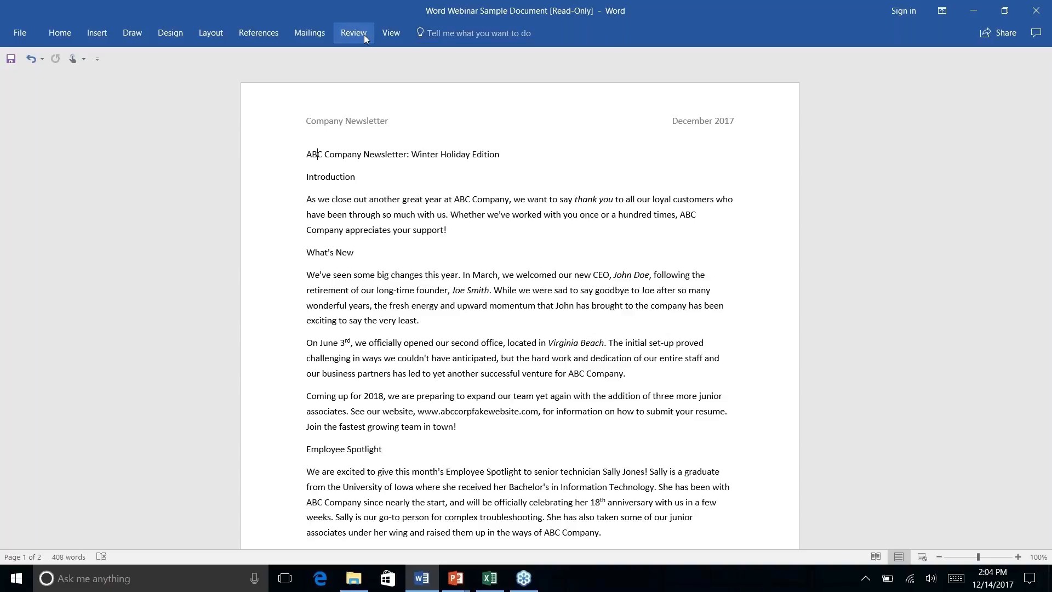
click(403, 35)
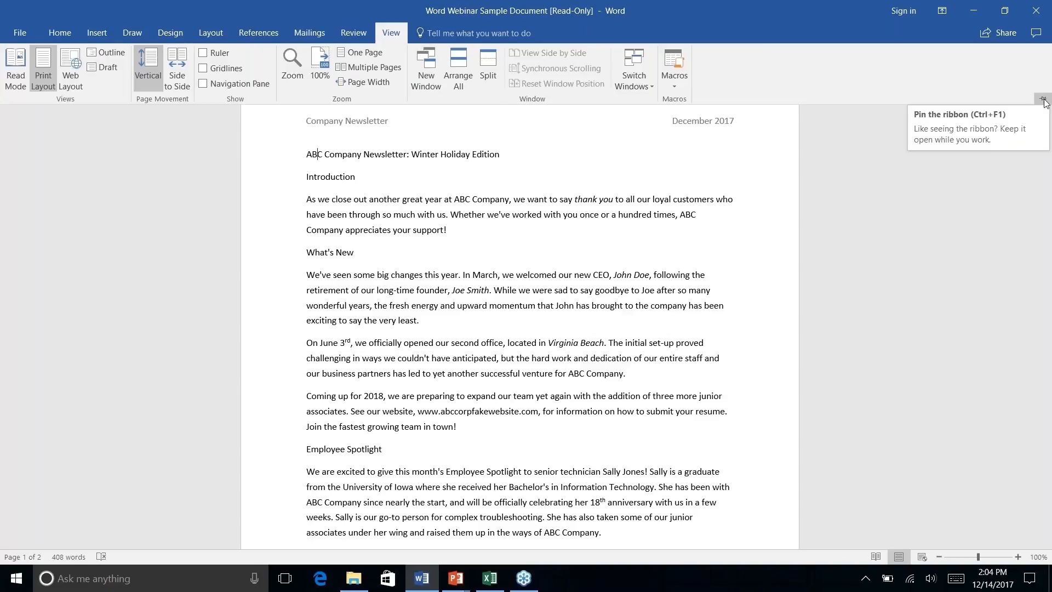
click(392, 35)
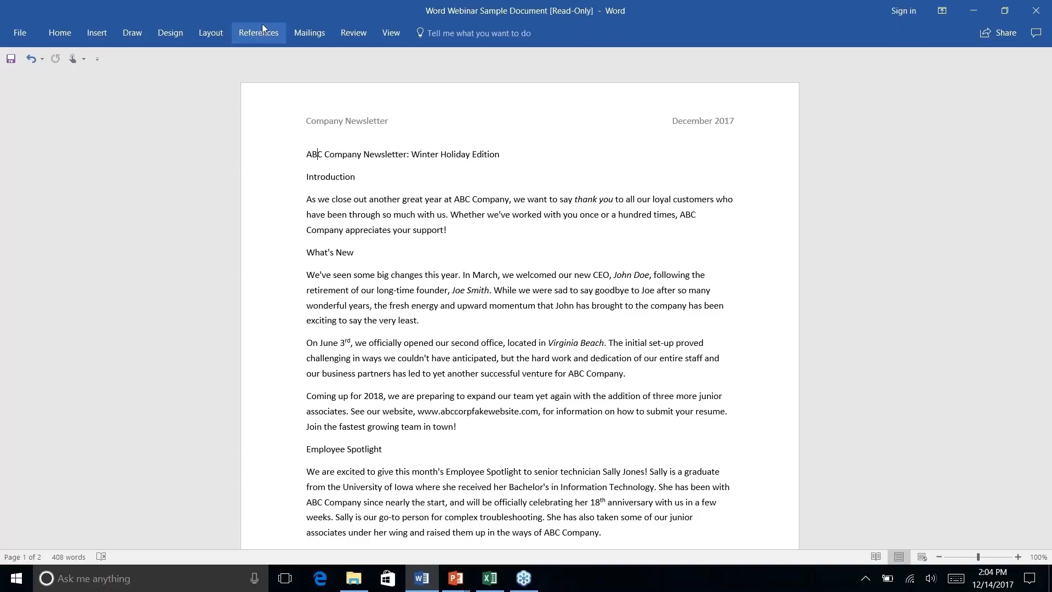
Step: Examine the commands offered under Home, Insert, Draw, Design, Layout and References in the collapsed ribbon
click(174, 34)
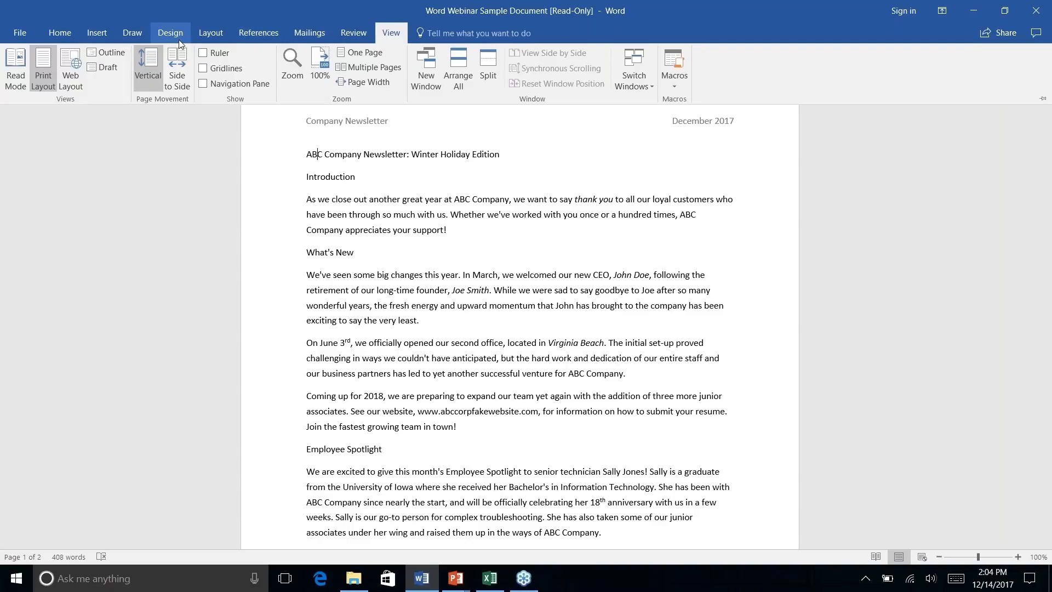
click(75, 34)
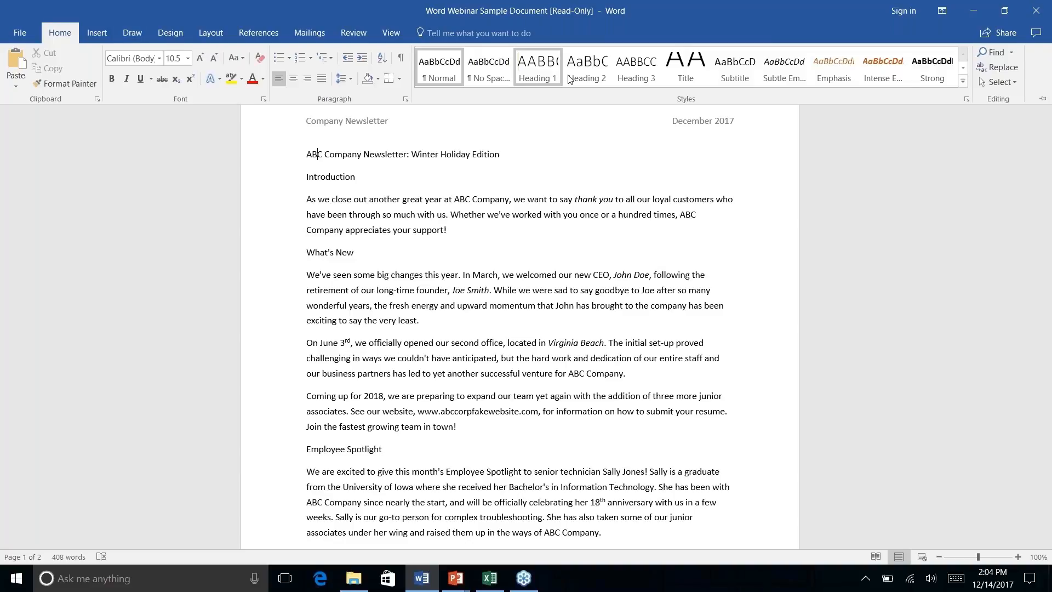
click(97, 34)
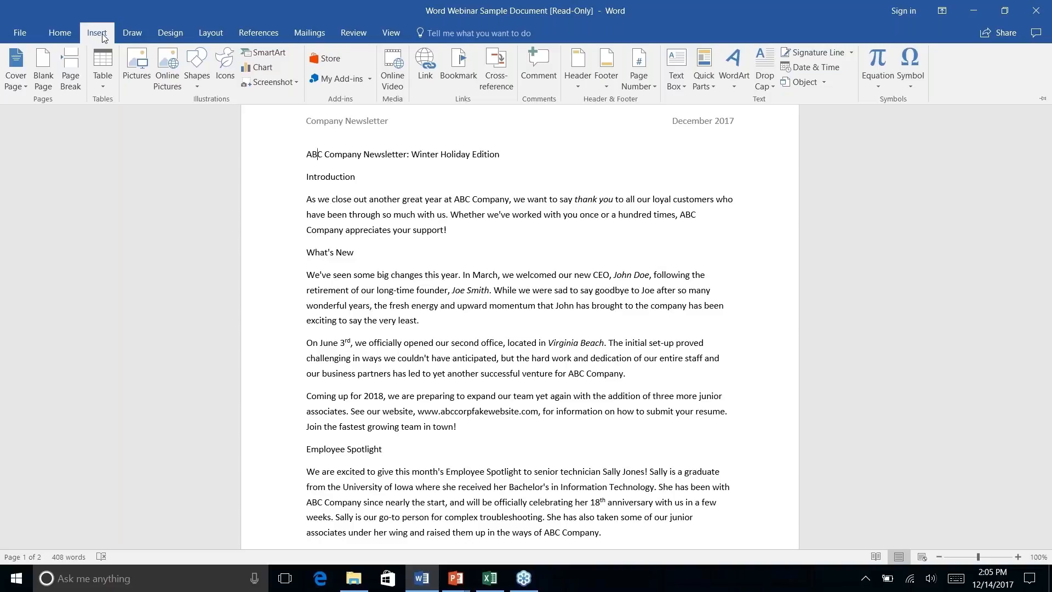
click(137, 36)
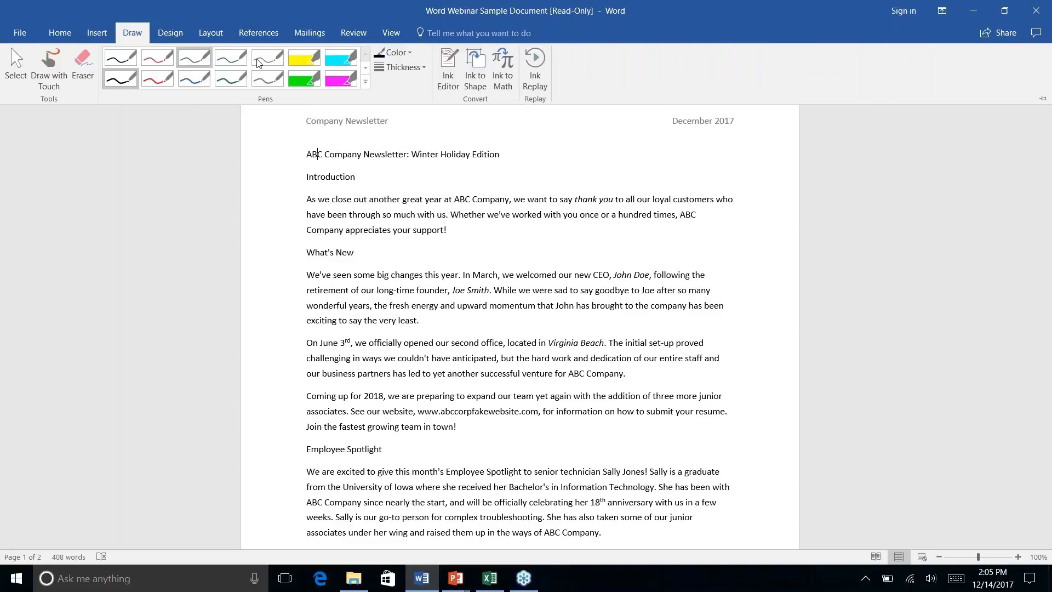
click(162, 36)
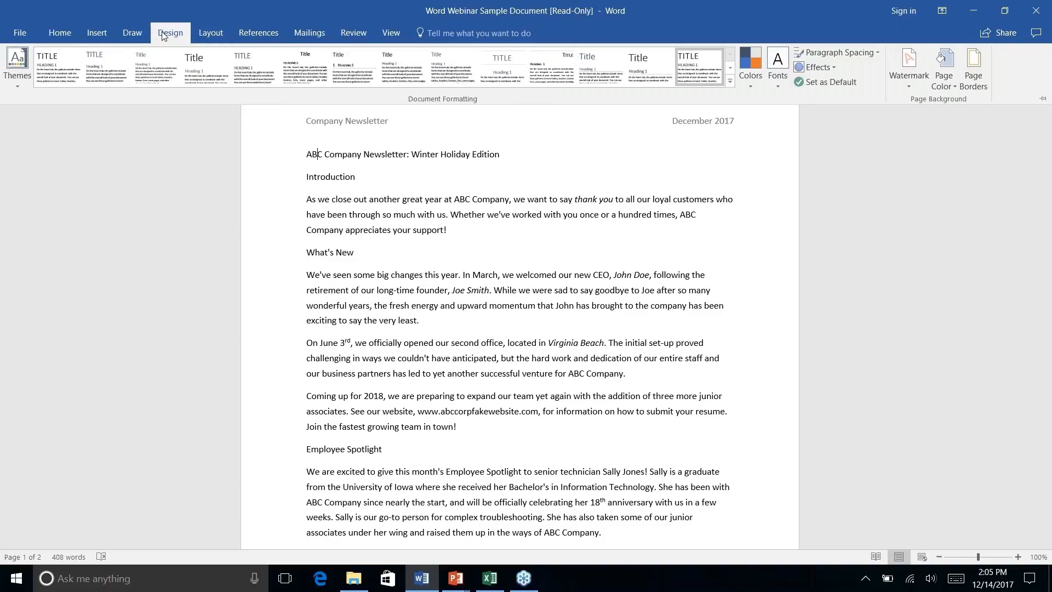
click(215, 35)
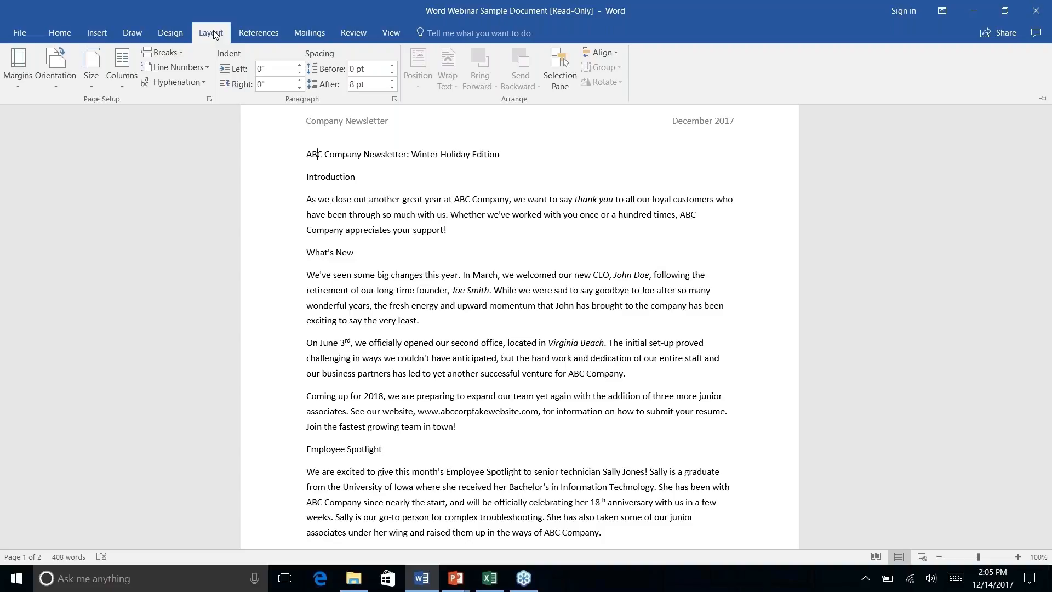
click(264, 36)
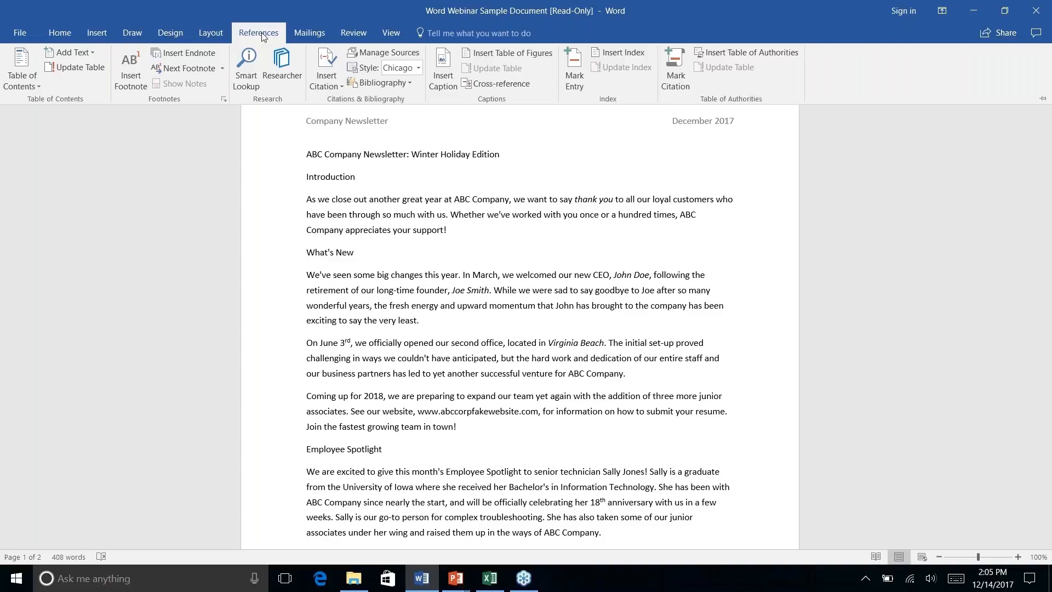
click(69, 40)
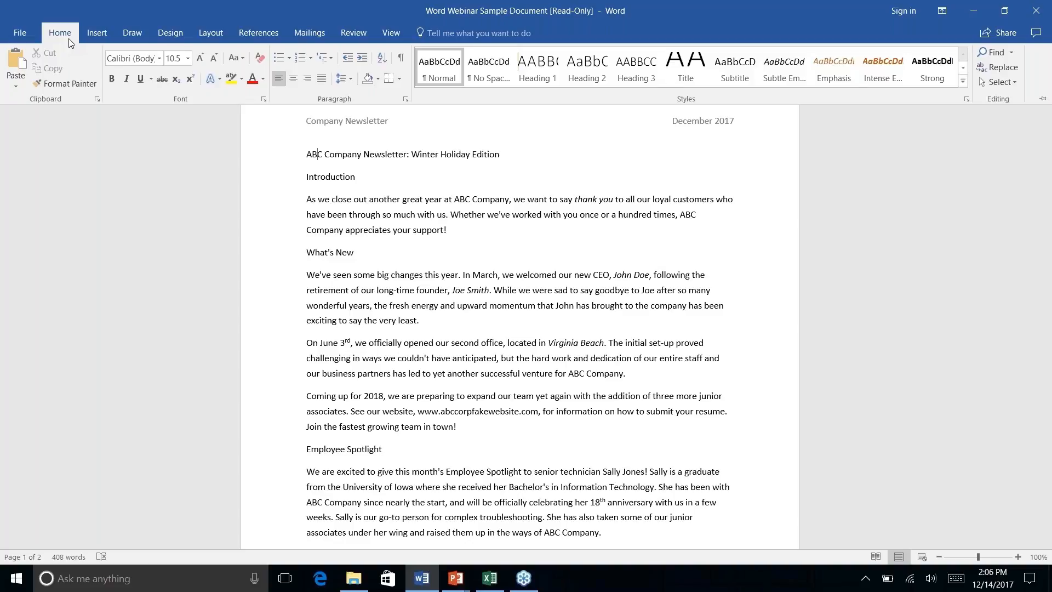
Step: Look through the Popular Commands and Commands Not in the Ribbon lists in the ribbon customization options, leaving without changes
right_click(237, 81)
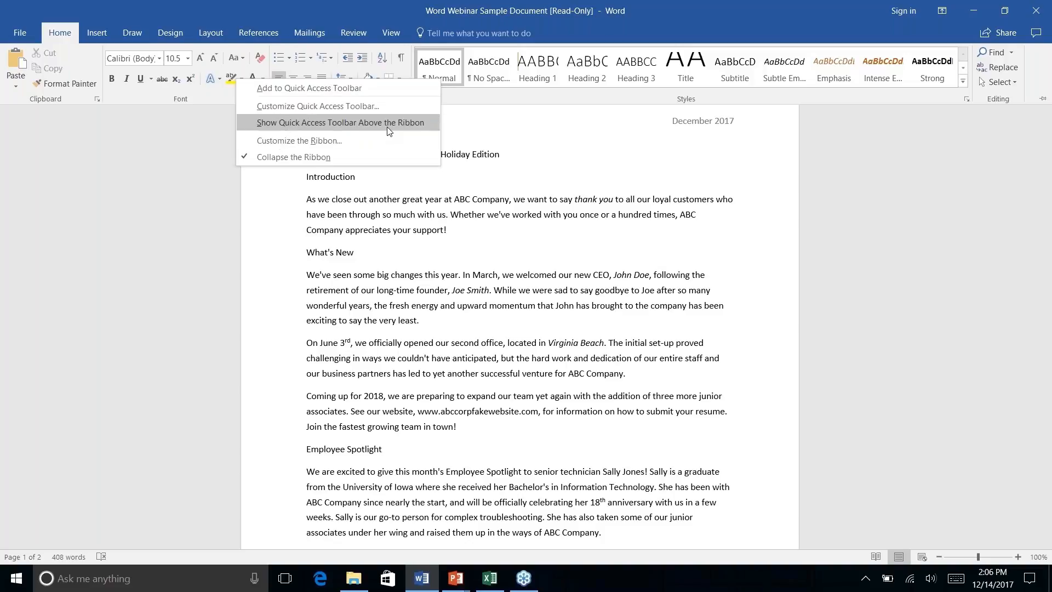
click(356, 157)
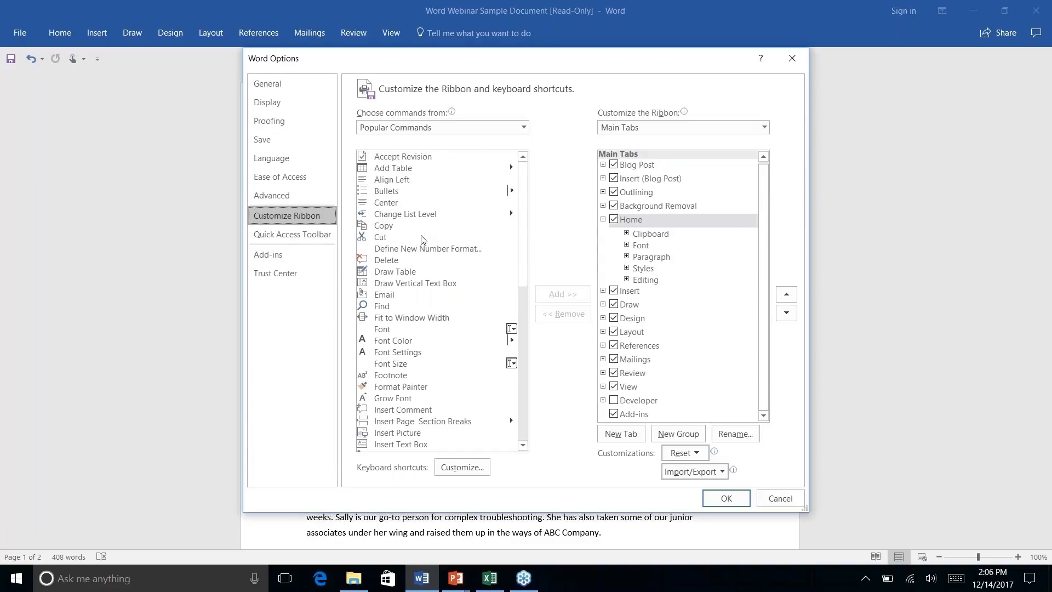
scroll(525, 203, down, 11)
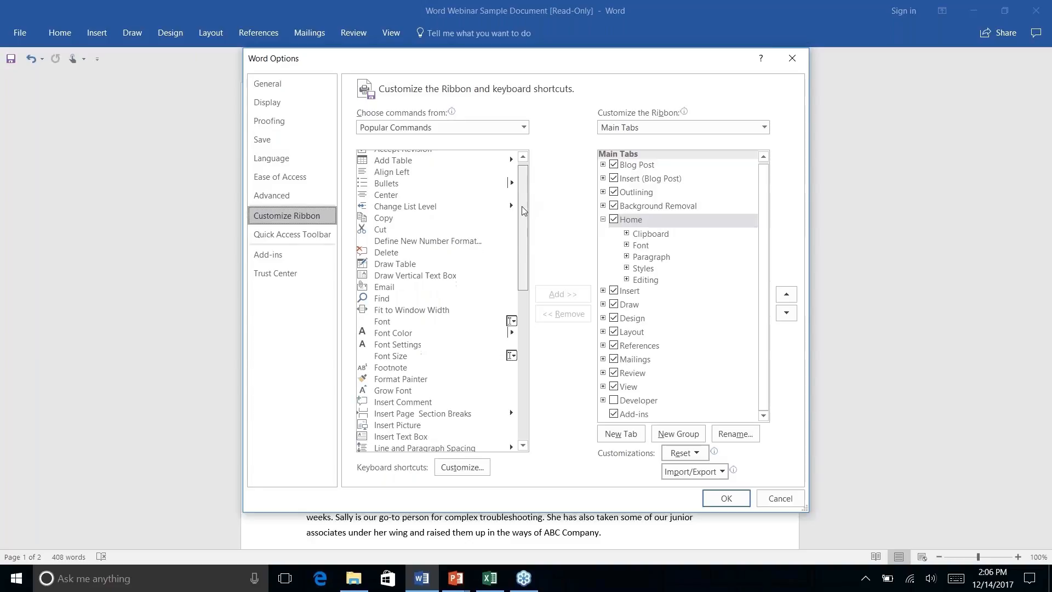
click(522, 128)
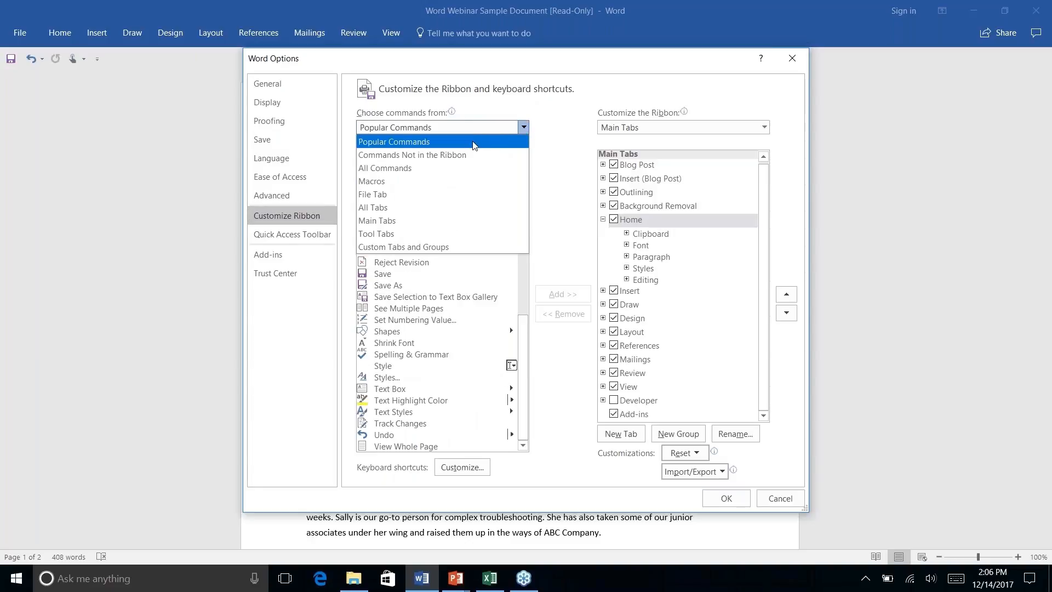
click(453, 155)
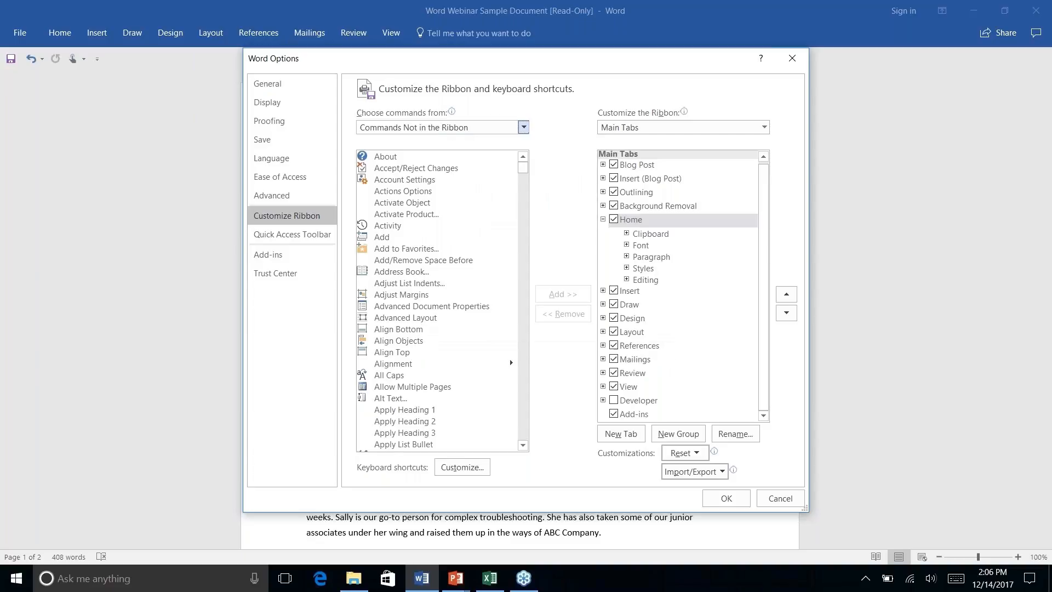
drag(519, 168, 519, 289)
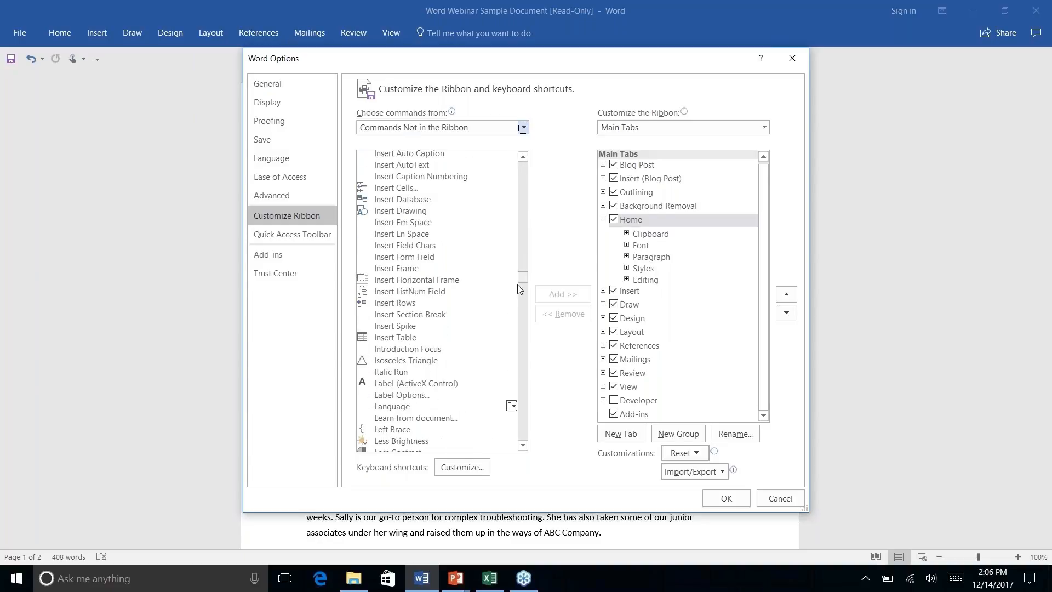
scroll(449, 311, down, 4)
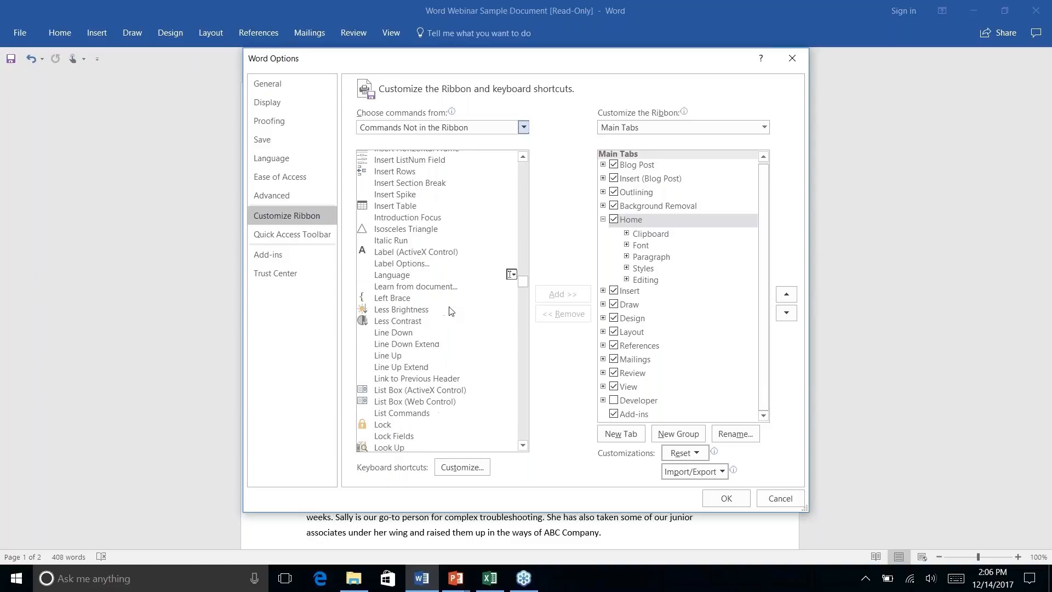
scroll(450, 310, up, 6)
scroll(449, 311, up, 20)
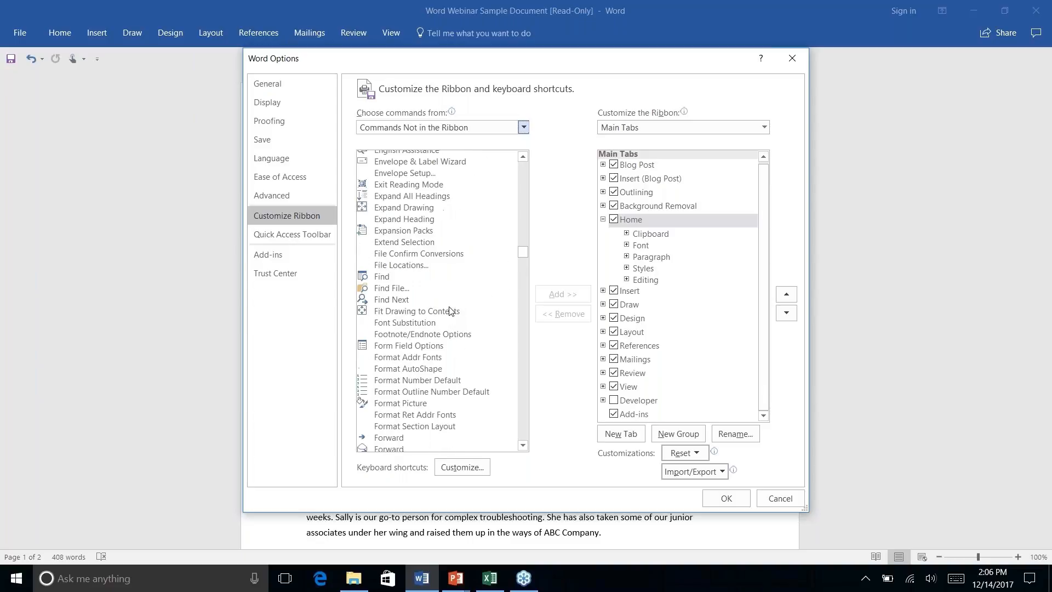
click(792, 60)
Step: View the recently used and suggested commands in the Tell Me search and dismiss it
key(alt+q)
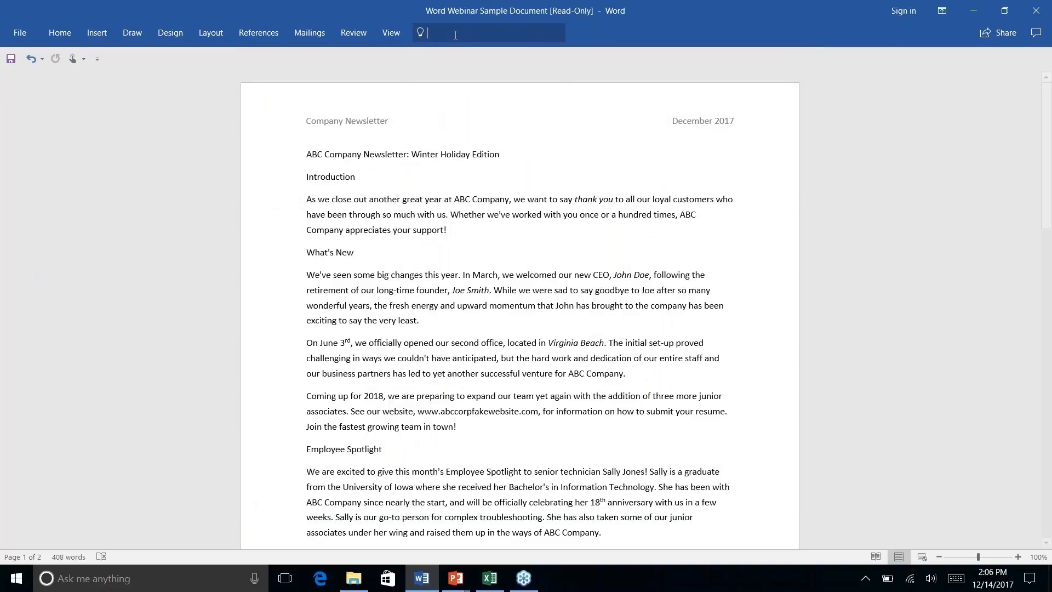
key(Escape)
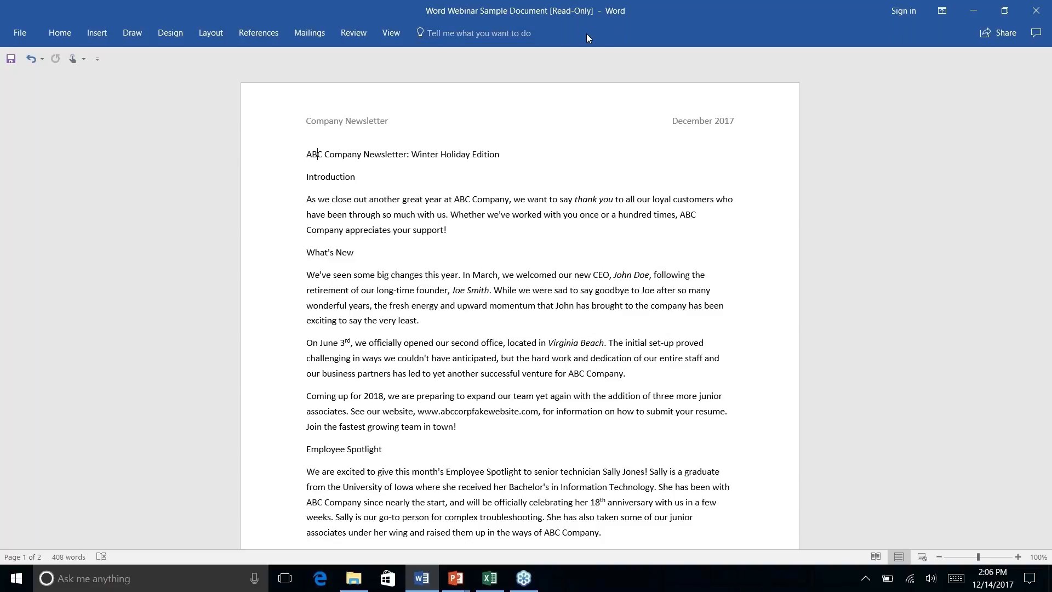
click(491, 34)
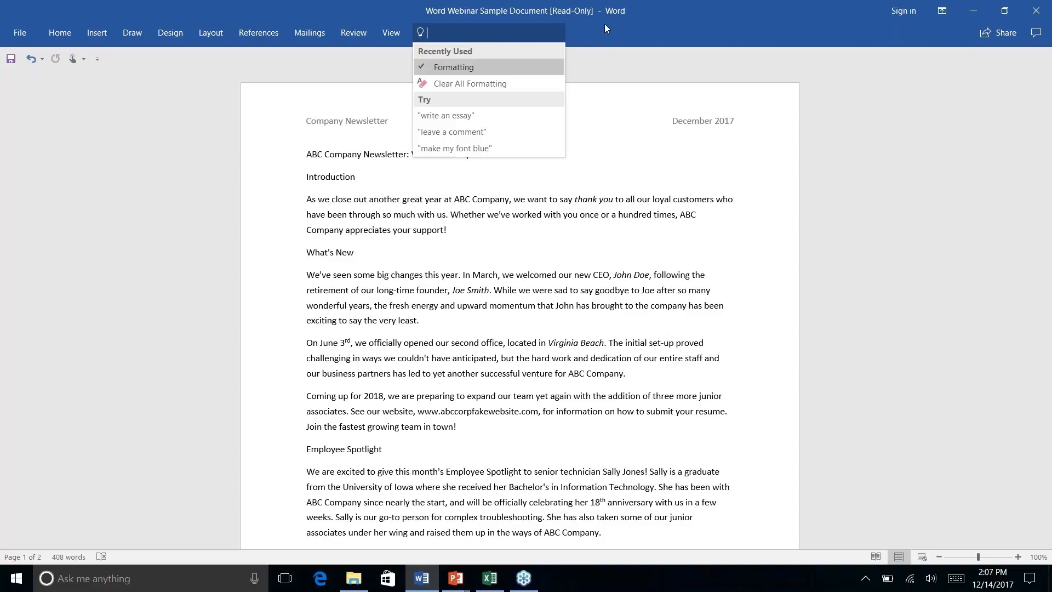
click(615, 28)
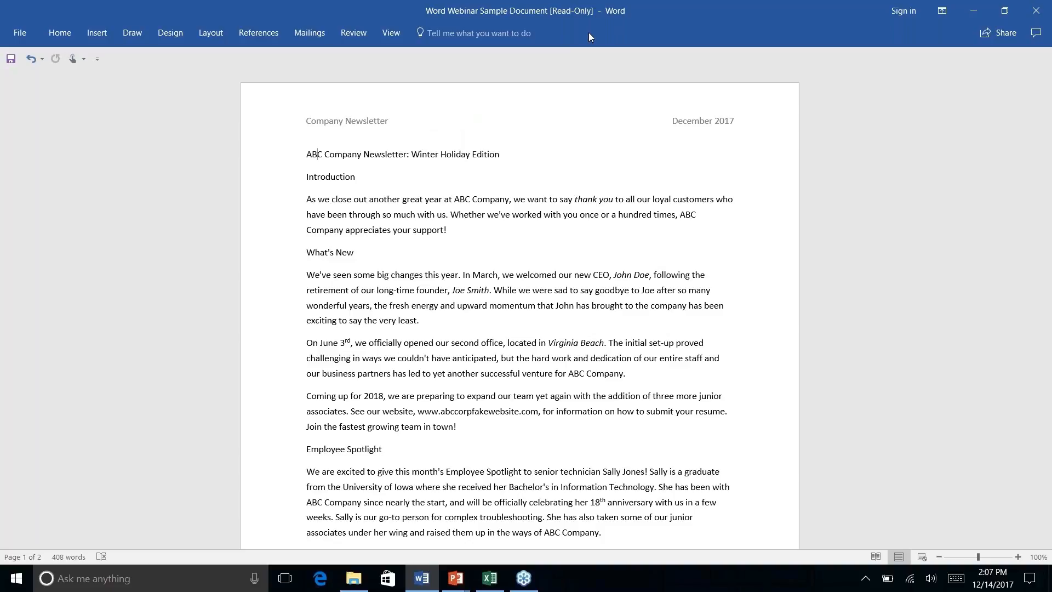
Step: Find the Add a Hyperlink command by searching Tell Me for "add link" and open it for the title's word ABC
key(alt+q)
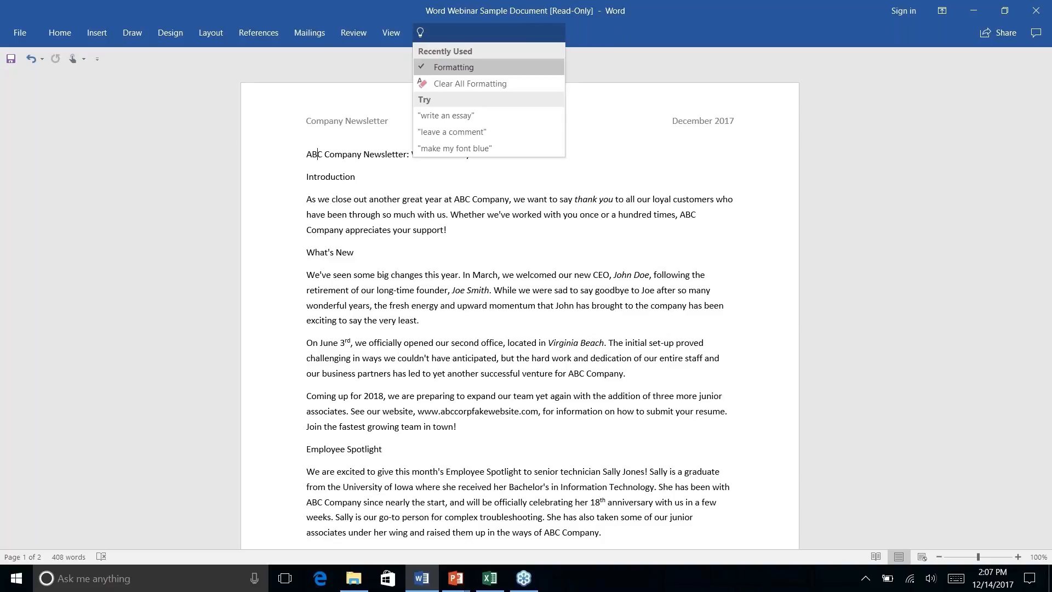
text(add )
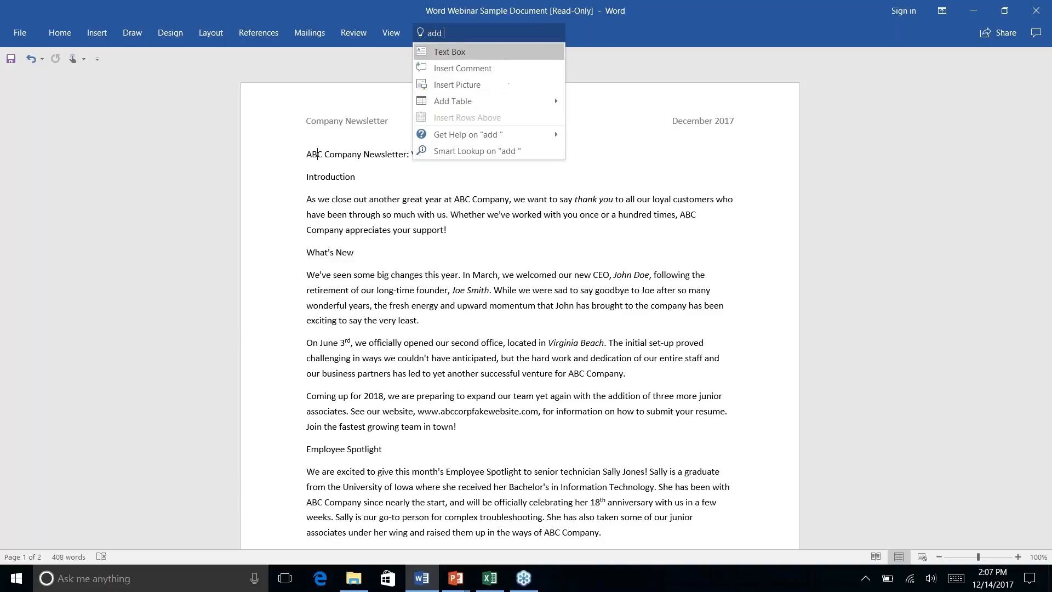
text(link)
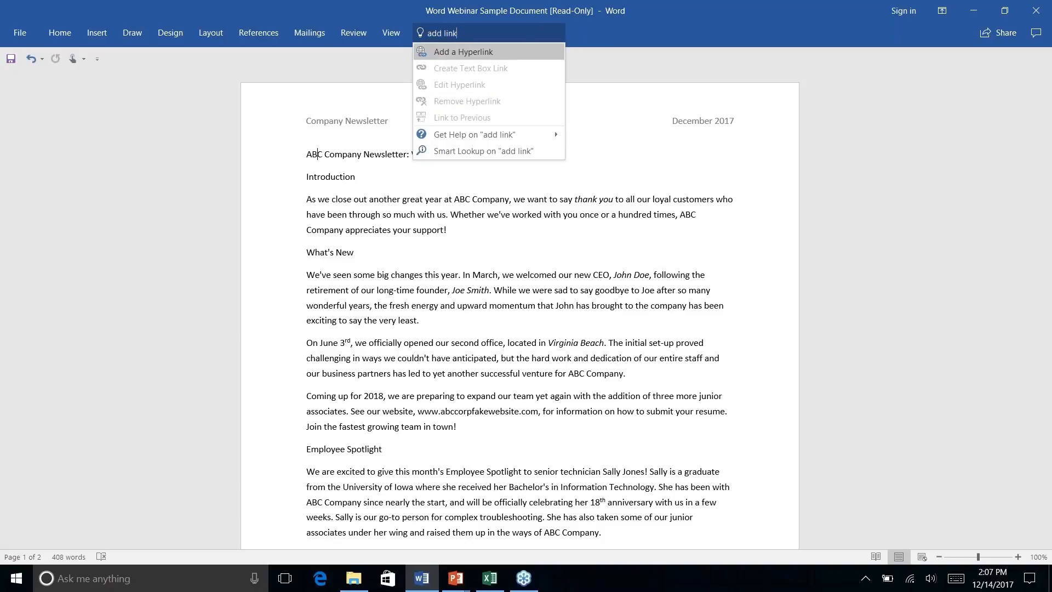
click(519, 54)
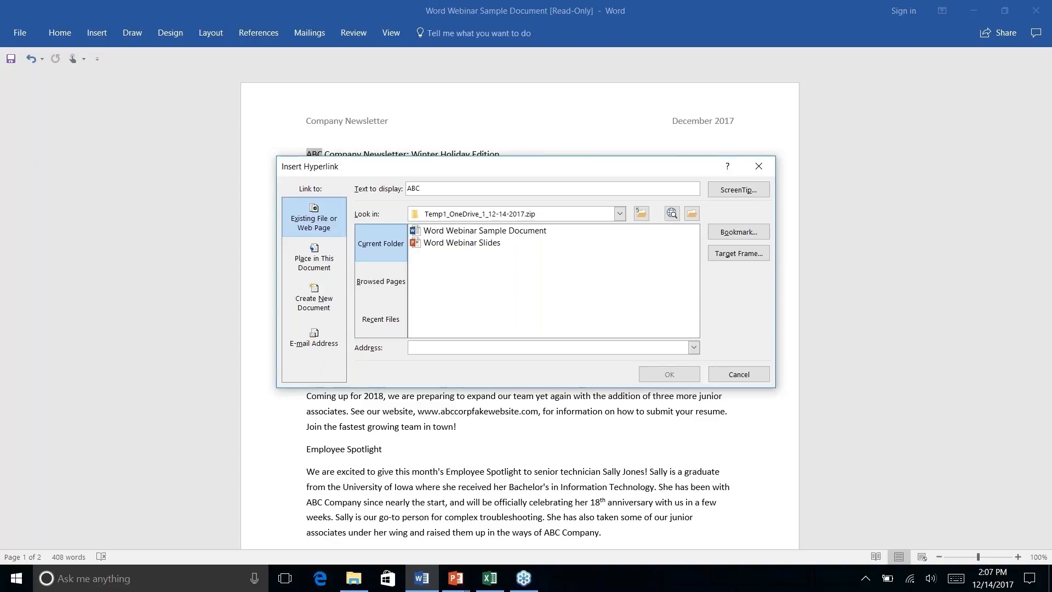
Step: Cancel the hyperlink without adding it, recheck the recently used Tell Me commands, and view the Home commands
click(758, 165)
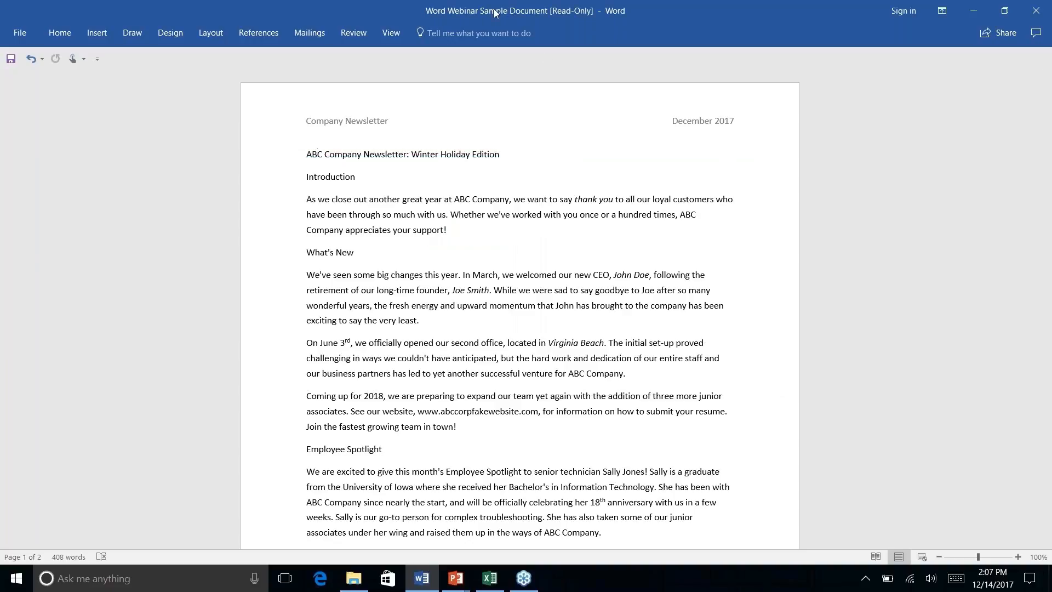
click(482, 34)
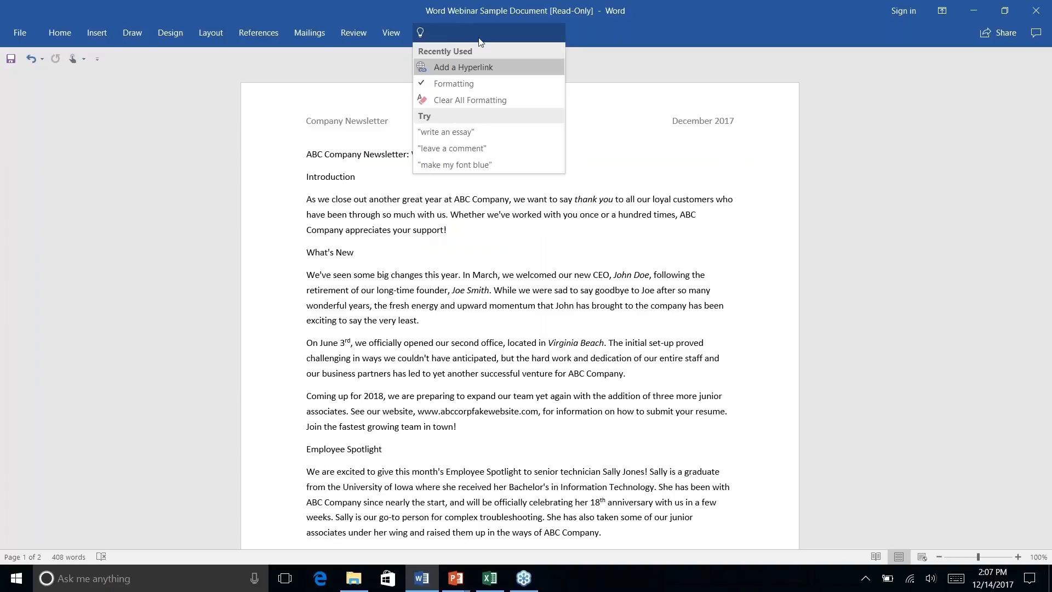
click(737, 62)
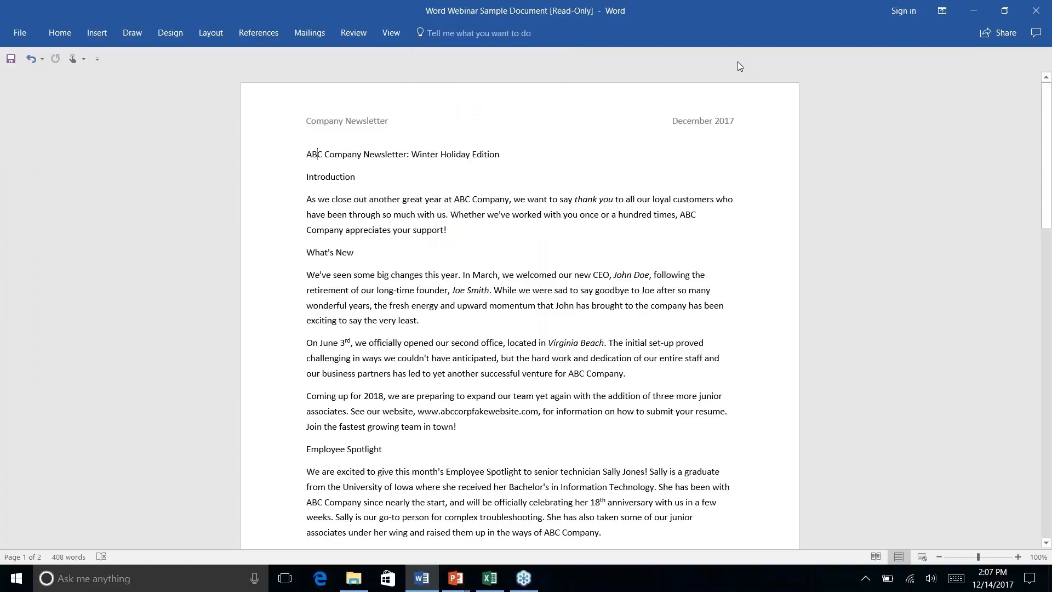
click(58, 37)
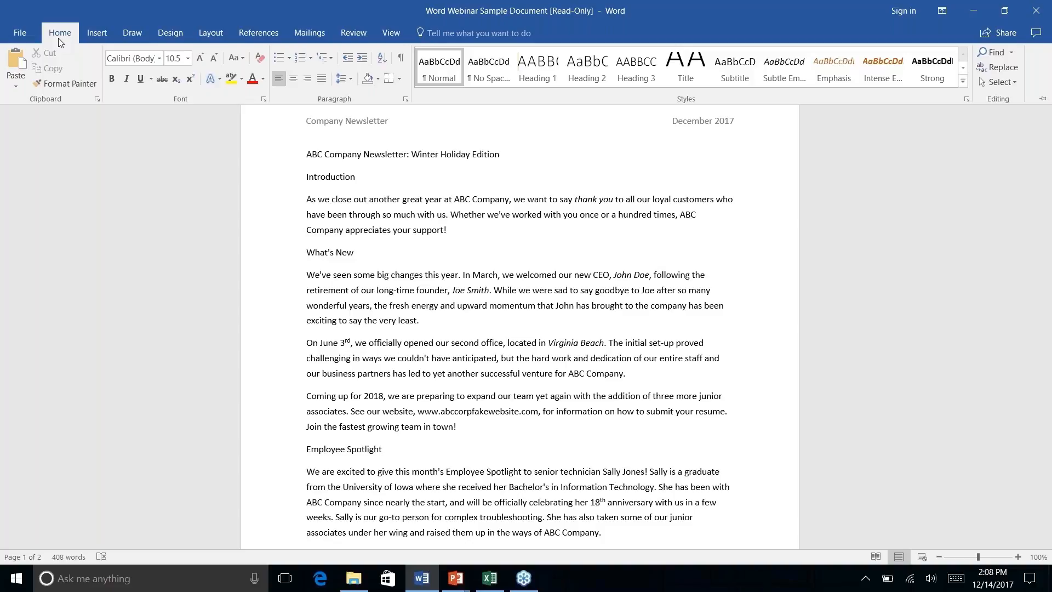
Step: Advance the PowerPoint slide show to the "Researcher & Insights" slide and switch back to the Word document
key(alt+Tab)
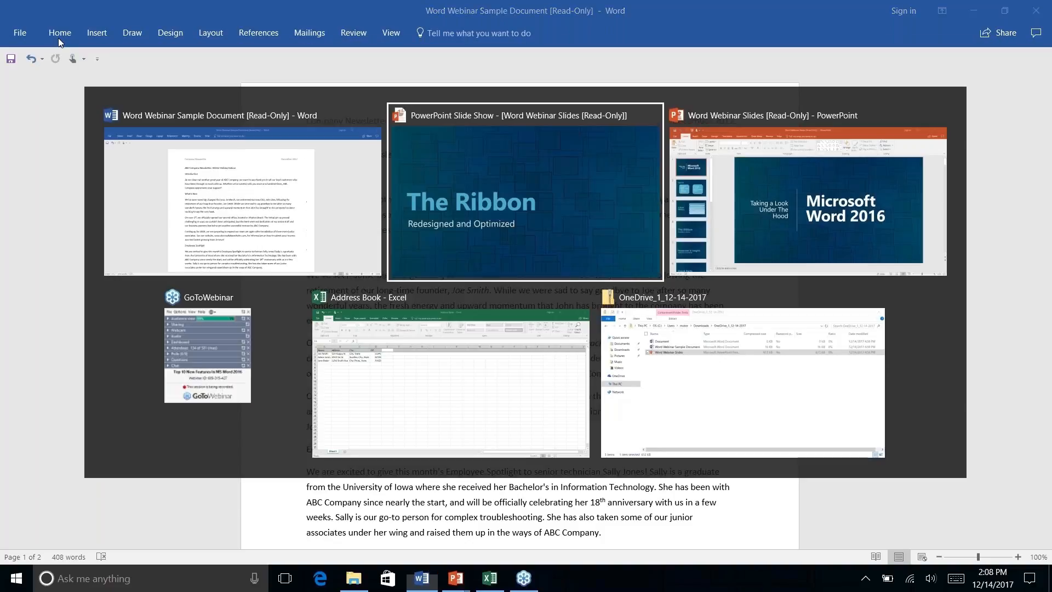
key(Right)
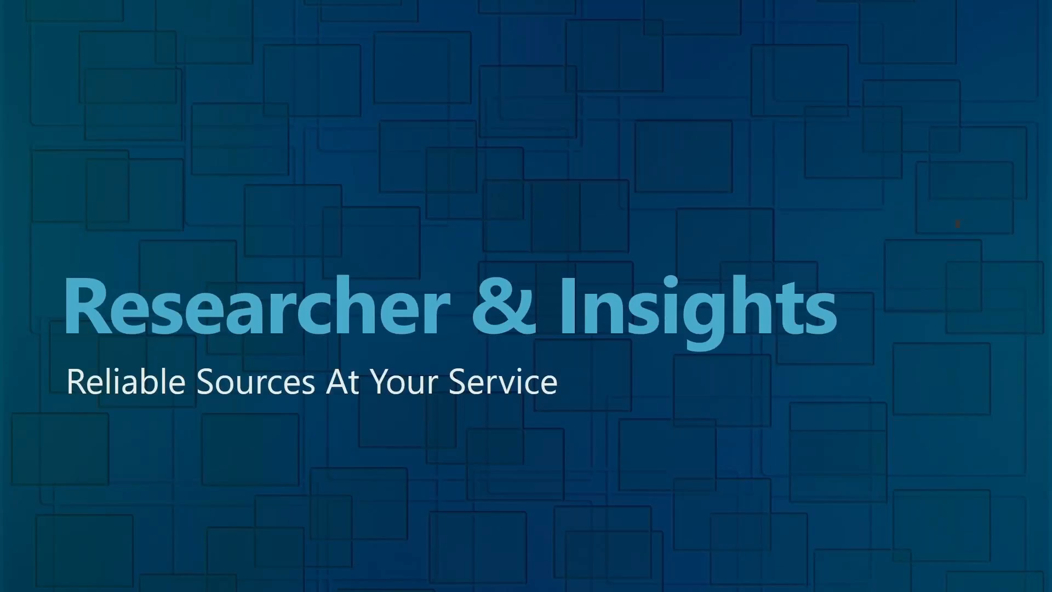
key(alt+Tab)
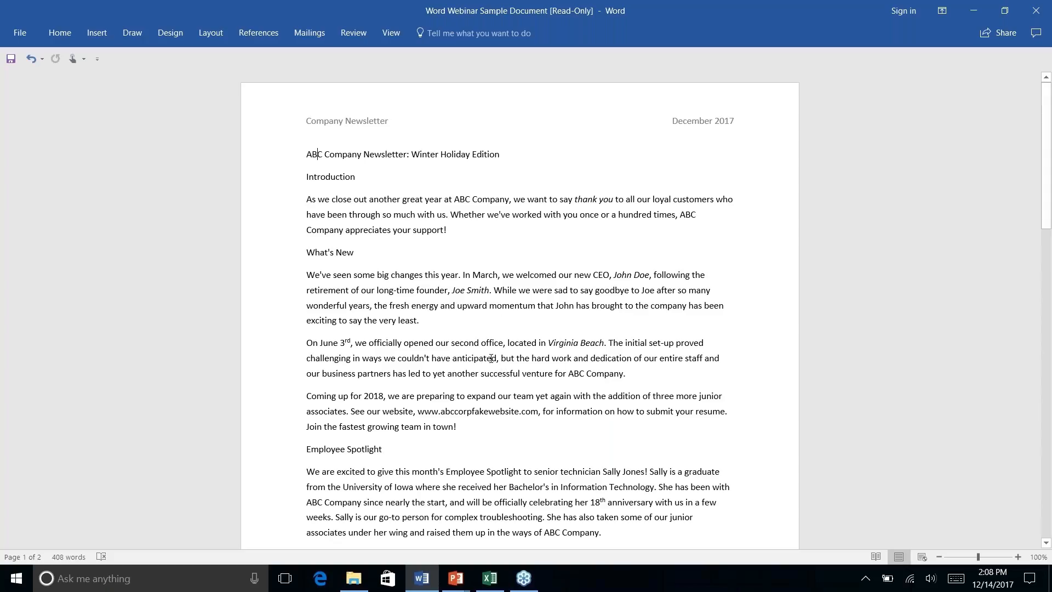
Step: Look through both pages of the newsletter and place the cursor after the History Lesson sentence about Windows 3.0
scroll(491, 358, down, 12)
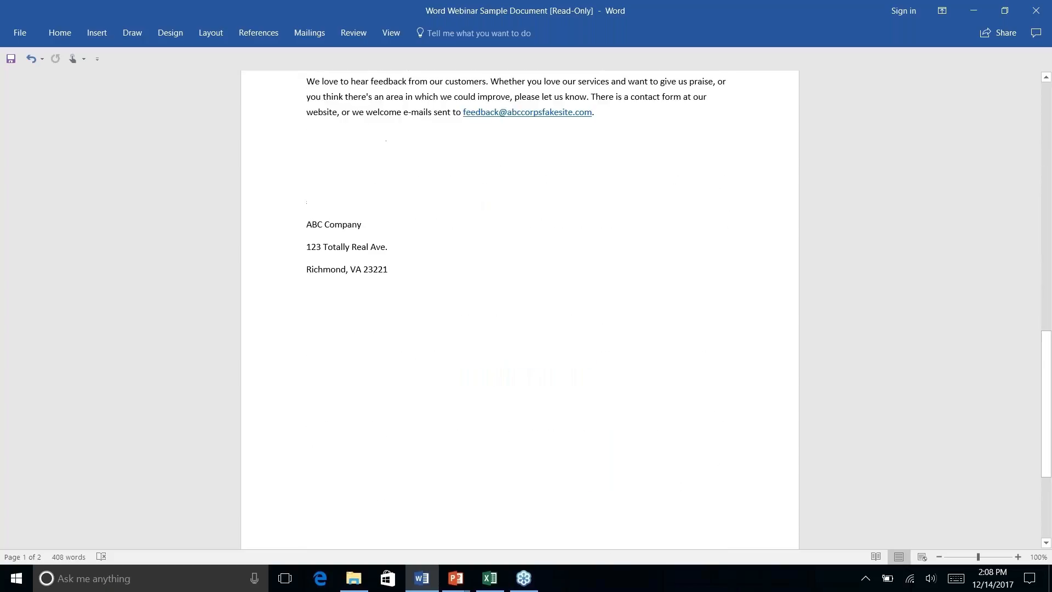
scroll(519, 309, up, 12)
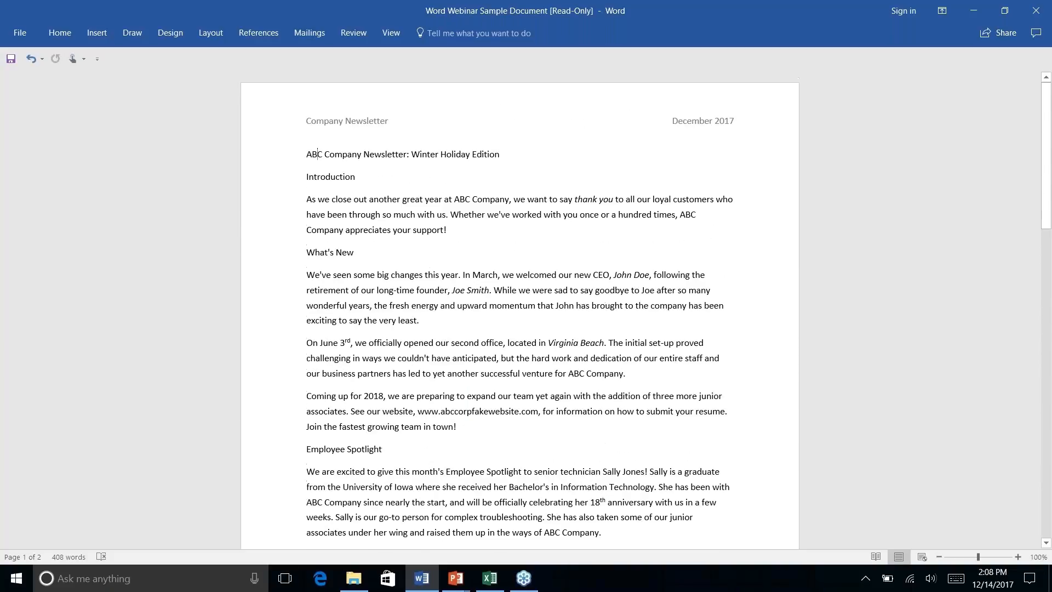
scroll(519, 309, down, 1)
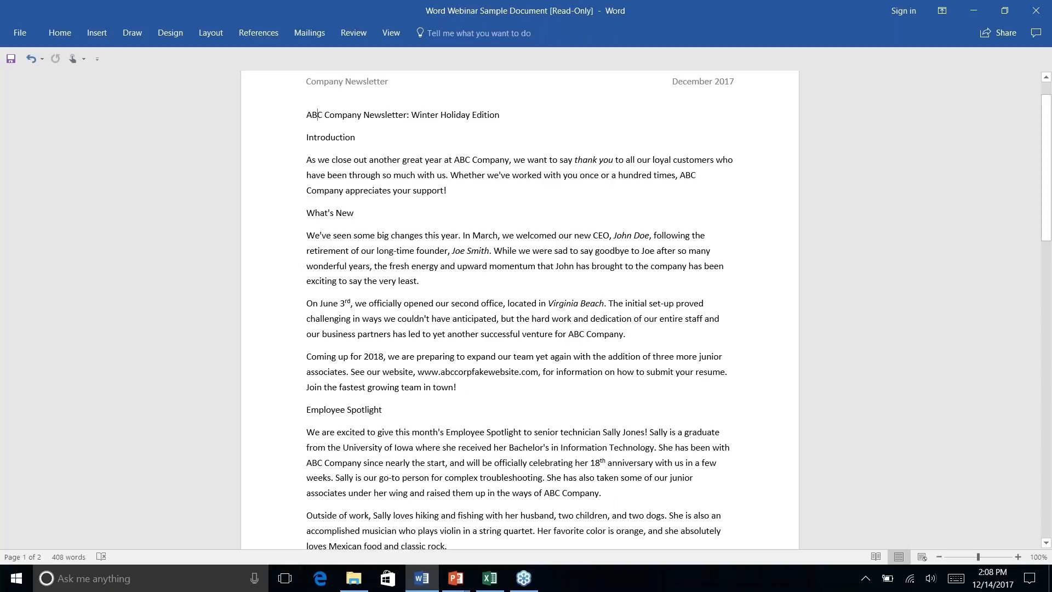
scroll(519, 361, down, 8)
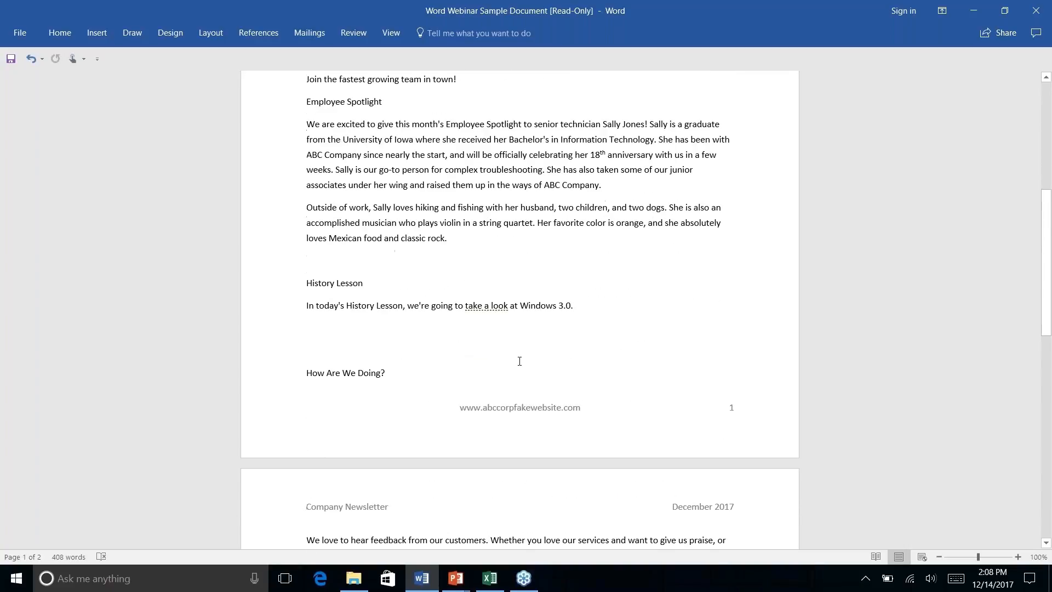
click(586, 310)
scroll(599, 326, down, 6)
scroll(598, 326, up, 9)
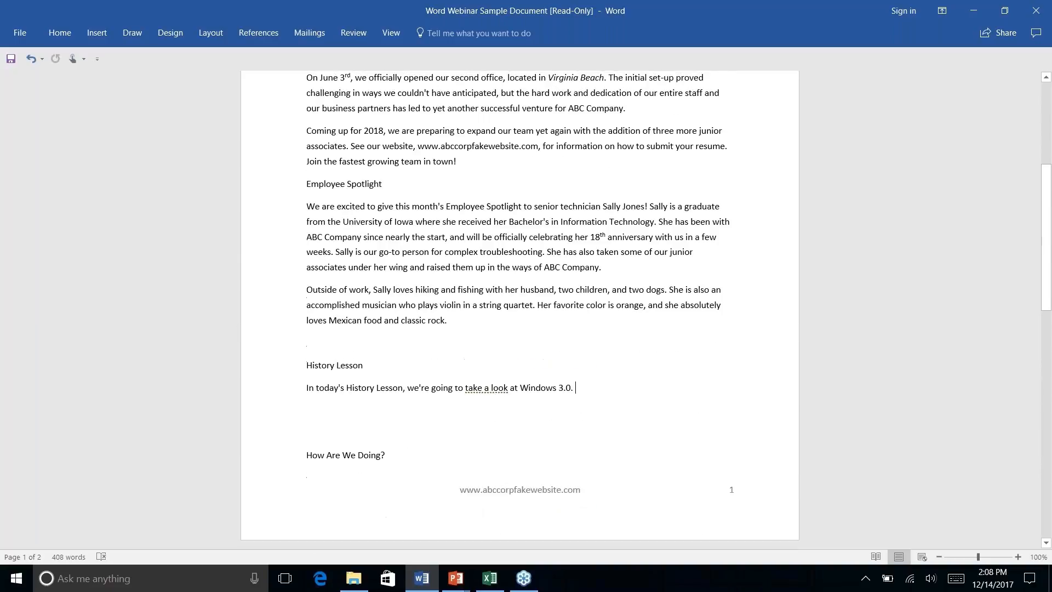
scroll(519, 305, up, 6)
scroll(519, 305, down, 6)
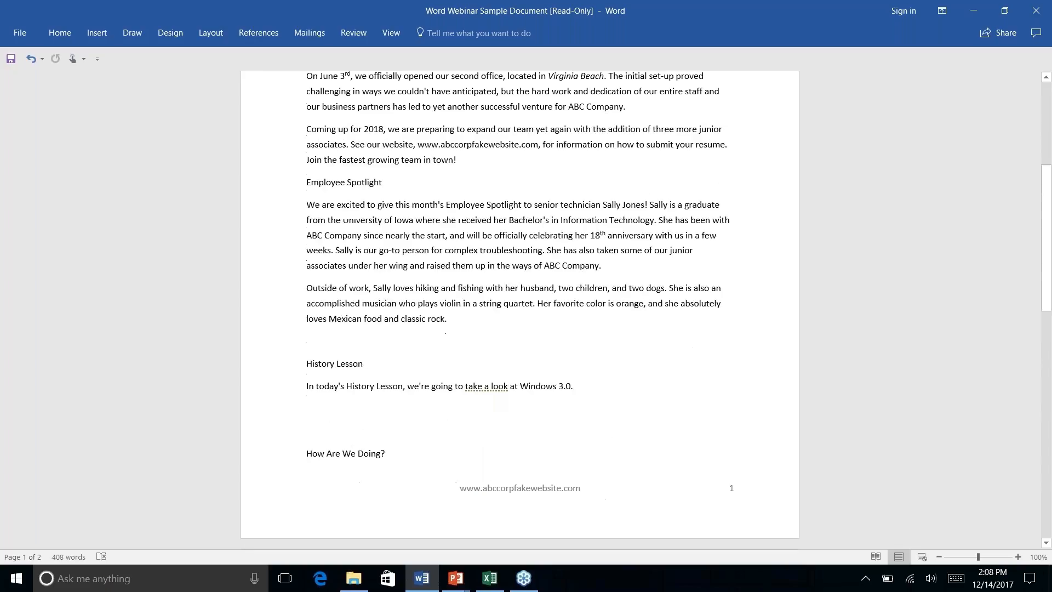
scroll(519, 304, down, 2)
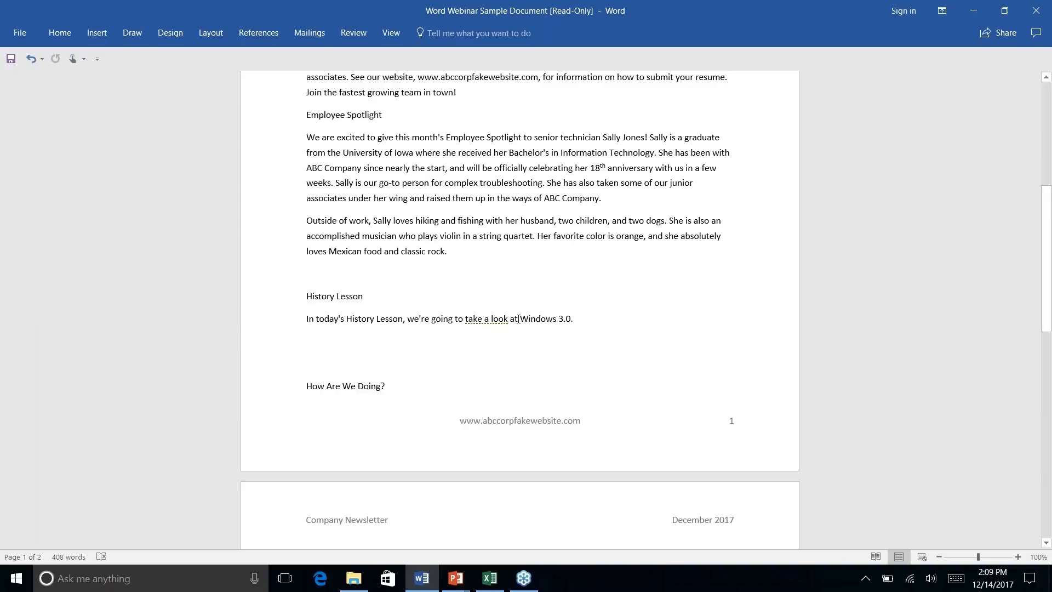
Step: Run Smart Lookup on "Windows 3.0." in the History Lesson sentence
drag(521, 319, 574, 318)
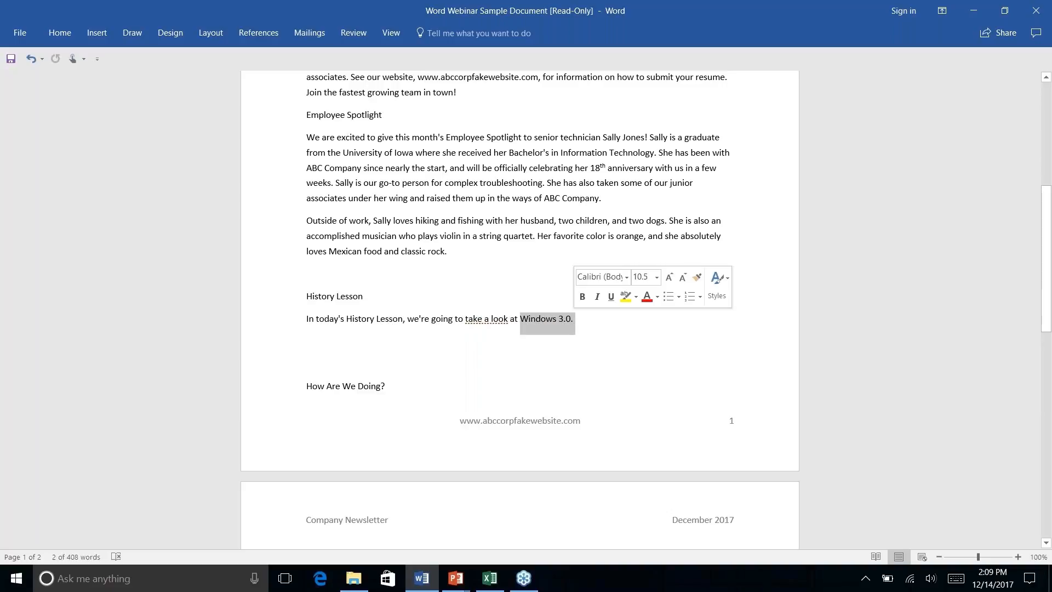
right_click(573, 323)
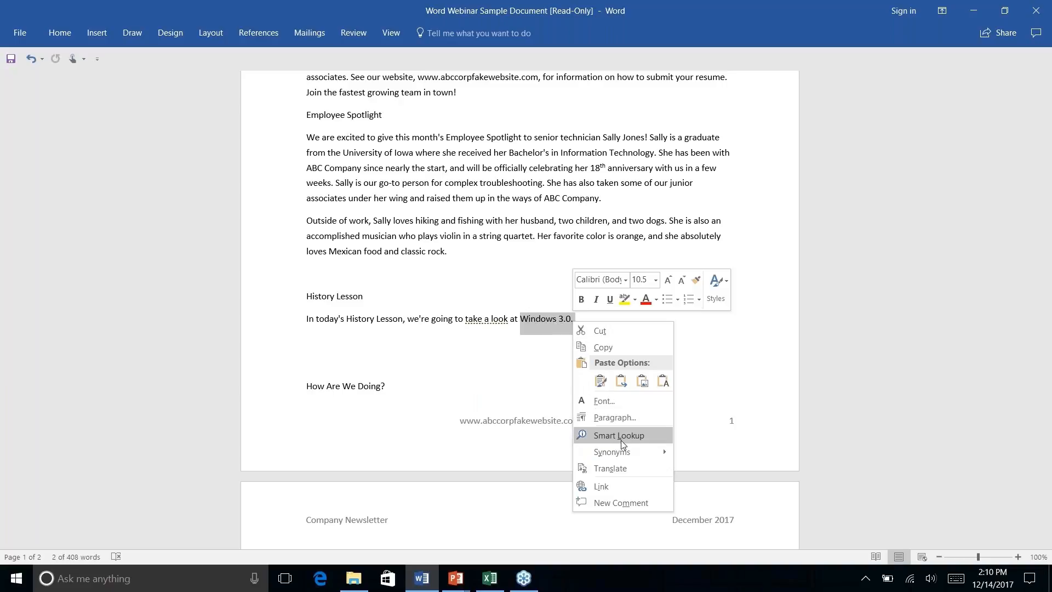
click(602, 435)
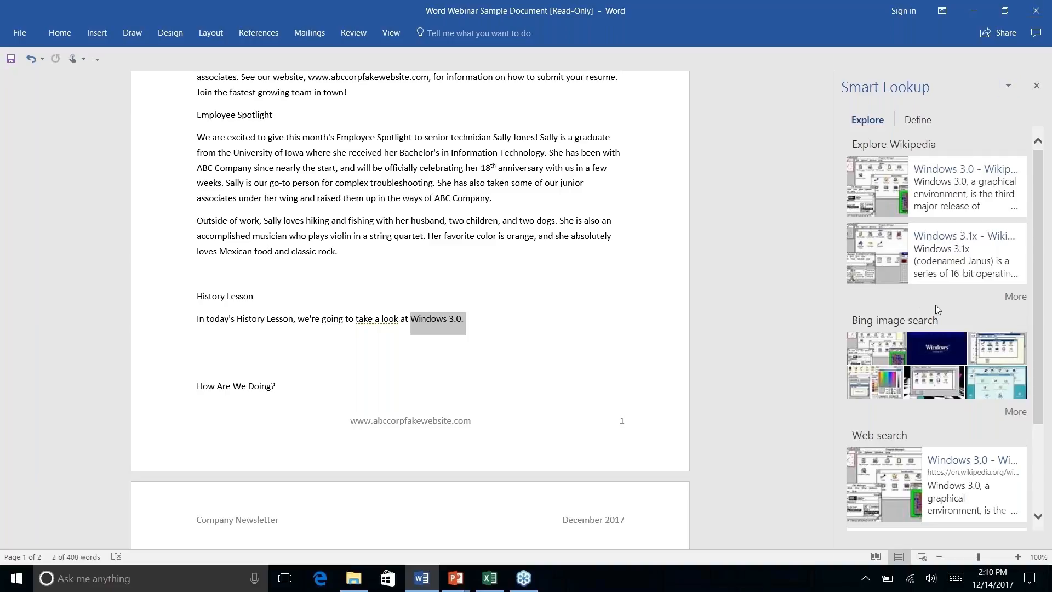
Step: Examine the Wikipedia, Bing image and web search results that Smart Lookup offers for Windows 3.0
scroll(933, 308, down, 1)
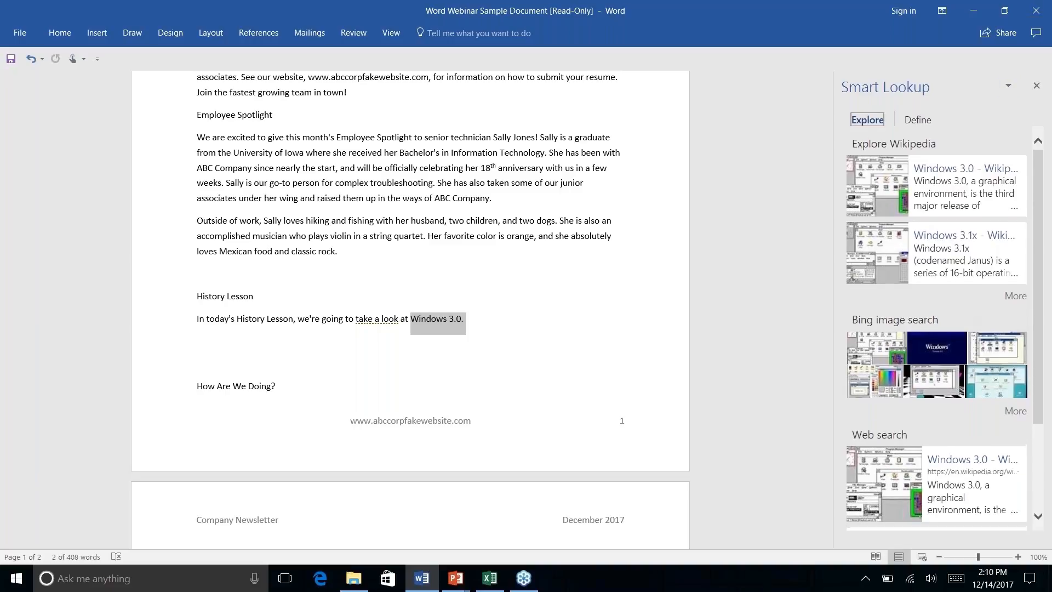
scroll(937, 323, down, 3)
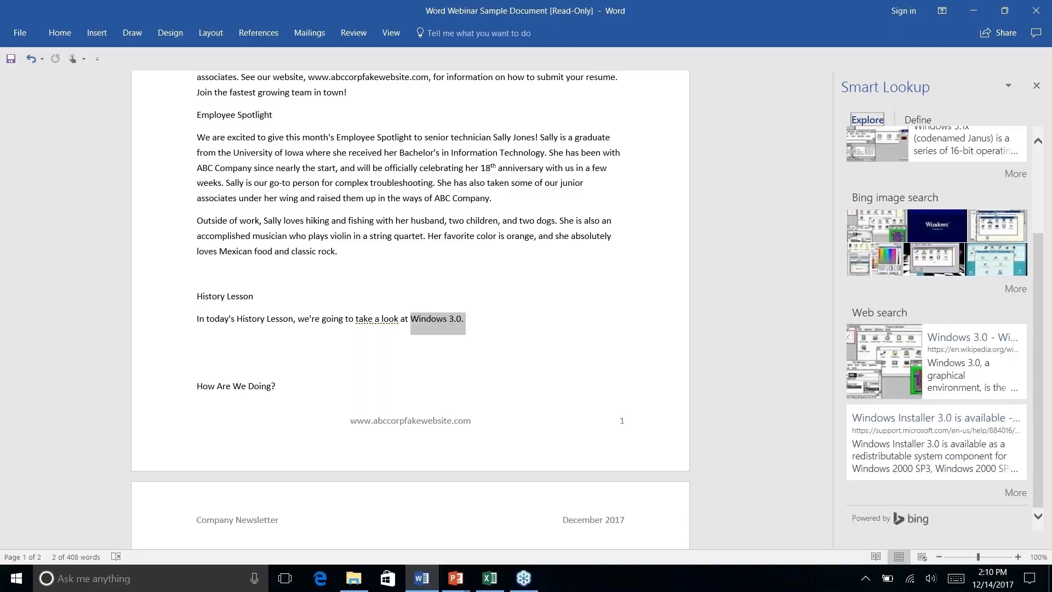
scroll(983, 179, up, 3)
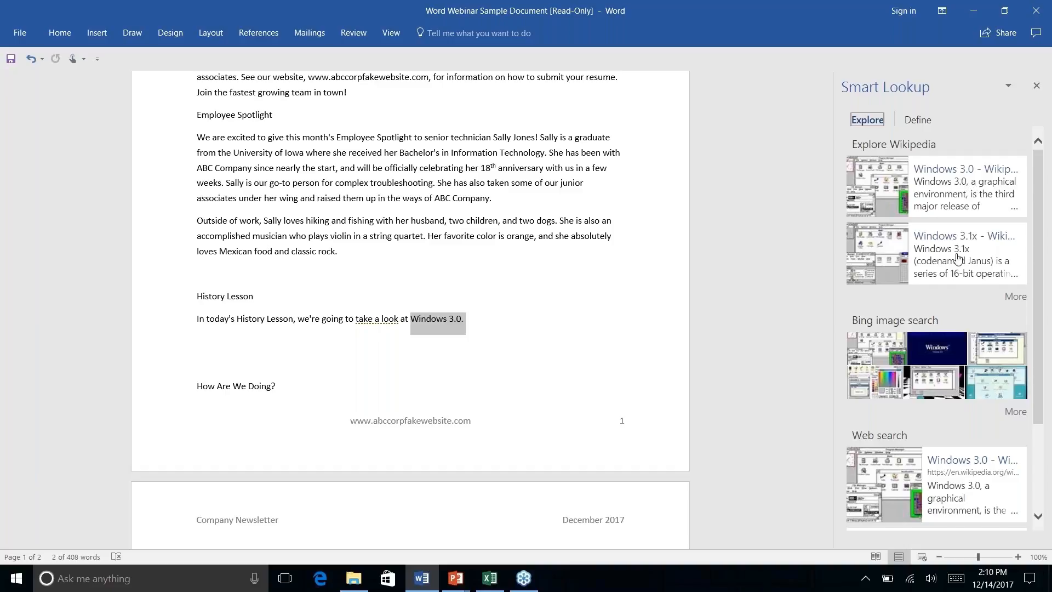
scroll(957, 260, down, 1)
scroll(936, 329, down, 3)
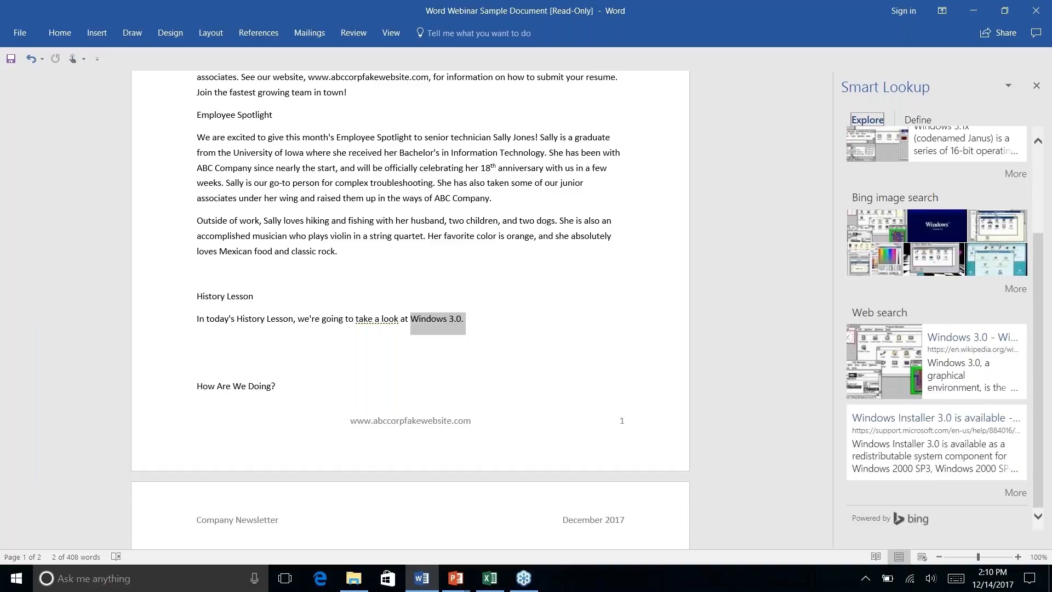
scroll(937, 329, up, 4)
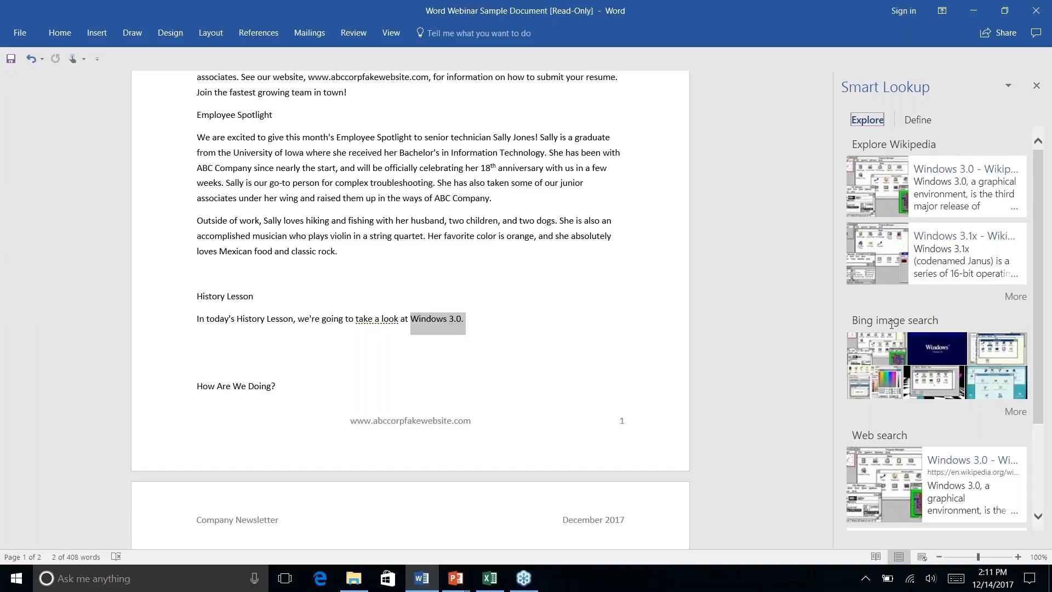
scroll(911, 435, down, 3)
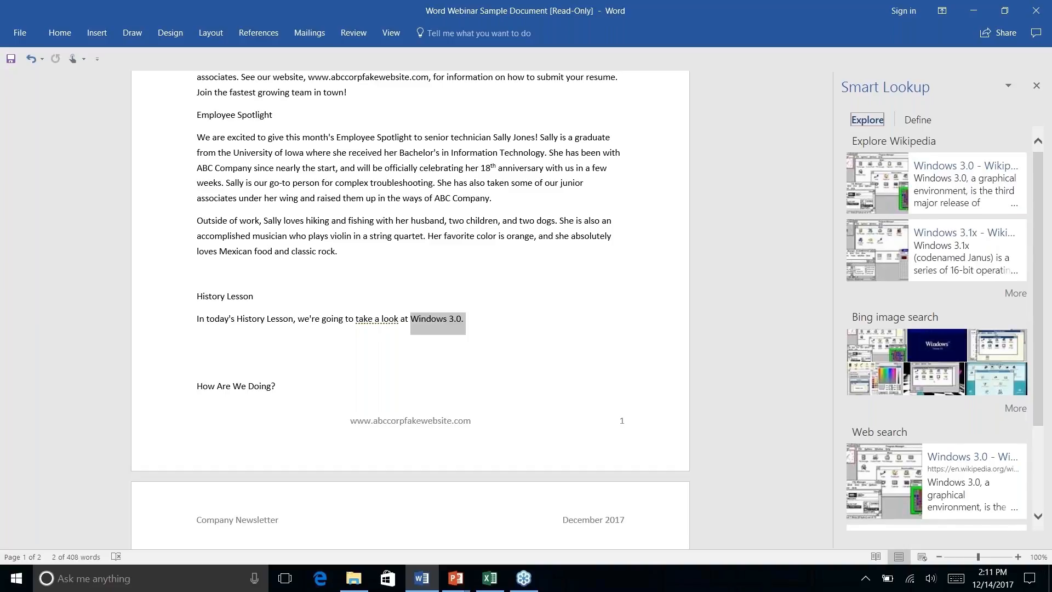
scroll(937, 318, up, 3)
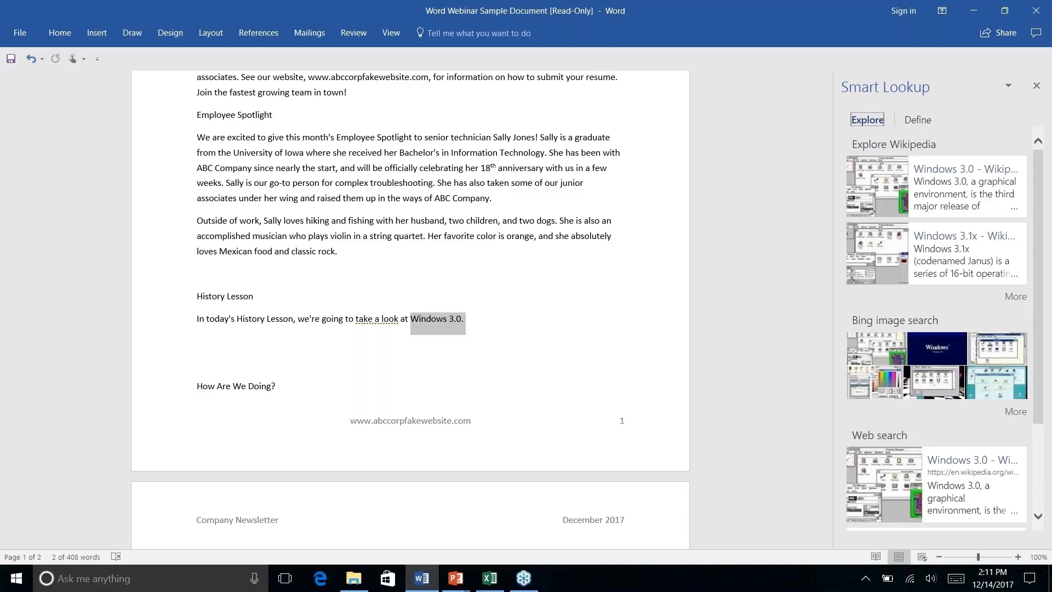
Step: View the Wikipedia article on Windows 3.0 from the lookup results, then close the article and Smart Lookup
click(954, 172)
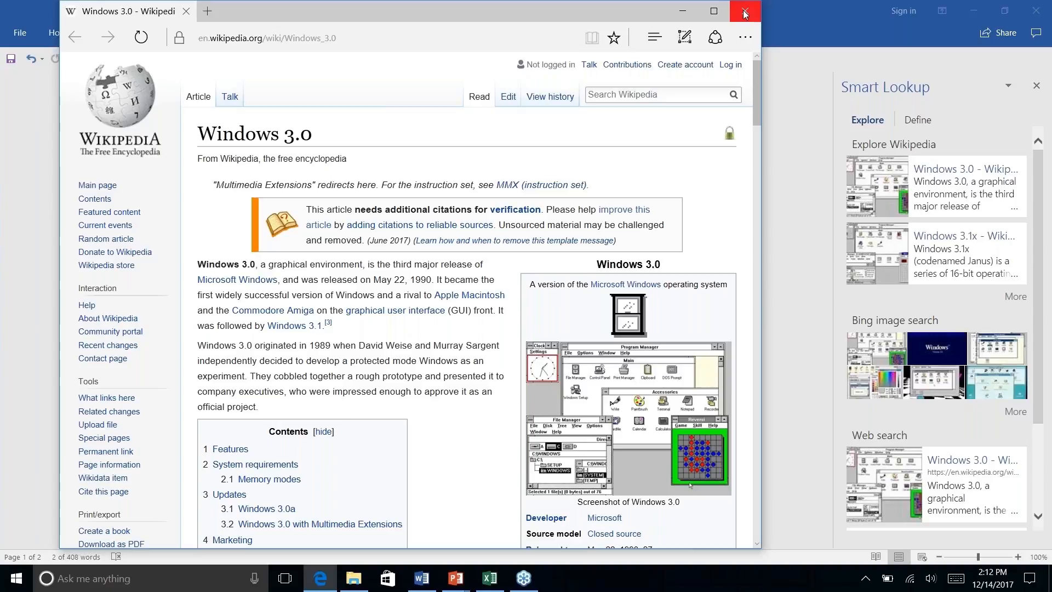
click(744, 12)
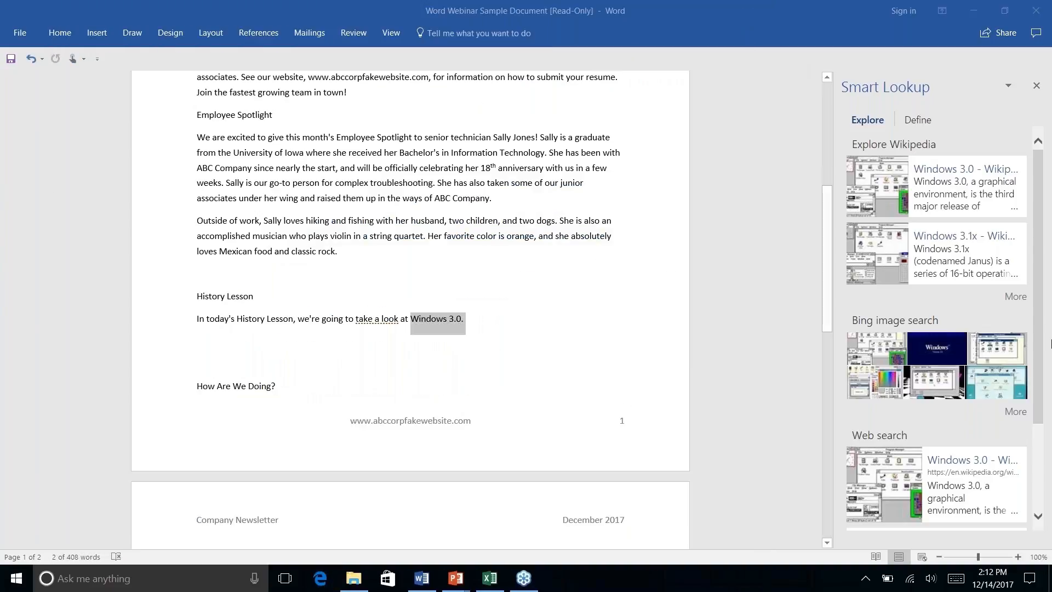
click(473, 320)
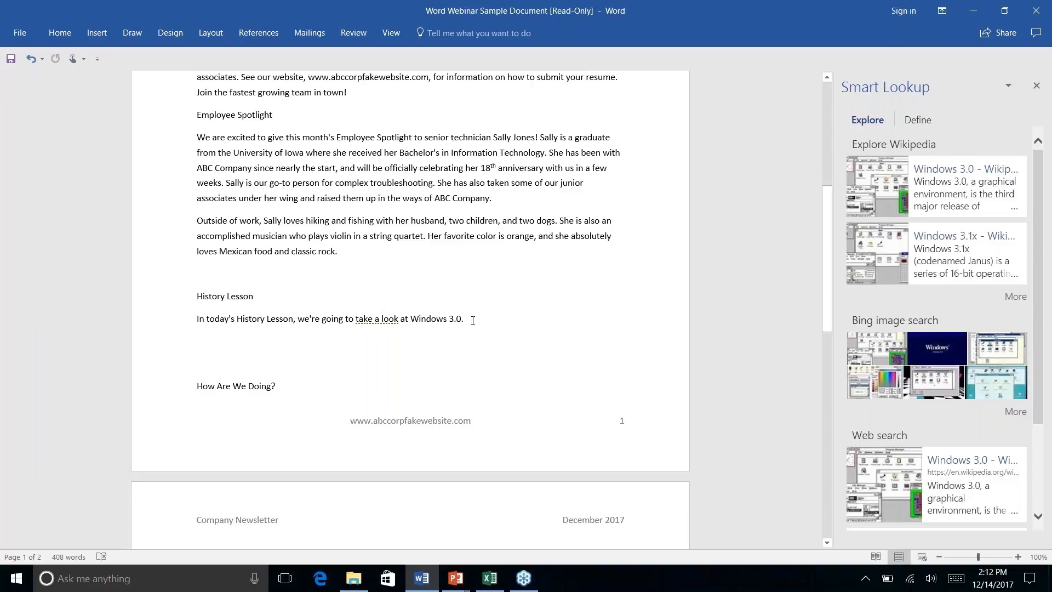
click(1035, 87)
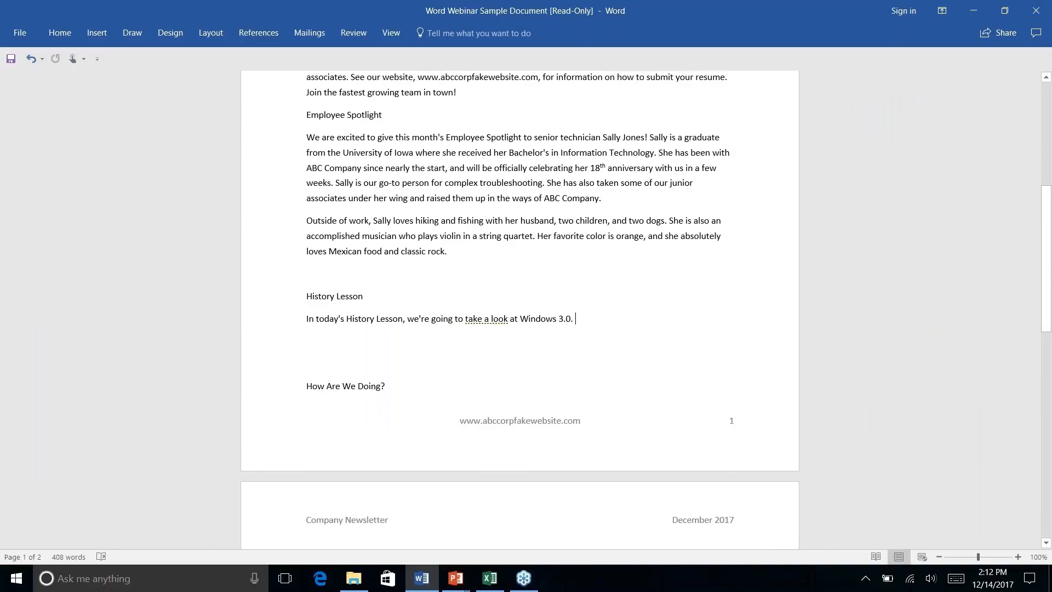
Step: View the citation styles available among the reference tools
click(258, 32)
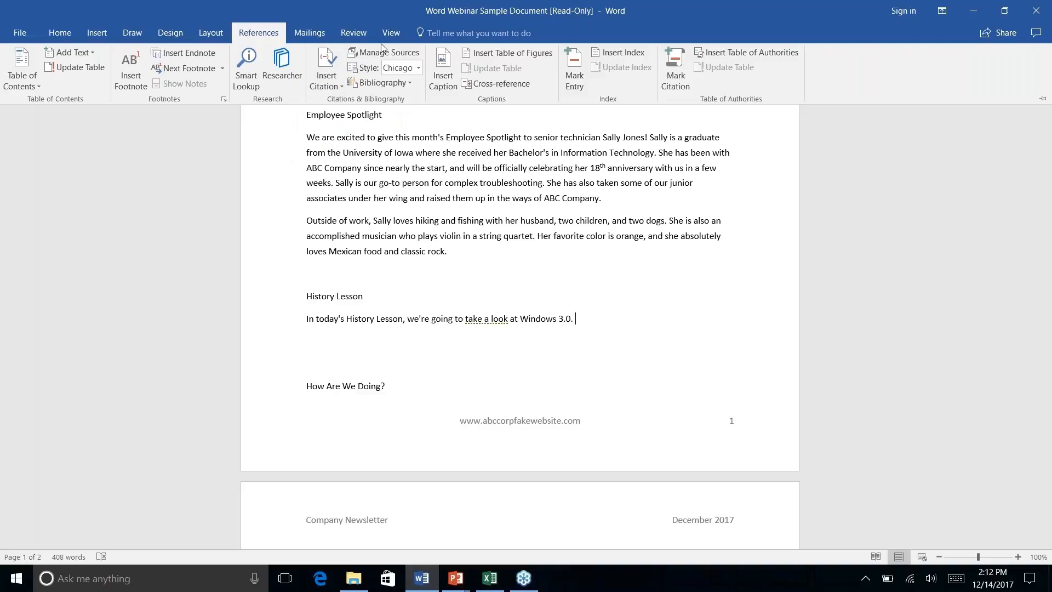
click(418, 68)
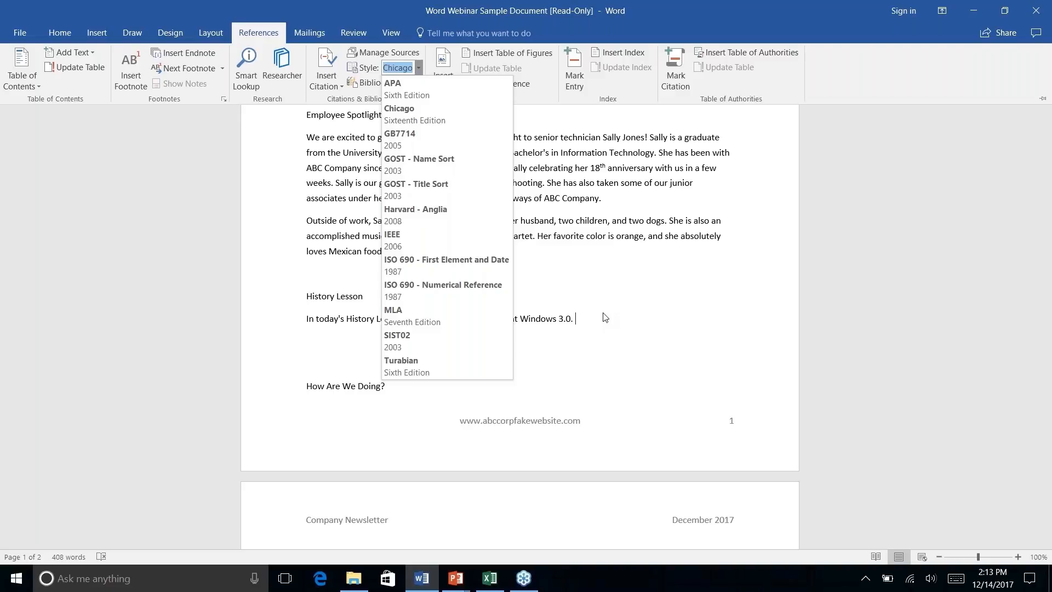
Step: Search Researcher for "windows 3.0", view only the book sources, and return to all sources
click(289, 76)
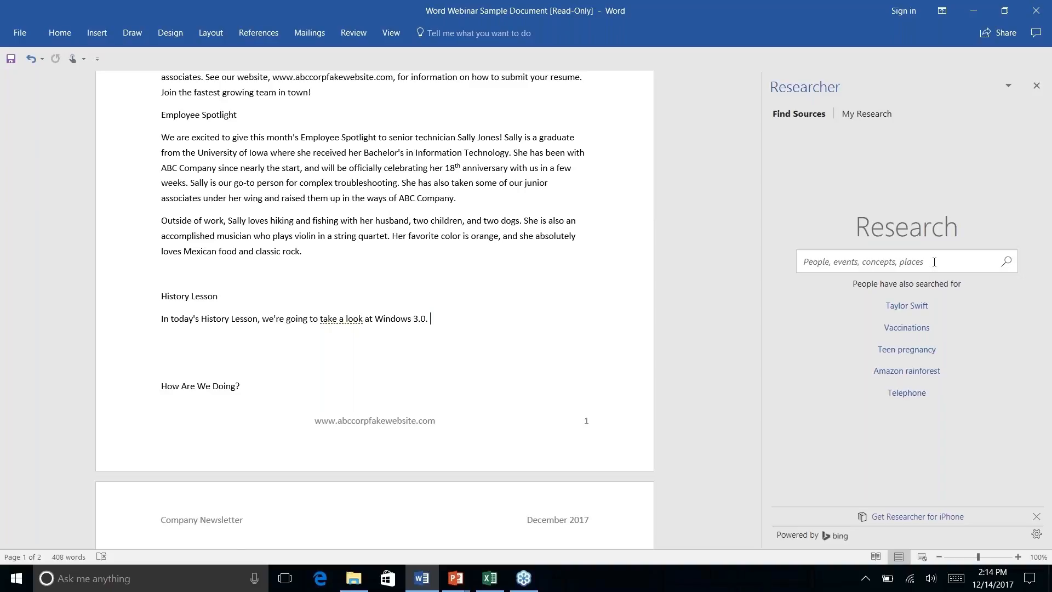
text(windows)
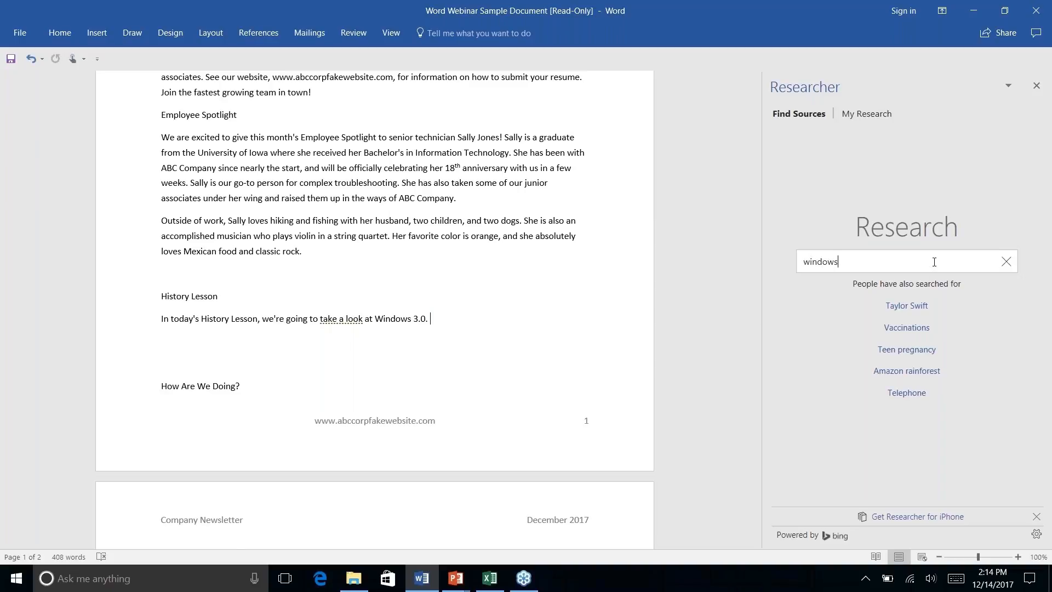
text( 3.0)
key(Return)
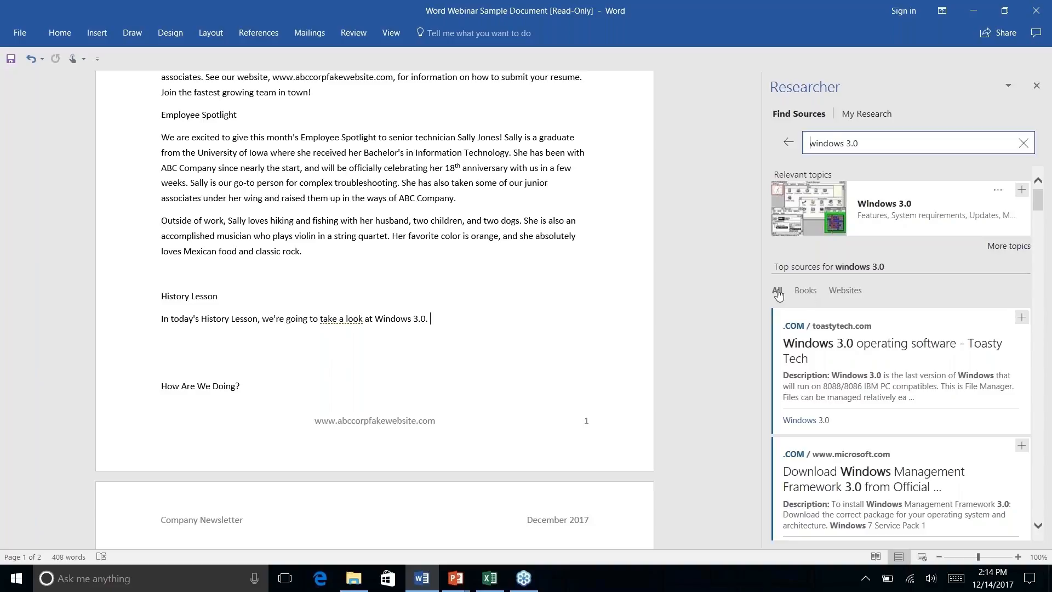
click(806, 292)
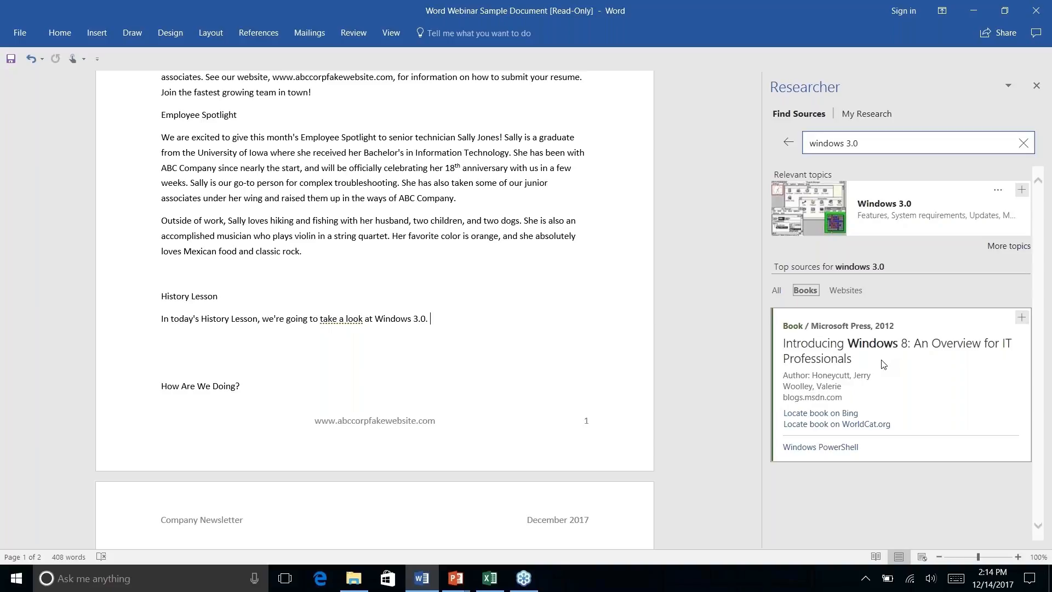
click(775, 293)
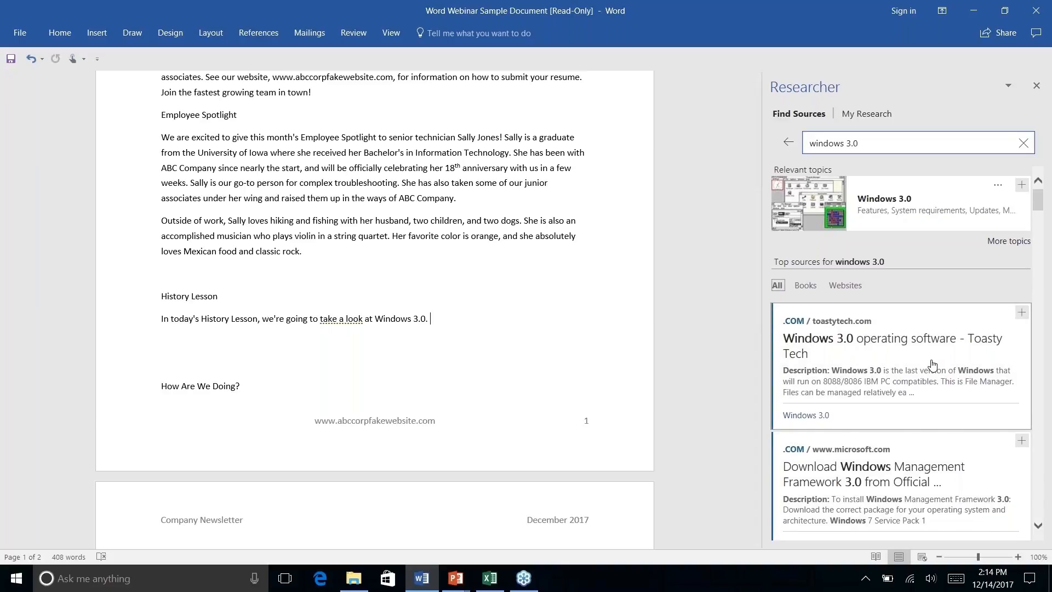
Step: Browse the sources for windows 3.0, preview the Toasty Tech "Windows 3.0 operating software" page, and return to the source list
scroll(931, 364, down, 5)
scroll(932, 364, up, 3)
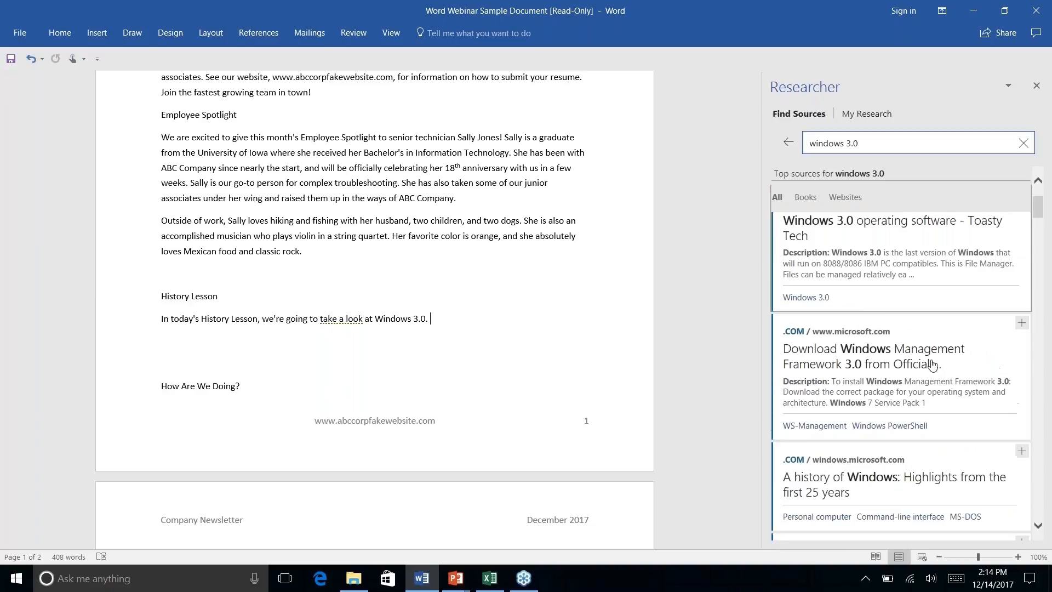
scroll(932, 364, down, 5)
scroll(931, 365, down, 8)
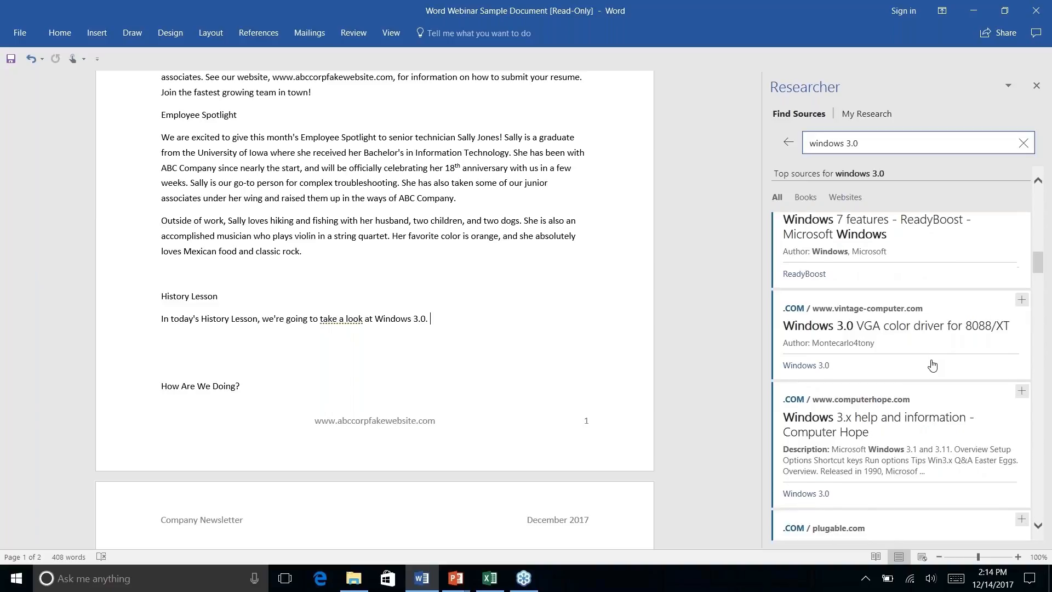
scroll(931, 364, down, 3)
scroll(932, 364, up, 6)
scroll(932, 364, up, 4)
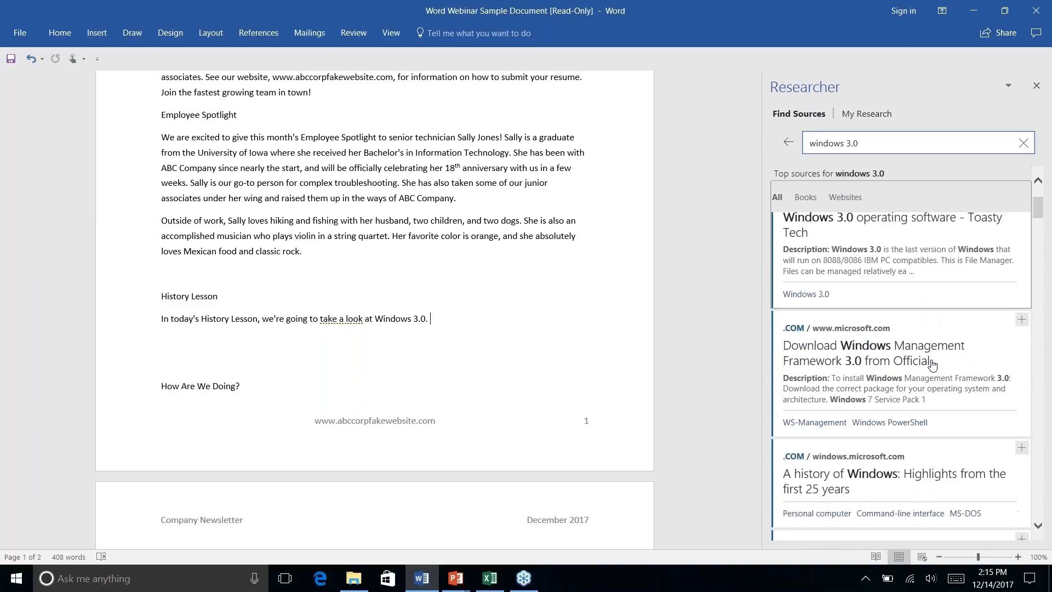
scroll(932, 364, up, 3)
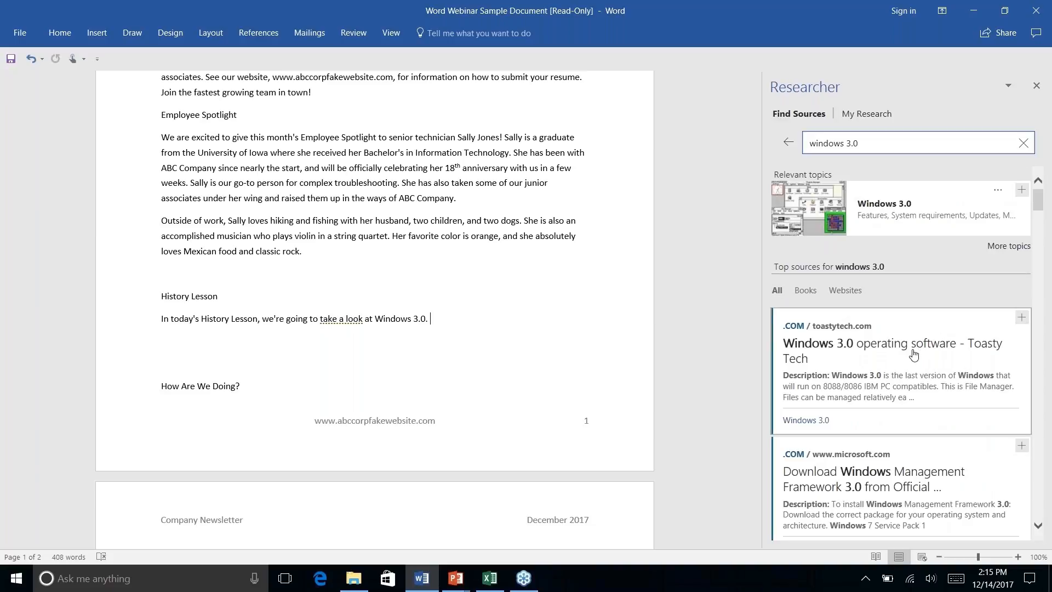
click(913, 355)
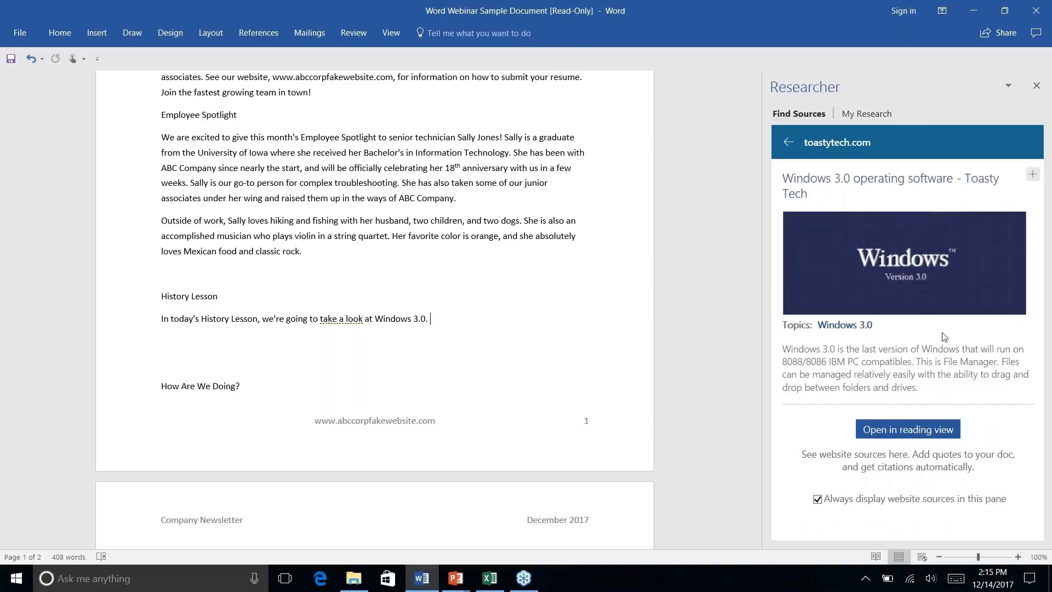
click(789, 143)
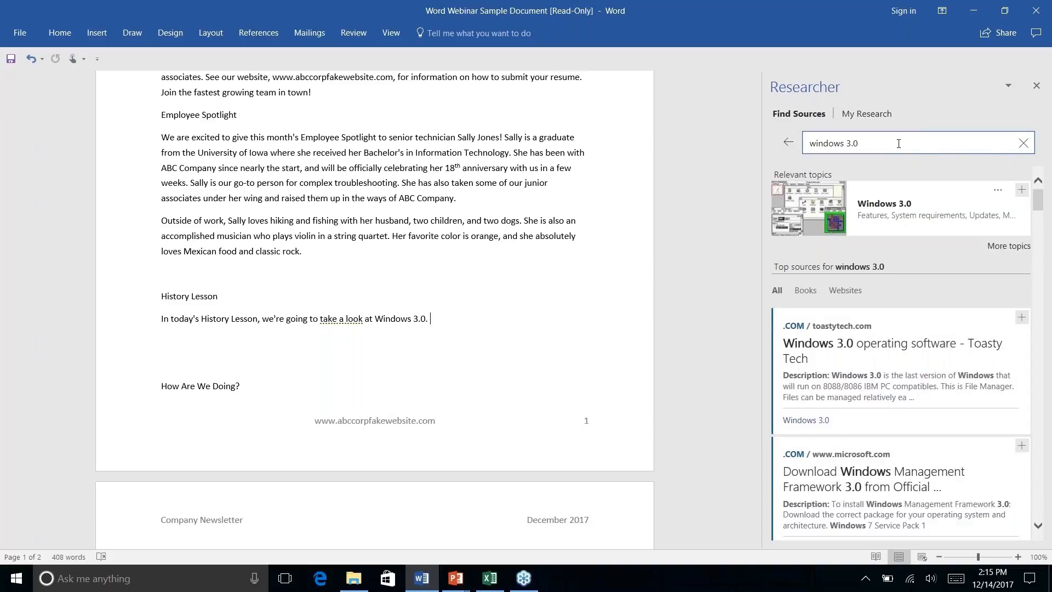
Step: Search Researcher for "windows 3.0 history" and browse the listed sources
text(history)
key(Return)
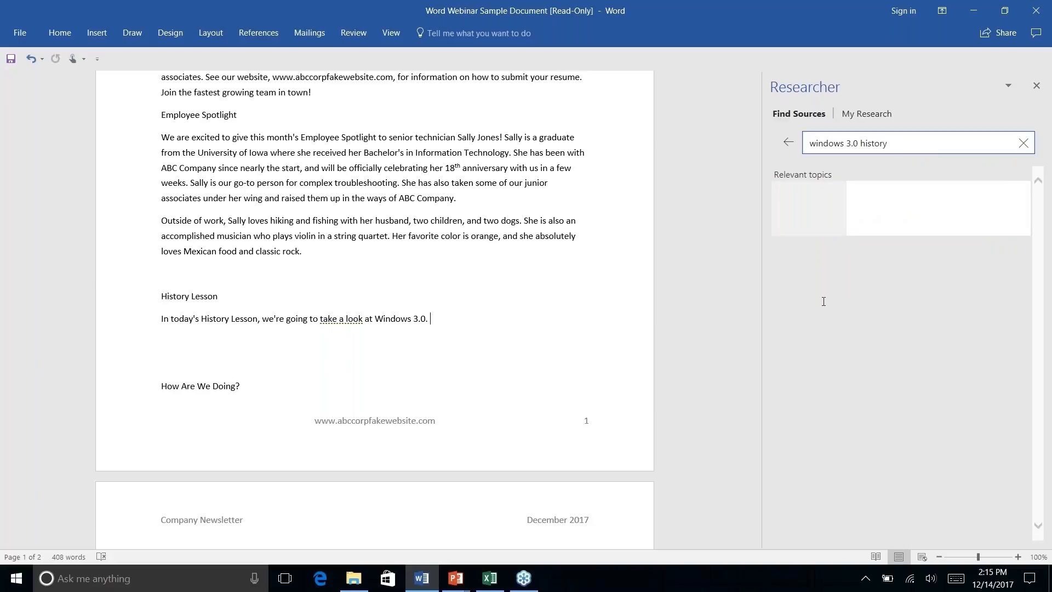
scroll(940, 367, down, 3)
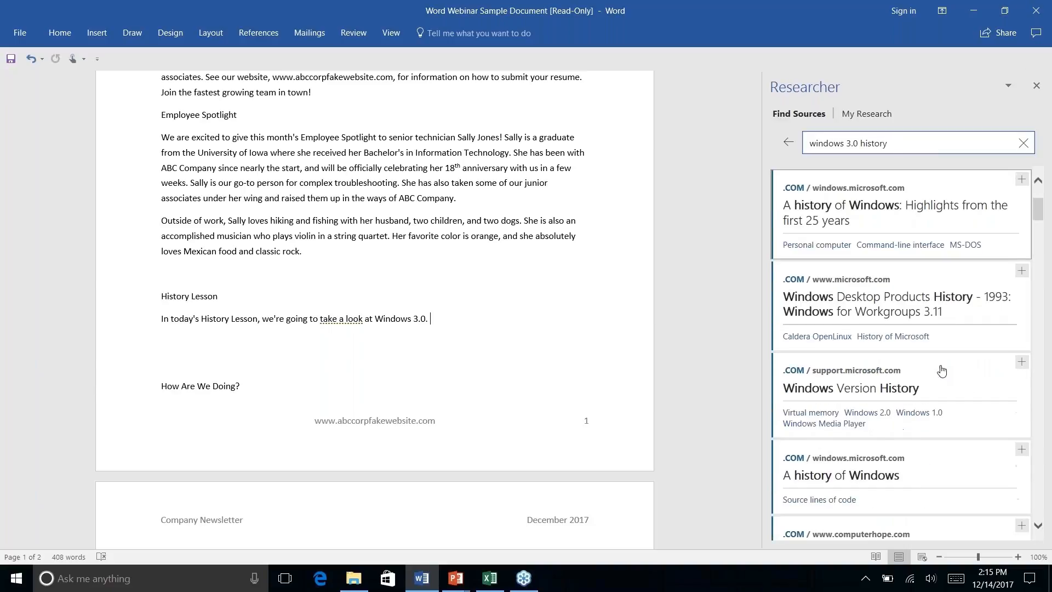
scroll(940, 369, down, 5)
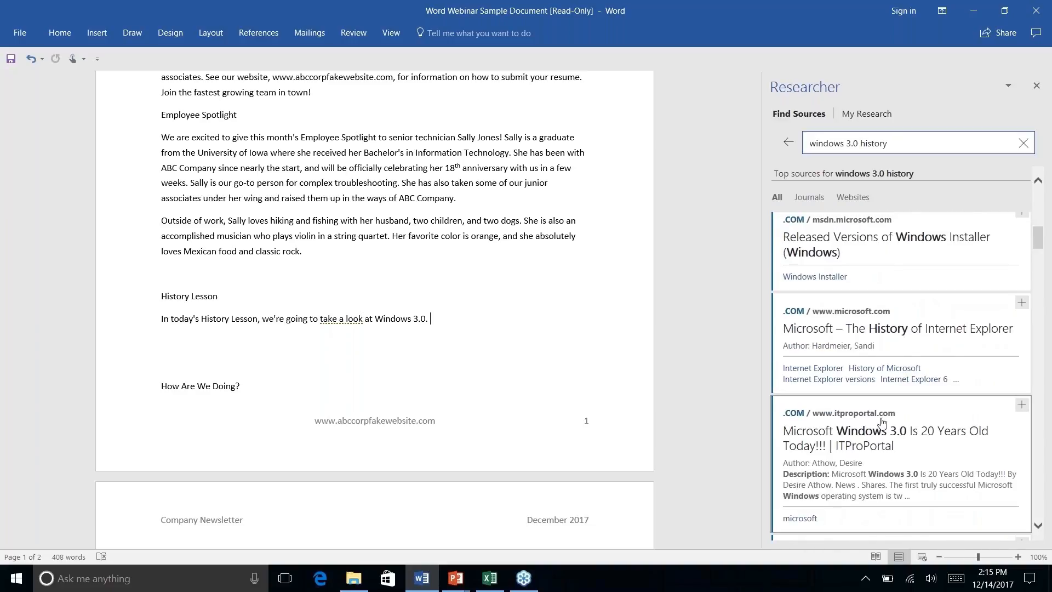
Step: Preview the ITProPortal article on Windows 3.0 turning 20 years old, and go back to the "windows 3.0" results
click(883, 437)
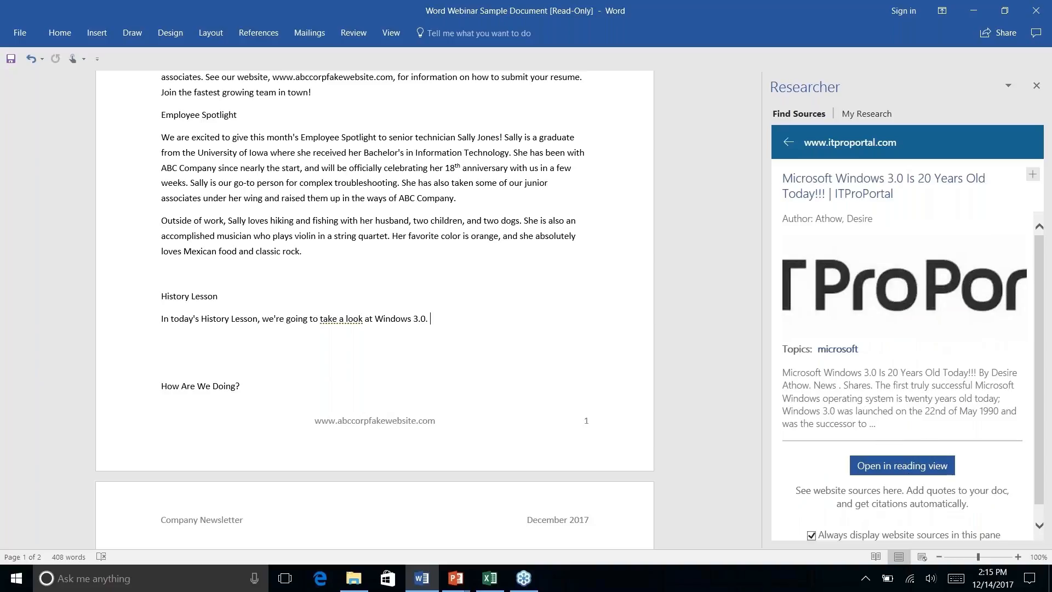
scroll(913, 376, down, 1)
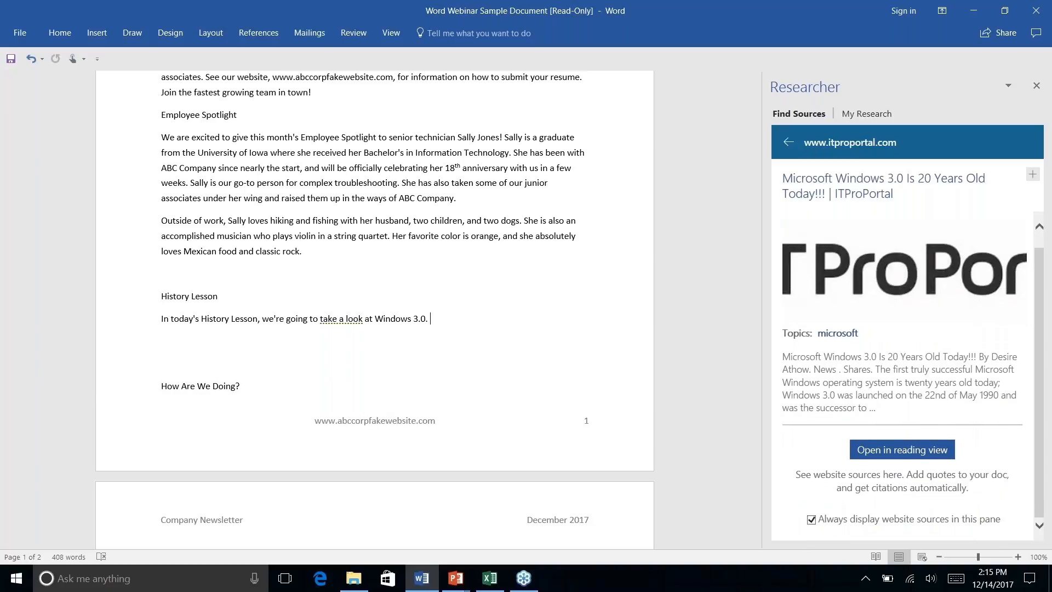
scroll(913, 377, up, 1)
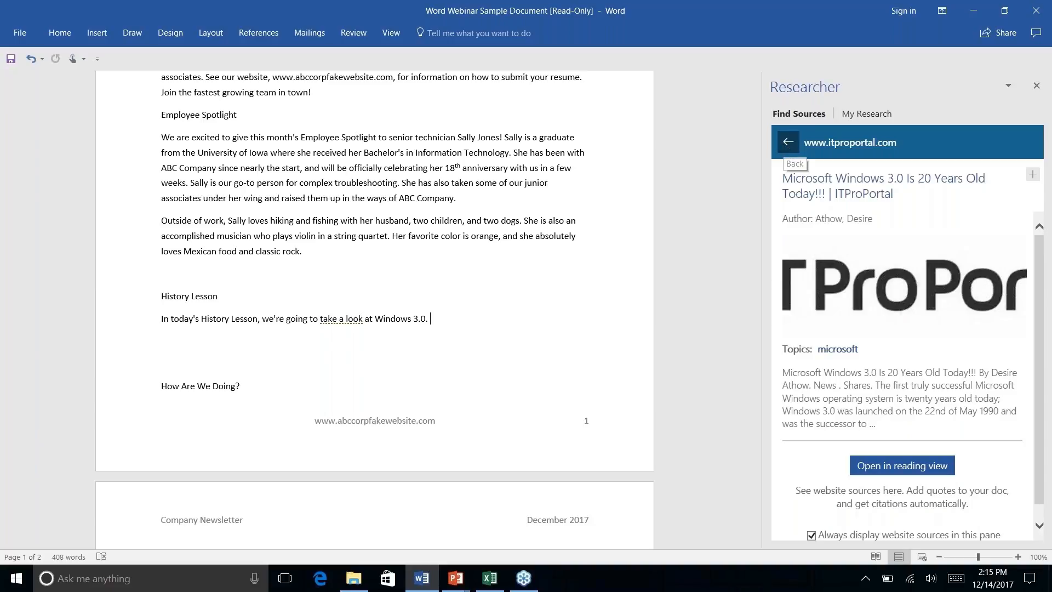
click(787, 142)
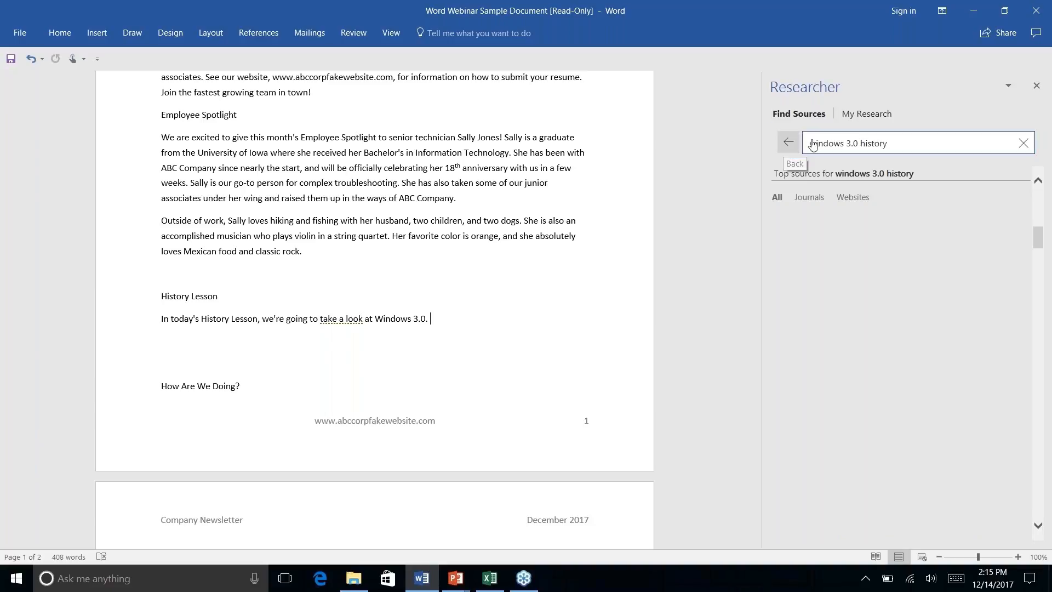
double_click(893, 146)
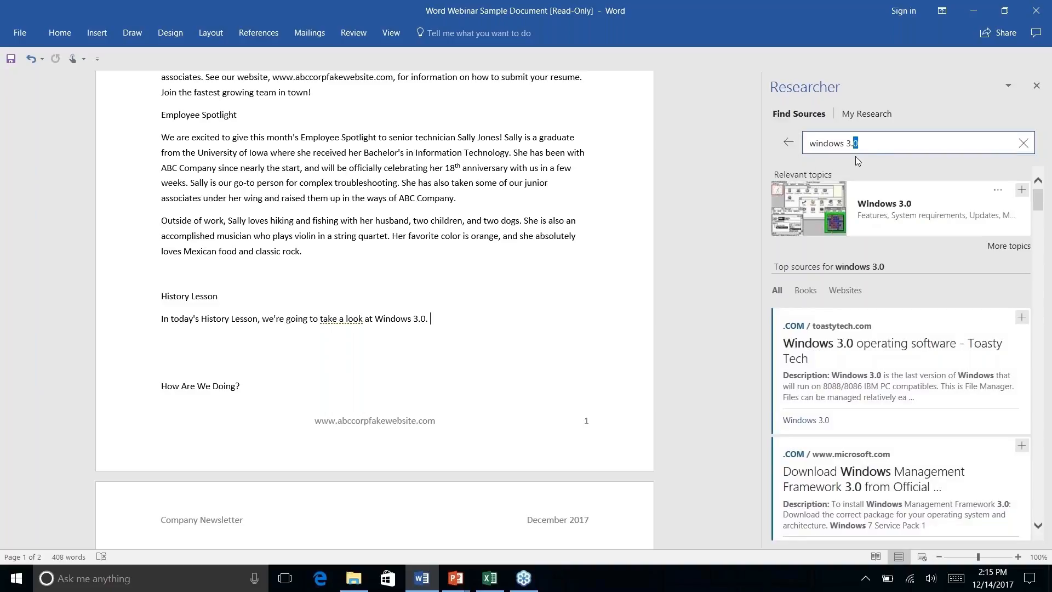
click(876, 147)
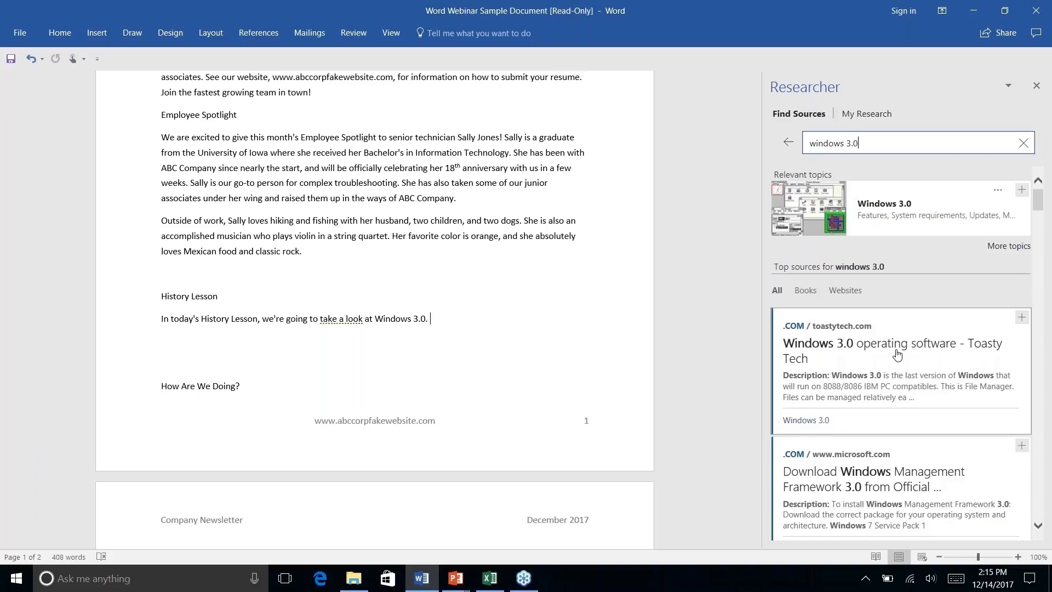
Step: Preview Toasty Tech's "Windows 3.0 with Multimedia Extensions" source and insert its full description below the History Lesson's opening sentence
scroll(897, 355, down, 8)
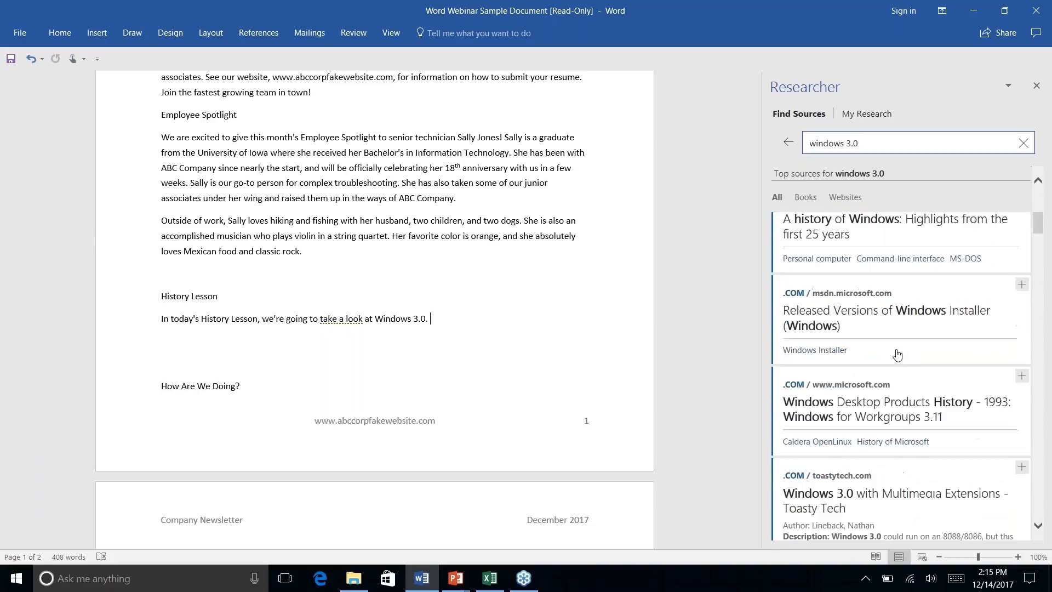
scroll(897, 355, down, 2)
scroll(896, 355, down, 2)
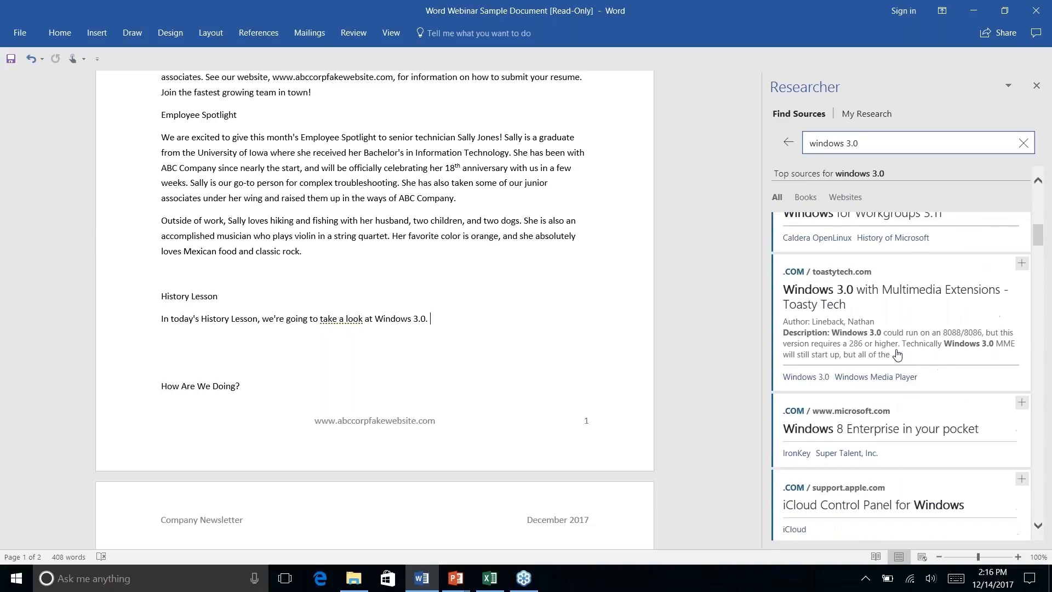
click(897, 296)
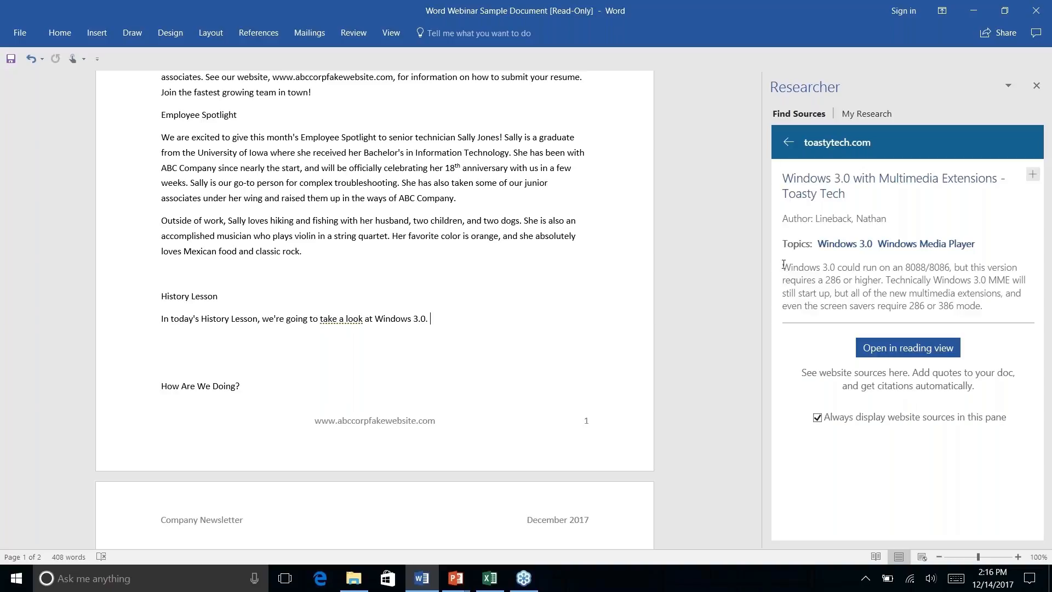
drag(784, 265, 1004, 311)
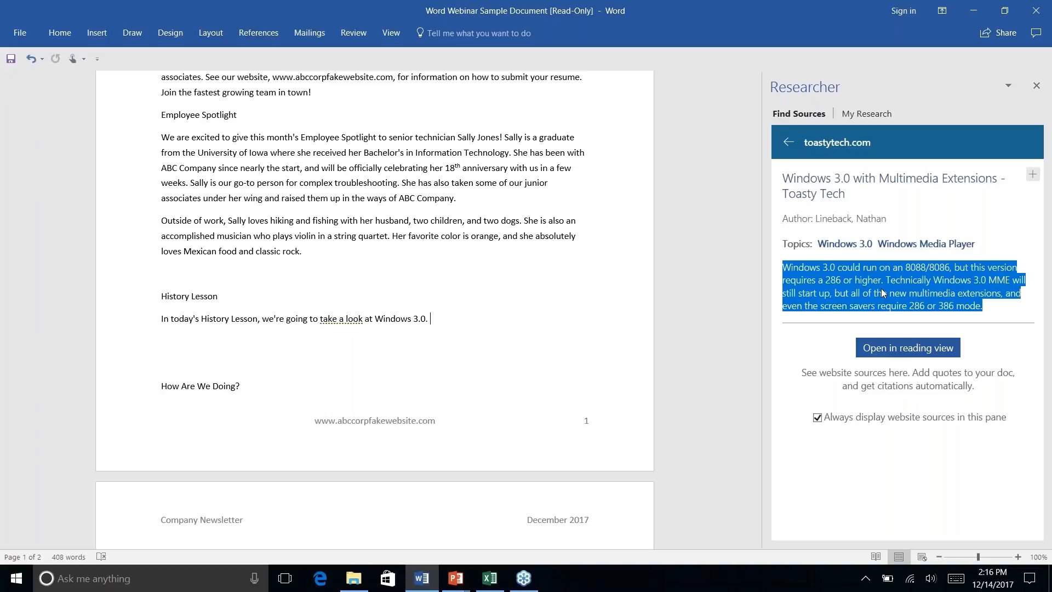
mouse_move(883, 293)
mouse_down()
mouse_move(385, 355)
mouse_move(519, 346)
mouse_up()
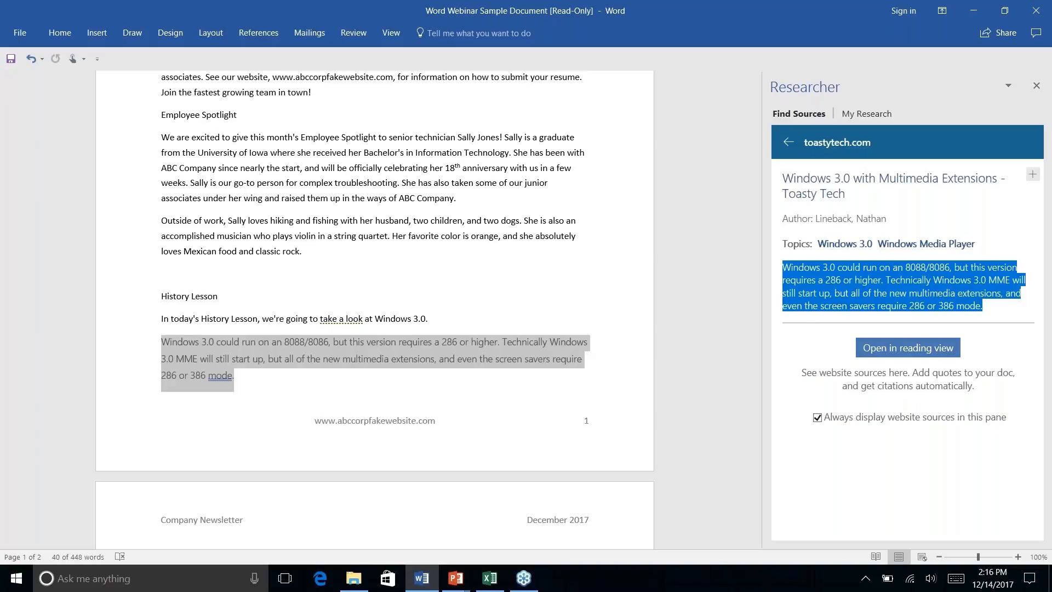
Step: Open the source in reading view and select the article's paragraph about 286 requirements to display its add options
click(891, 354)
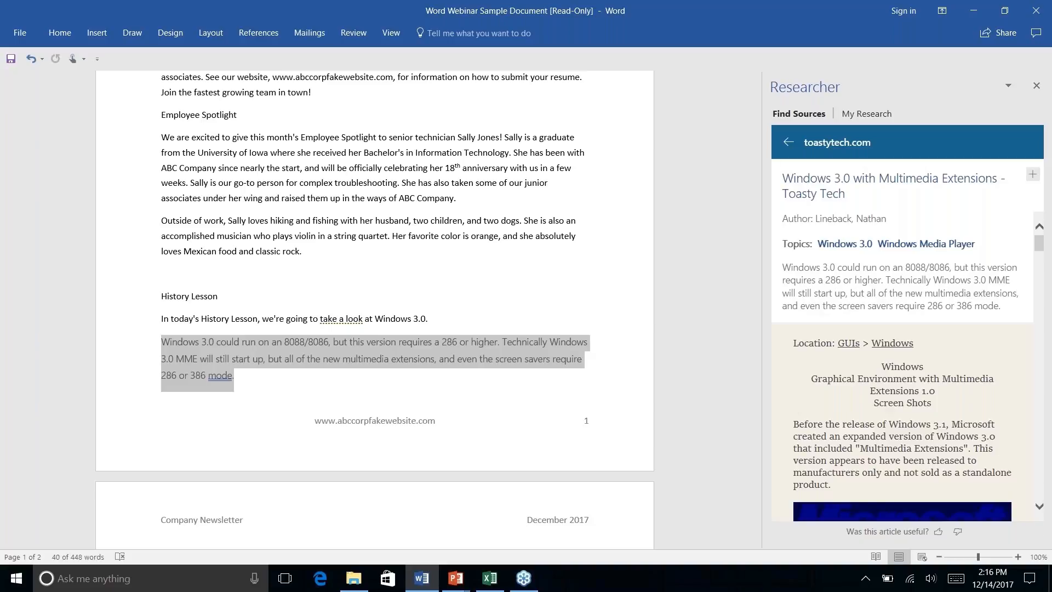
scroll(963, 273, down, 8)
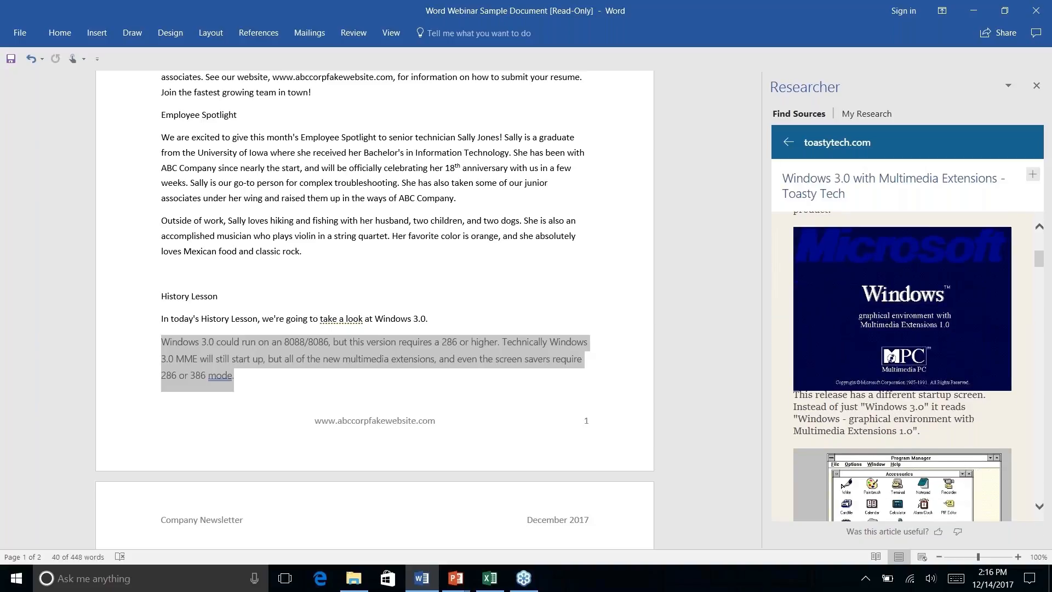
scroll(934, 378, down, 3)
scroll(933, 378, up, 7)
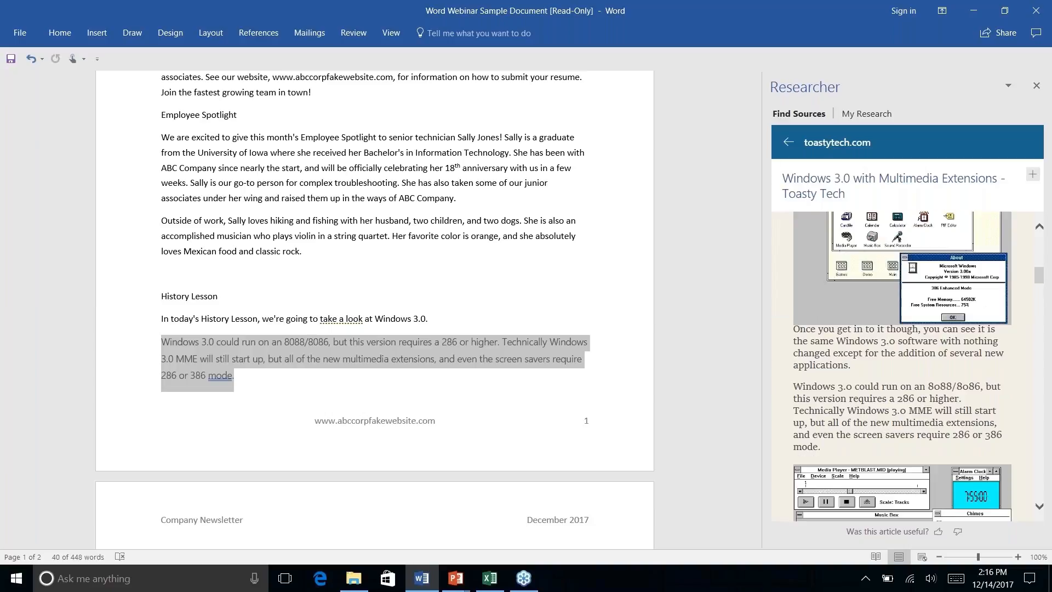
scroll(902, 365, down, 10)
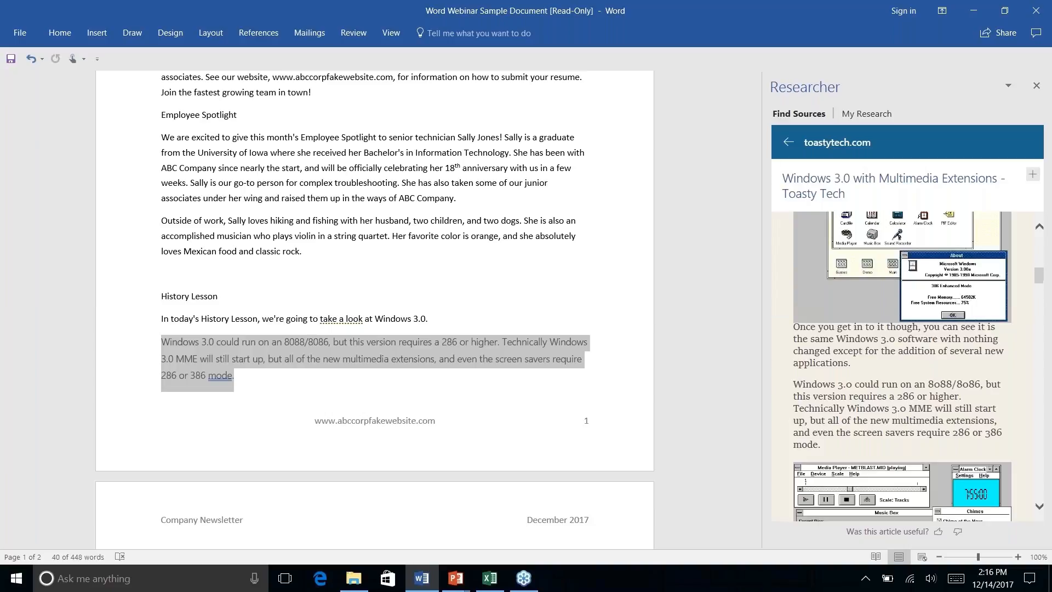
scroll(902, 366, up, 3)
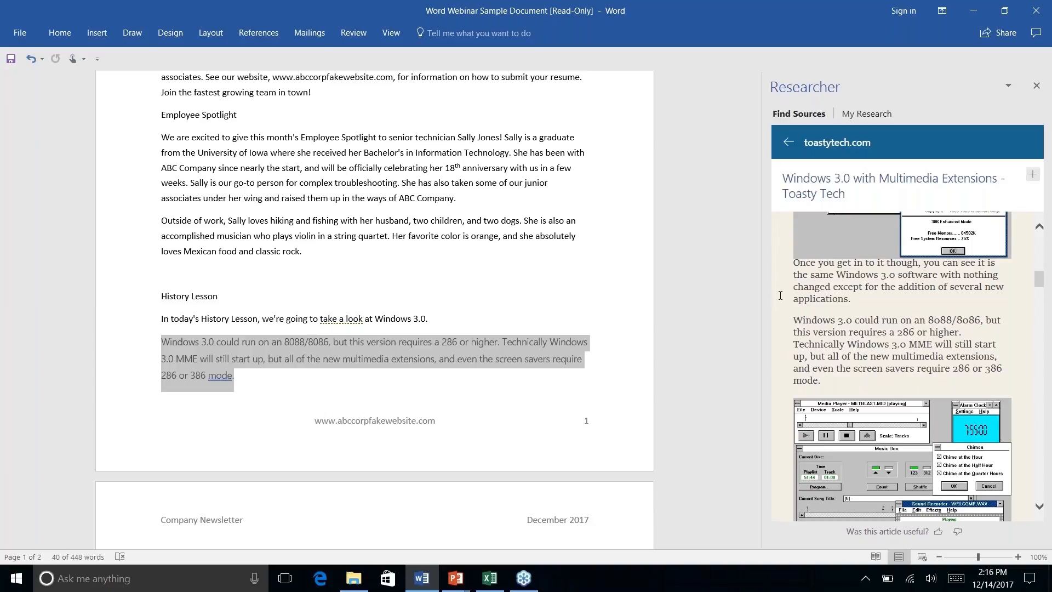
scroll(840, 336, up, 1)
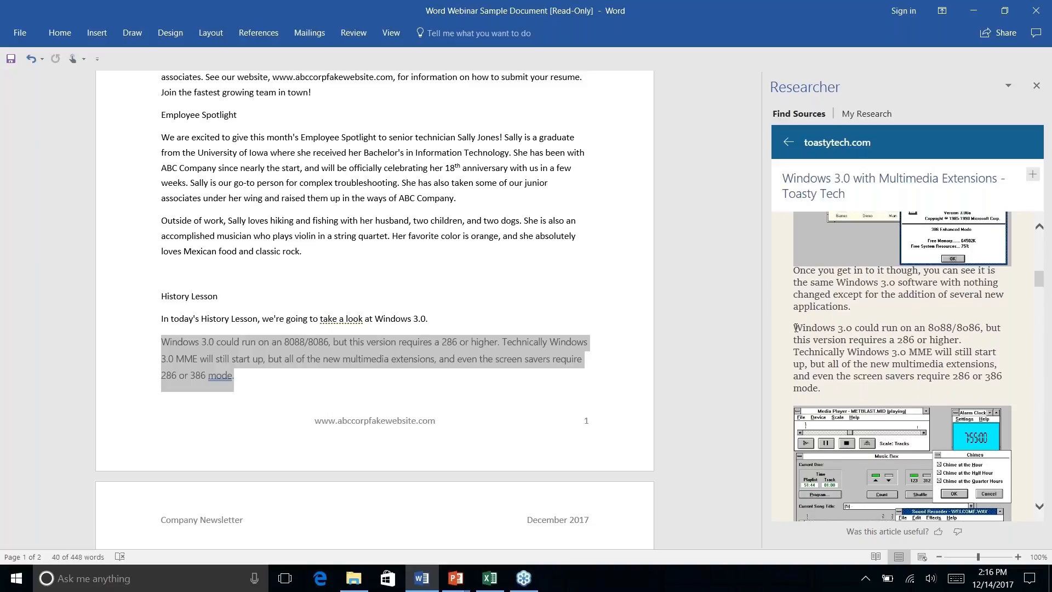
drag(794, 328, 820, 388)
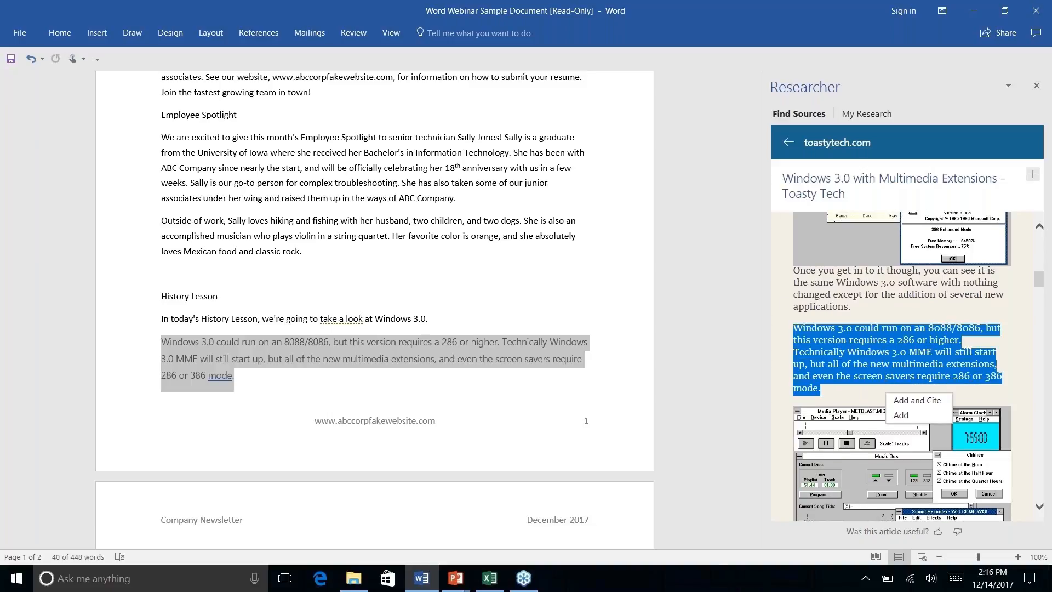
Step: Add the article's paragraph about the media player playing ".mmm" animation files to the History Lesson with a citation
scroll(901, 366, up, 4)
scroll(901, 366, down, 8)
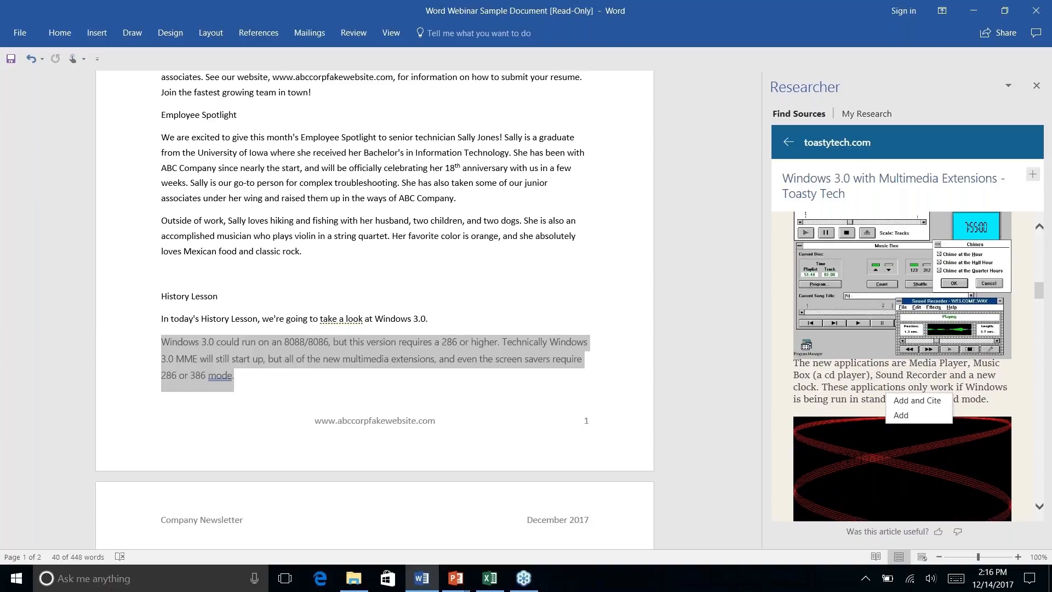
scroll(902, 366, down, 3)
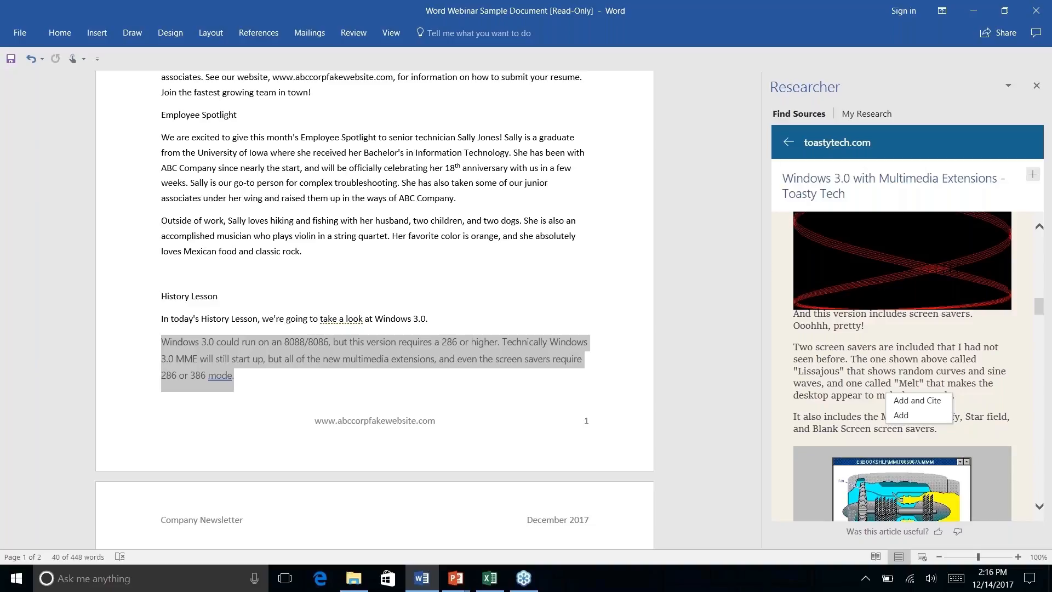
scroll(825, 353, down, 5)
scroll(824, 353, up, 1)
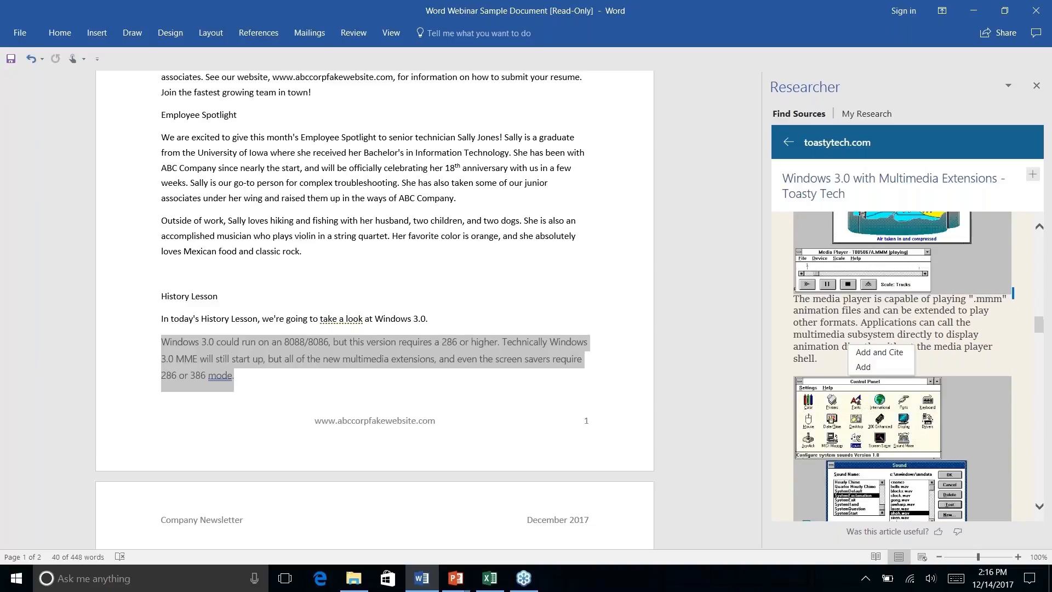
drag(794, 299, 843, 359)
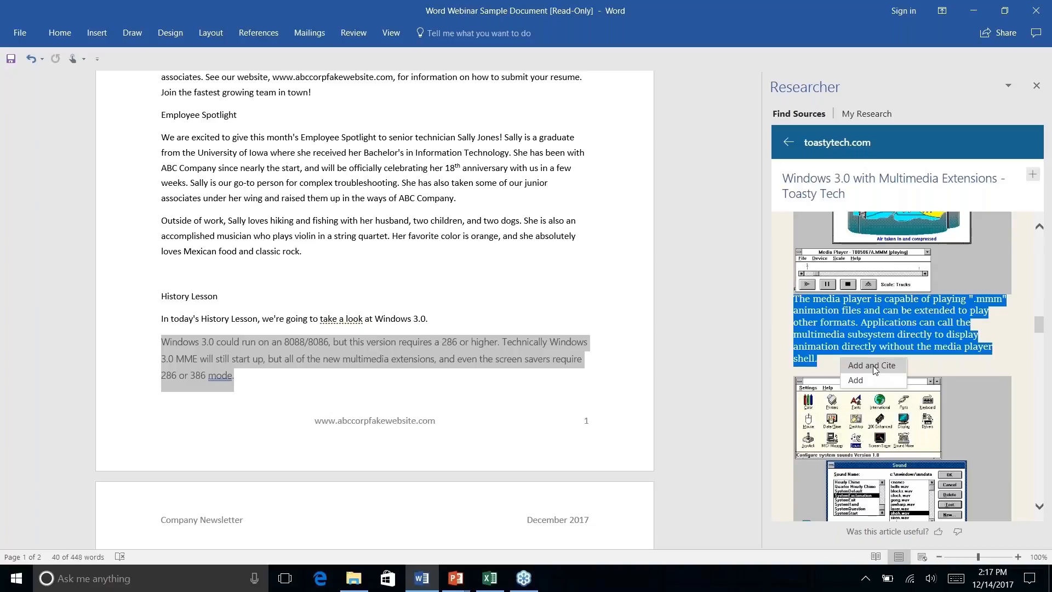
click(871, 365)
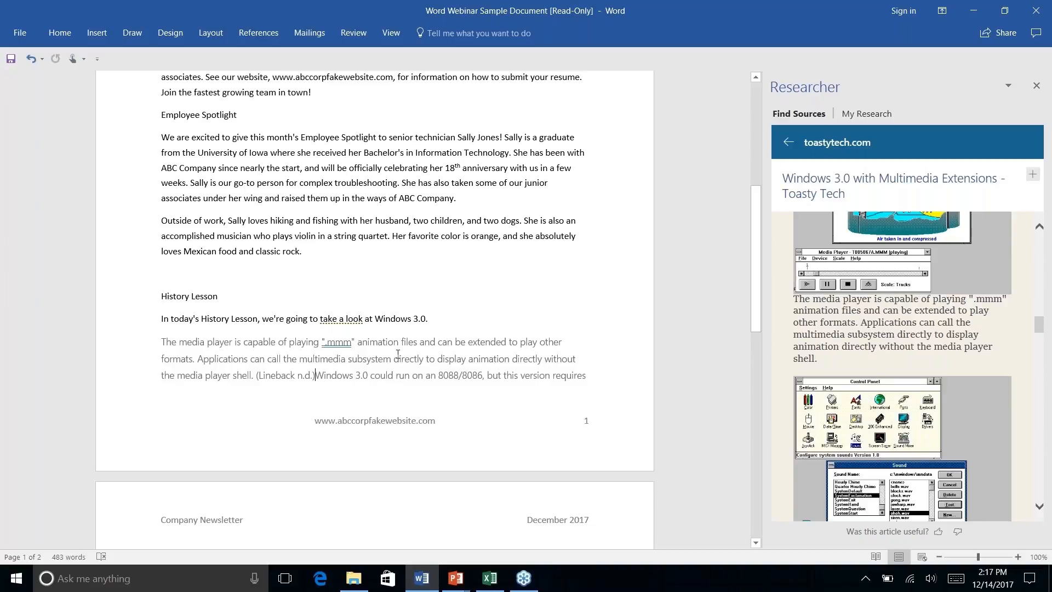
Step: Set the newsletter's citation and bibliography style to APA Sixth Edition
scroll(398, 353, up, 2)
scroll(406, 383, down, 5)
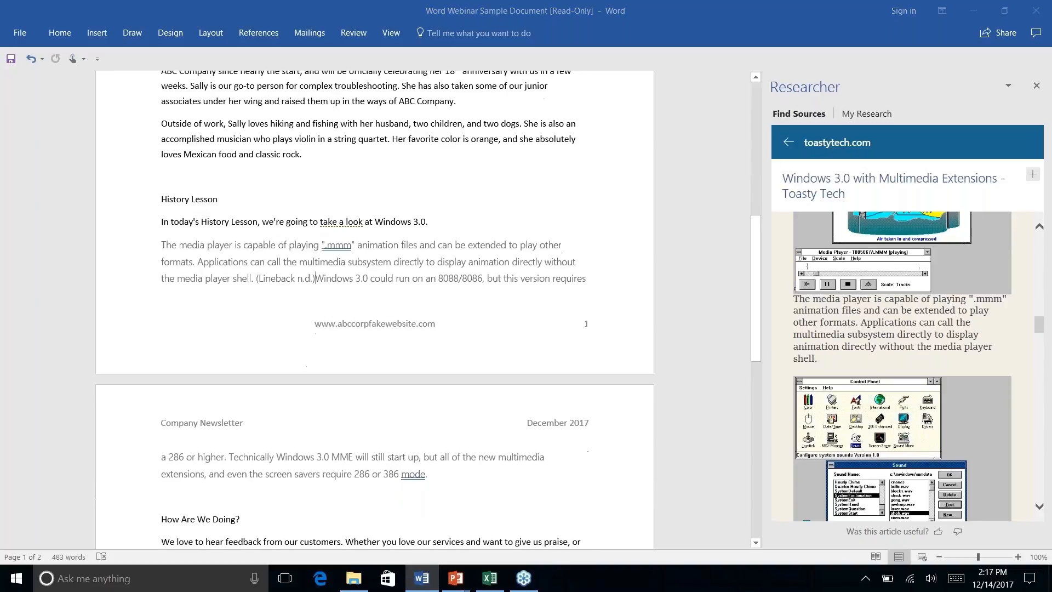
scroll(375, 306, down, 5)
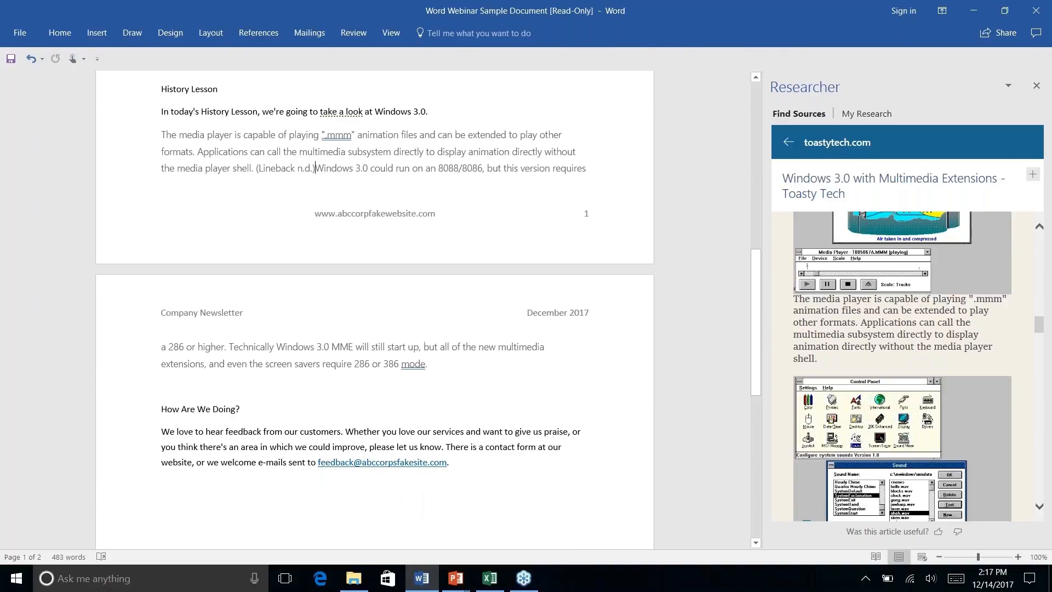
click(258, 32)
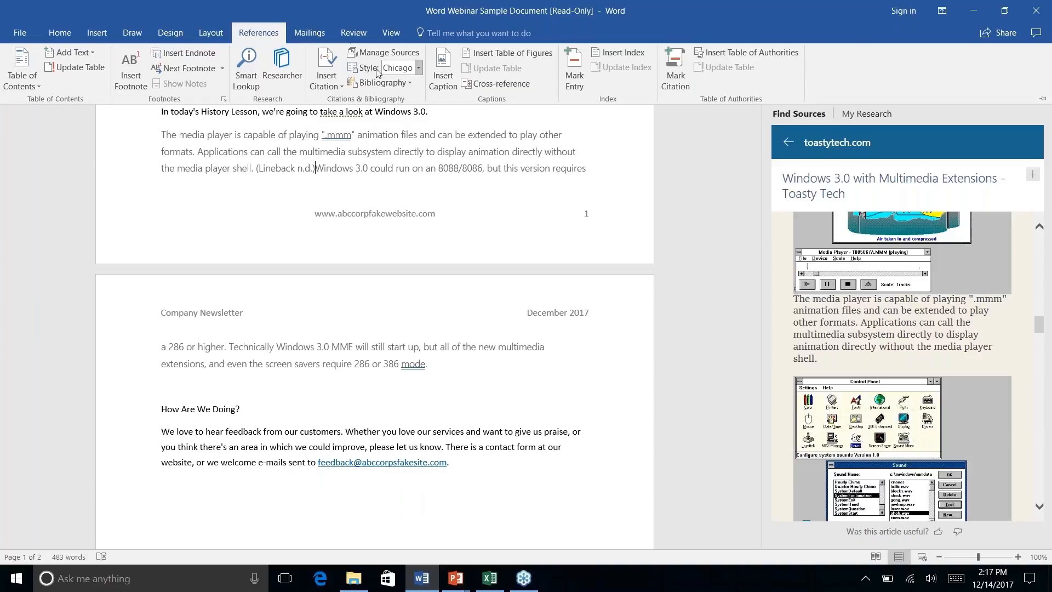
click(418, 68)
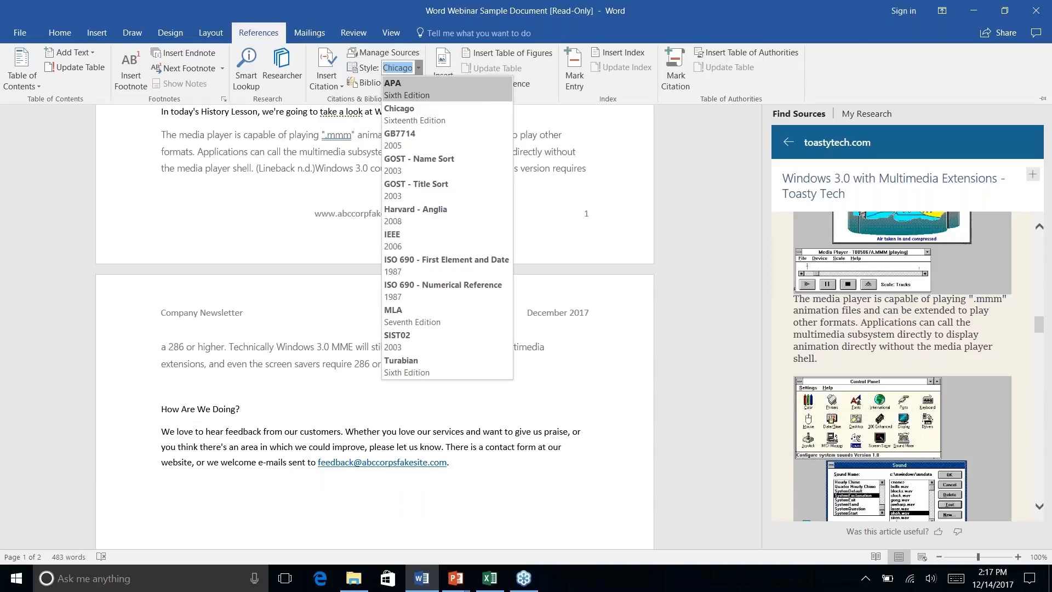
click(411, 96)
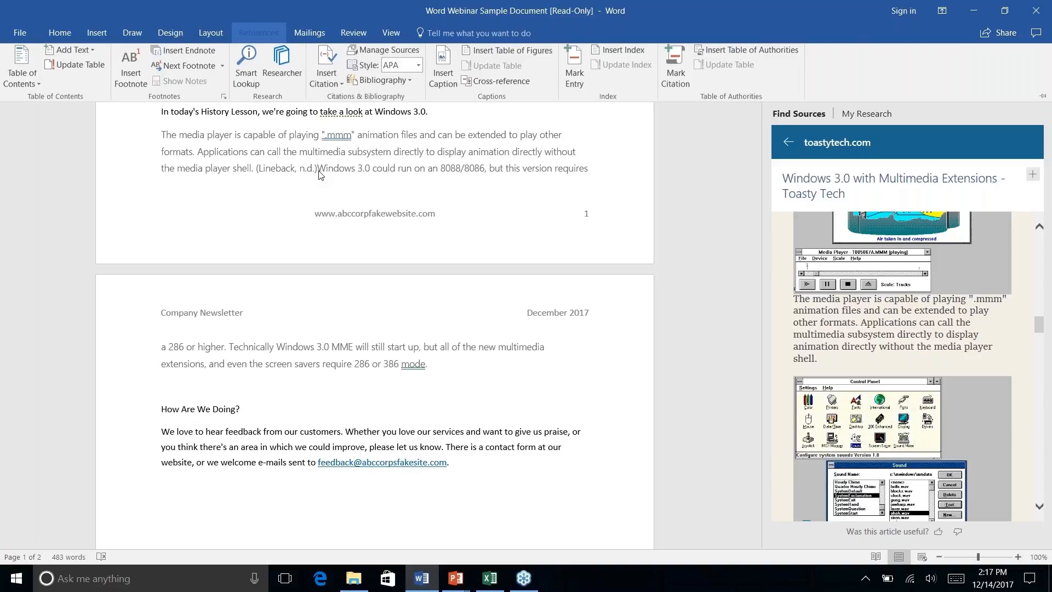
Step: View the source details and type of source behind the media player paragraph's citation, and close them without changes
click(299, 168)
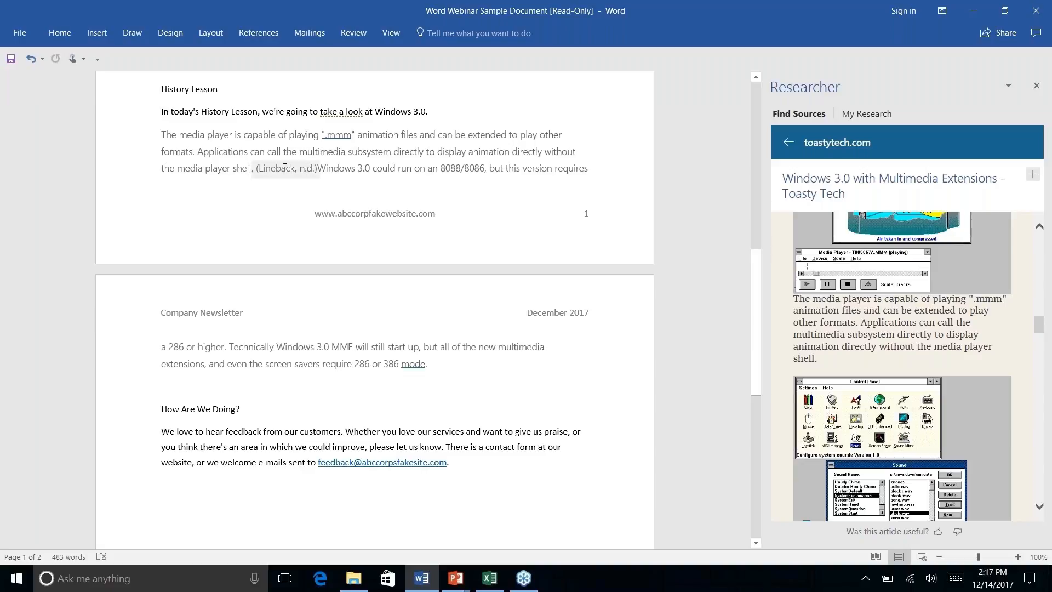
click(307, 168)
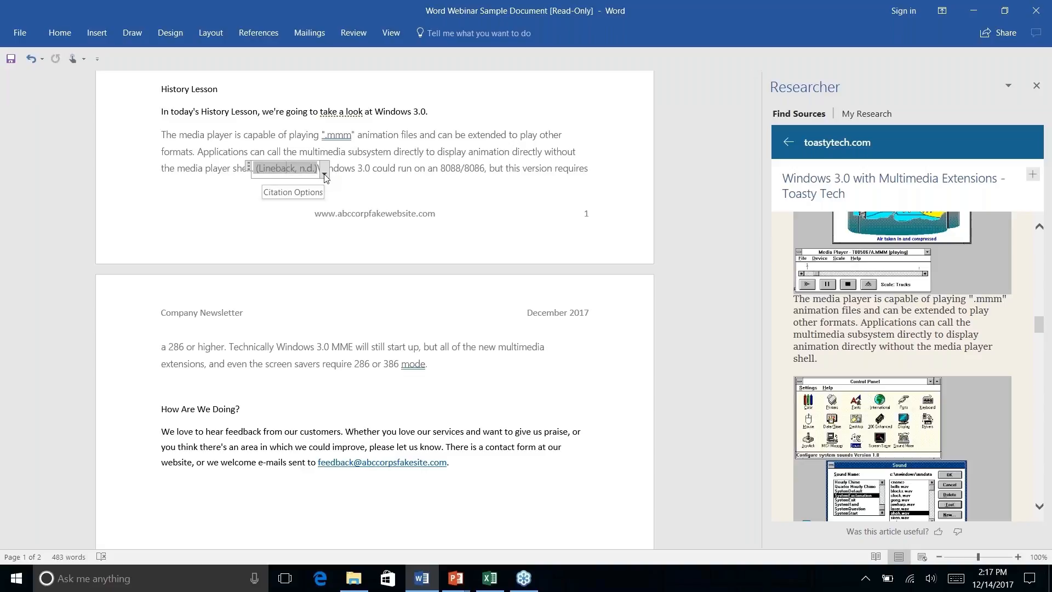
click(324, 174)
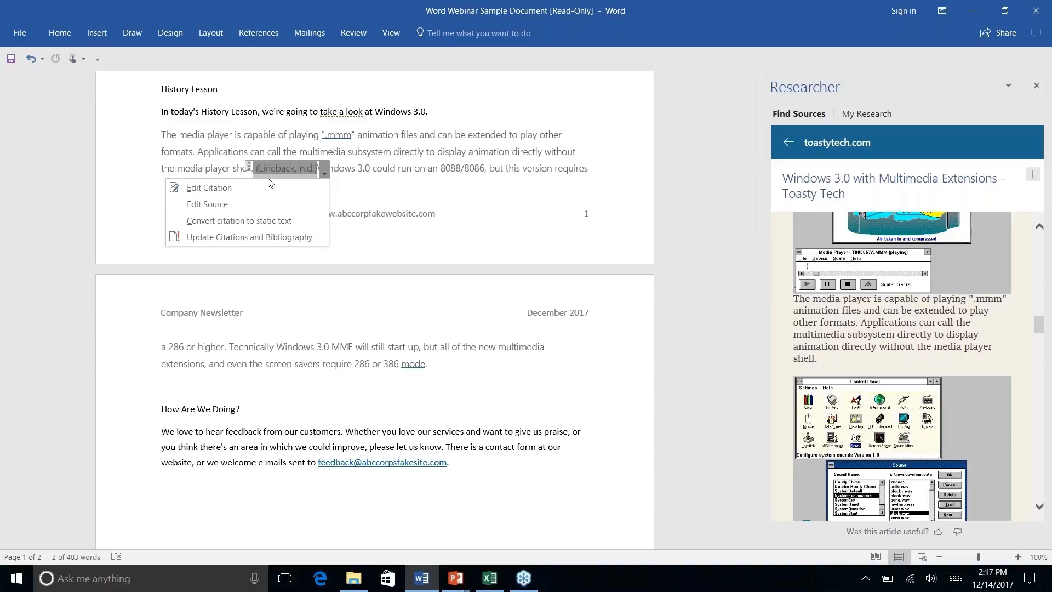
click(232, 205)
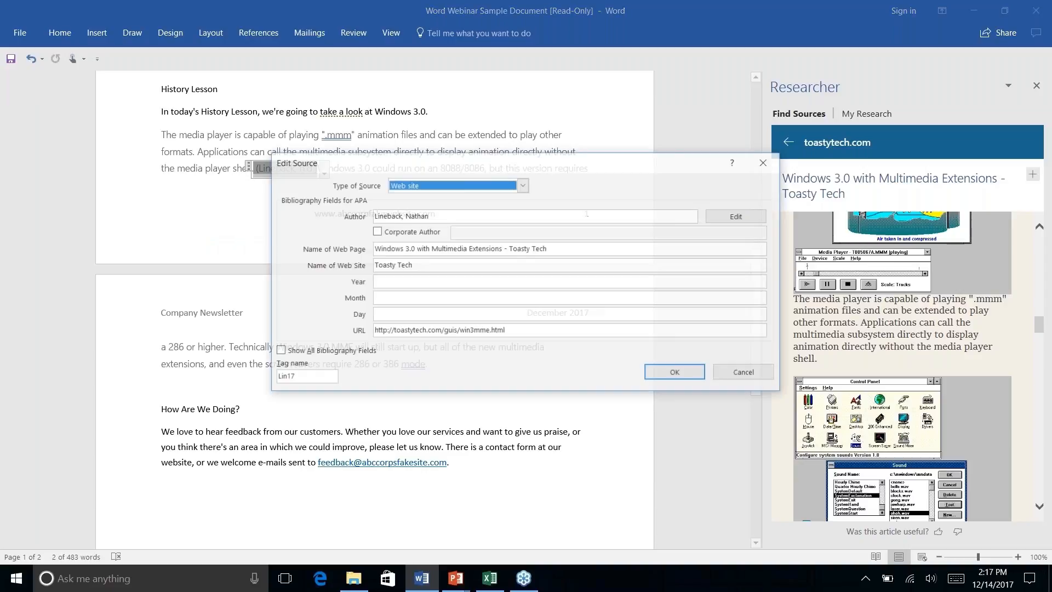
click(523, 187)
click(579, 192)
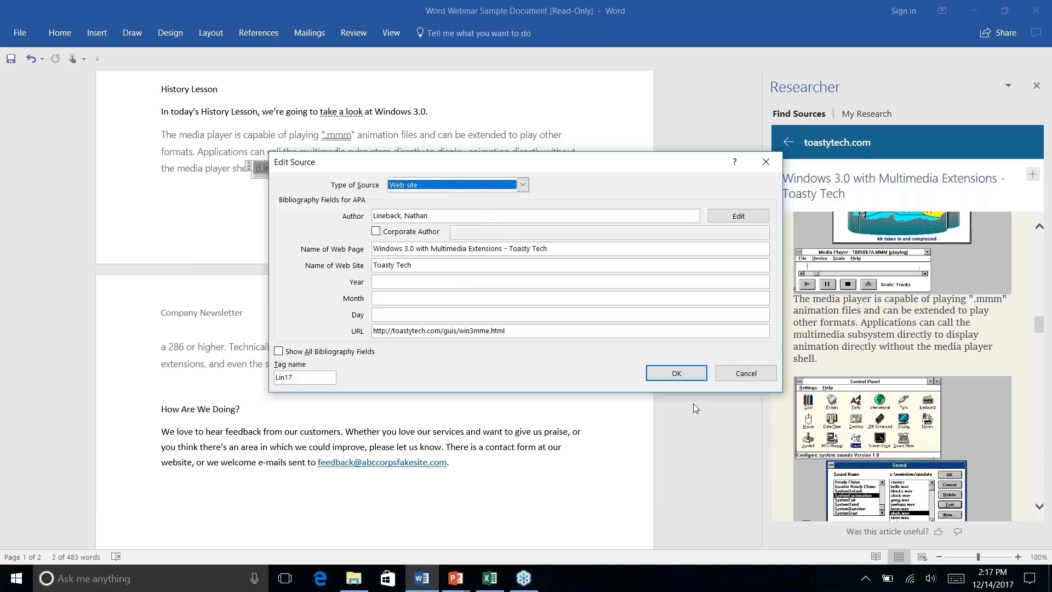
click(745, 374)
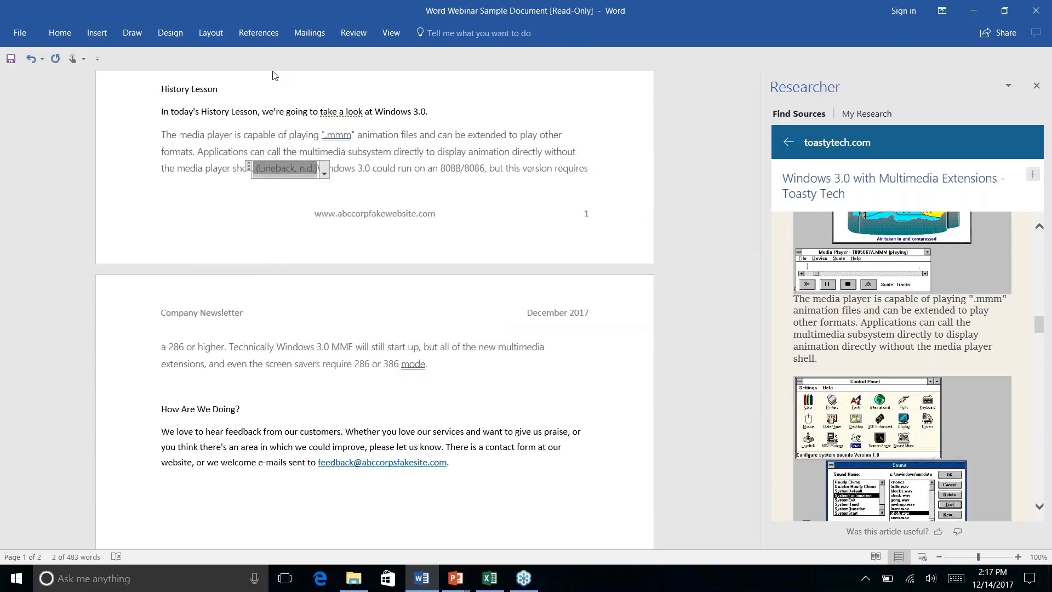
click(278, 38)
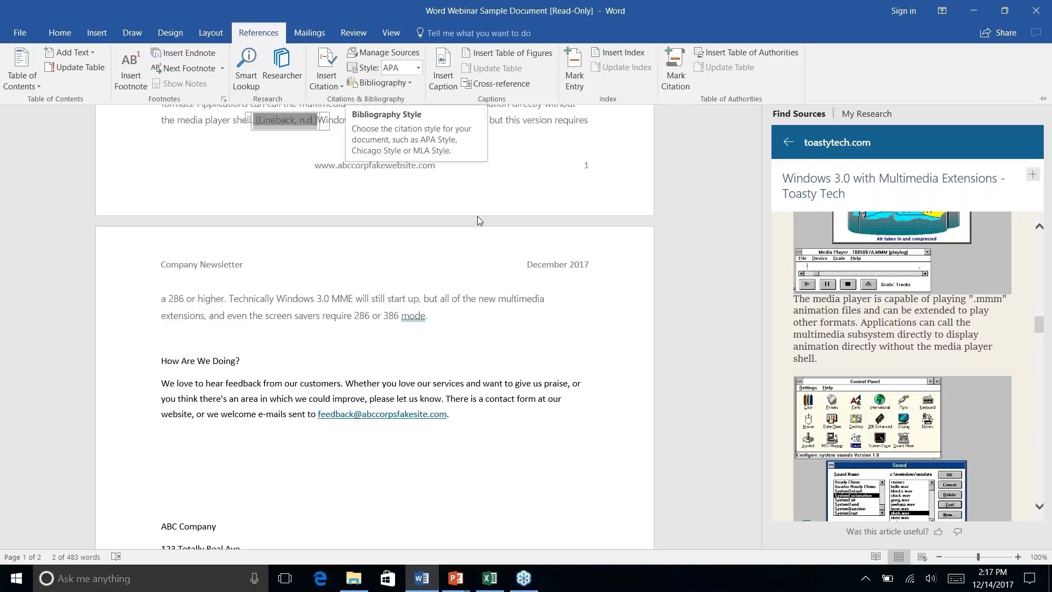
click(494, 210)
scroll(494, 210, up, 4)
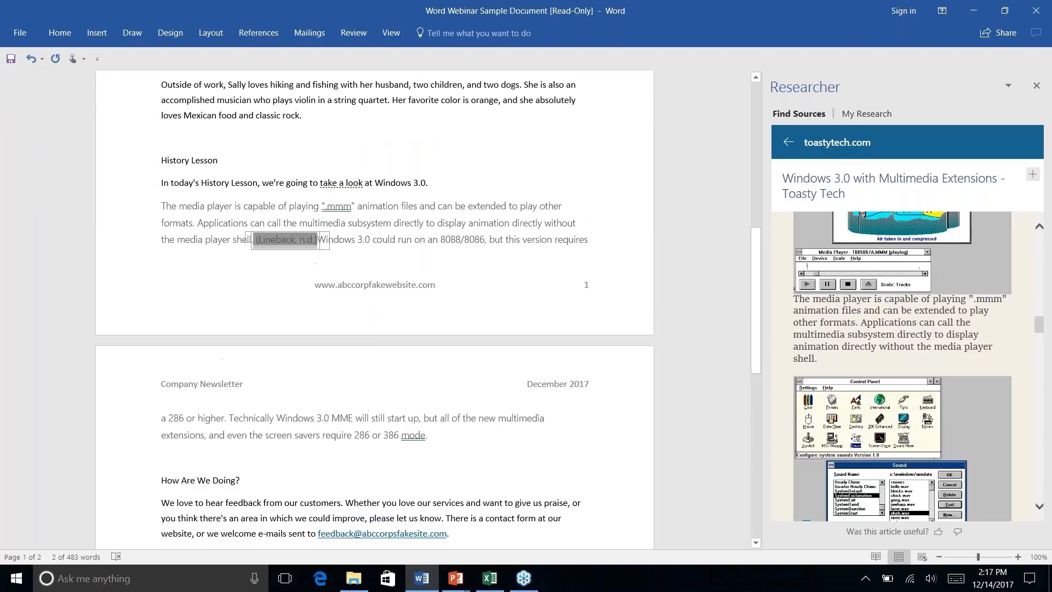
click(478, 206)
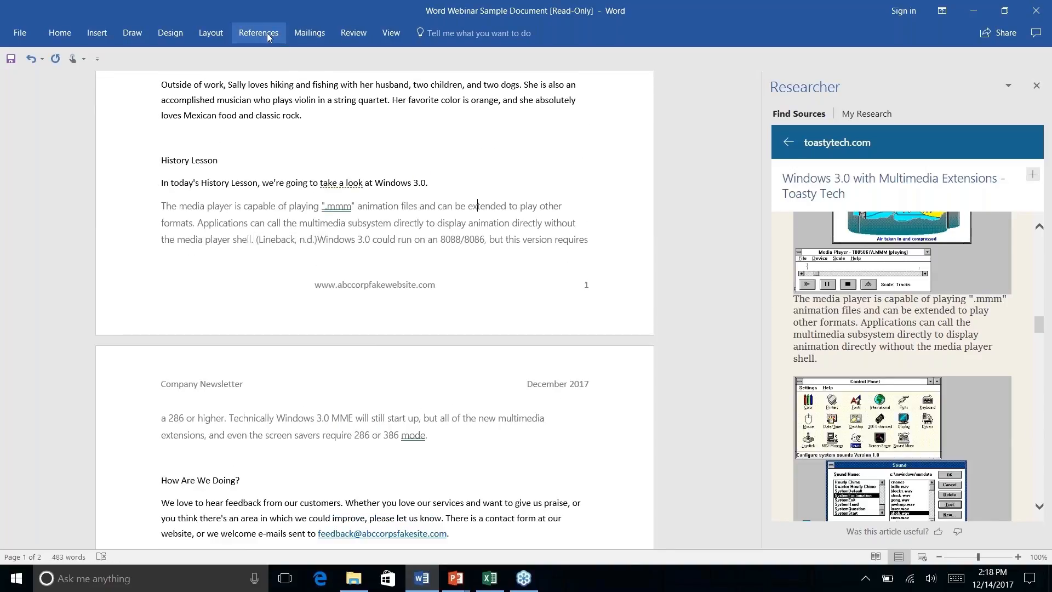
Step: Insert the built-in References bibliography after the History Lesson's closing sentence about 286 or 386 mode
click(250, 34)
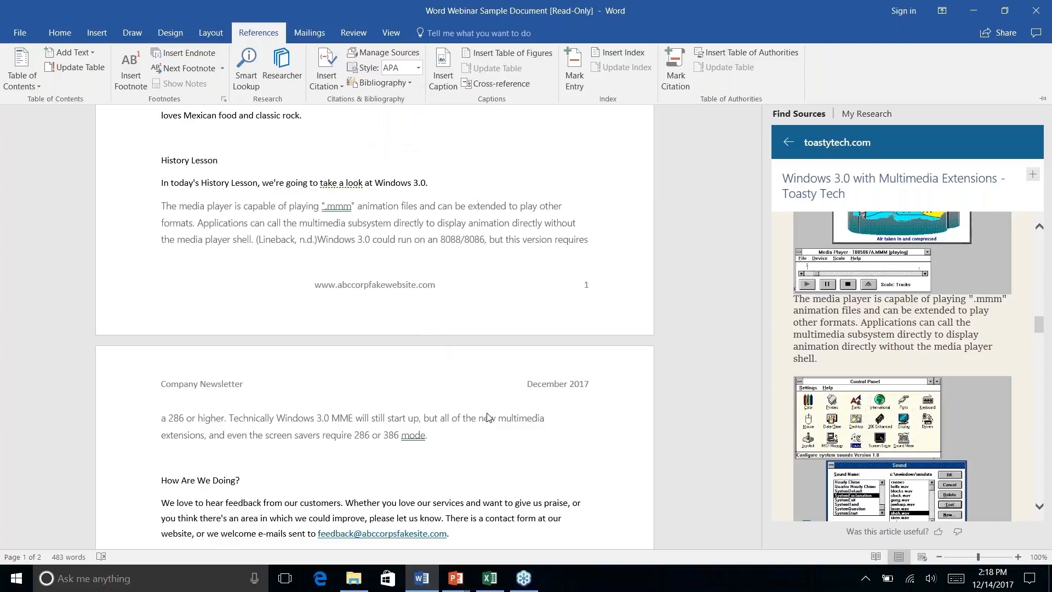
click(426, 435)
right_click(431, 438)
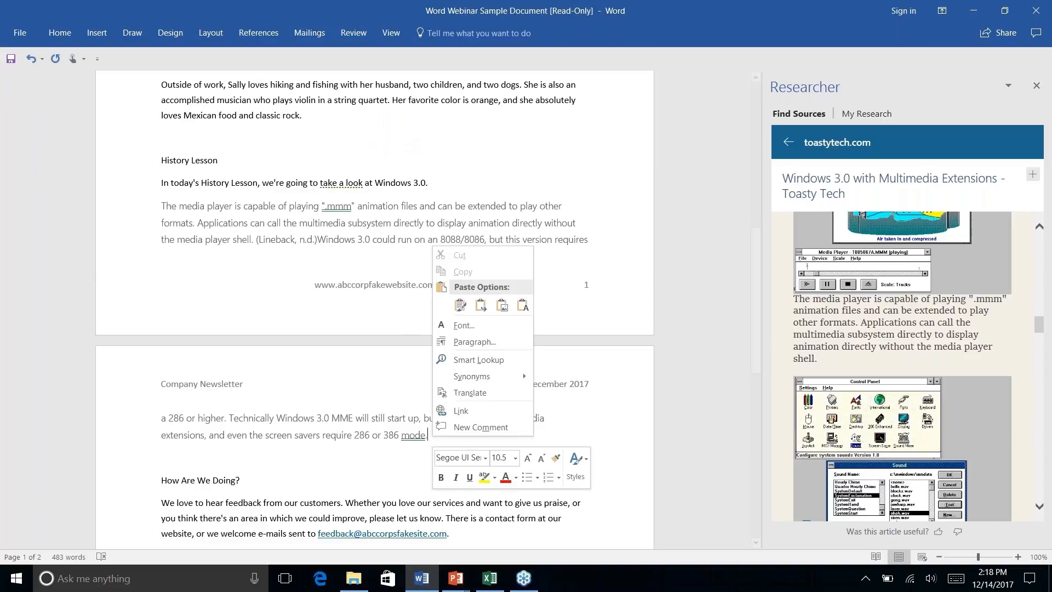
key(Escape)
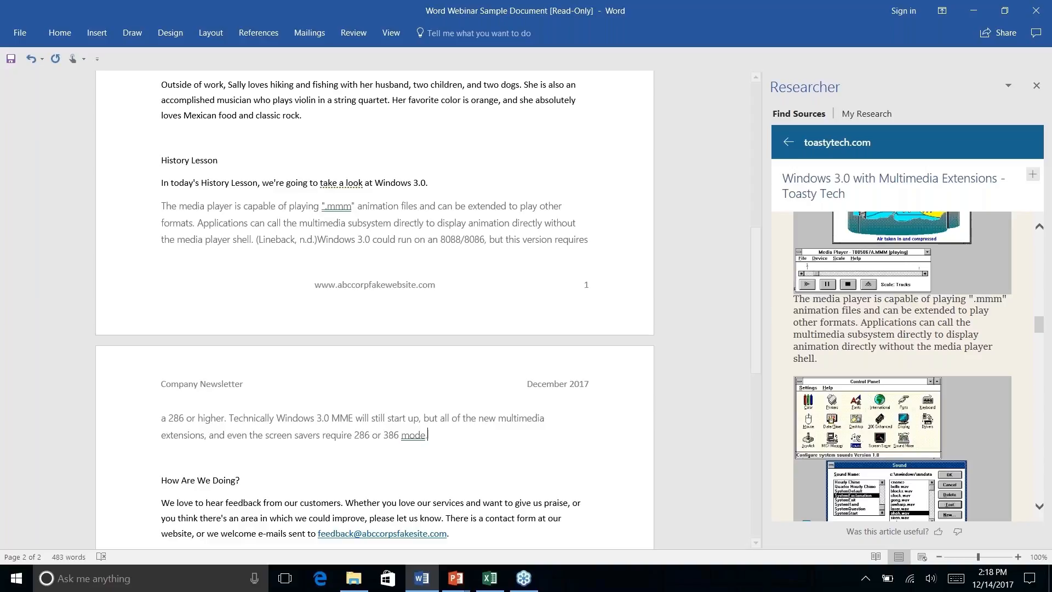
click(258, 33)
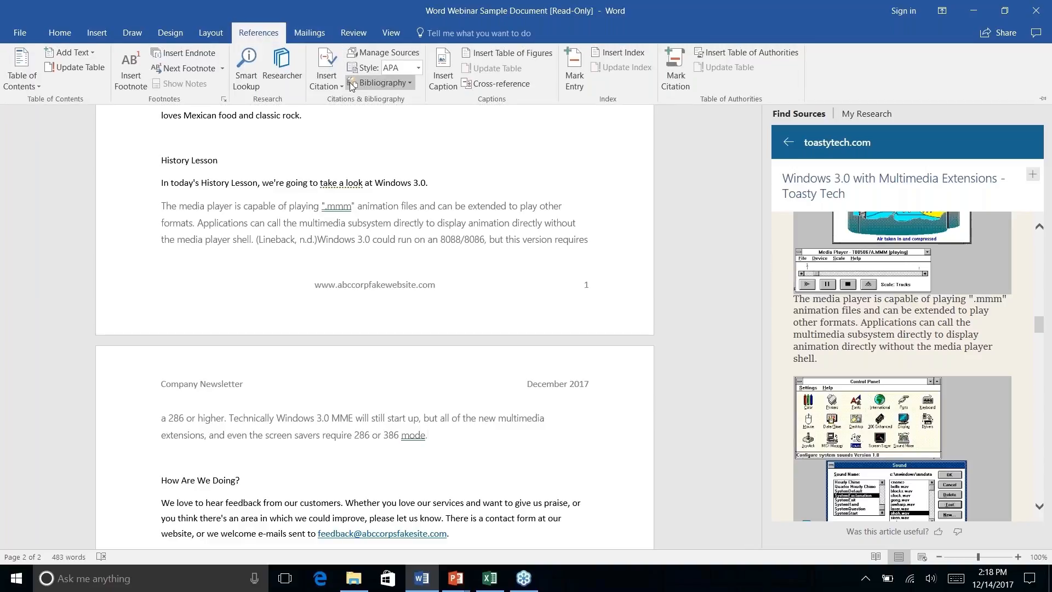
click(408, 83)
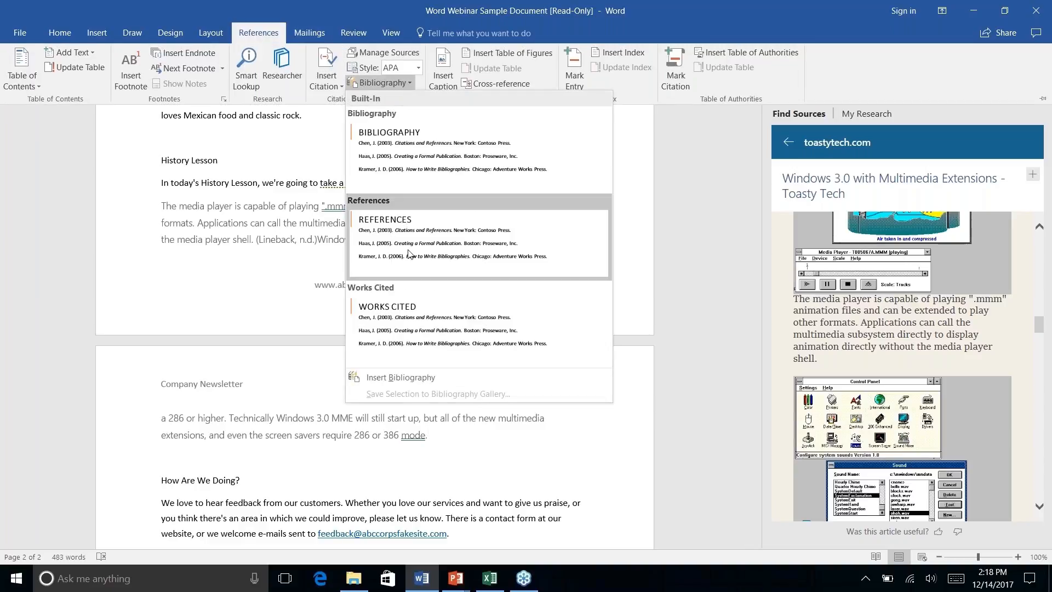
click(410, 249)
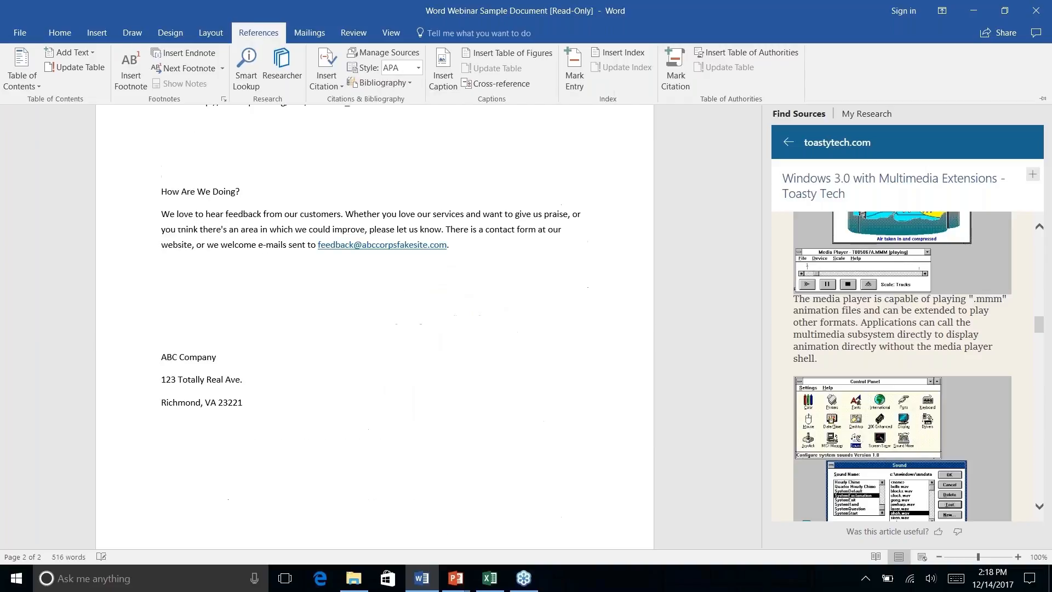
Step: Examine the References entries and compare them with the in-text citation in the History Lesson
scroll(409, 285, down, 2)
scroll(410, 285, up, 8)
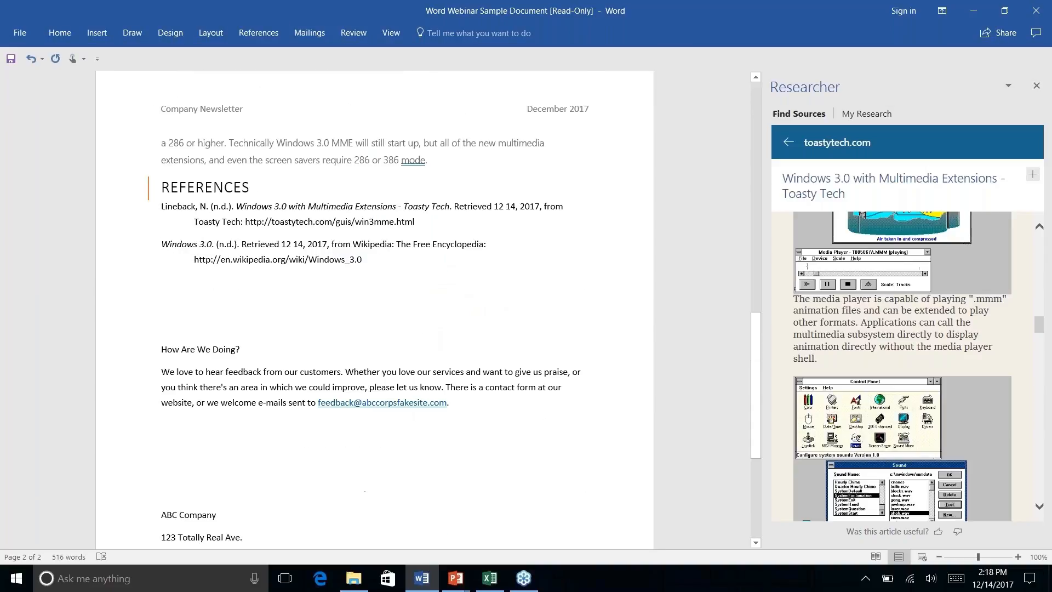
scroll(374, 285, up, 3)
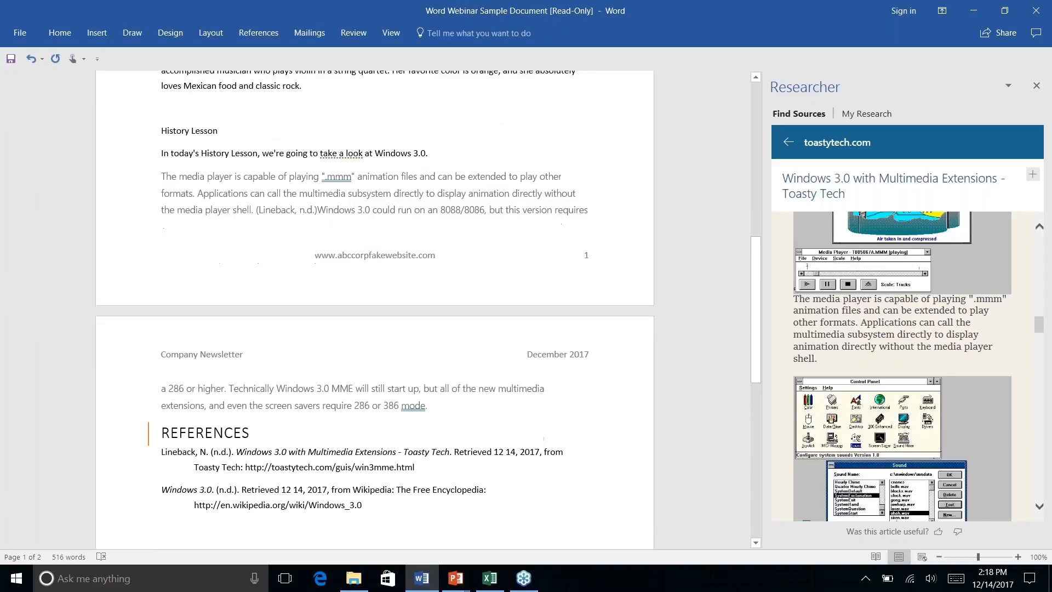
click(302, 207)
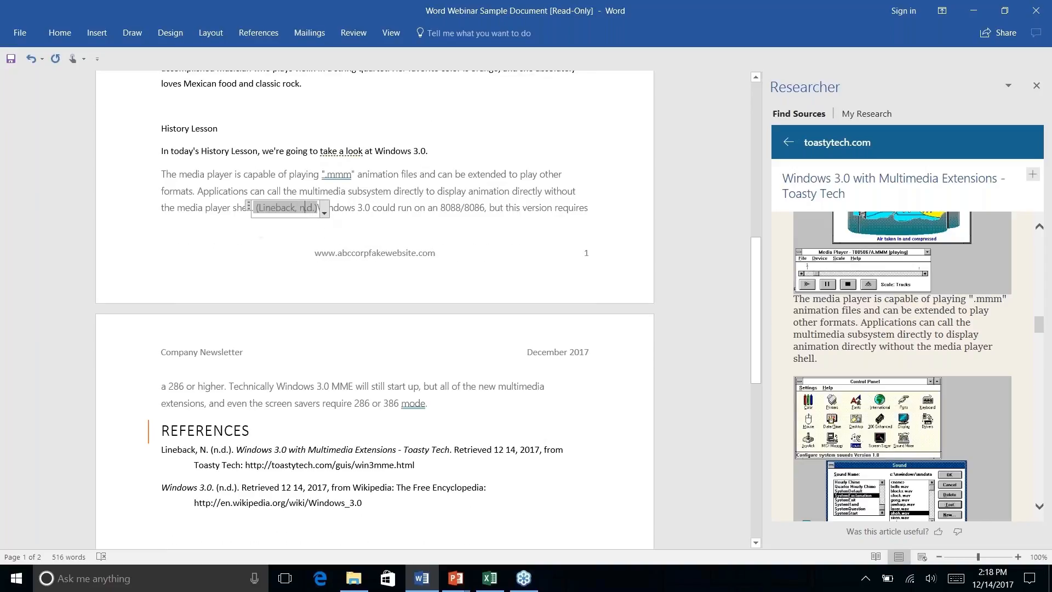
right_click(385, 381)
key(Escape)
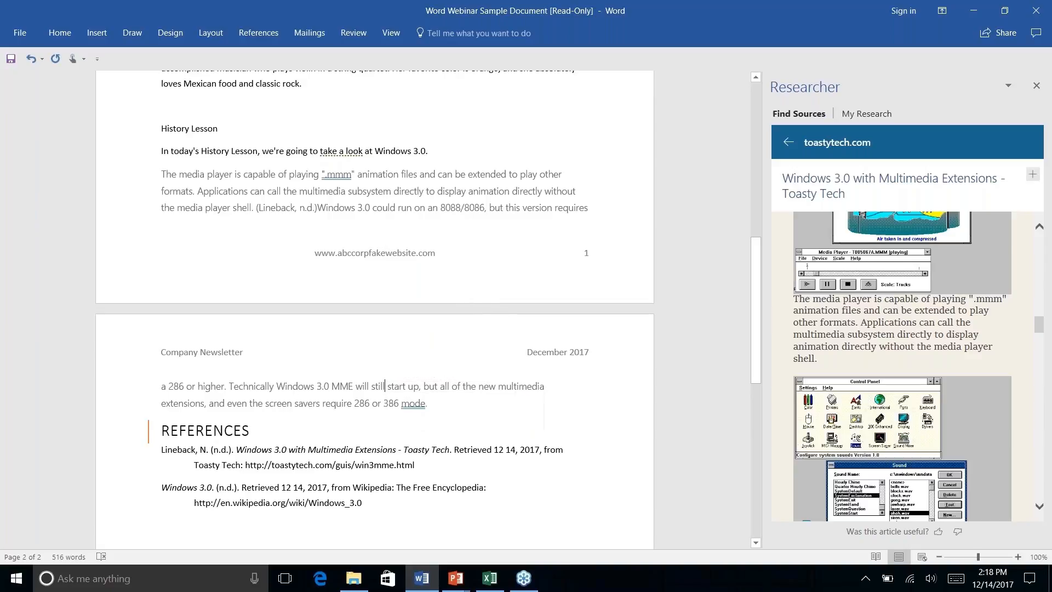
scroll(409, 362, down, 4)
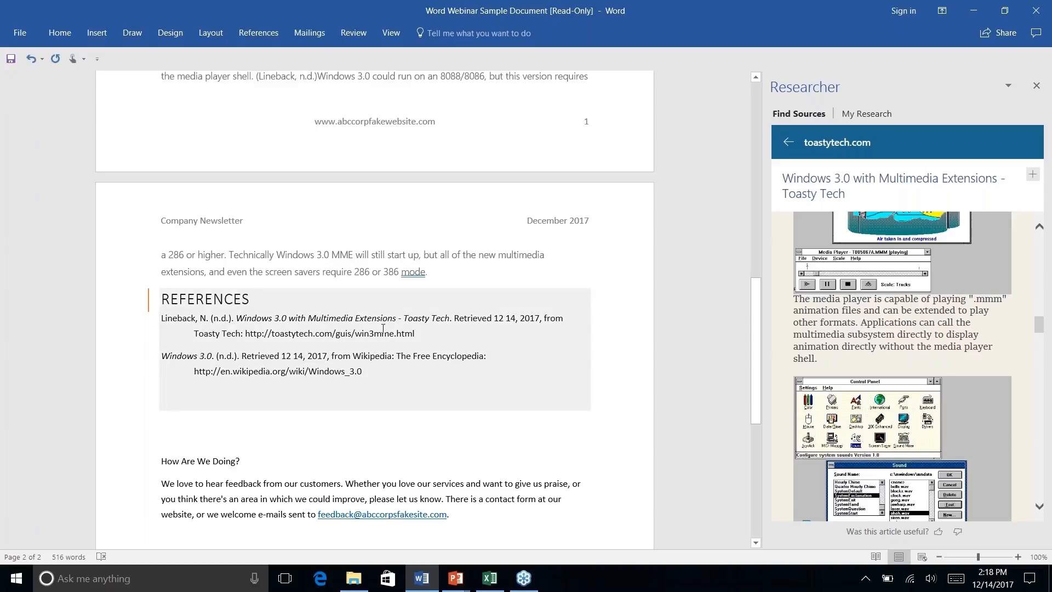
scroll(383, 329, down, 5)
scroll(383, 329, up, 8)
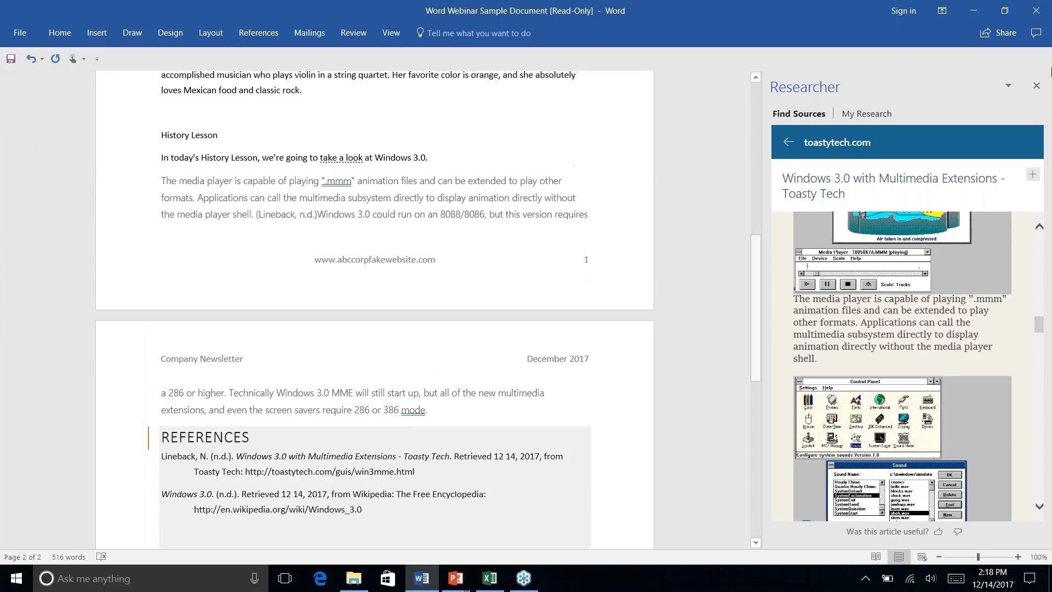
Step: Restart Researcher to view its My Research page, and close the pane
click(1036, 86)
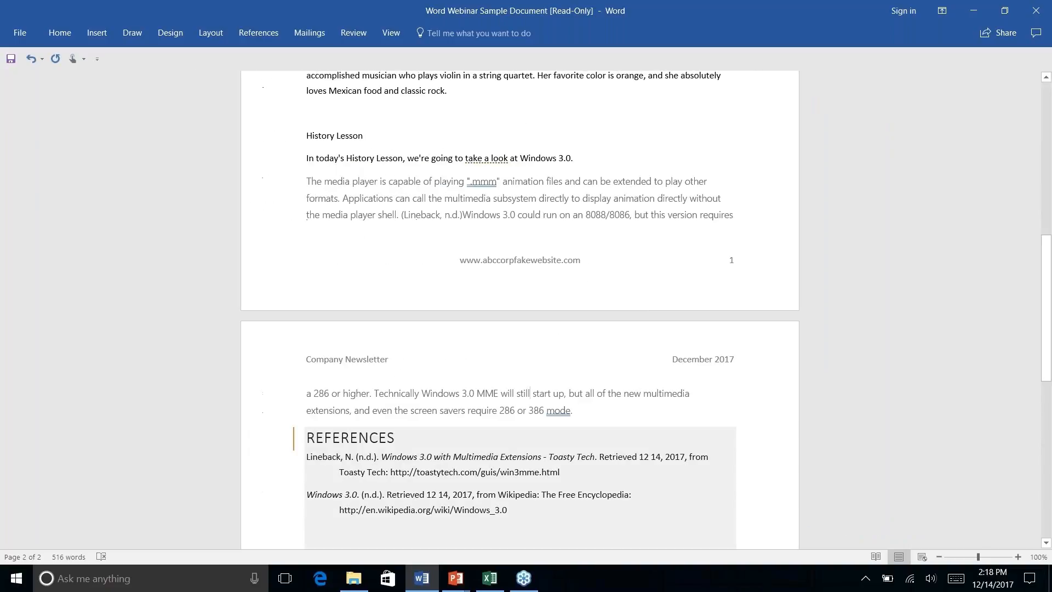
click(267, 31)
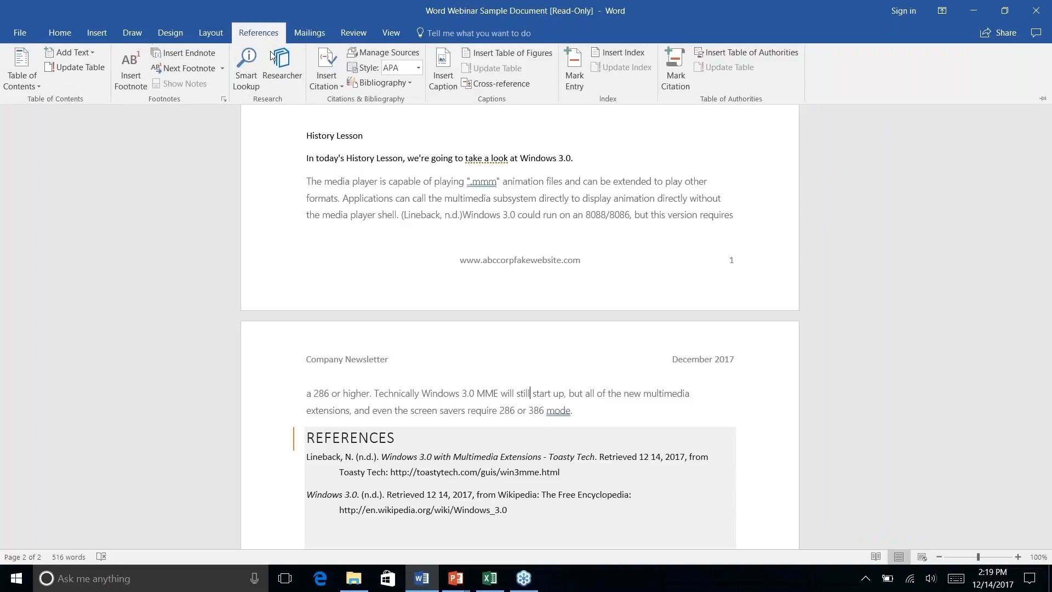
click(274, 57)
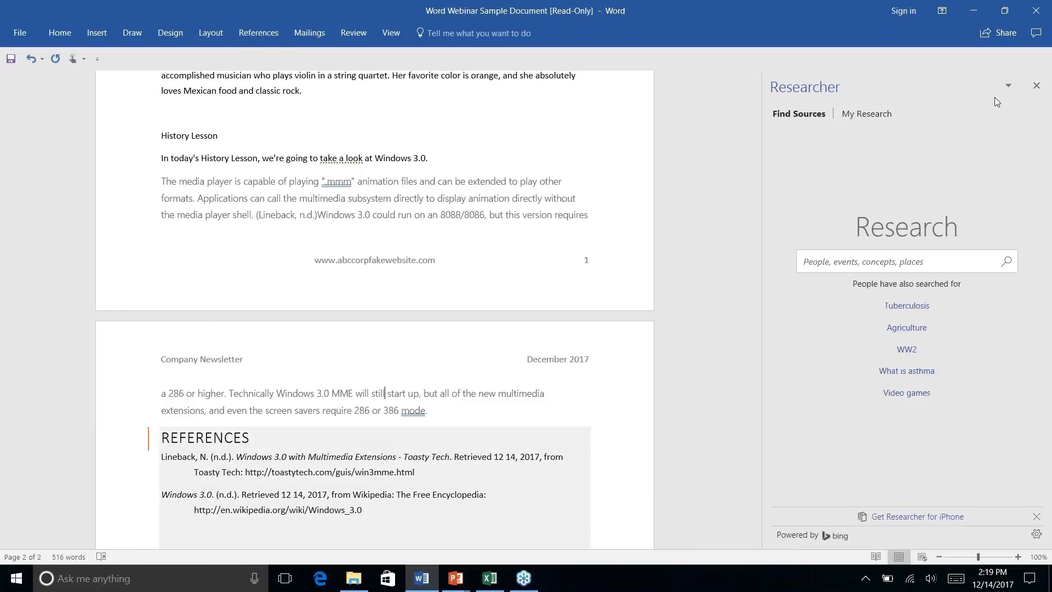
click(856, 114)
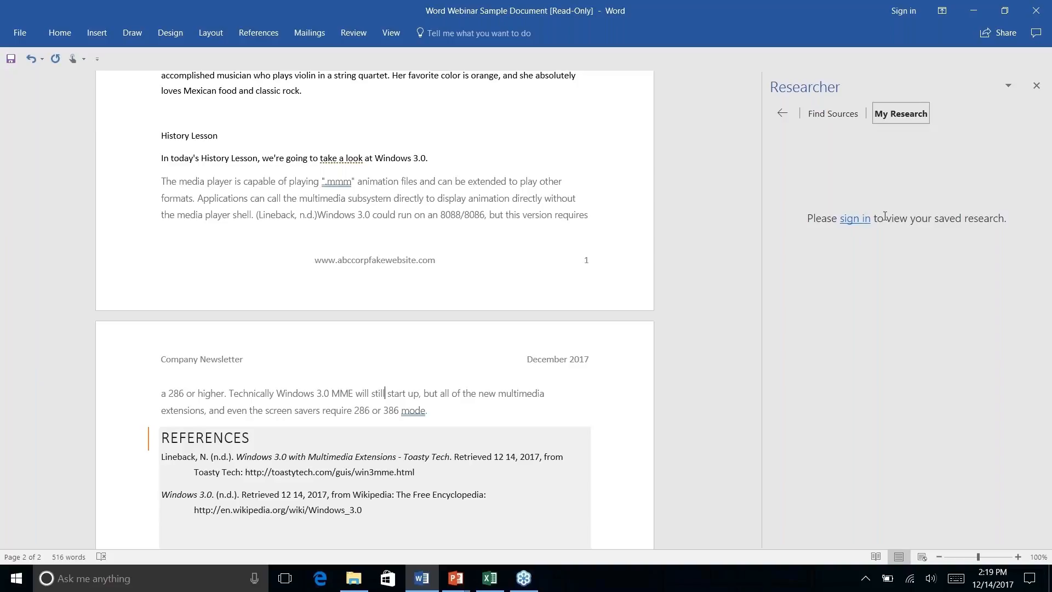
click(1036, 88)
scroll(520, 309, down, 4)
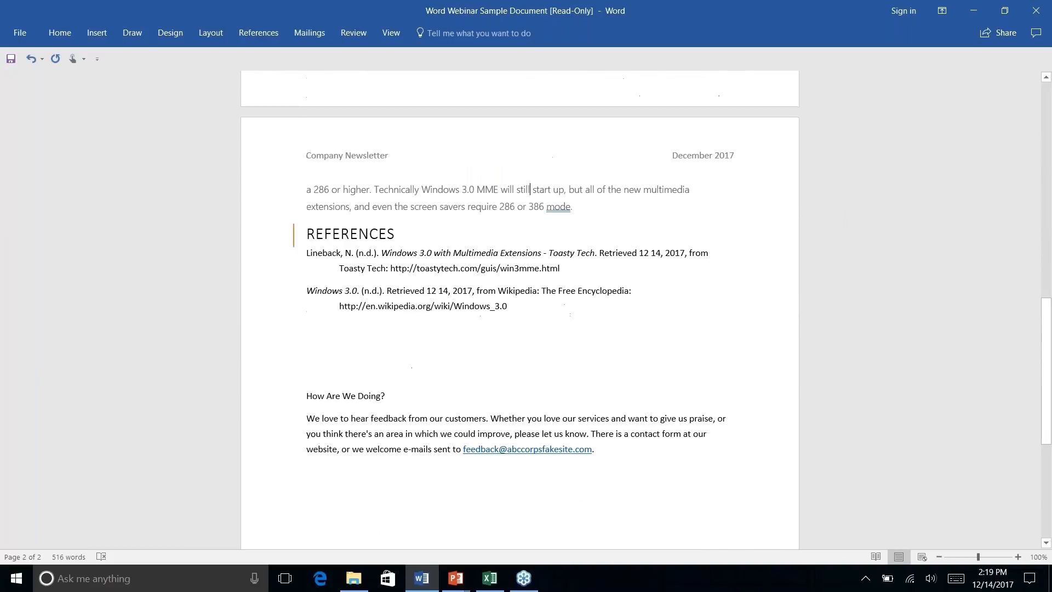
scroll(519, 309, up, 10)
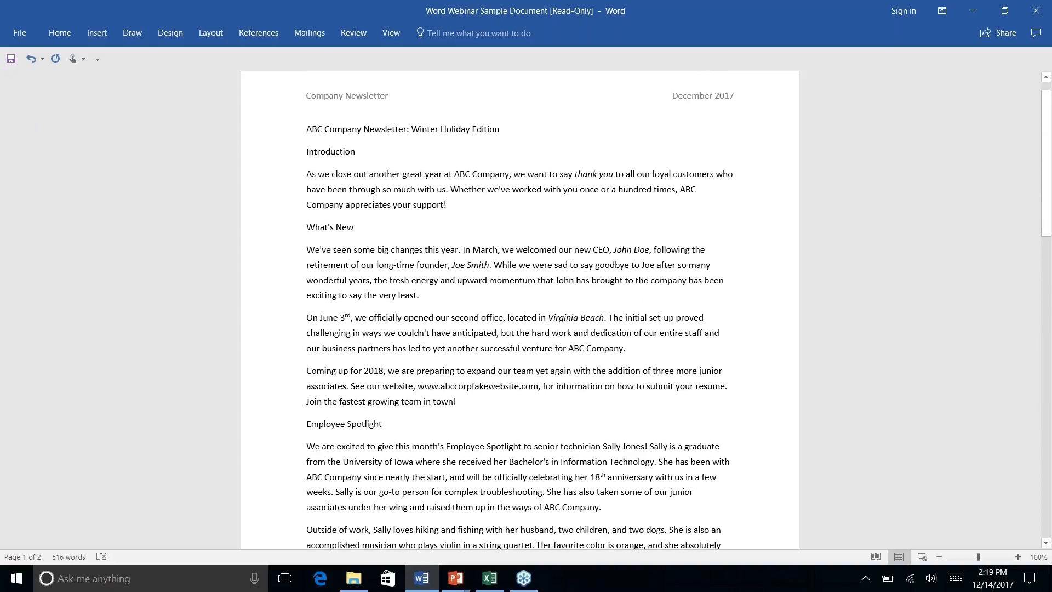
scroll(530, 453, down, 8)
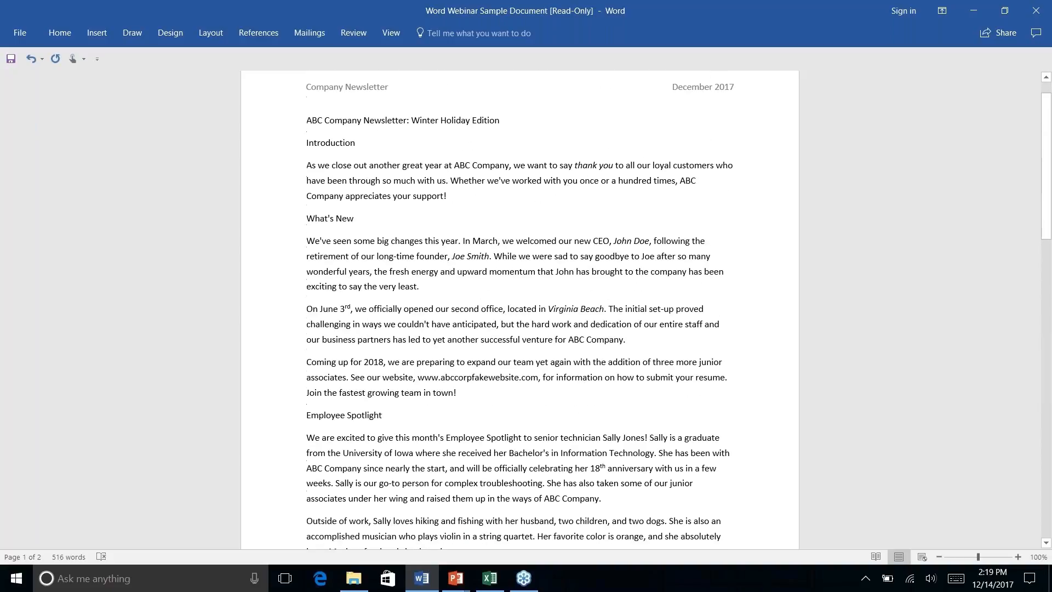
scroll(519, 310, down, 3)
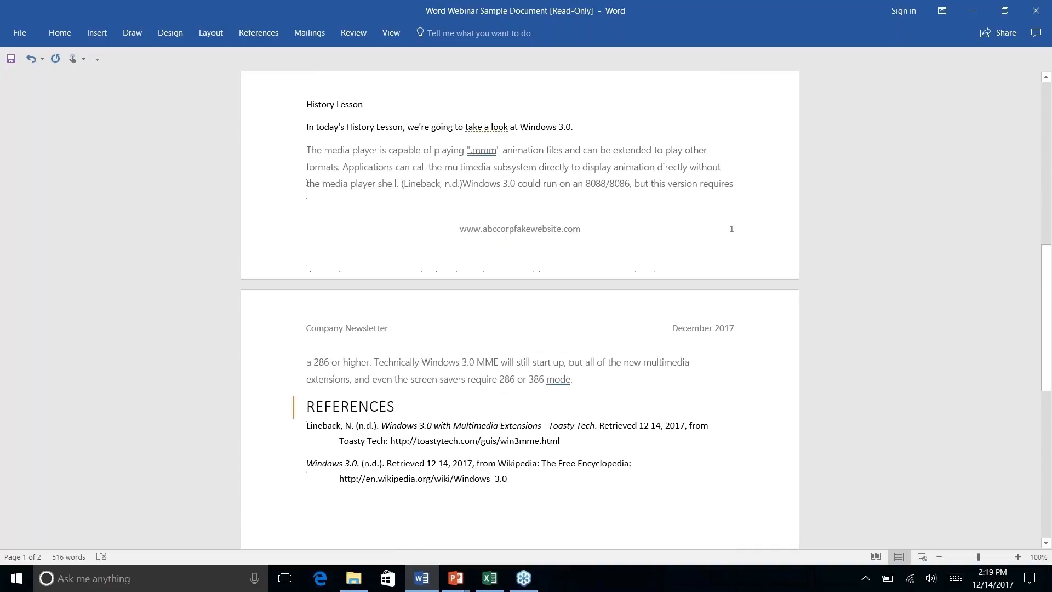
scroll(530, 331, up, 2)
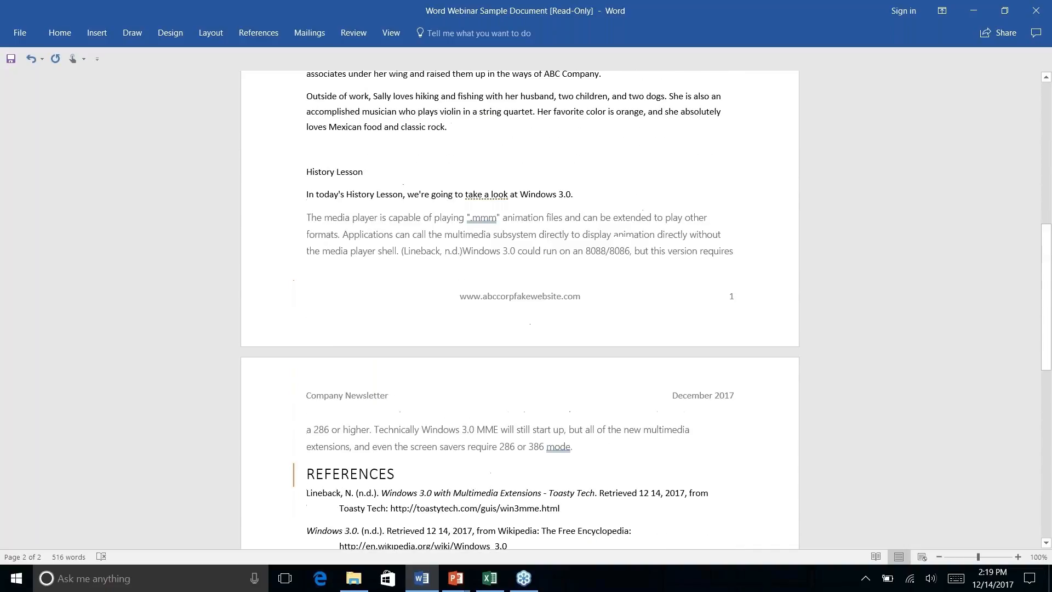
Step: Switch to the PowerPoint slide show, advance it to the Quick Parts slide, and return to the Word newsletter
scroll(529, 330, down, 1)
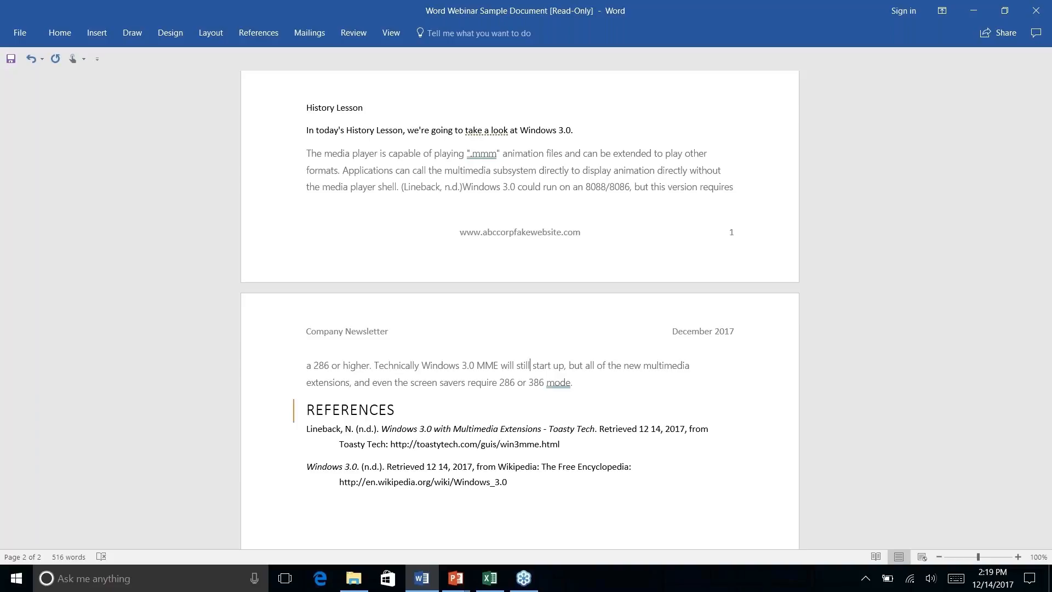
key(alt+Tab)
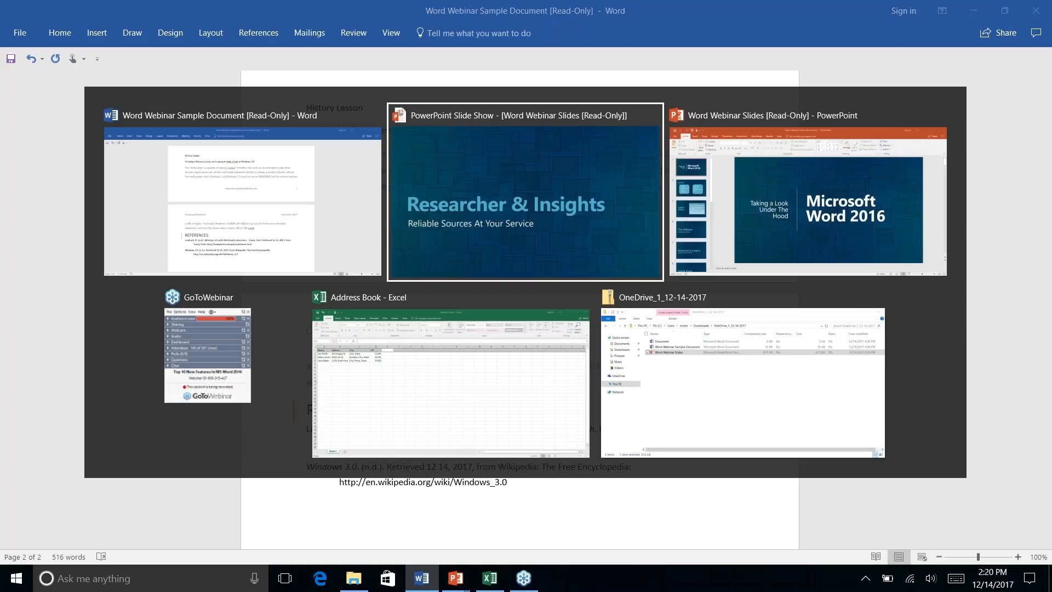
key(Right)
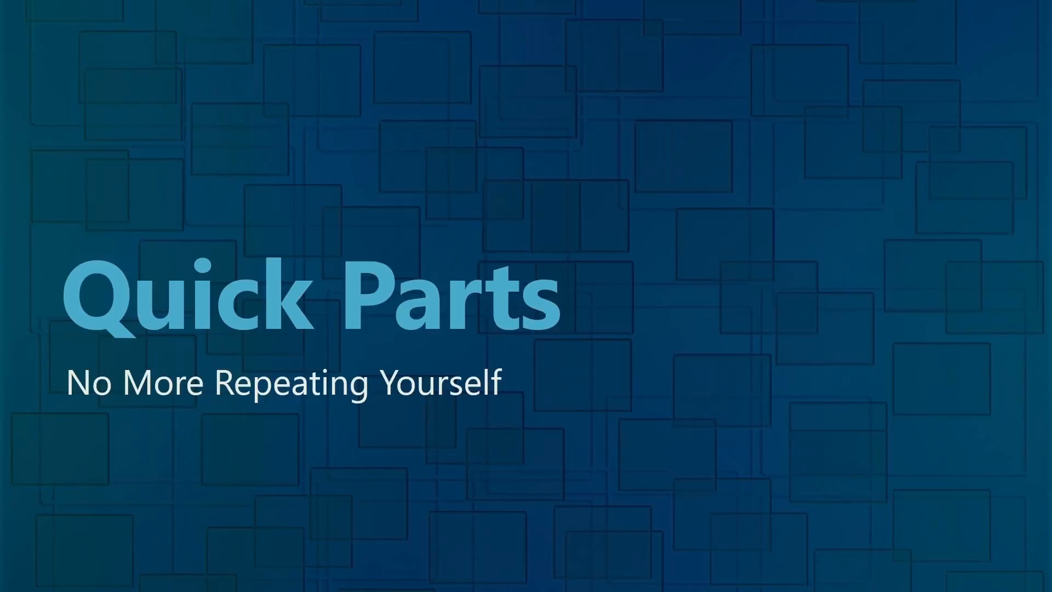
key(alt+Tab)
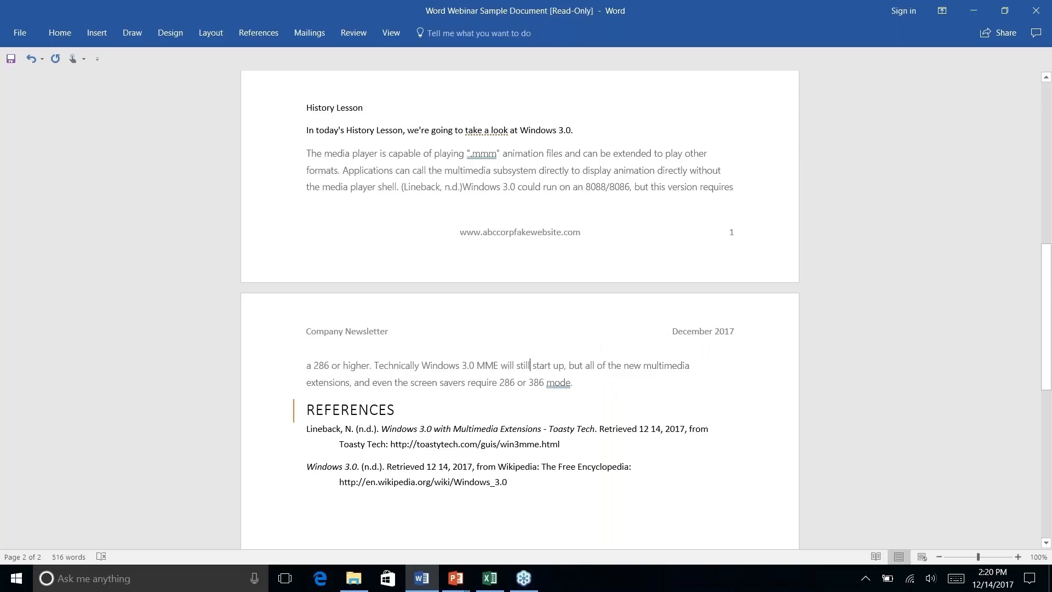
Step: Centre the three-line company address block at the end of the newsletter's second page
scroll(520, 307, down, 3)
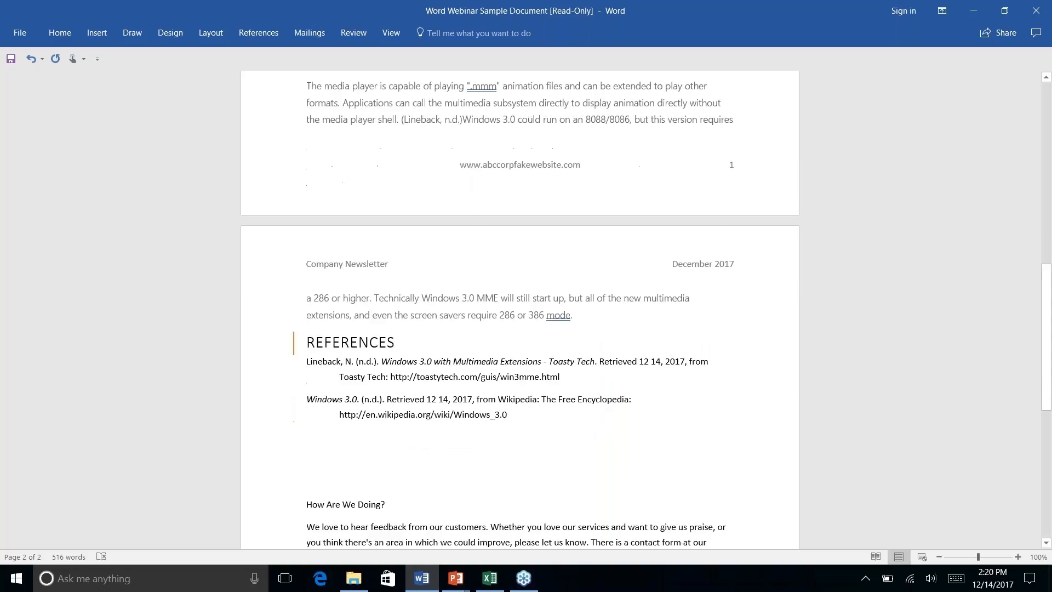
scroll(519, 307, up, 6)
scroll(519, 307, down, 12)
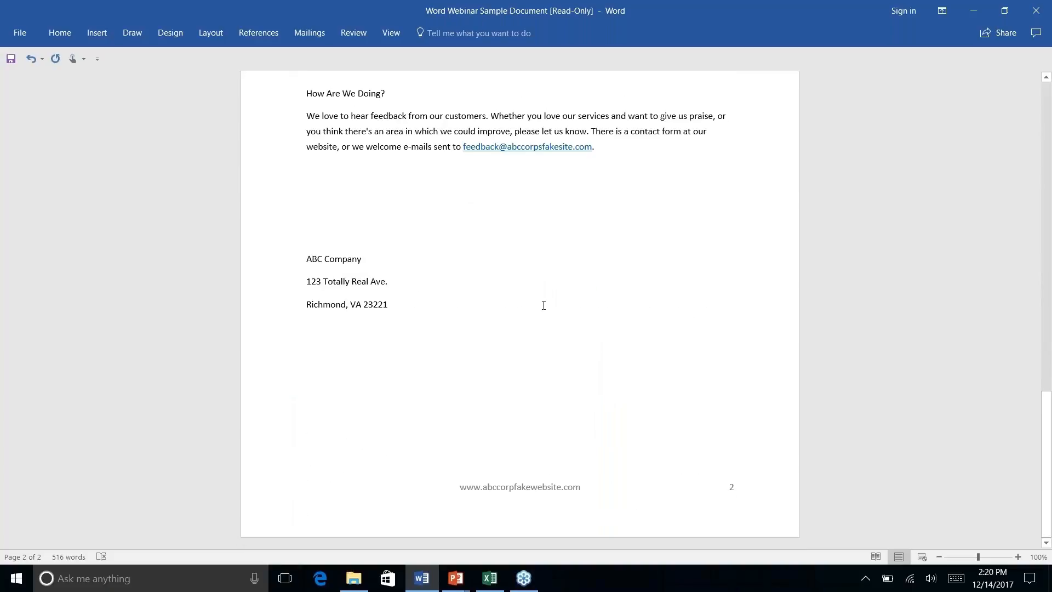
drag(388, 303, 270, 258)
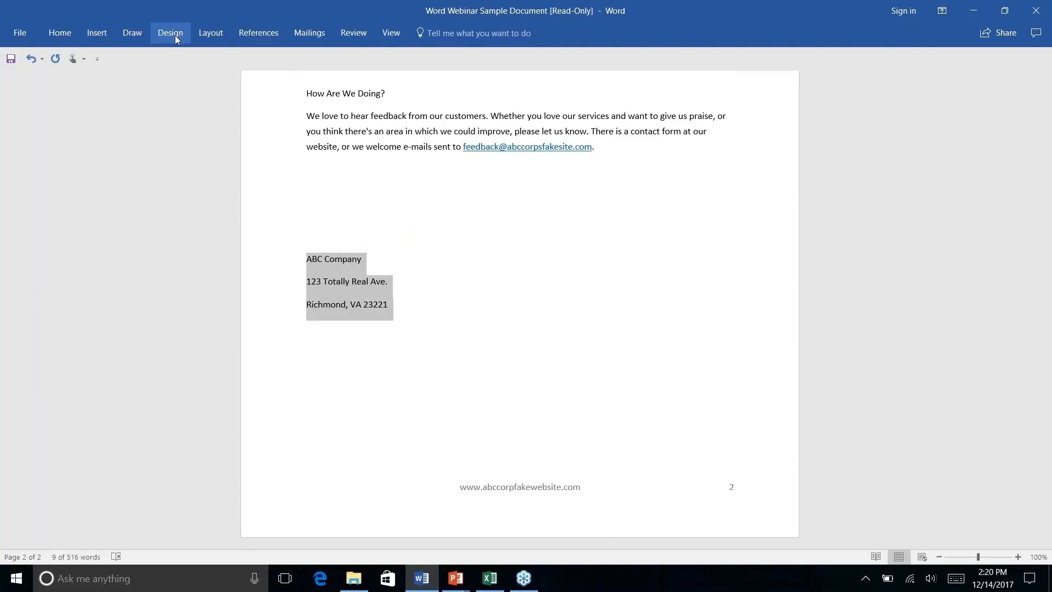
click(60, 33)
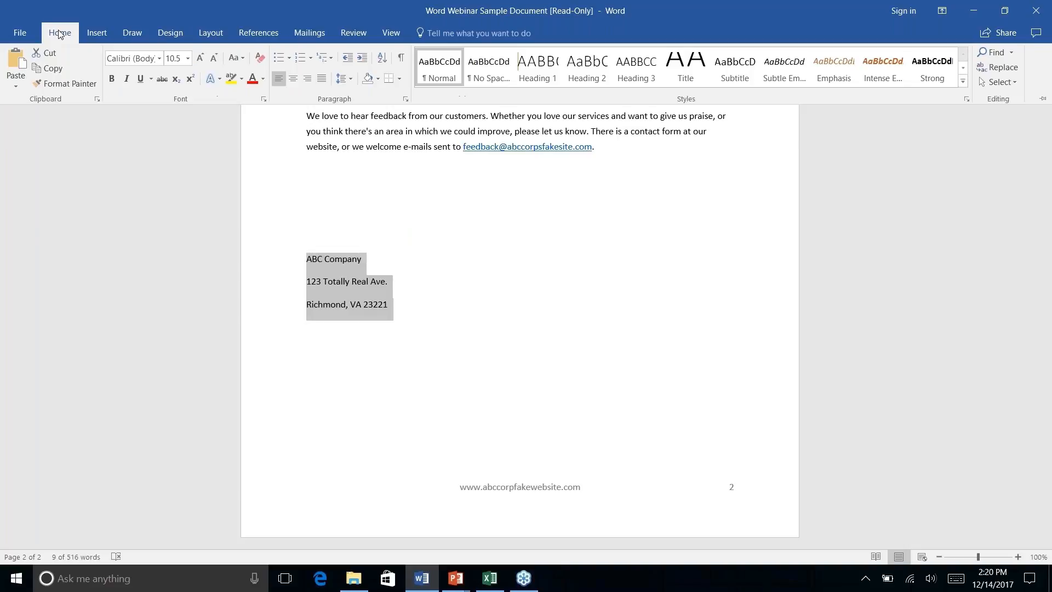
click(294, 80)
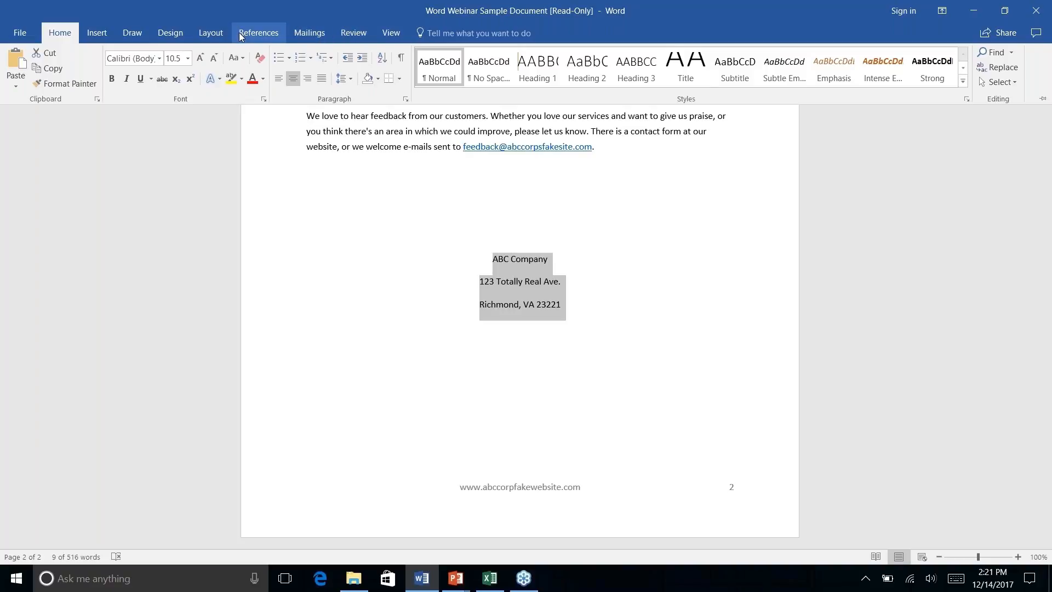
click(203, 35)
click(178, 34)
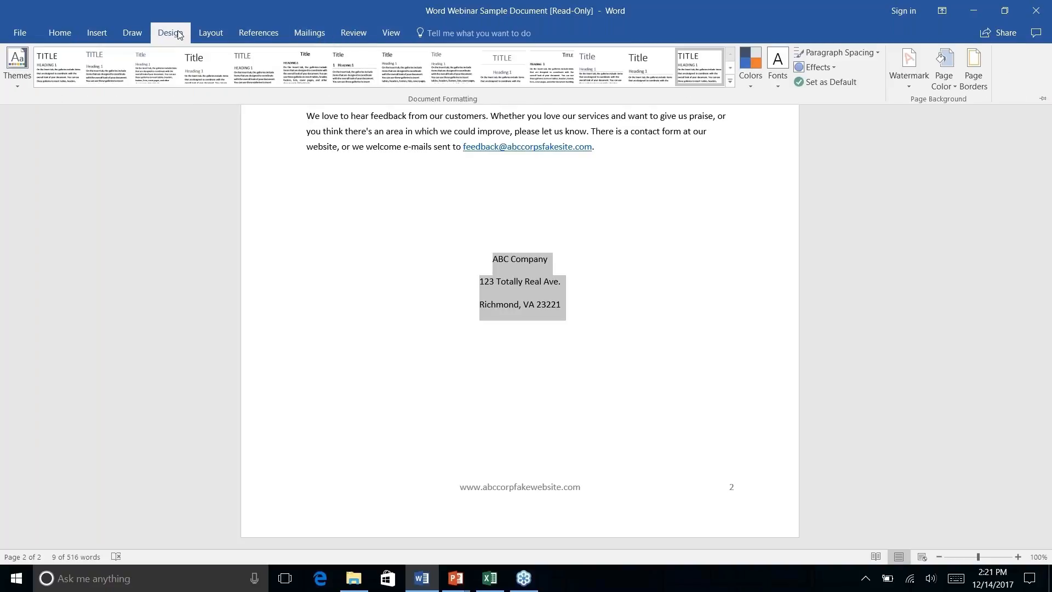
click(93, 35)
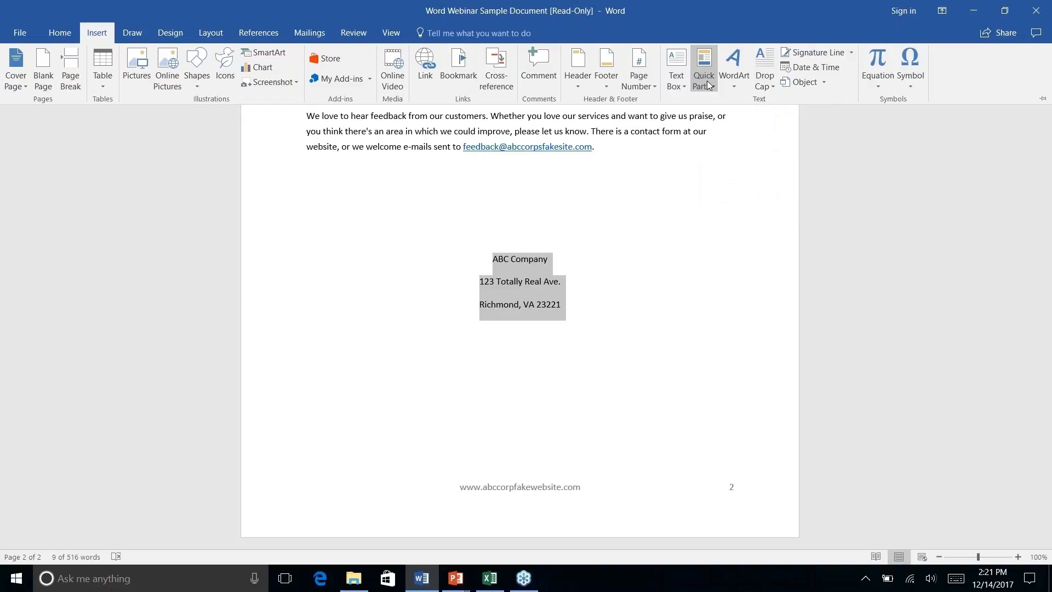
double_click(97, 26)
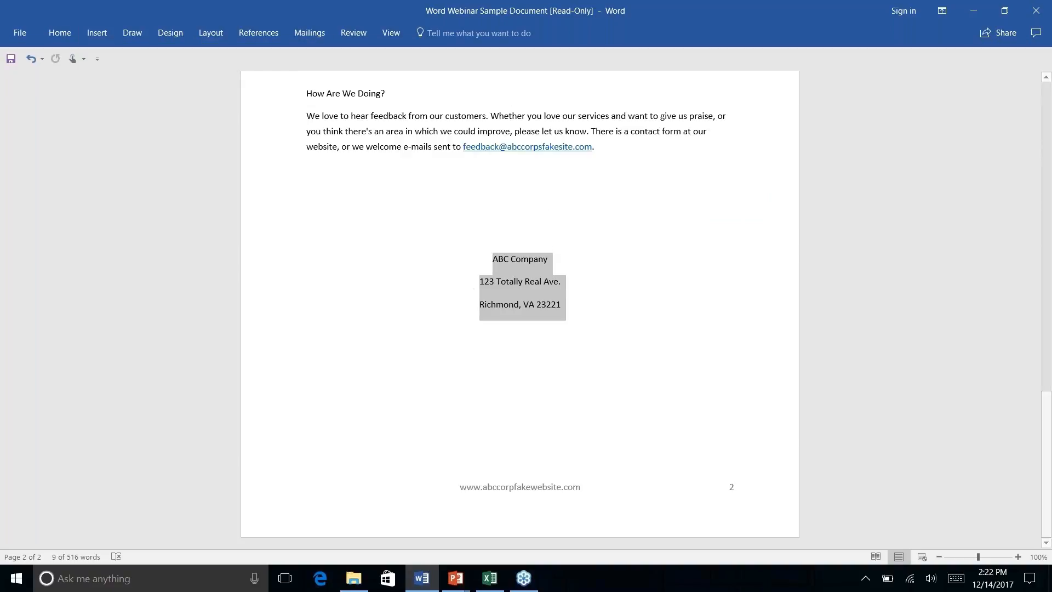
Step: Save the selected address block to the AutoText gallery as a building block named Company Address
click(98, 33)
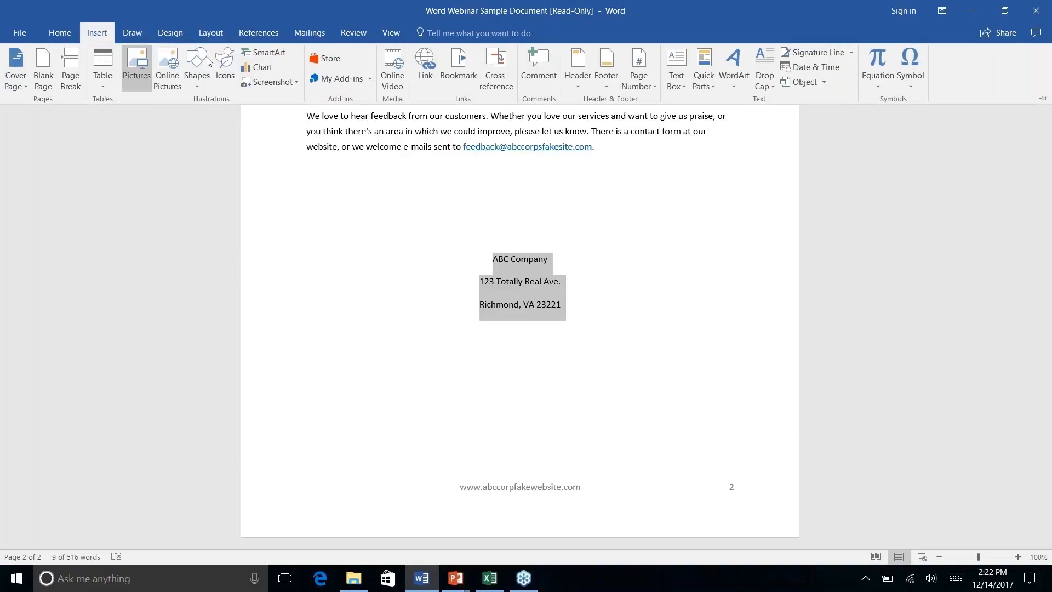
click(710, 86)
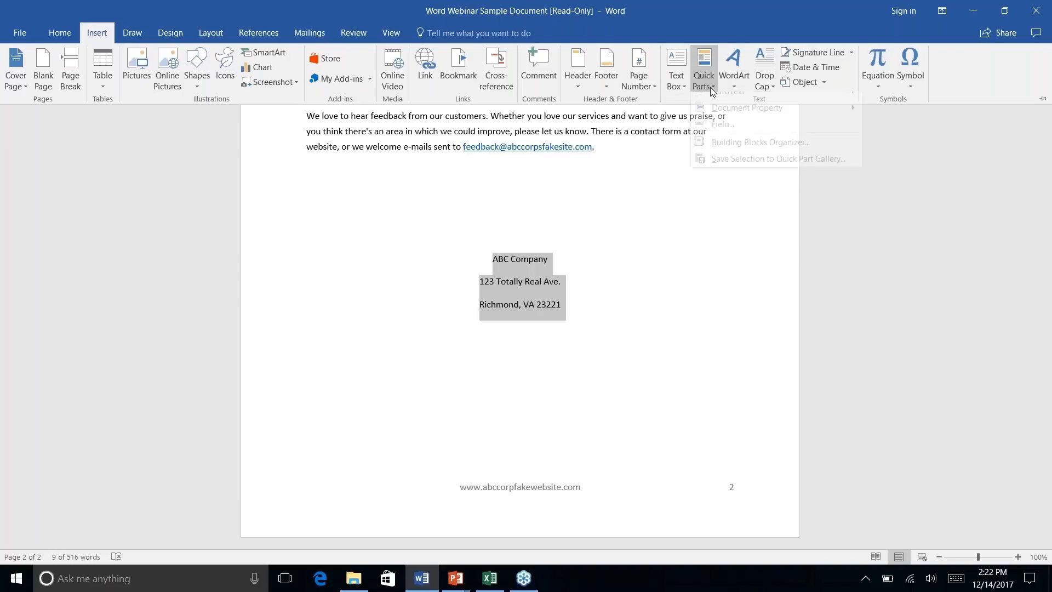
mouse_move(727, 106)
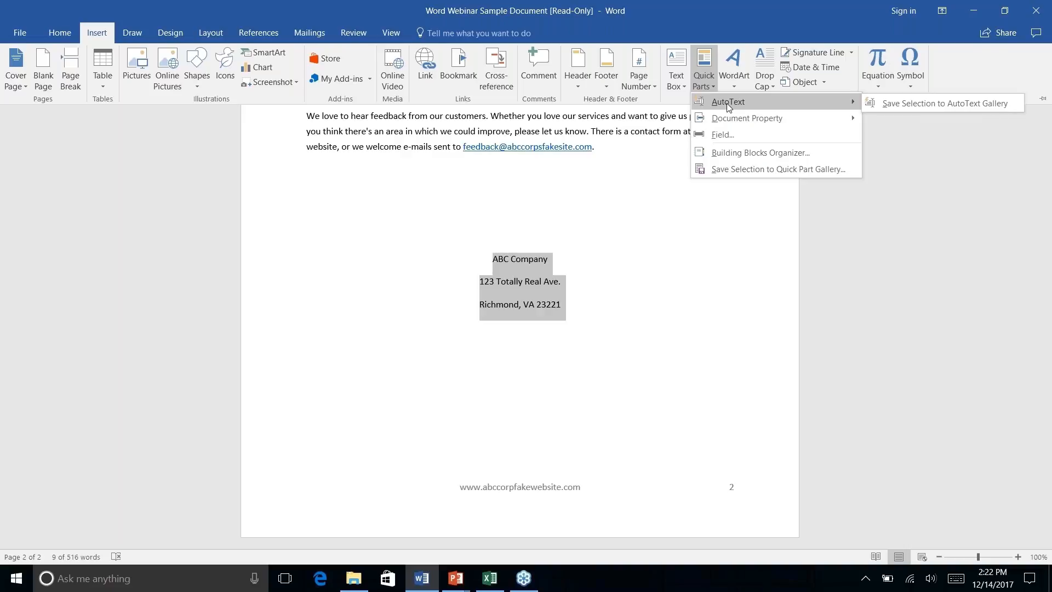
right_click(924, 103)
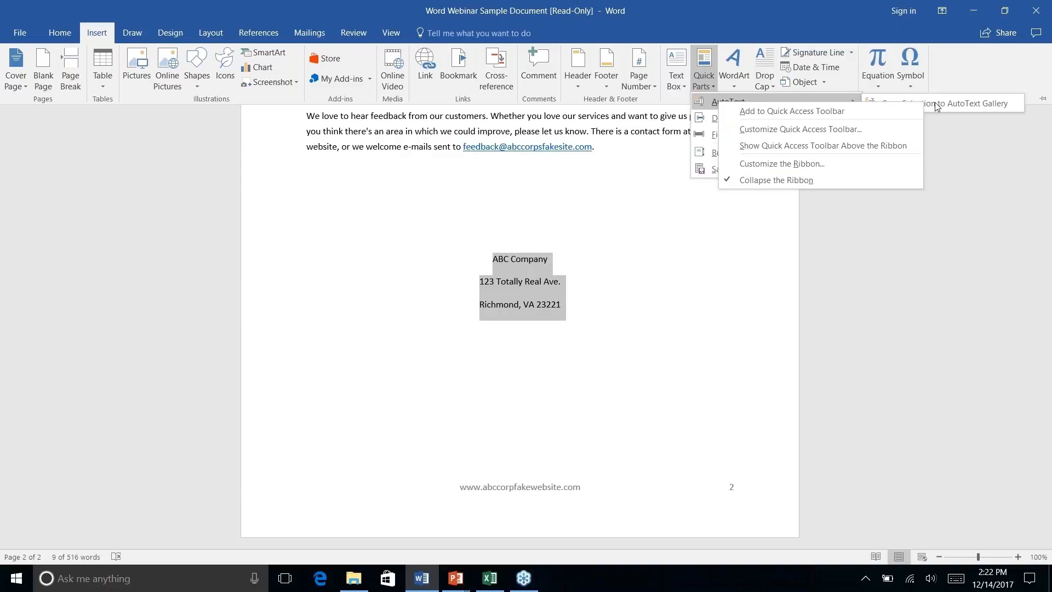
click(943, 103)
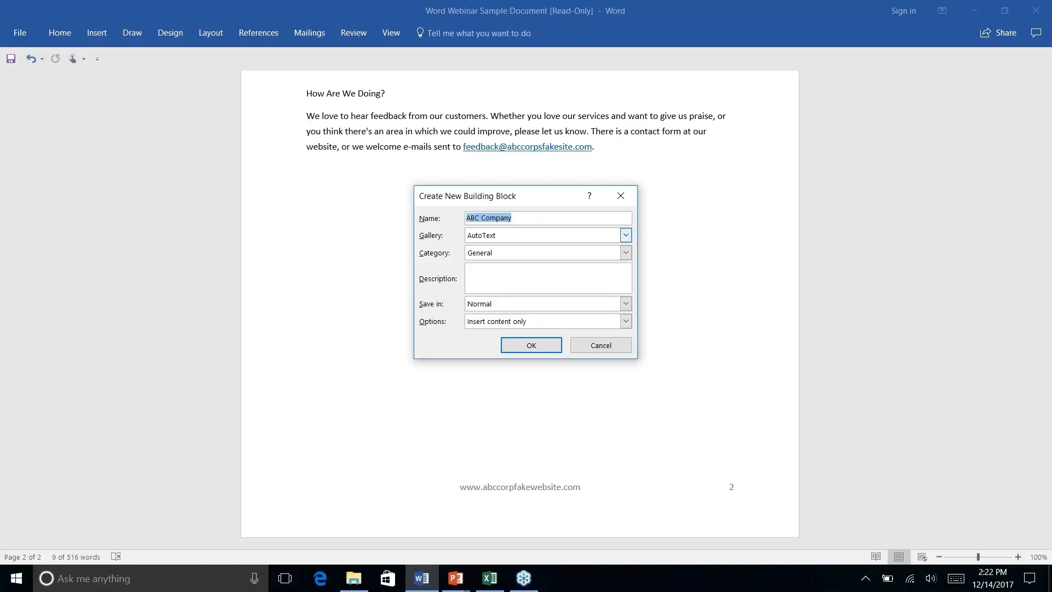
text(Company Address)
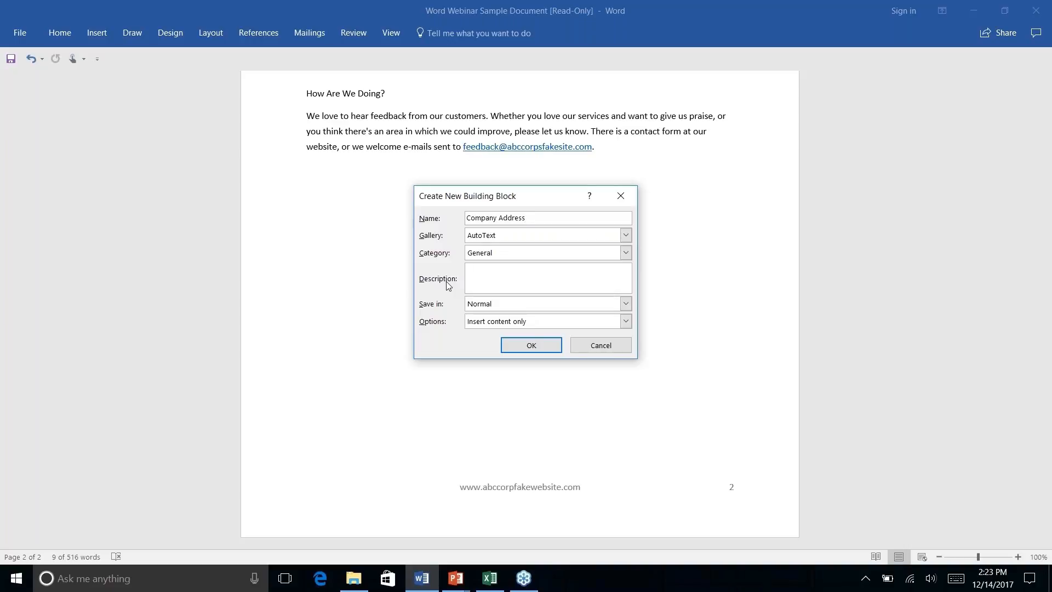
click(525, 350)
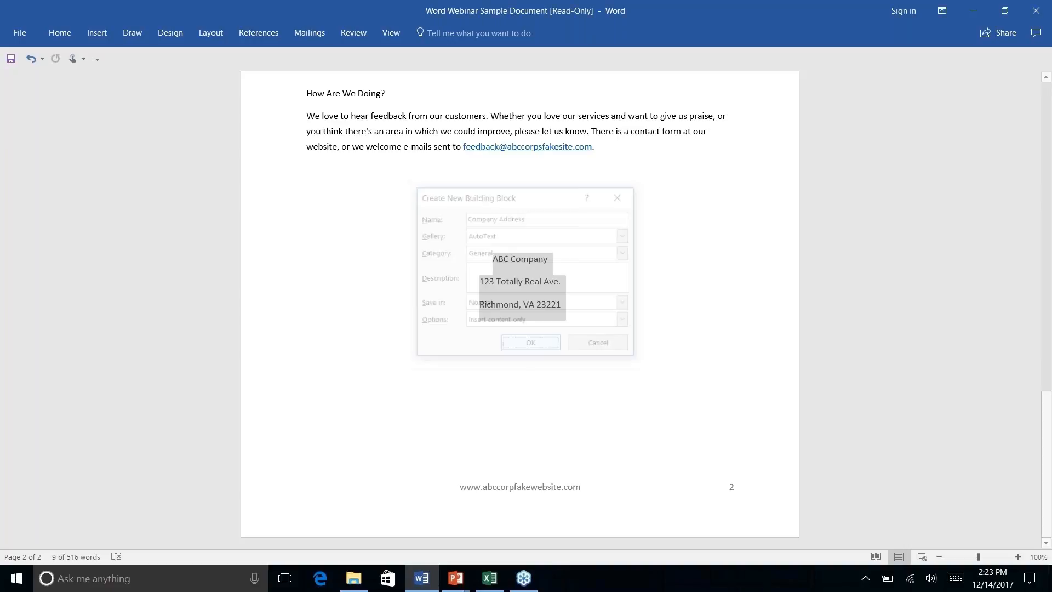
Step: Delete the centred three-line address block below the How Are We Doing? section
click(525, 282)
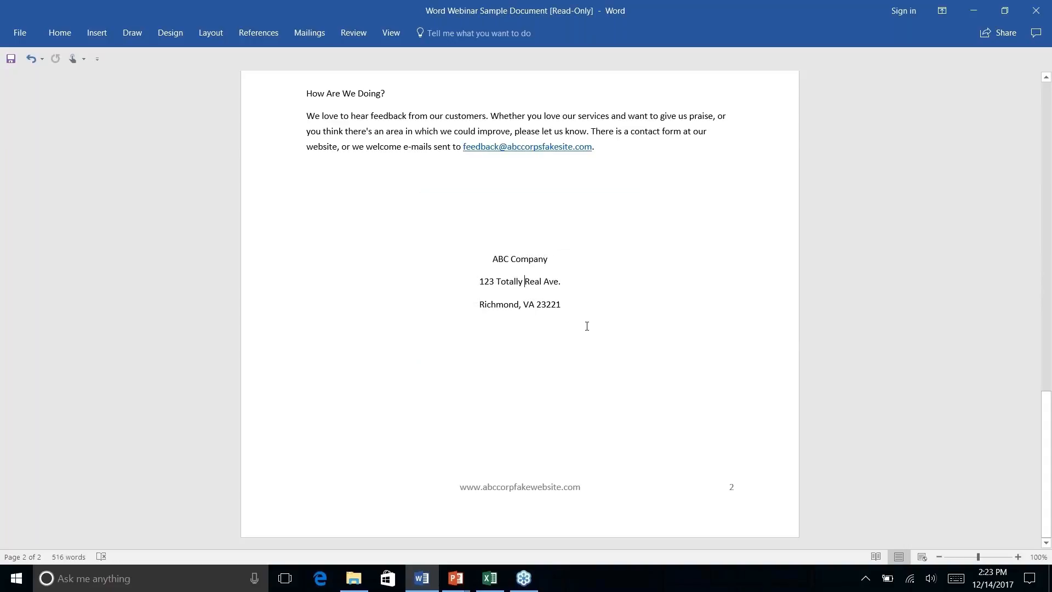
drag(565, 312, 491, 255)
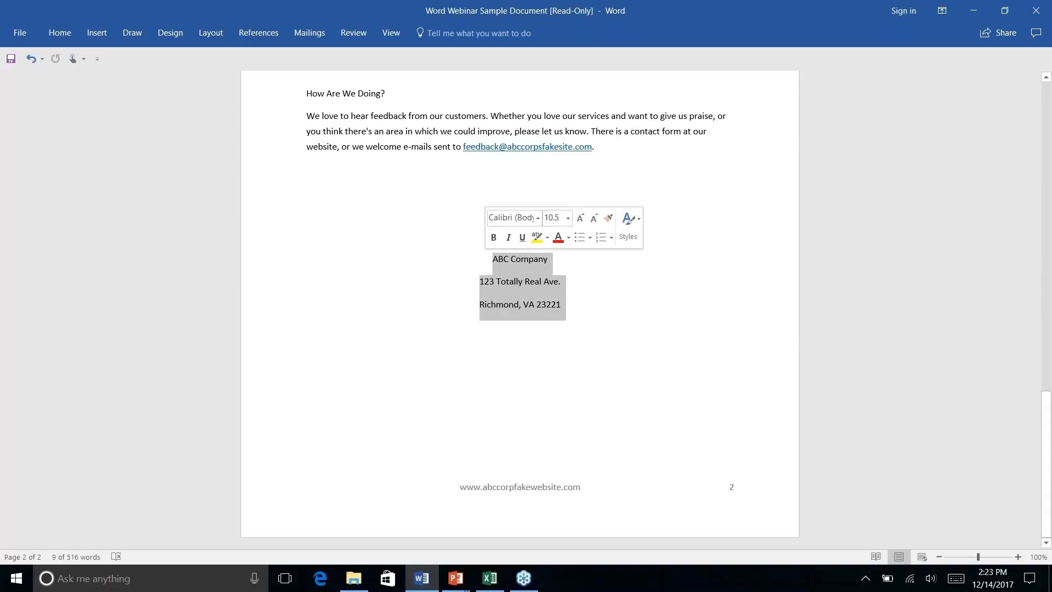
key(Delete)
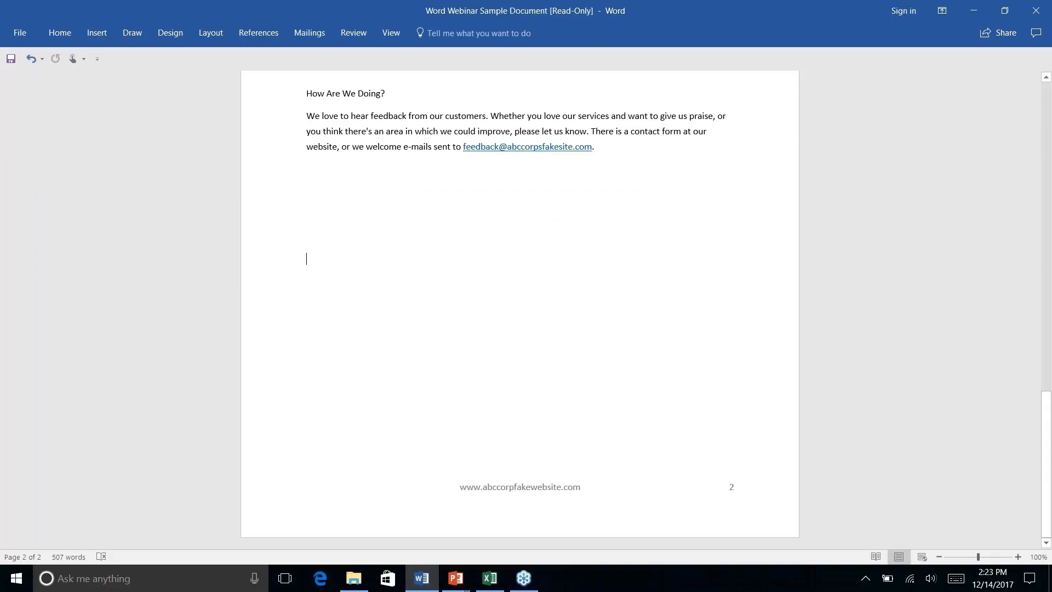
Step: Insert the Company Address AutoText entry from Quick Parts at the cursor below the feedback paragraph
click(89, 36)
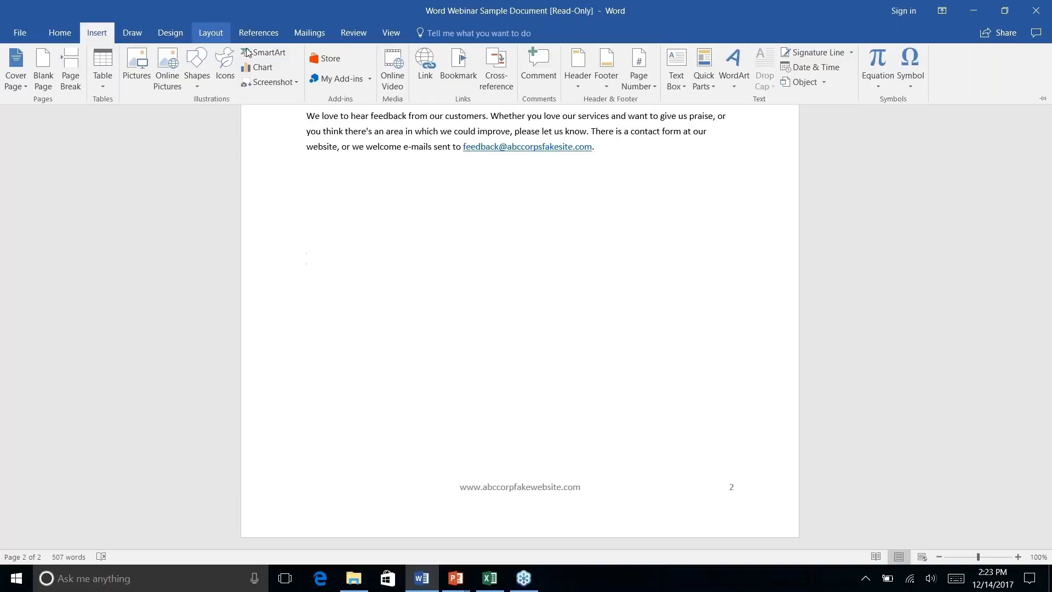
right_click(712, 89)
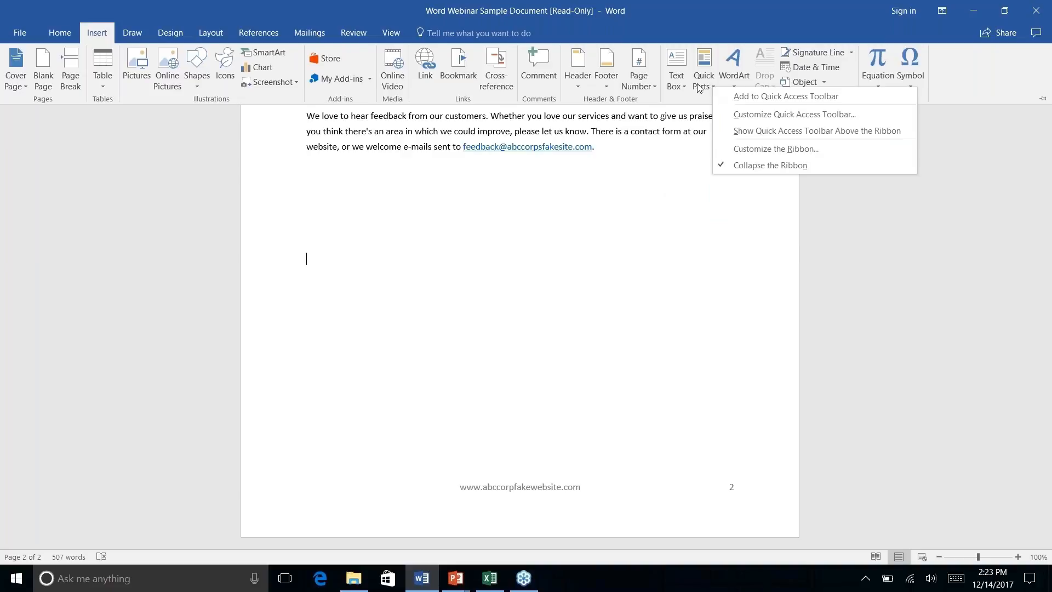
key(Escape)
click(707, 82)
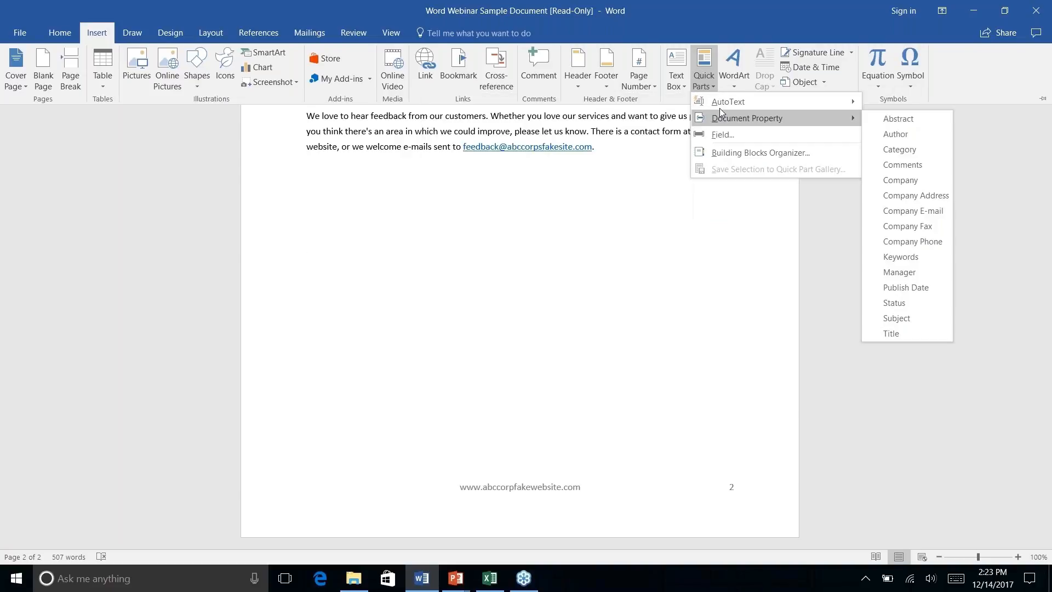
mouse_move(719, 104)
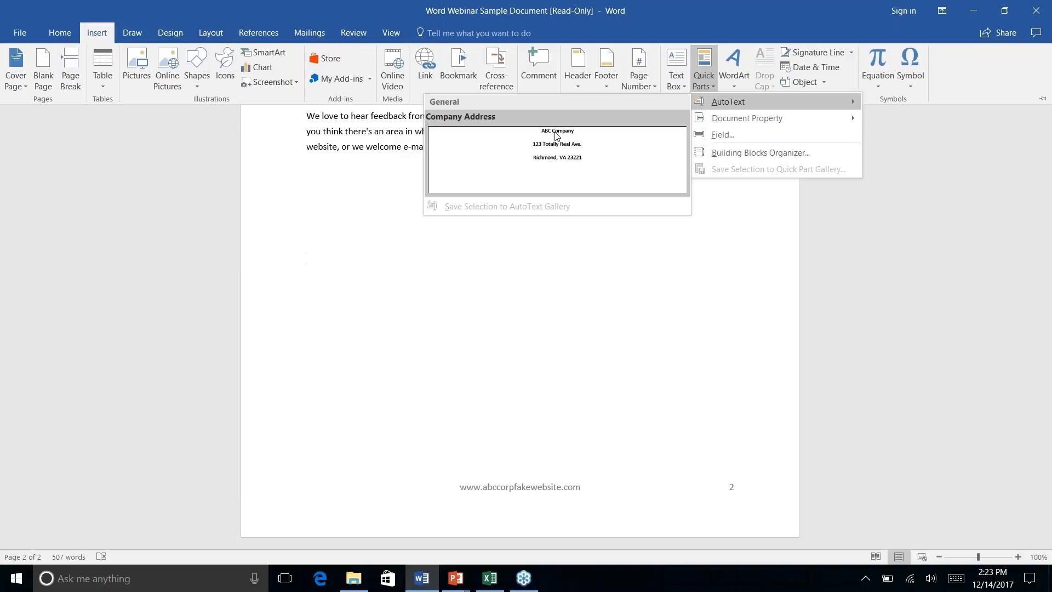
click(559, 156)
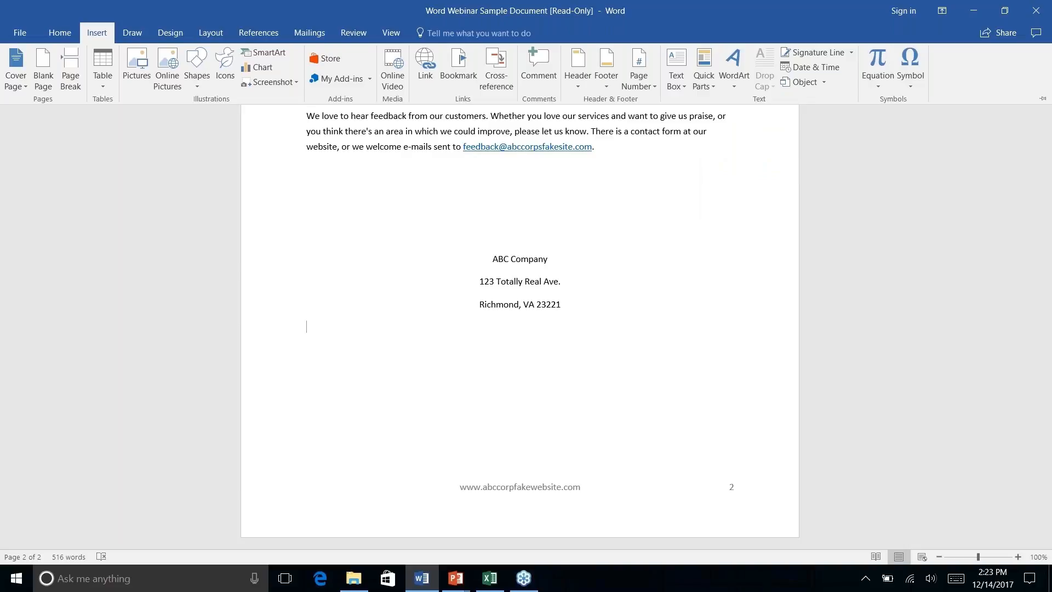
Step: View the Building Blocks Organizer and sort its list by name, then by gallery
click(712, 88)
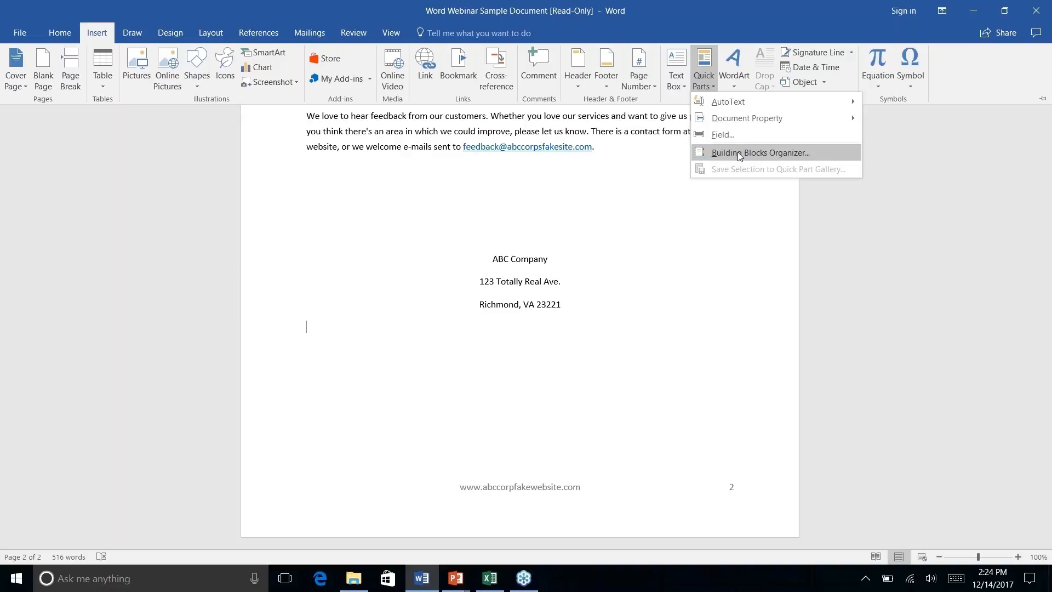
click(737, 153)
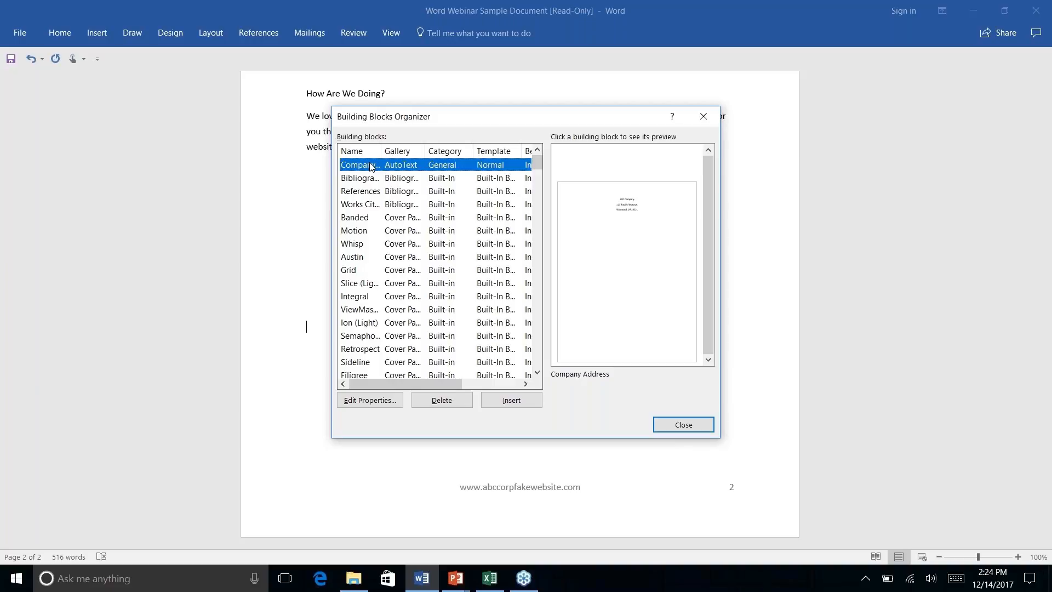
click(352, 153)
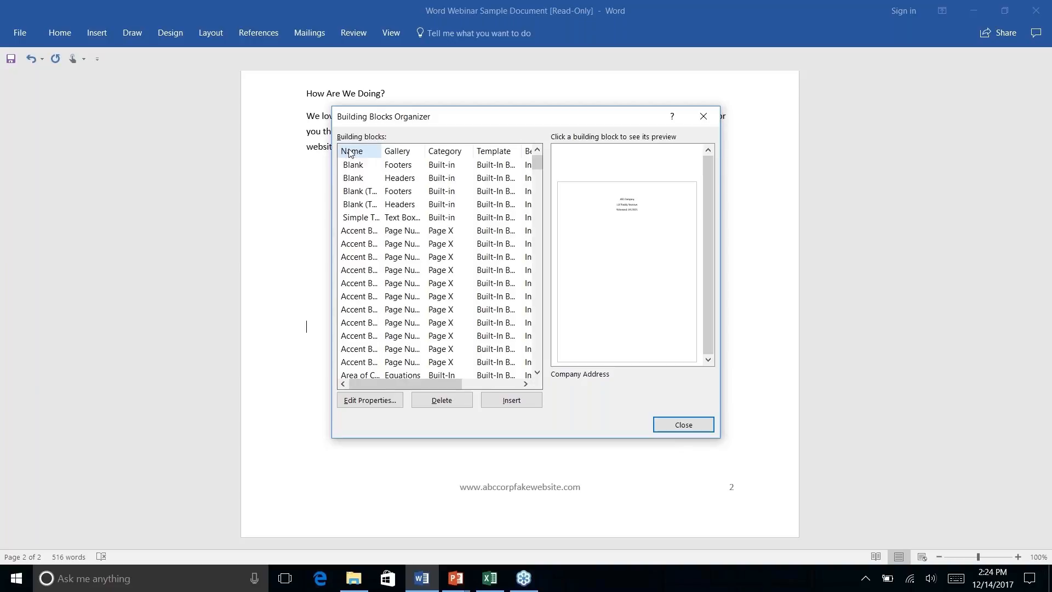
click(408, 154)
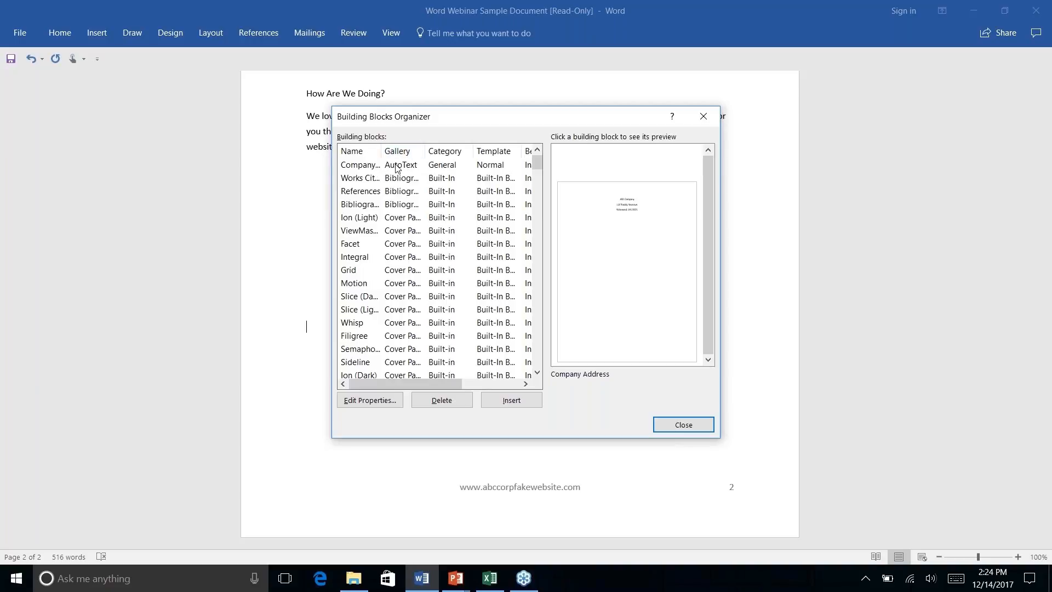
Step: View the properties of the Company Address building block, close them without changes, and keep the entry selected
click(359, 165)
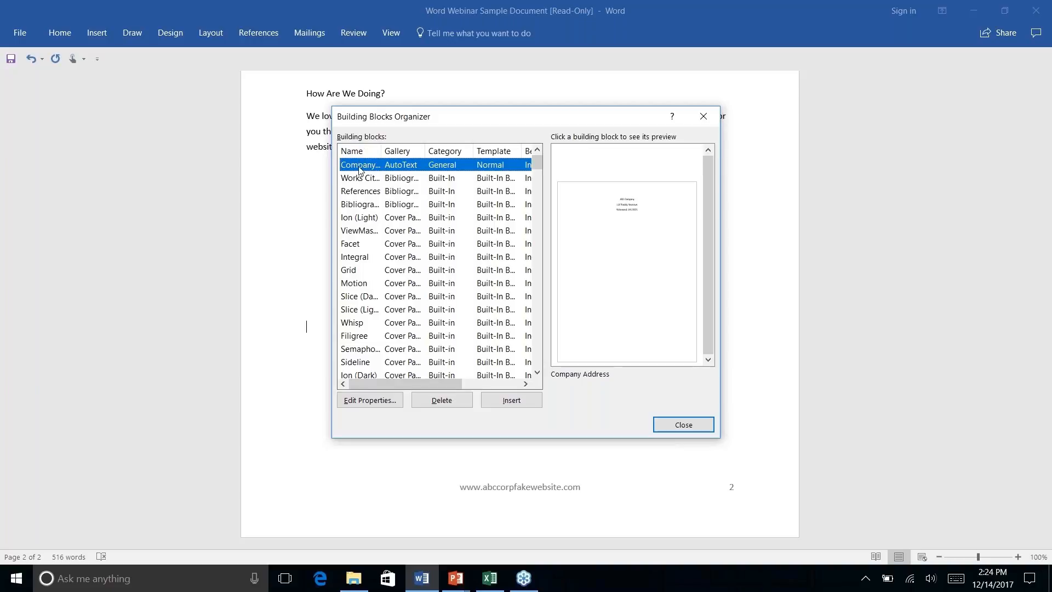
click(370, 400)
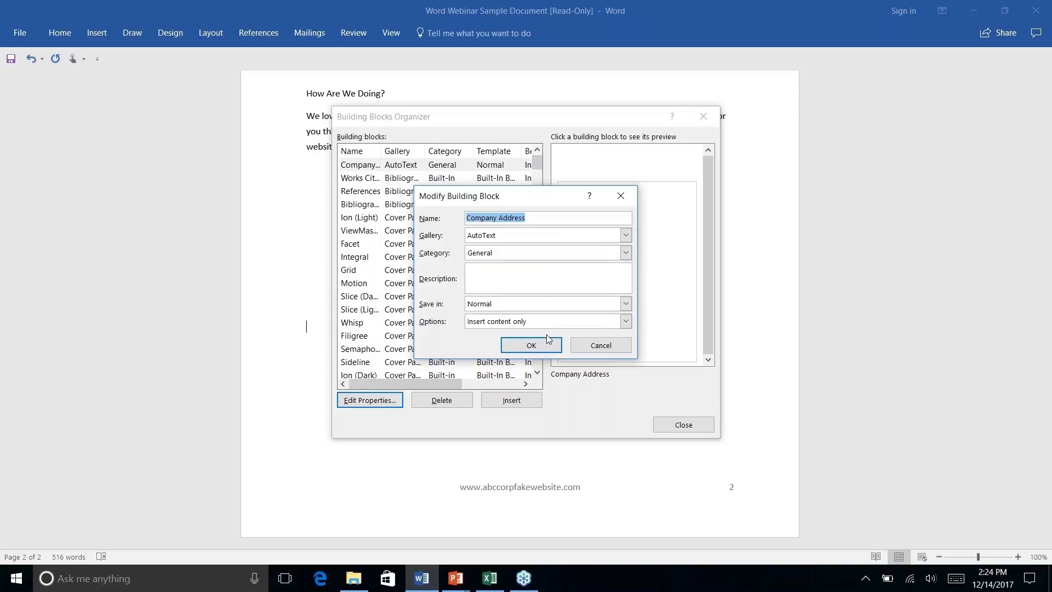
click(616, 346)
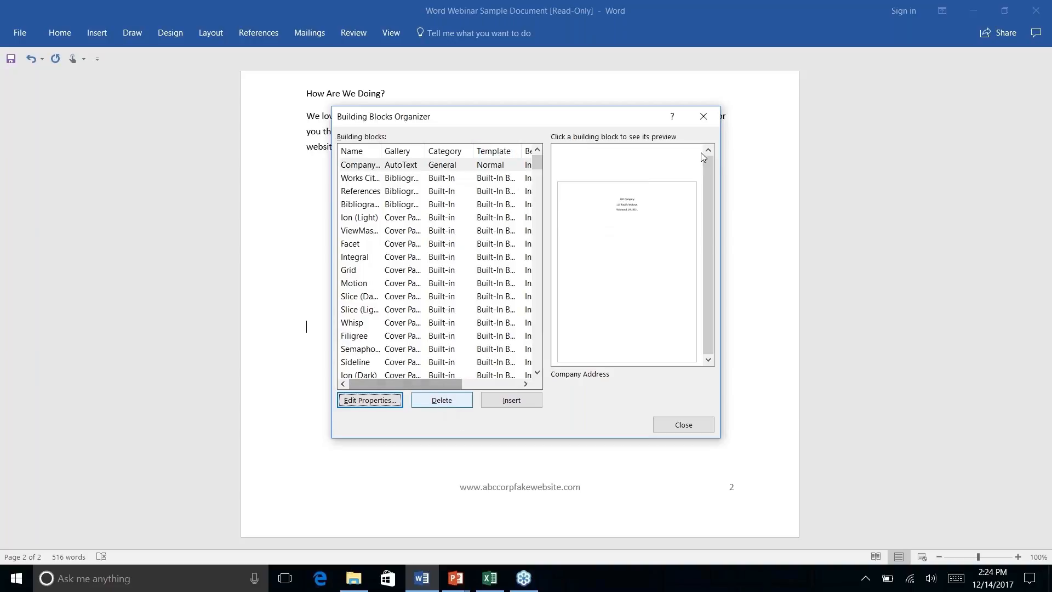
click(407, 165)
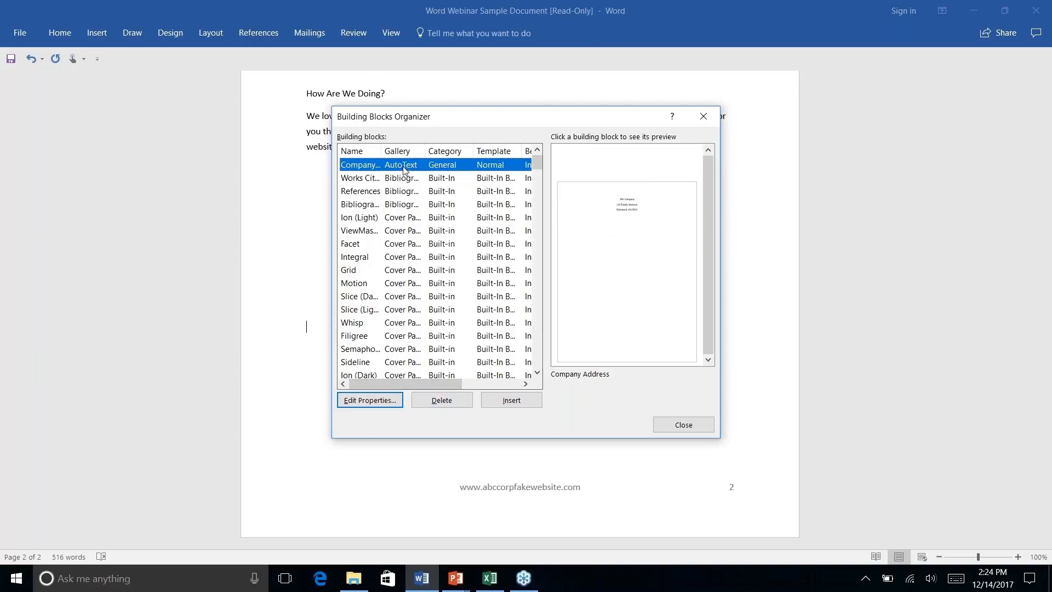
Step: Delete the Company Address building block from the Building Blocks Organizer and confirm the deletion
click(443, 401)
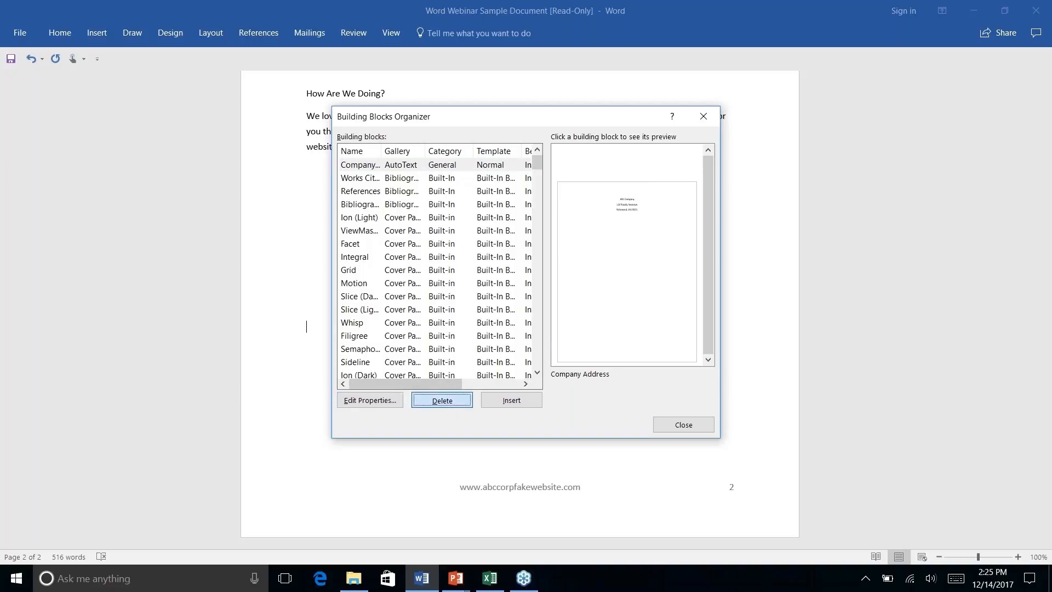
click(504, 327)
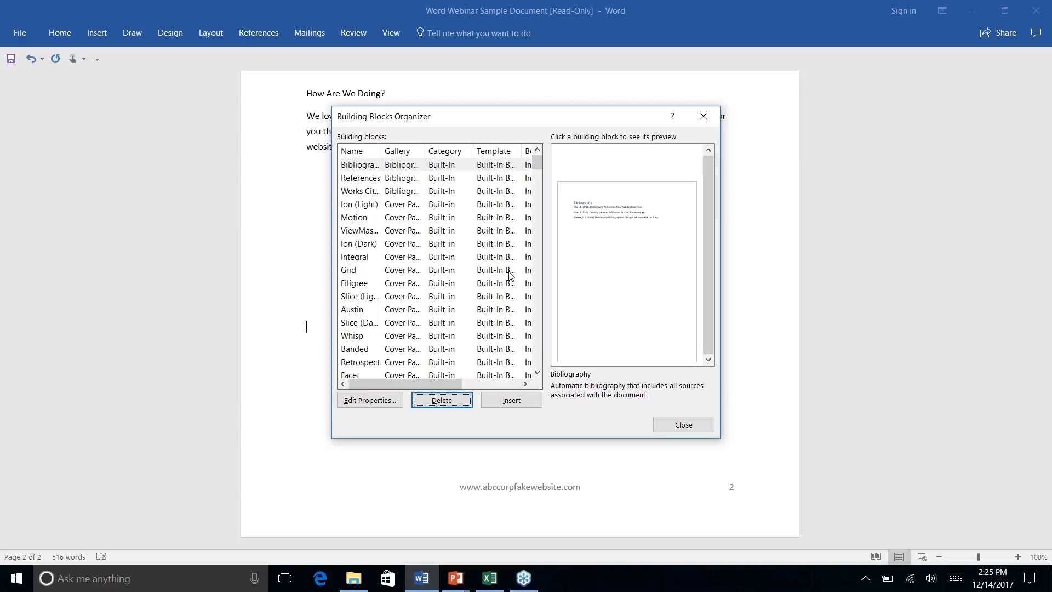
Step: Look through the remaining building blocks, including their behavior and description details, and close the organizer
scroll(383, 230, right, 5)
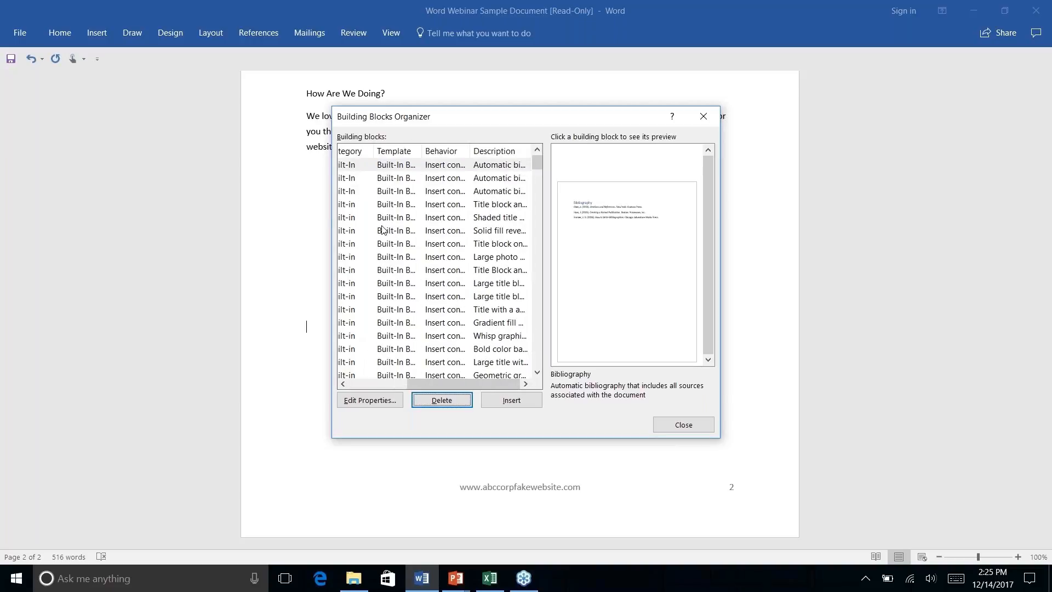
scroll(382, 230, left, 5)
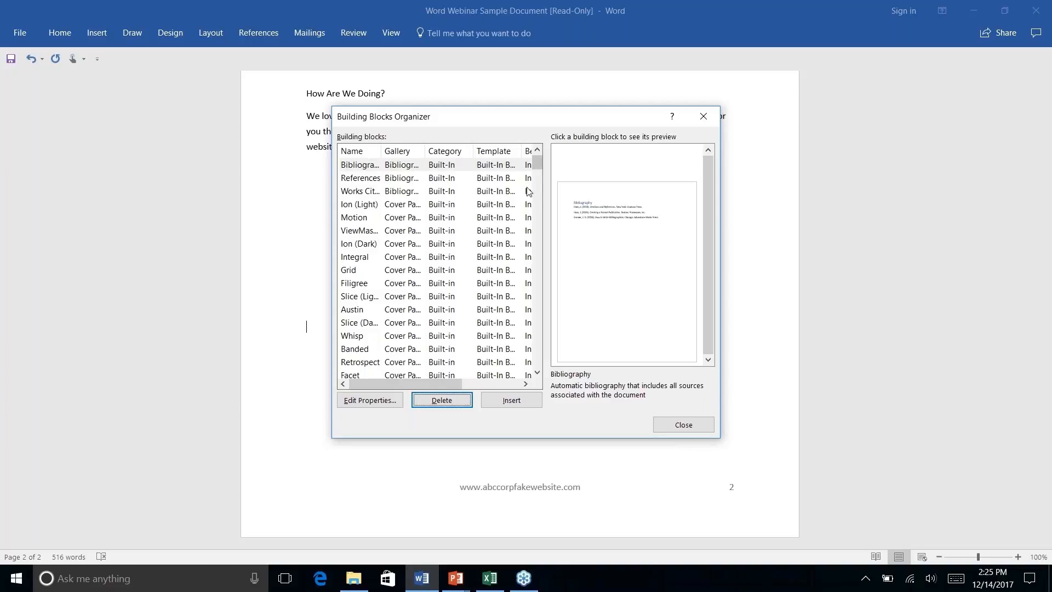
scroll(498, 250, down, 15)
scroll(498, 249, down, 12)
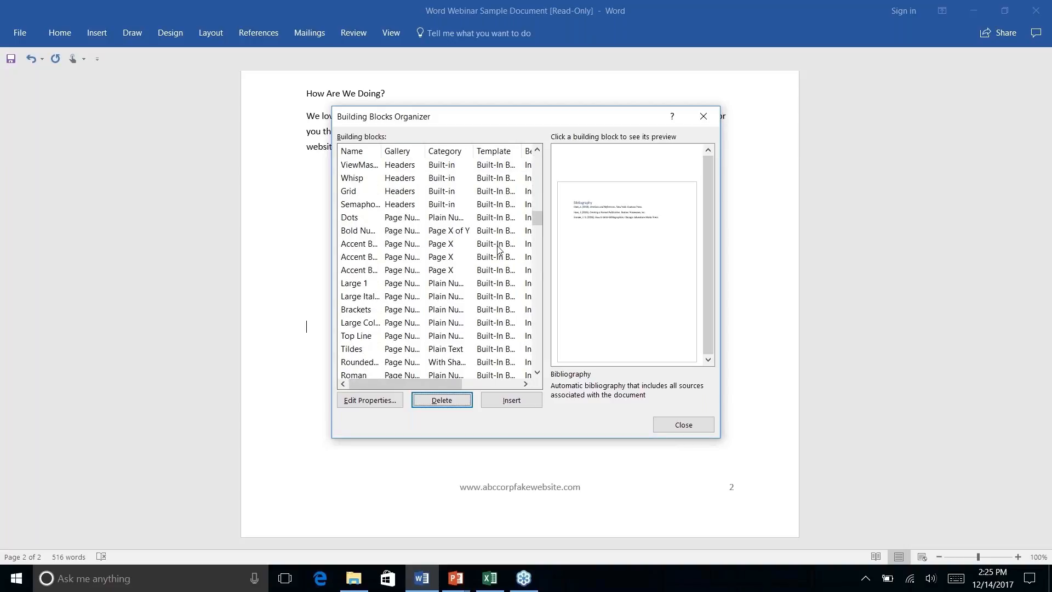
scroll(498, 249, down, 1)
scroll(498, 249, down, 2)
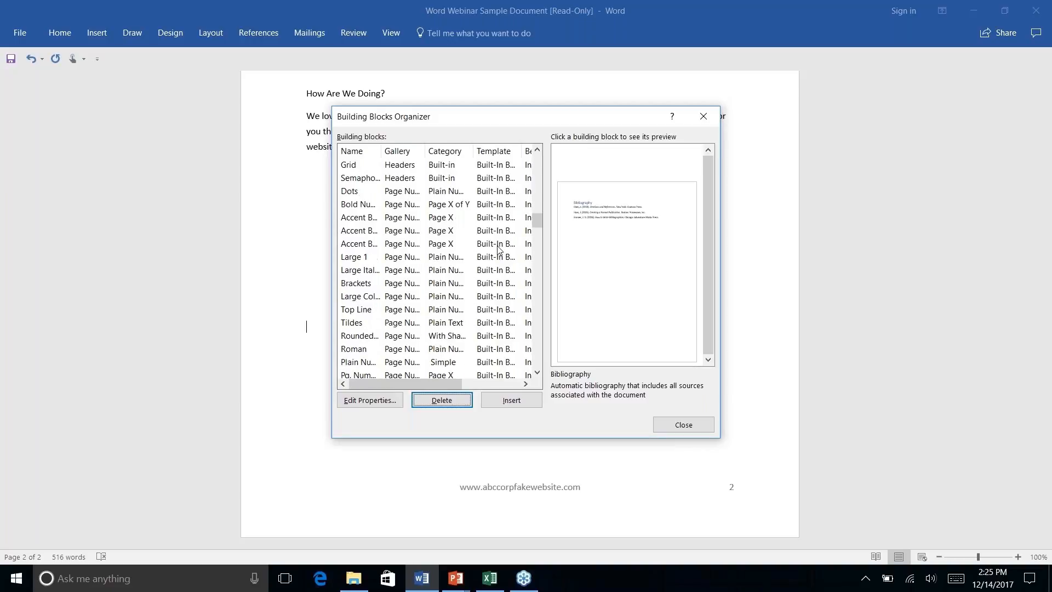
scroll(498, 249, down, 15)
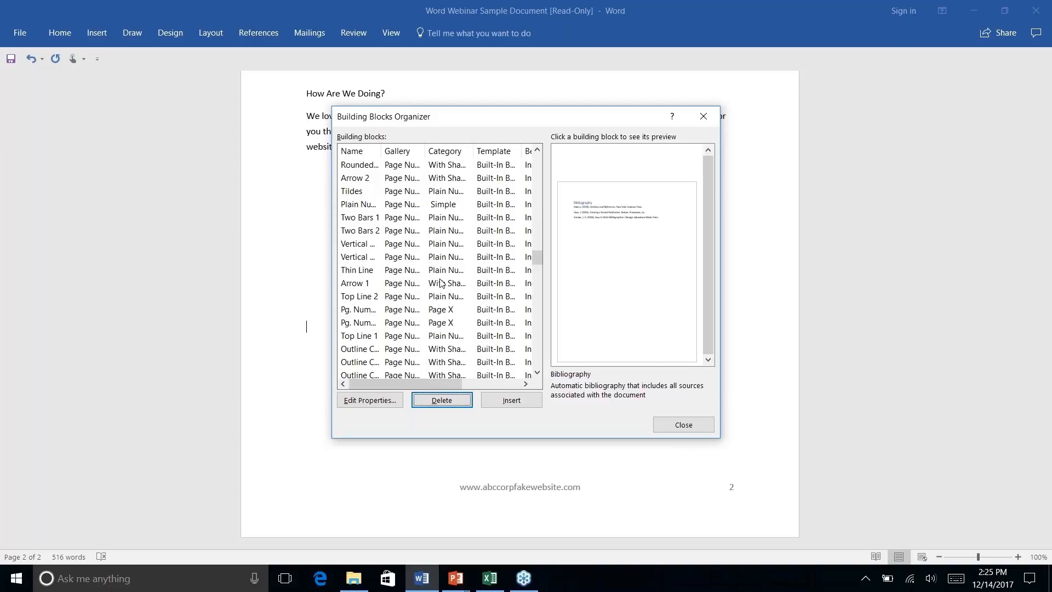
click(703, 119)
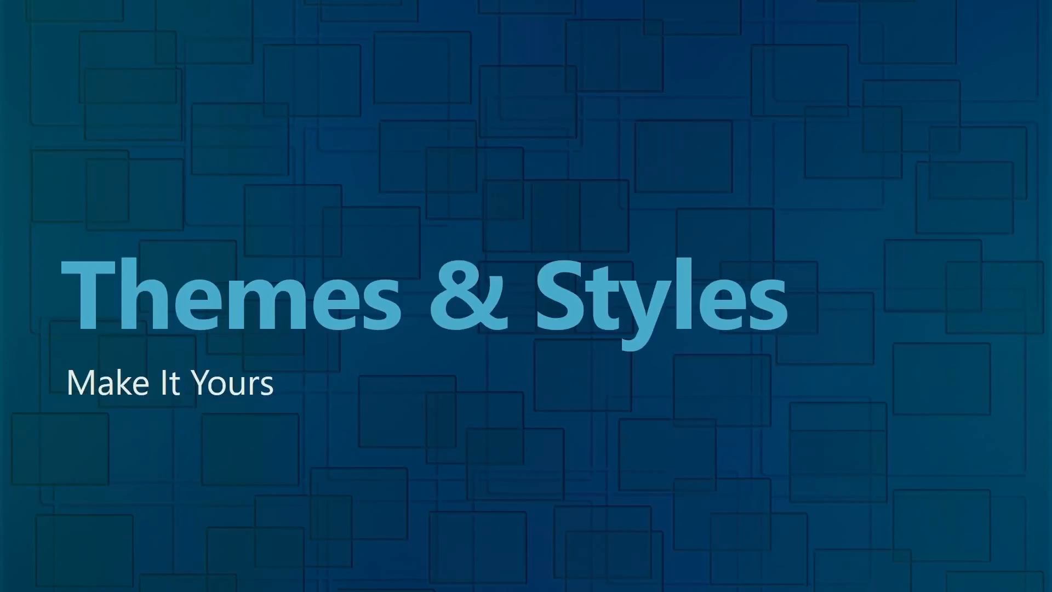
Step: Switch back to the newsletter in Word and apply the Wisp theme to the document
key(alt+Tab)
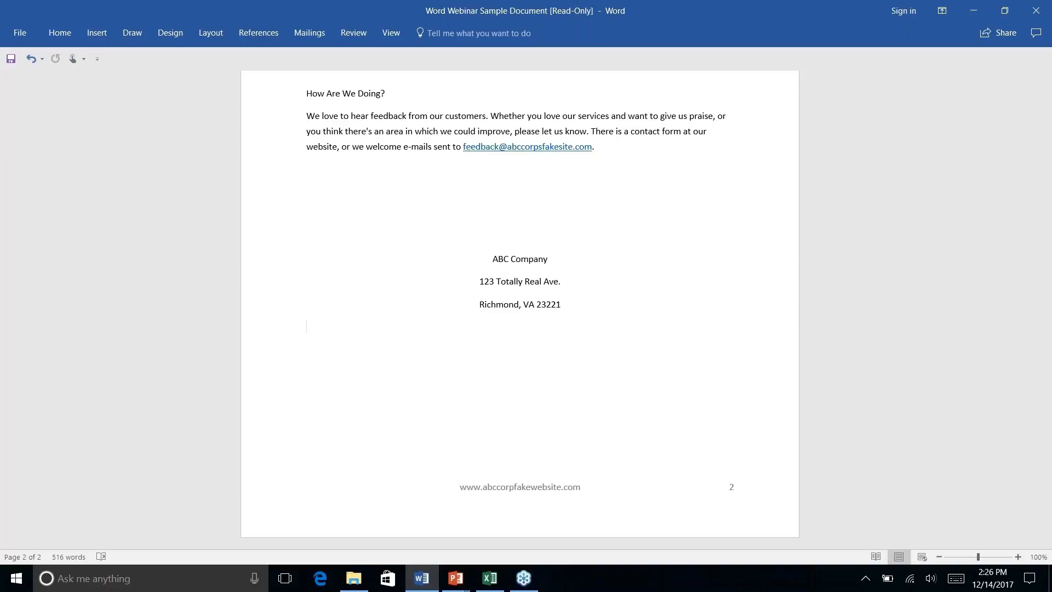
scroll(519, 306, up, 20)
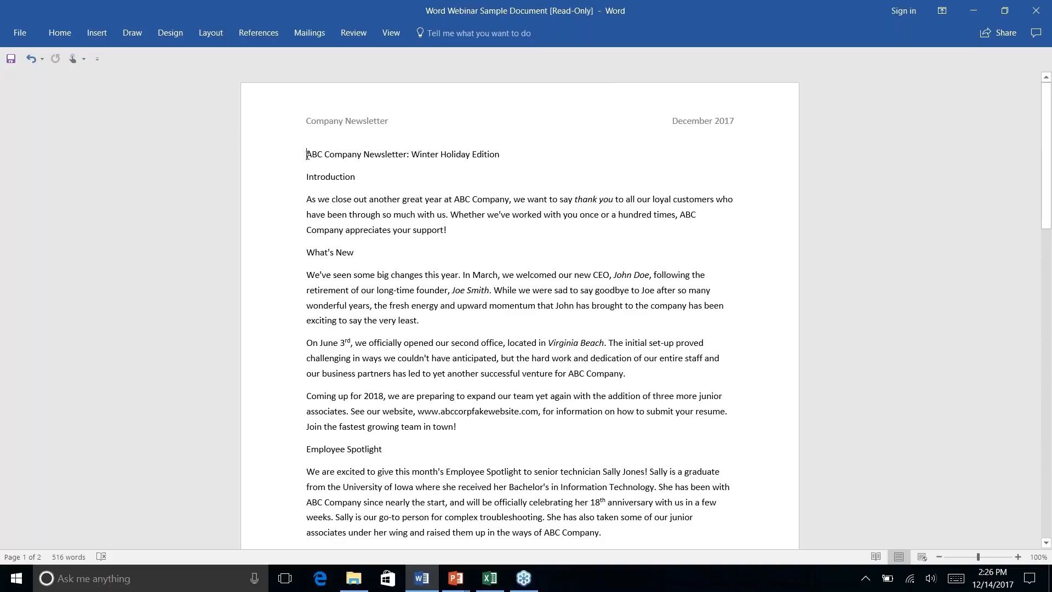
click(211, 33)
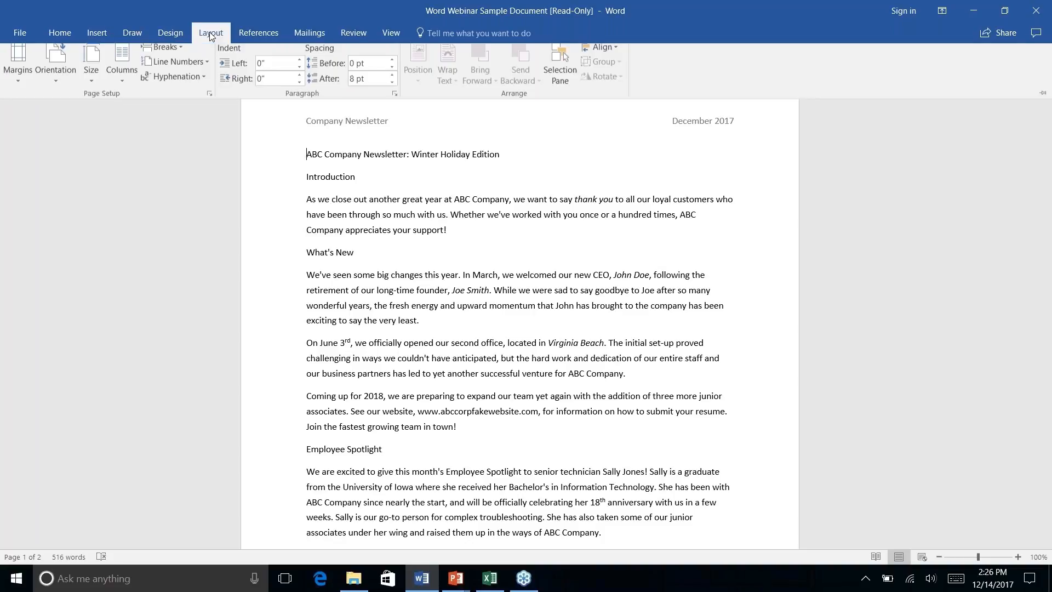
click(171, 32)
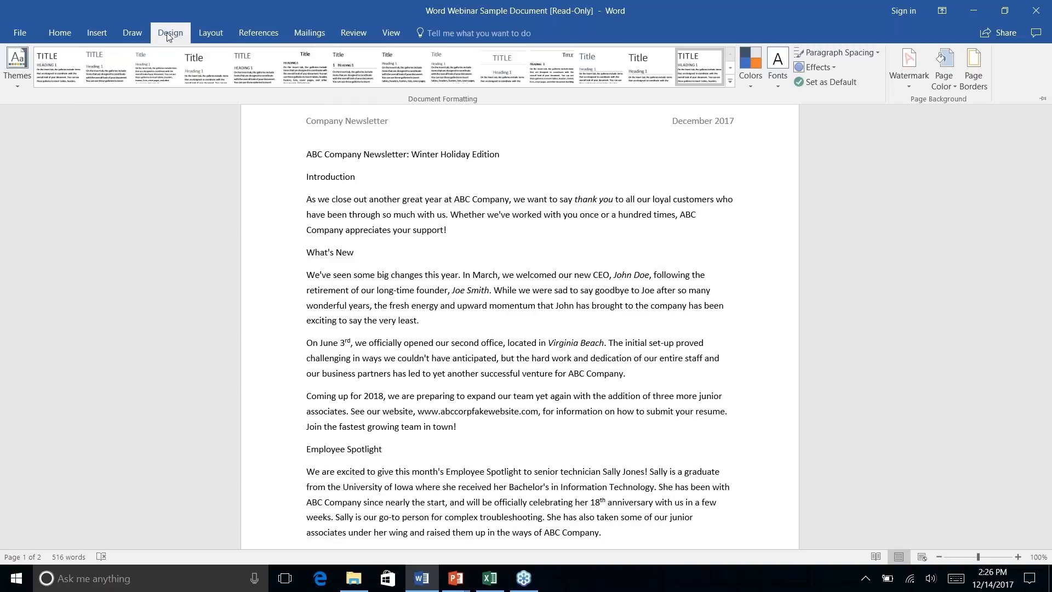
click(20, 87)
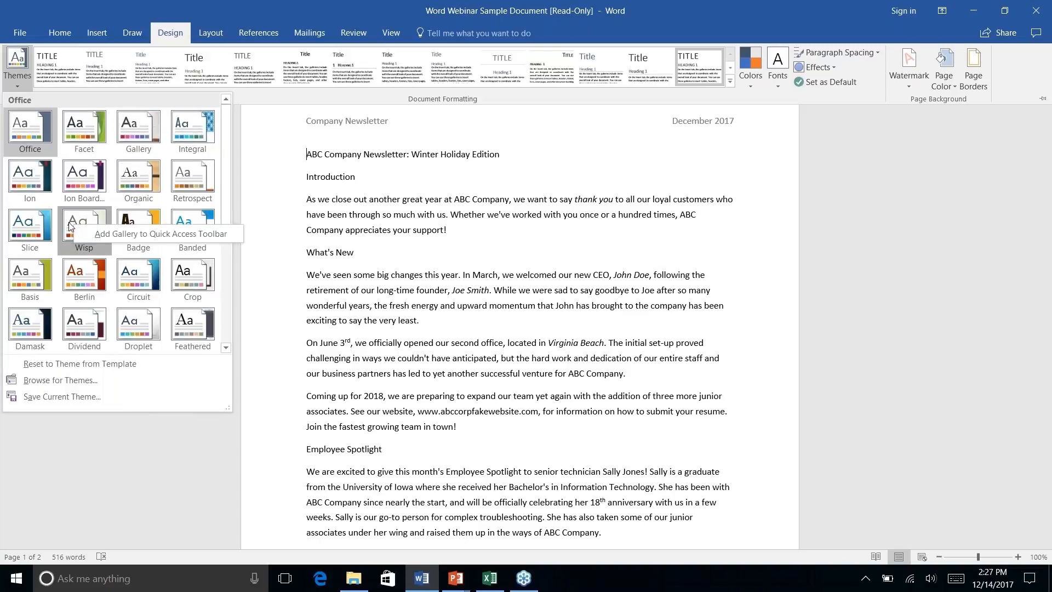
click(72, 229)
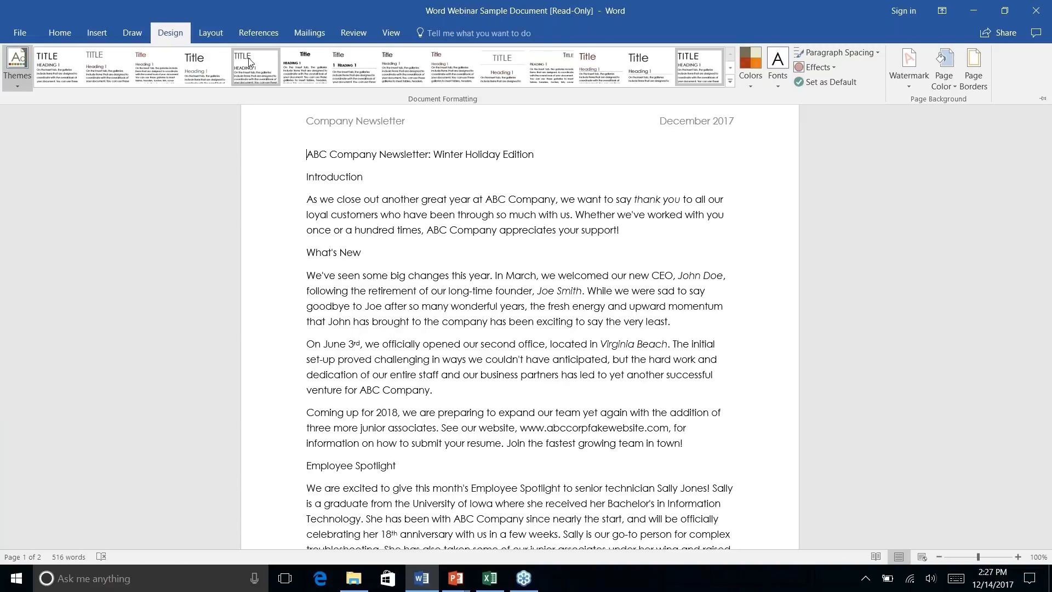
click(214, 70)
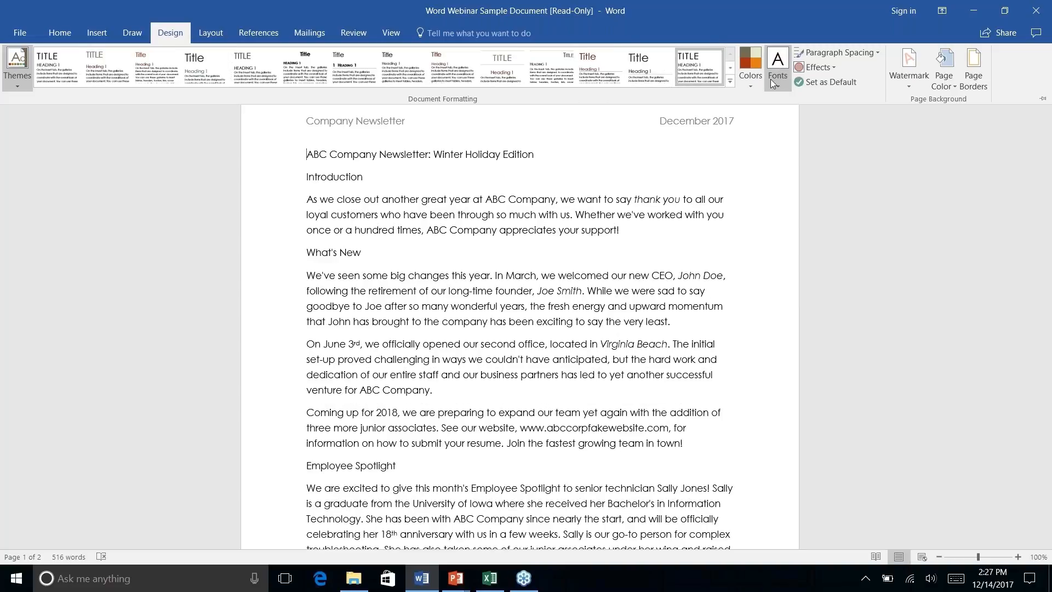
Step: View the theme color sets and the options for creating custom theme colors, and cancel without saving
click(747, 85)
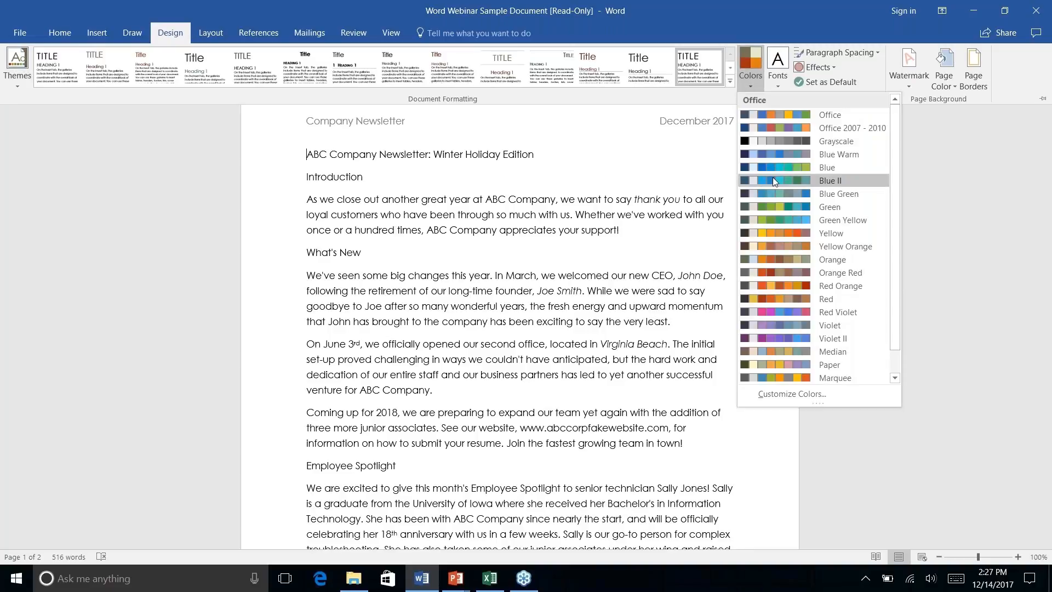
scroll(772, 183, down, 1)
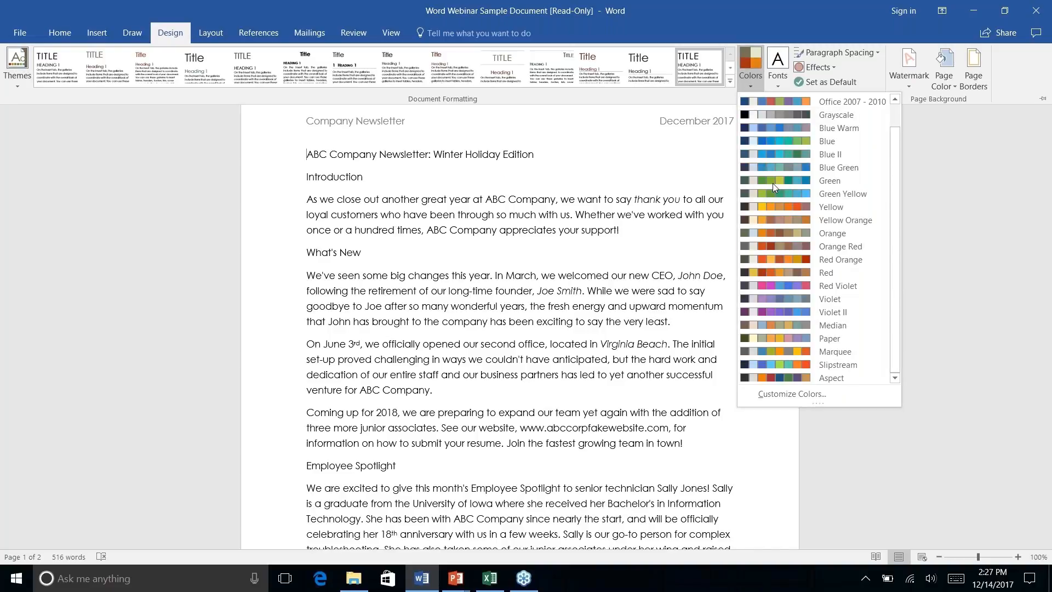
scroll(772, 183, up, 1)
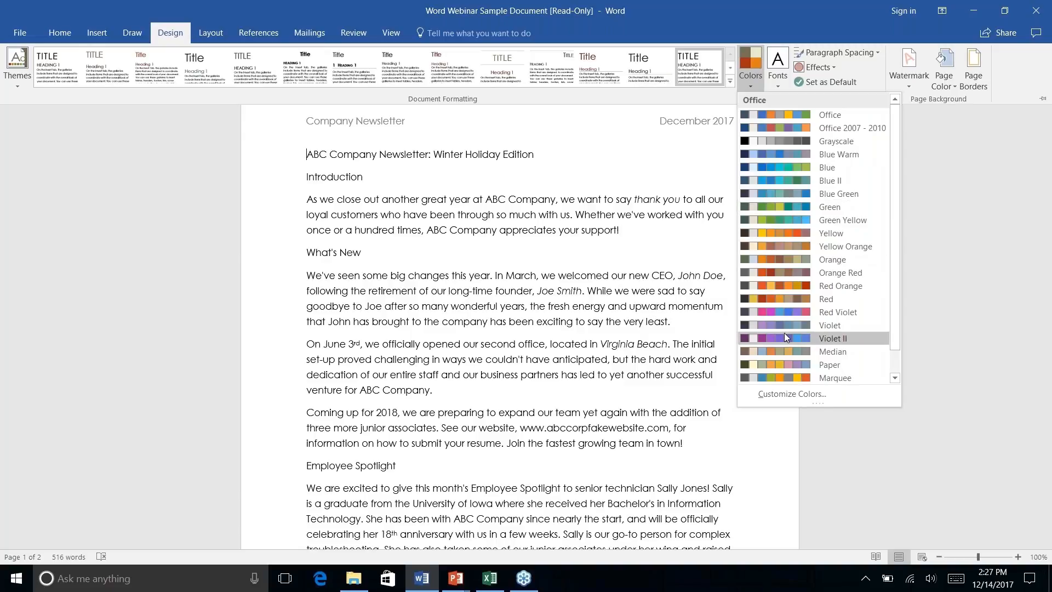
right_click(785, 398)
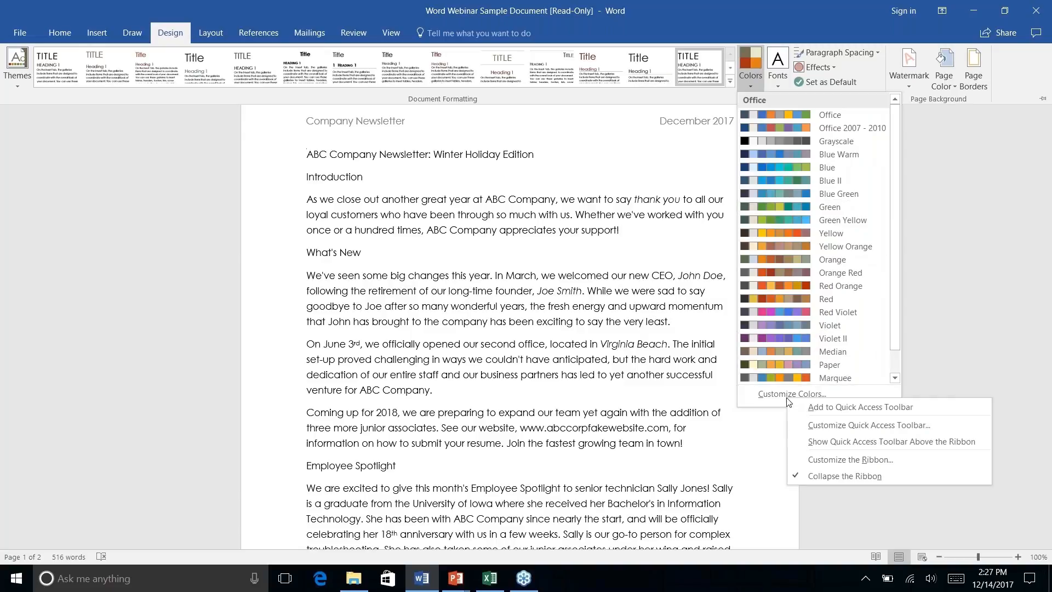
click(782, 394)
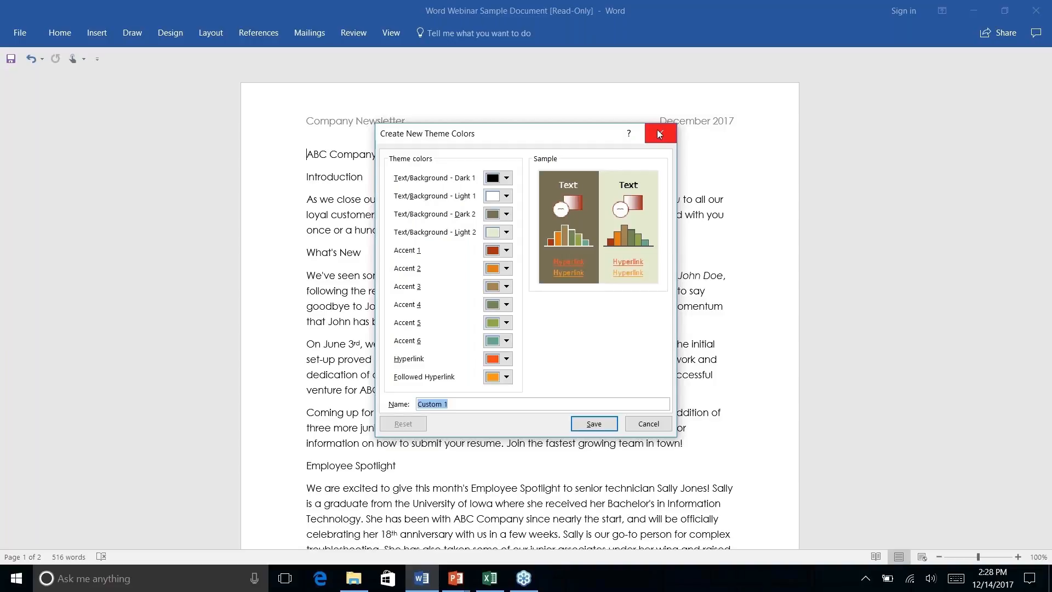
click(645, 426)
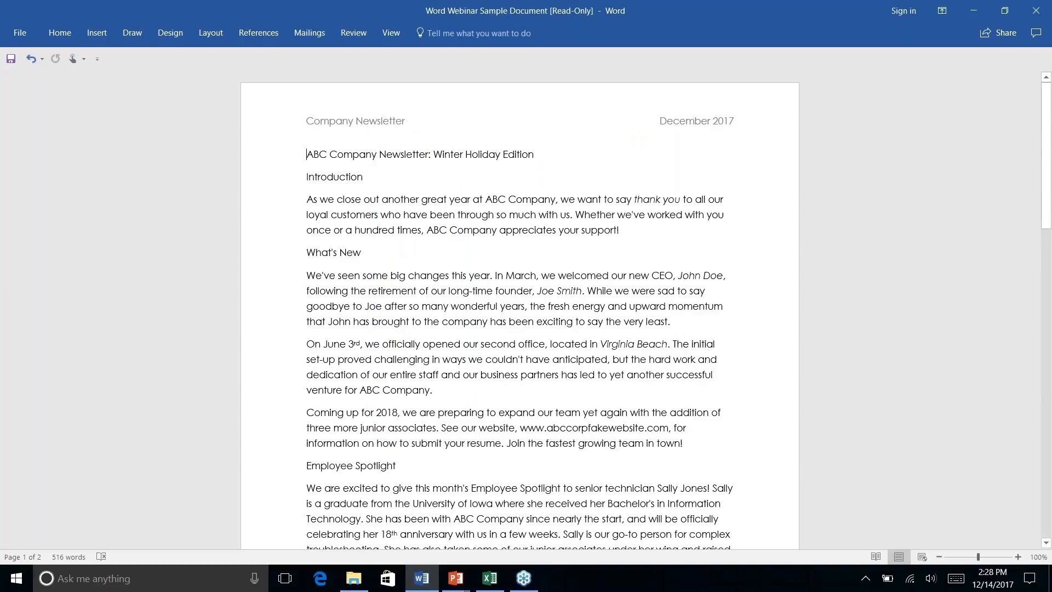
Step: Preview the built-in style sets and apply the Feathered theme to the newsletter
click(195, 33)
click(170, 32)
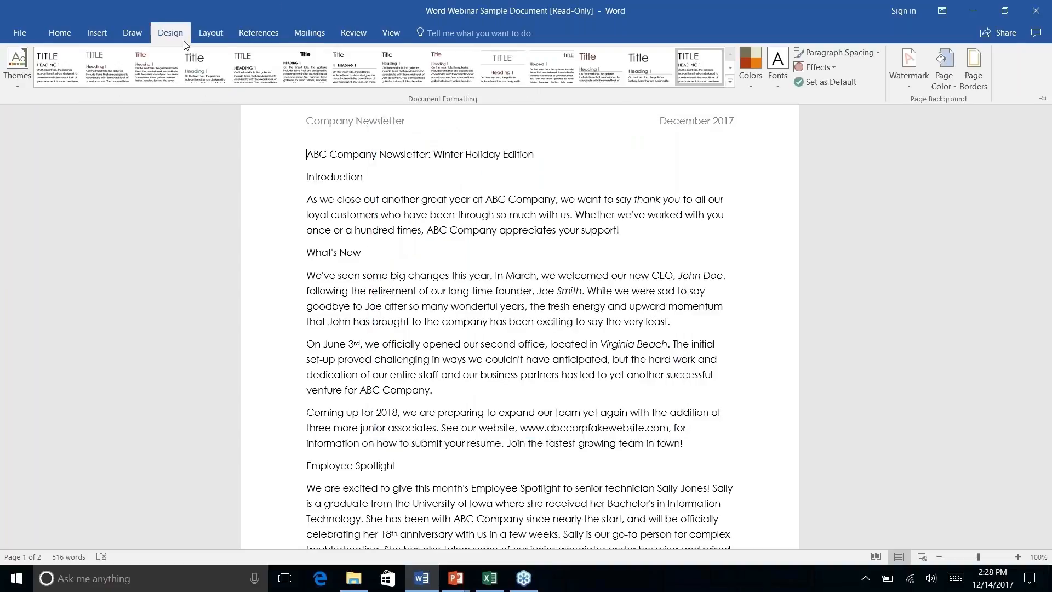
click(731, 84)
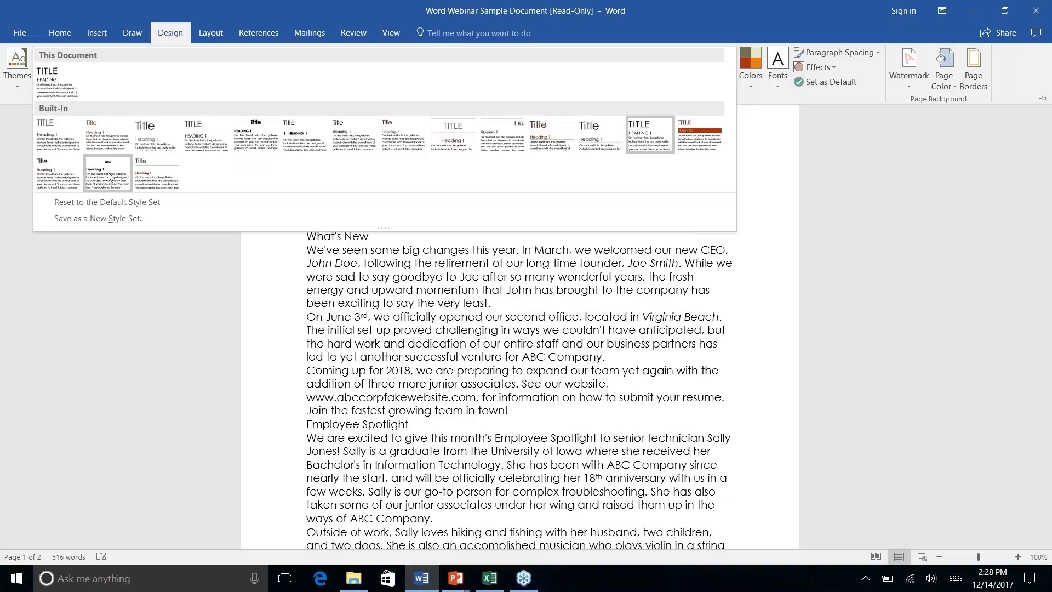
click(17, 77)
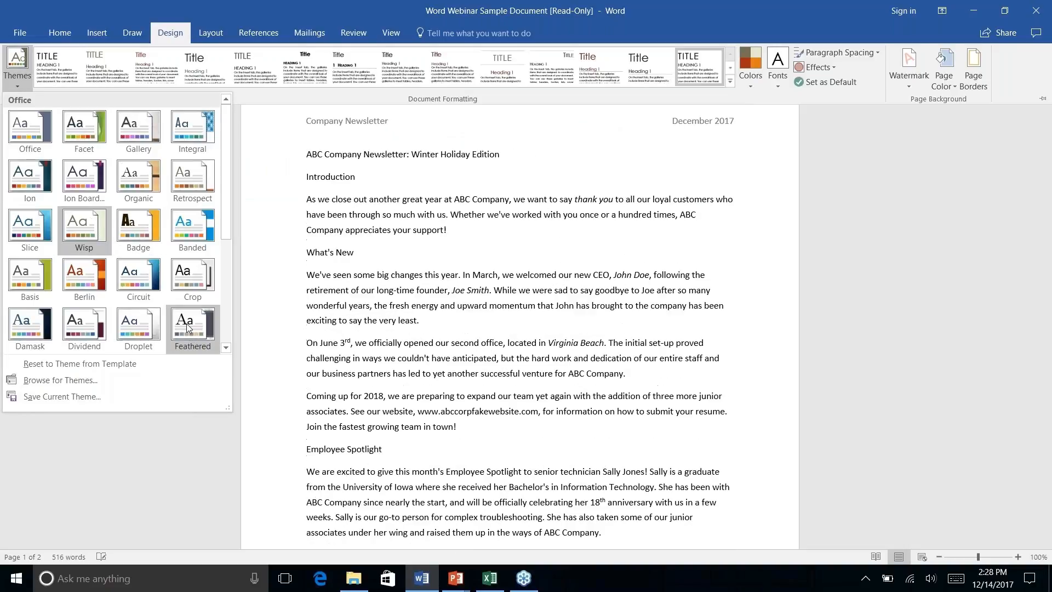
right_click(187, 327)
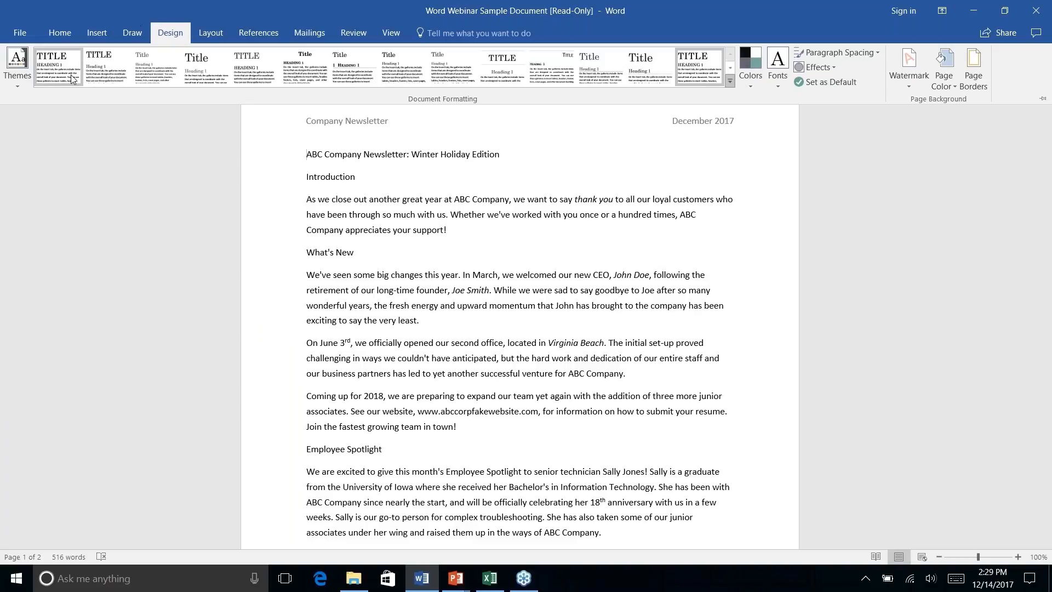
right_click(689, 67)
click(692, 44)
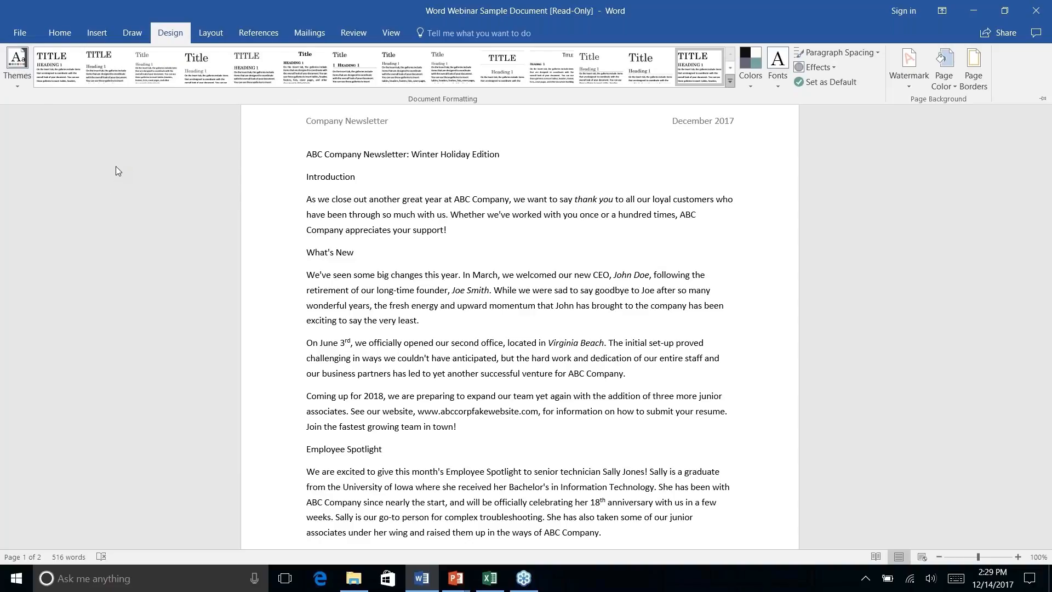
Step: Look over the available paragraph styles and examine the newsletter's title, section headings and body text
click(100, 33)
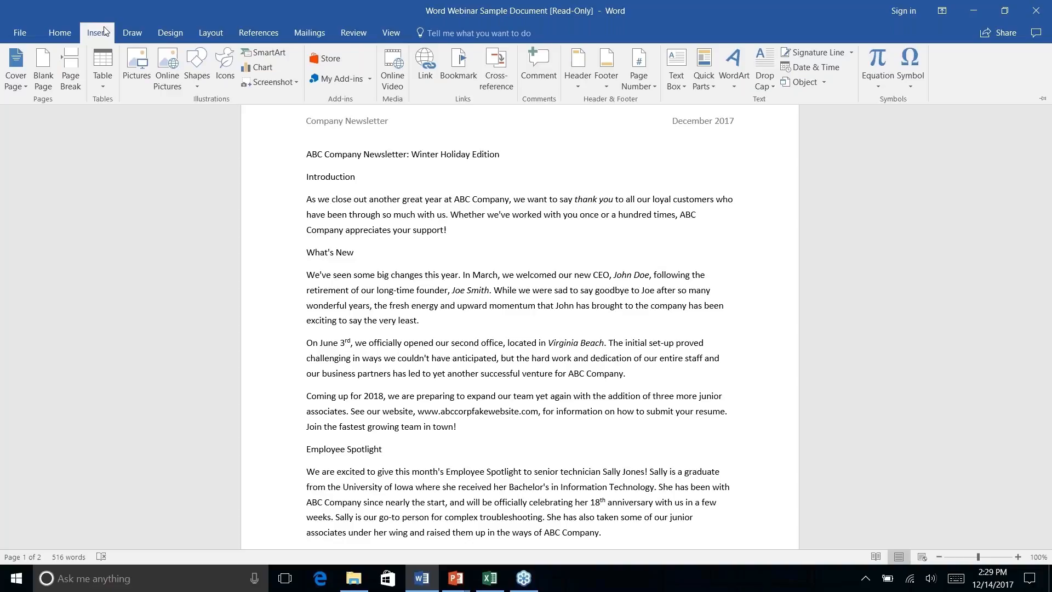
click(133, 32)
click(68, 32)
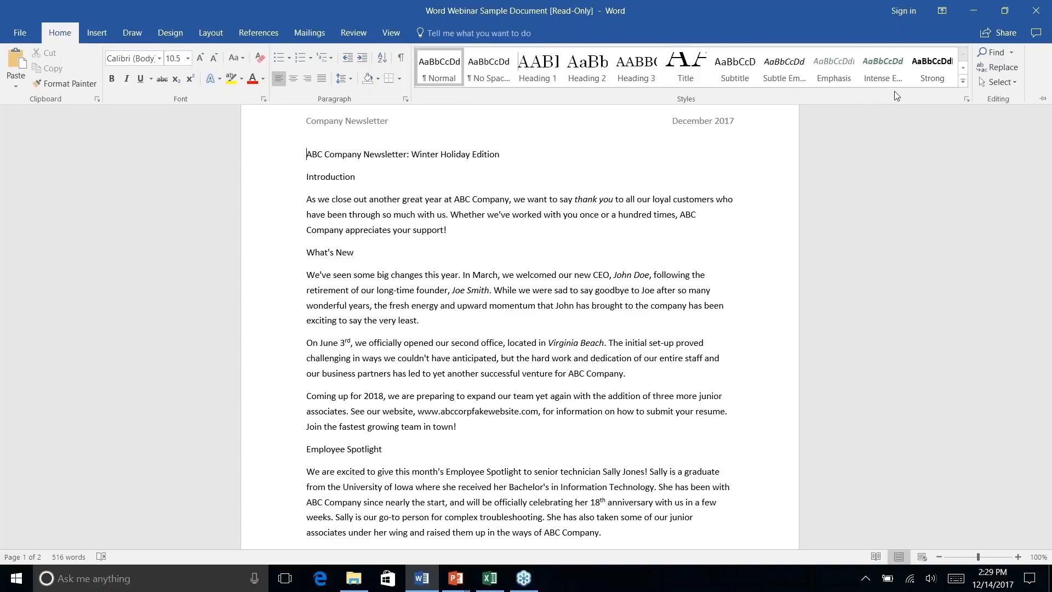
key(ctrl+F1)
scroll(612, 194, down, 5)
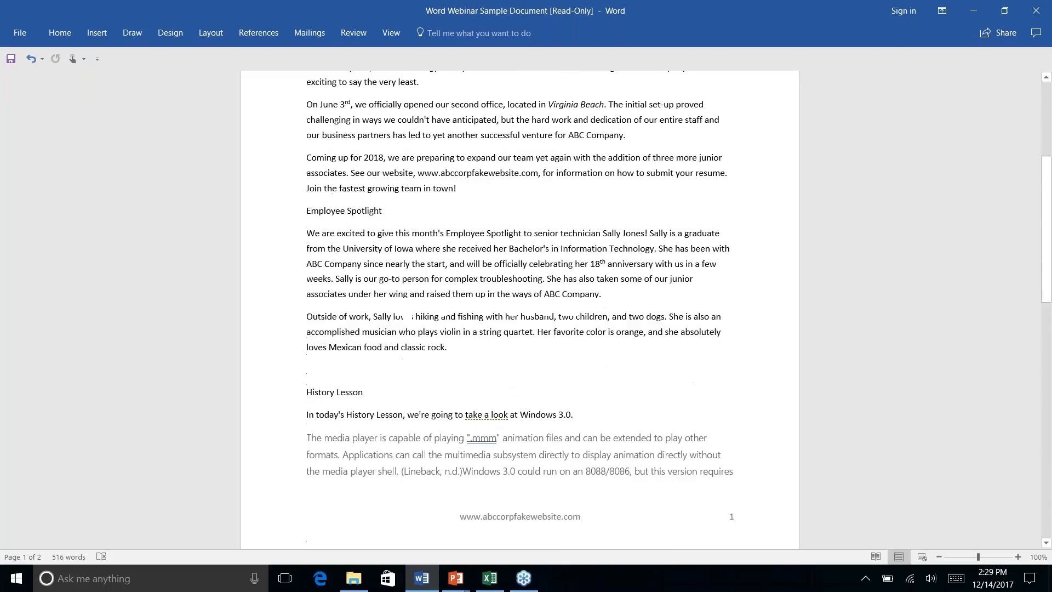
scroll(520, 307, up, 5)
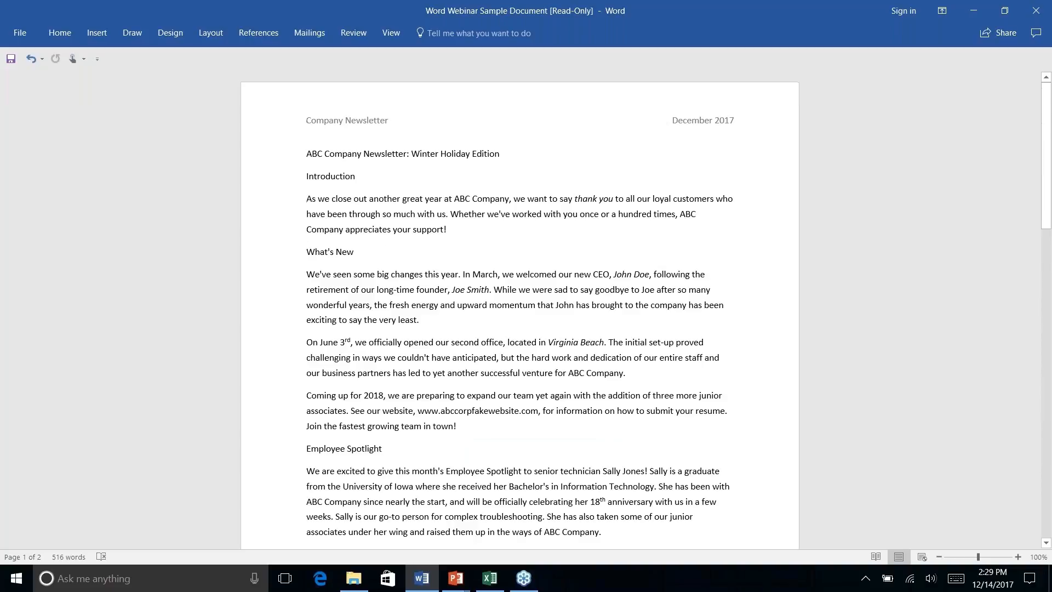
scroll(520, 306, down, 5)
scroll(520, 307, down, 3)
scroll(520, 307, up, 8)
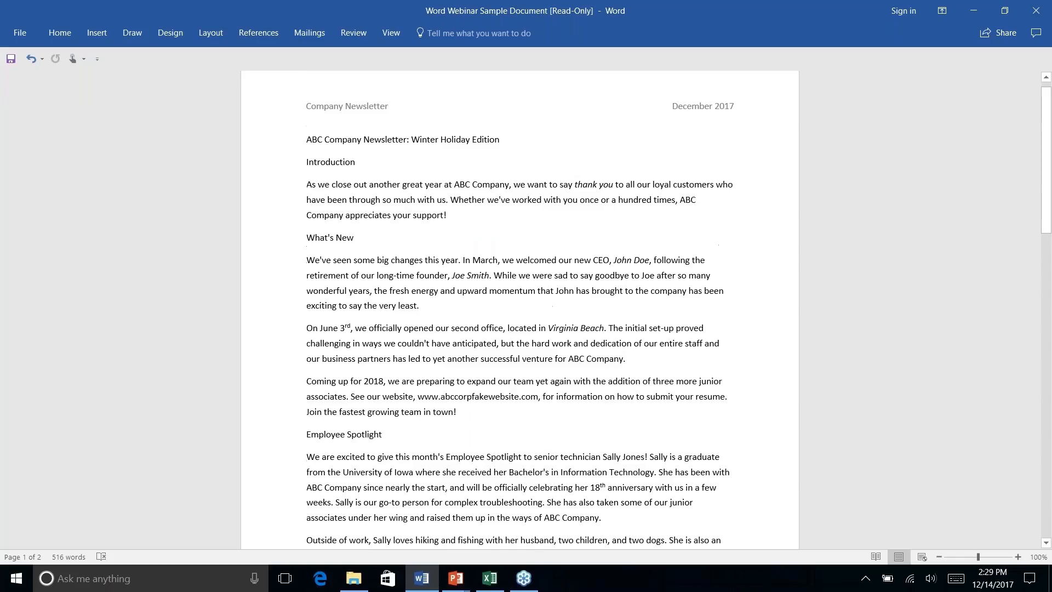
Step: Apply the Title style to the "ABC Company Newsletter: Winter Holiday Edition" line
click(61, 33)
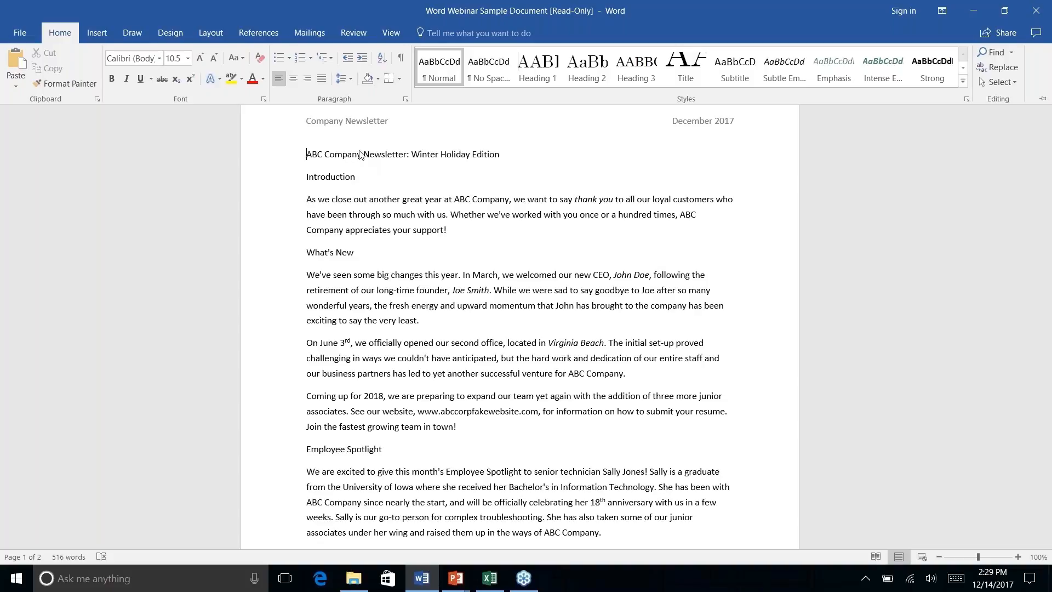
click(362, 154)
triple_click(382, 154)
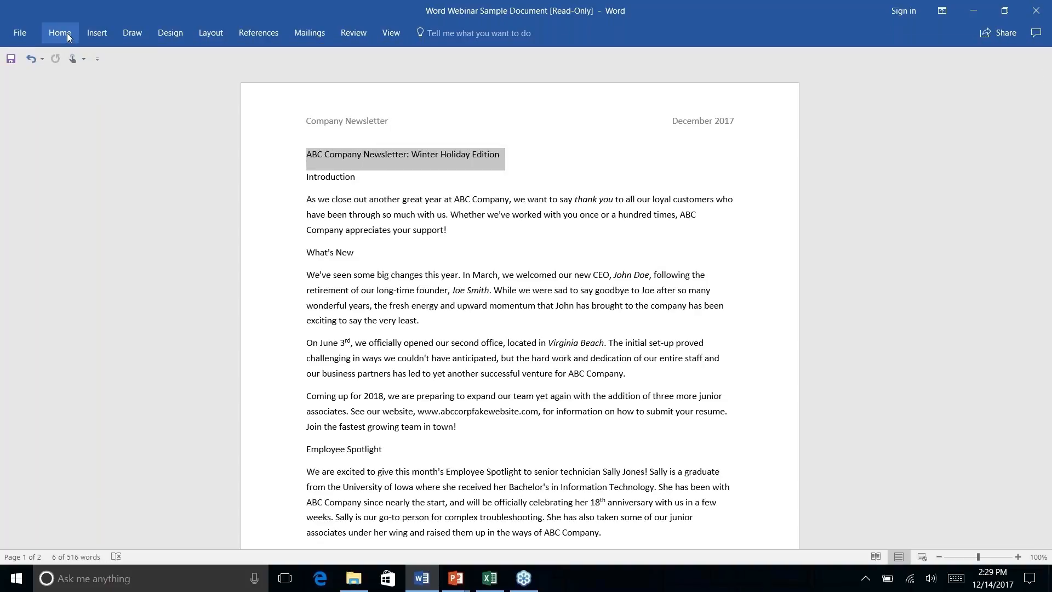
click(68, 34)
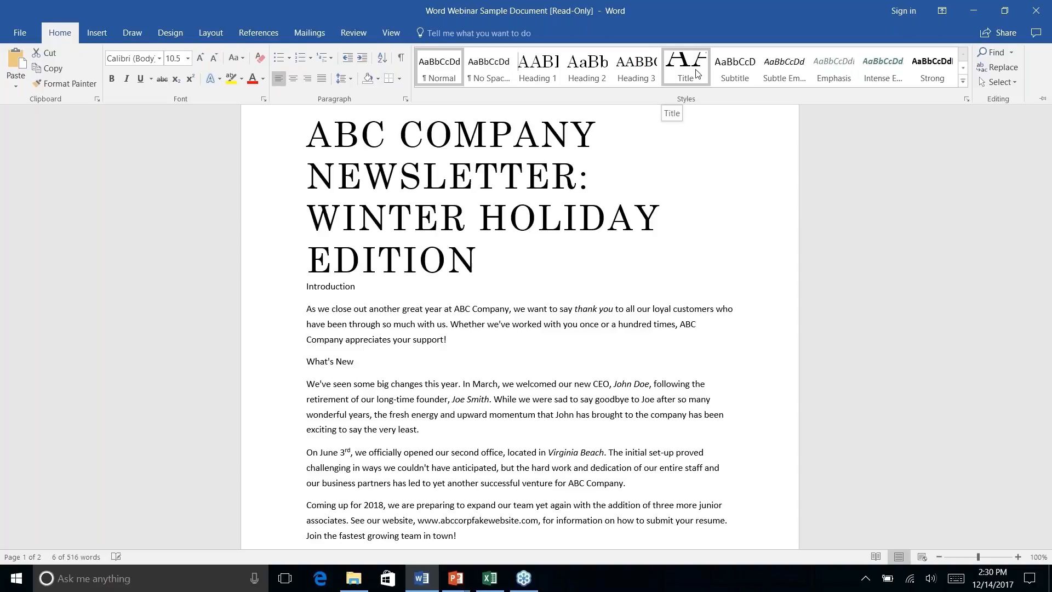
click(695, 73)
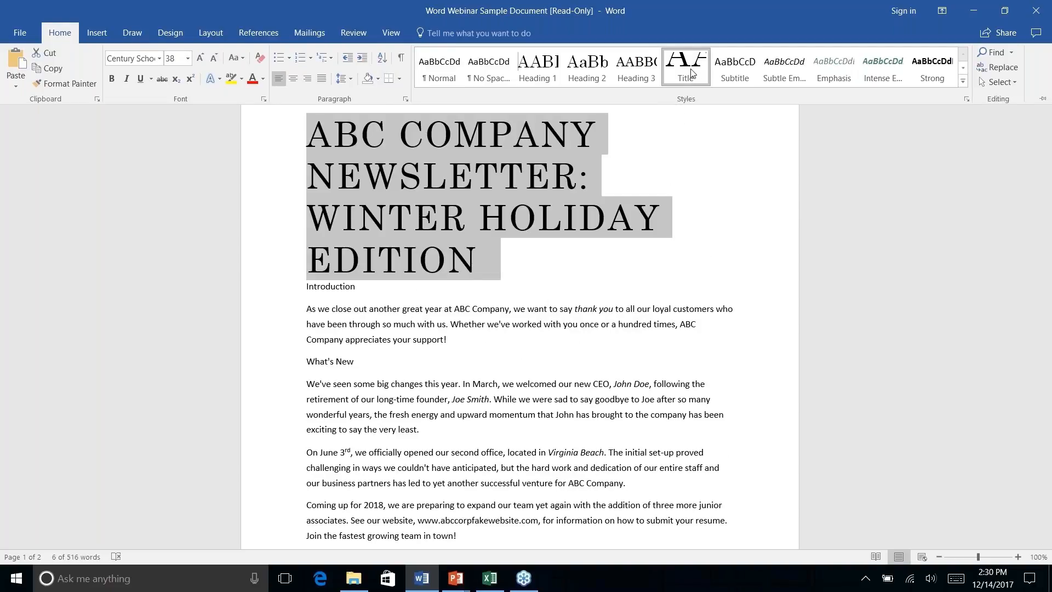
Step: Apply the Title style to the selected newsletter title and leave the ribbon collapsed
click(691, 74)
key(ctrl+F1)
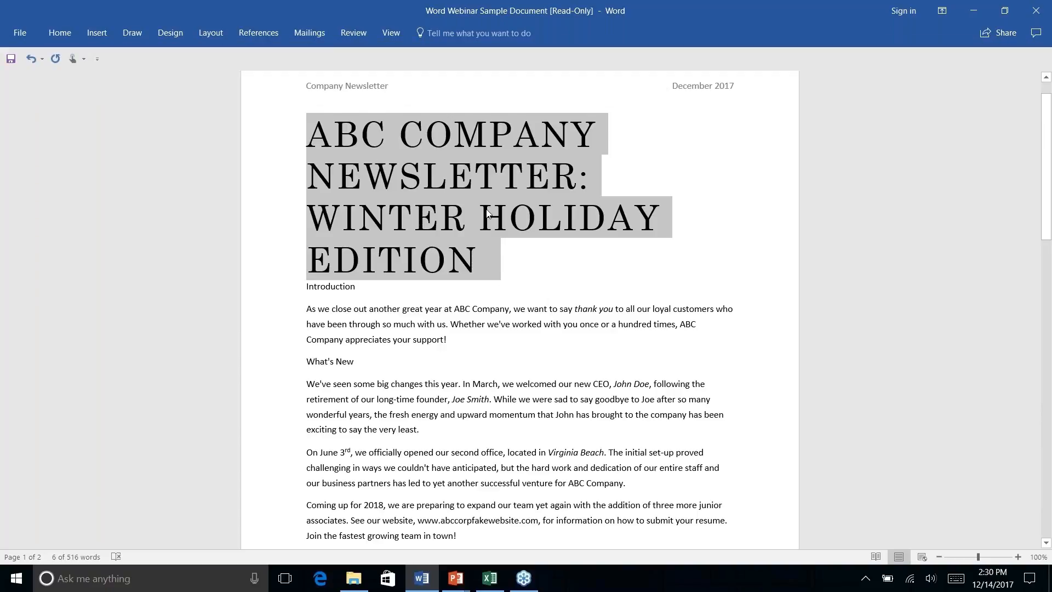
right_click(58, 31)
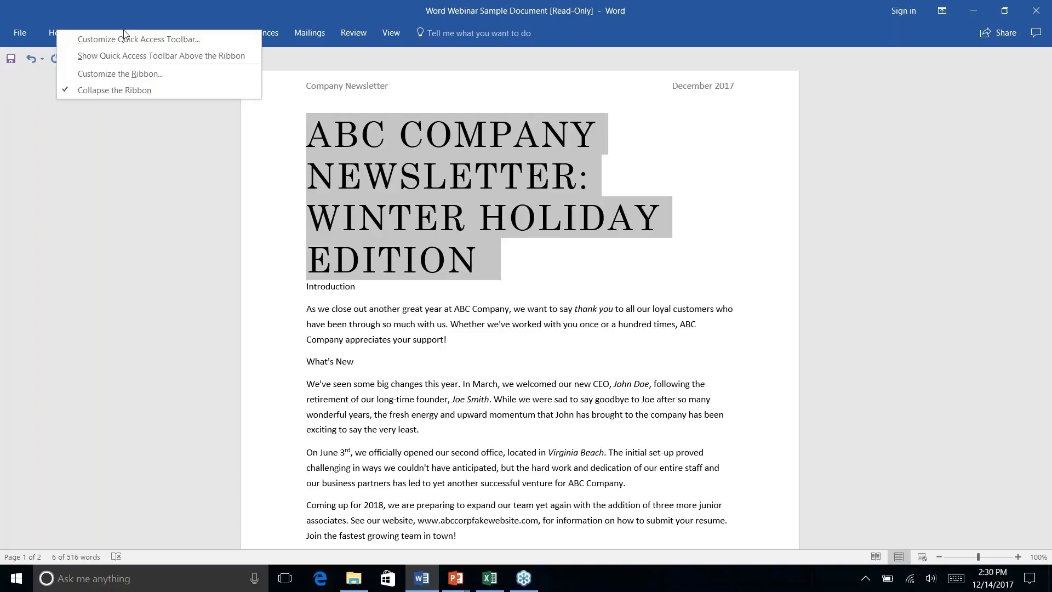
key(Escape)
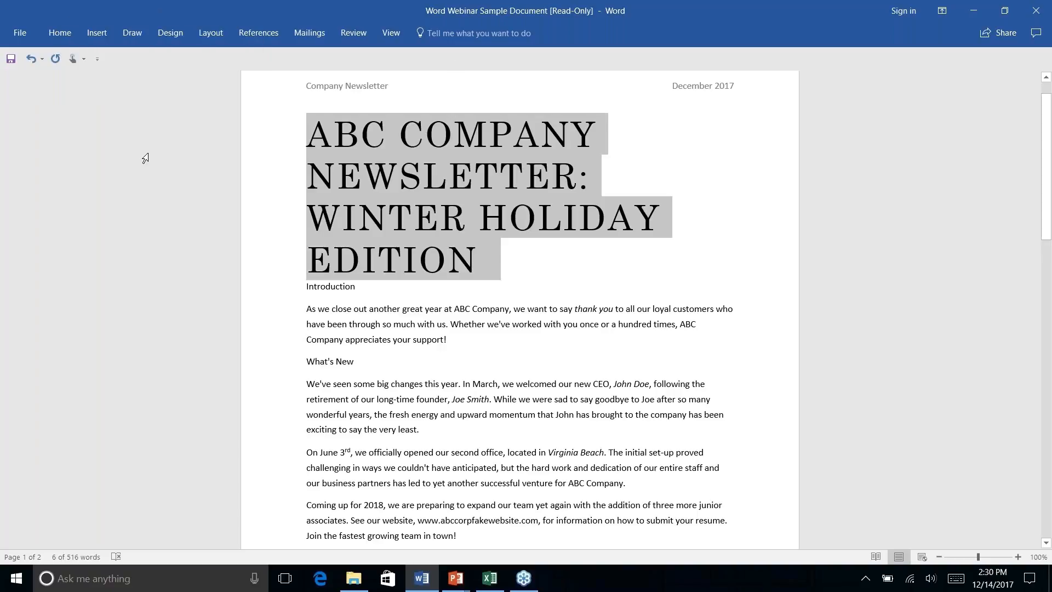
Step: Modify the Title style so its font size is 20 pt
click(61, 32)
right_click(691, 65)
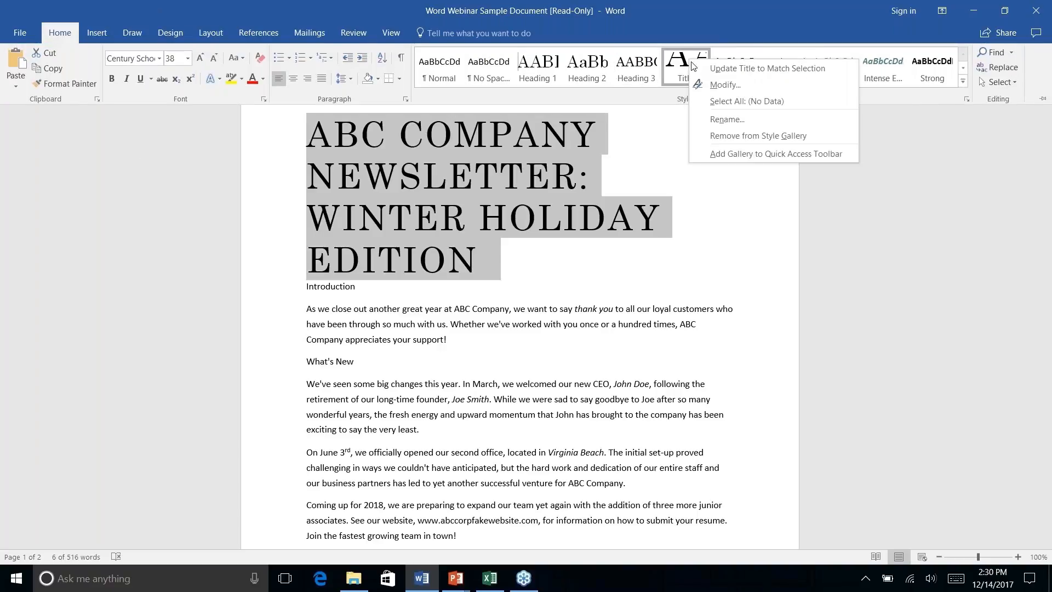
click(719, 86)
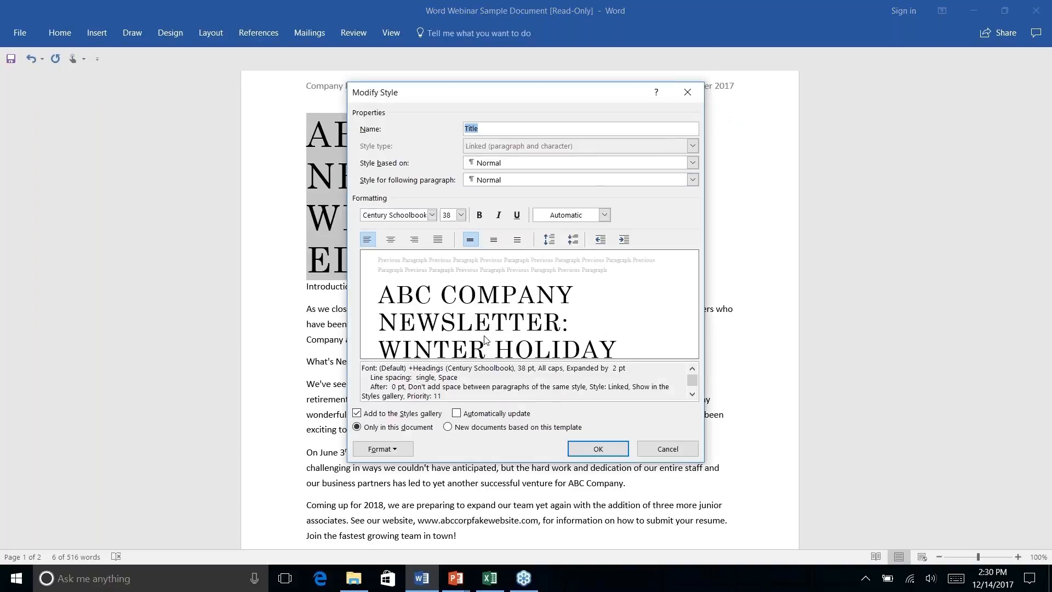
click(460, 214)
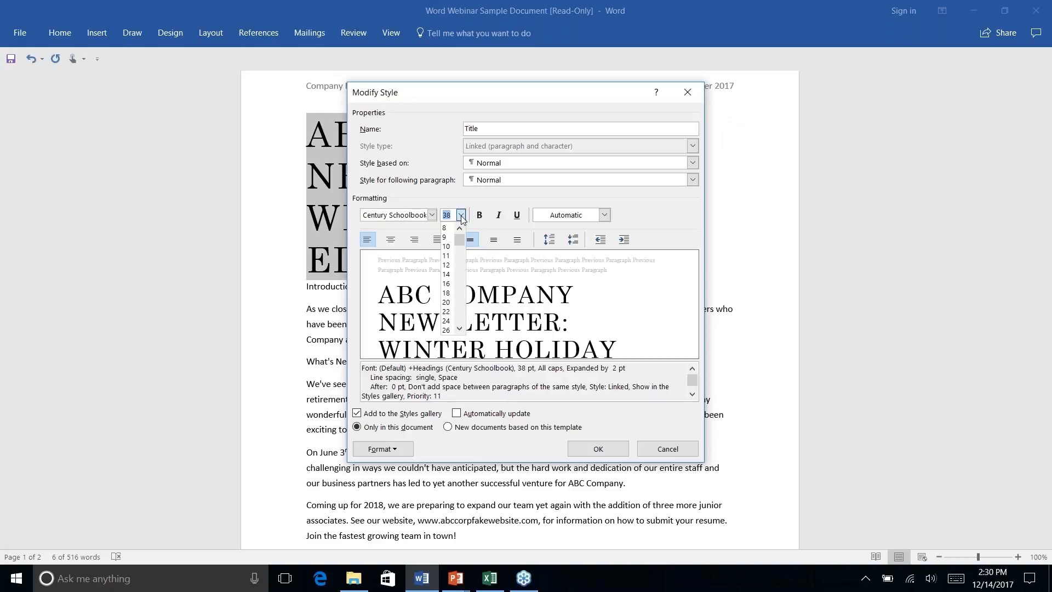
click(447, 283)
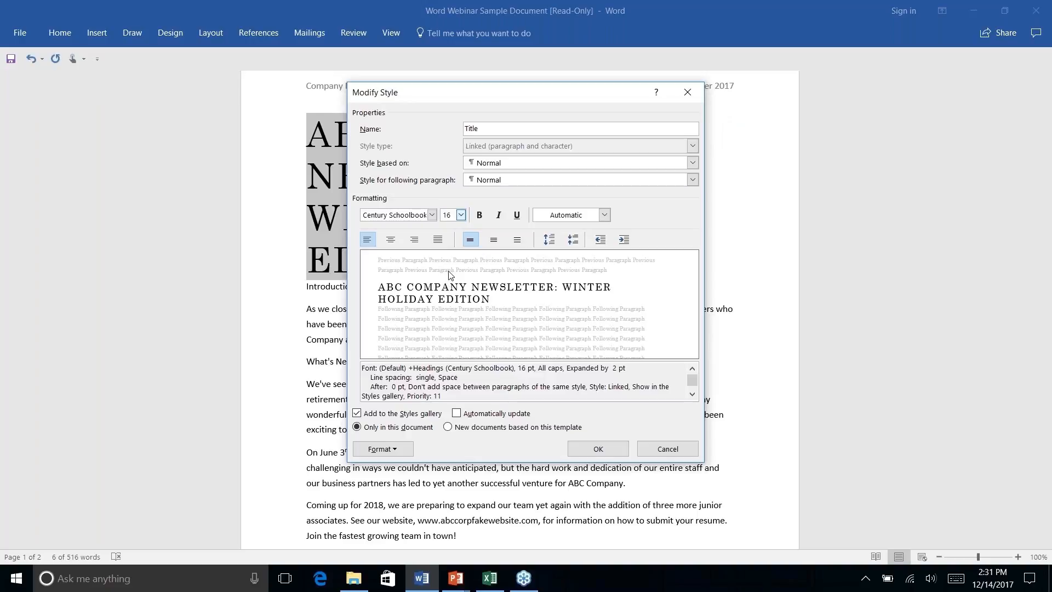
click(461, 215)
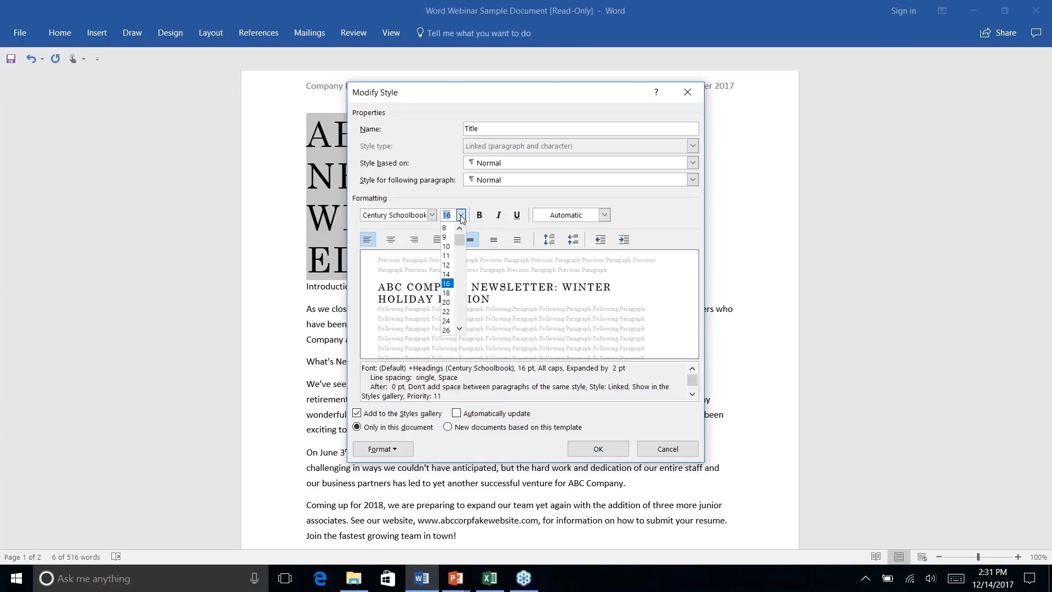
click(446, 293)
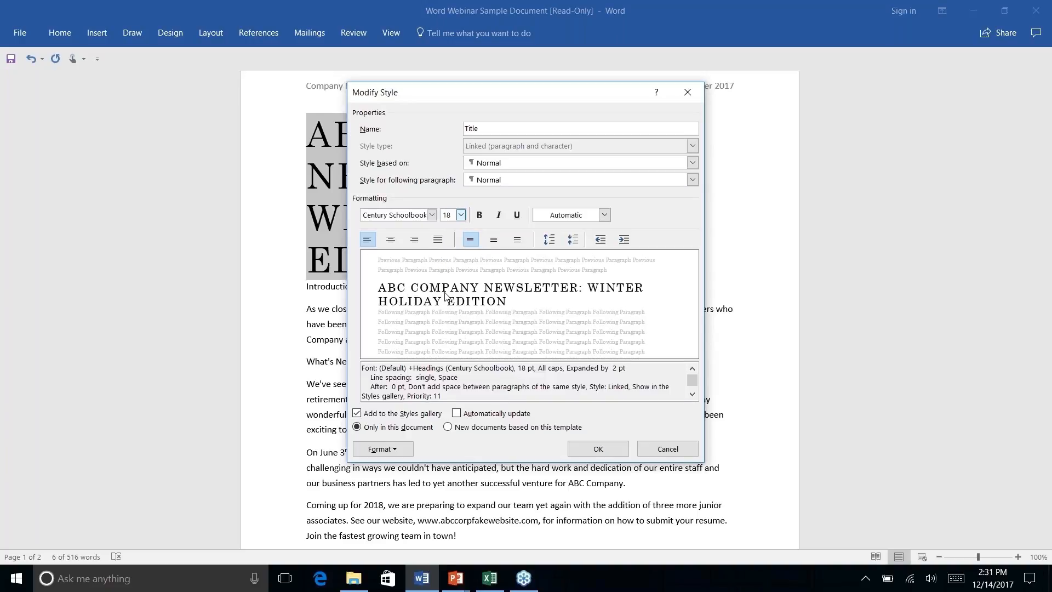
click(460, 217)
click(447, 302)
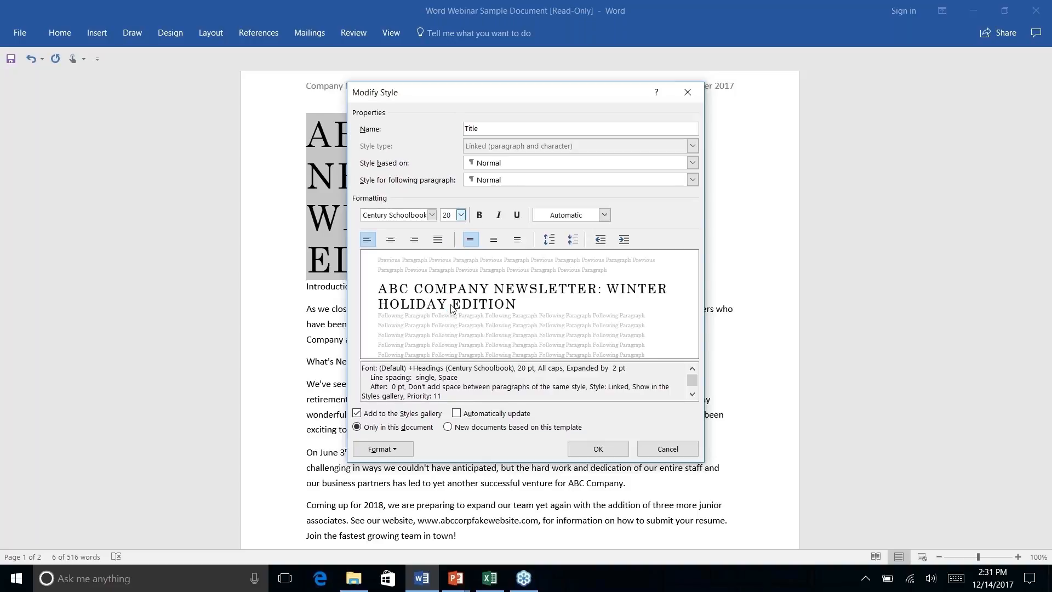
click(599, 453)
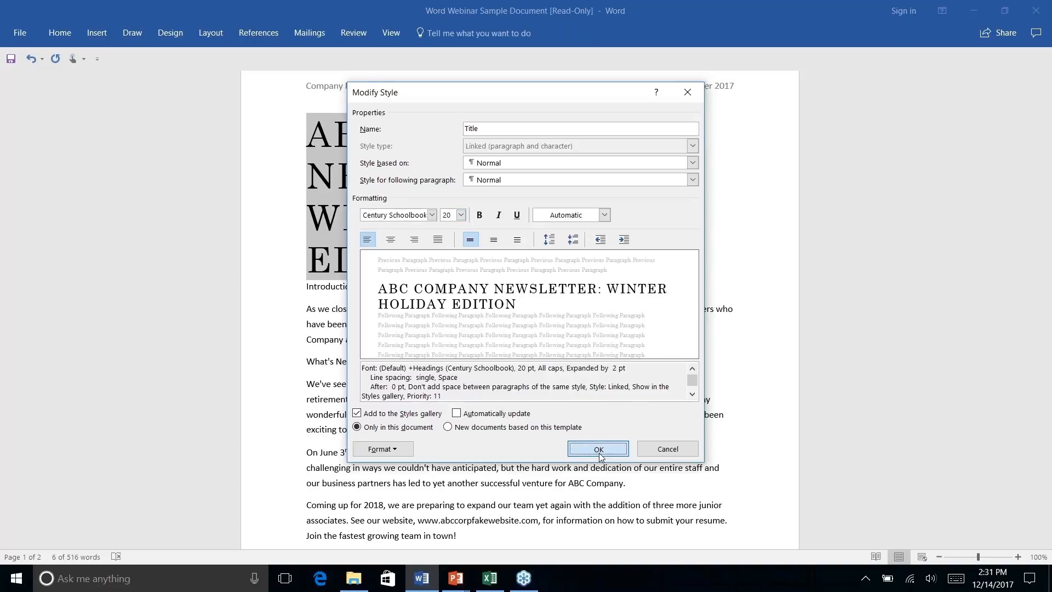
Step: Insert a line break before "Winter" in the title and apply the Heading 1 style to the "Introduction" line
click(644, 125)
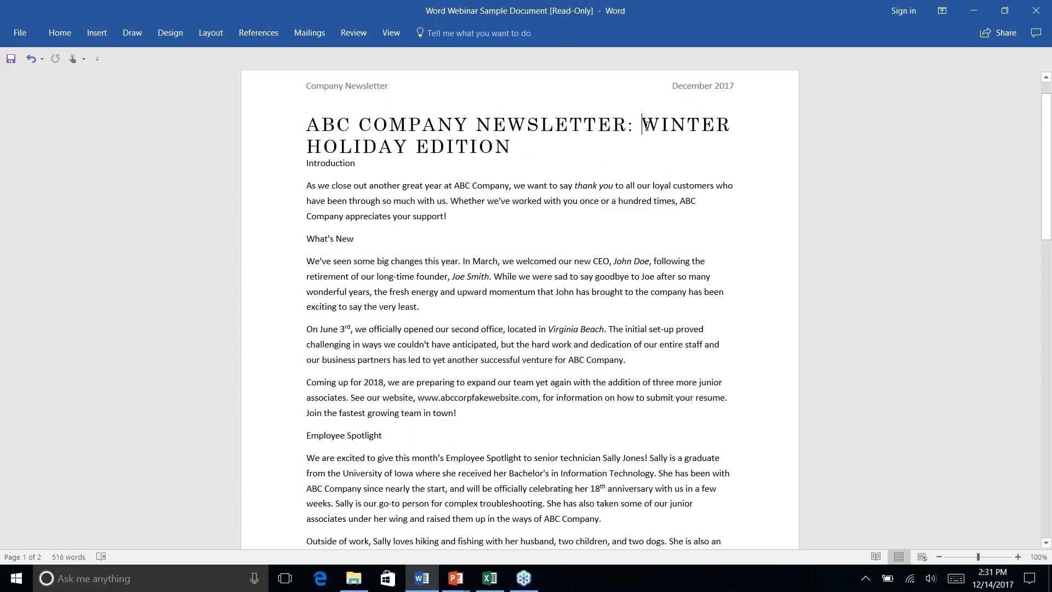
key(shift+Return)
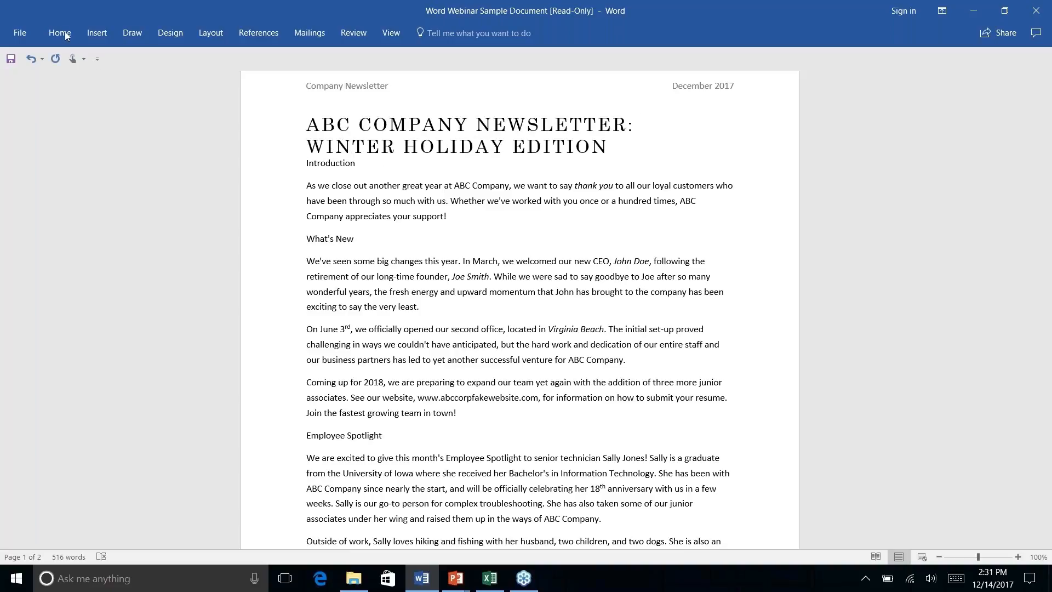
double_click(314, 164)
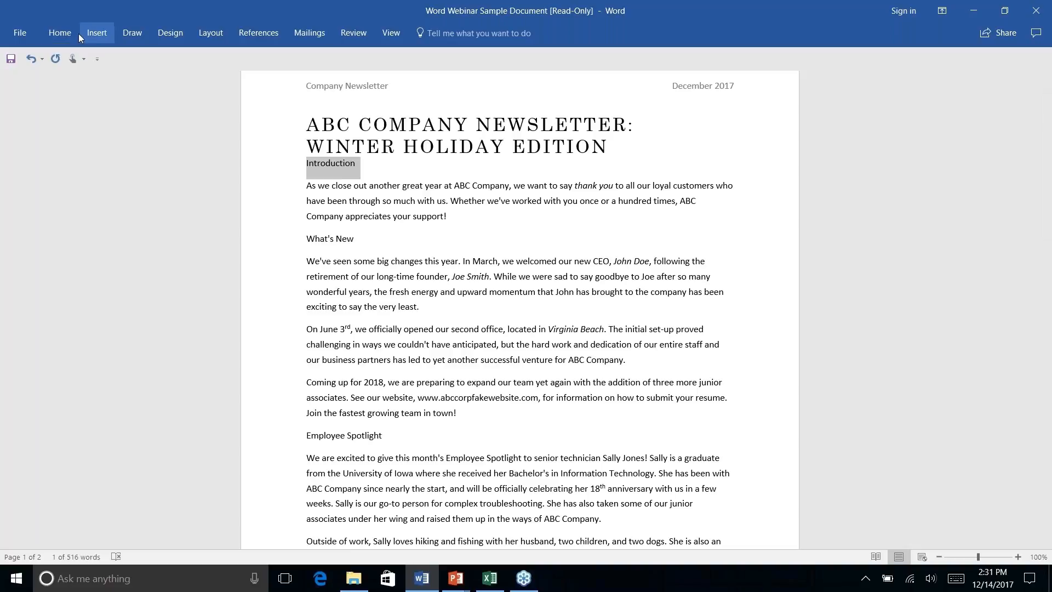
click(62, 33)
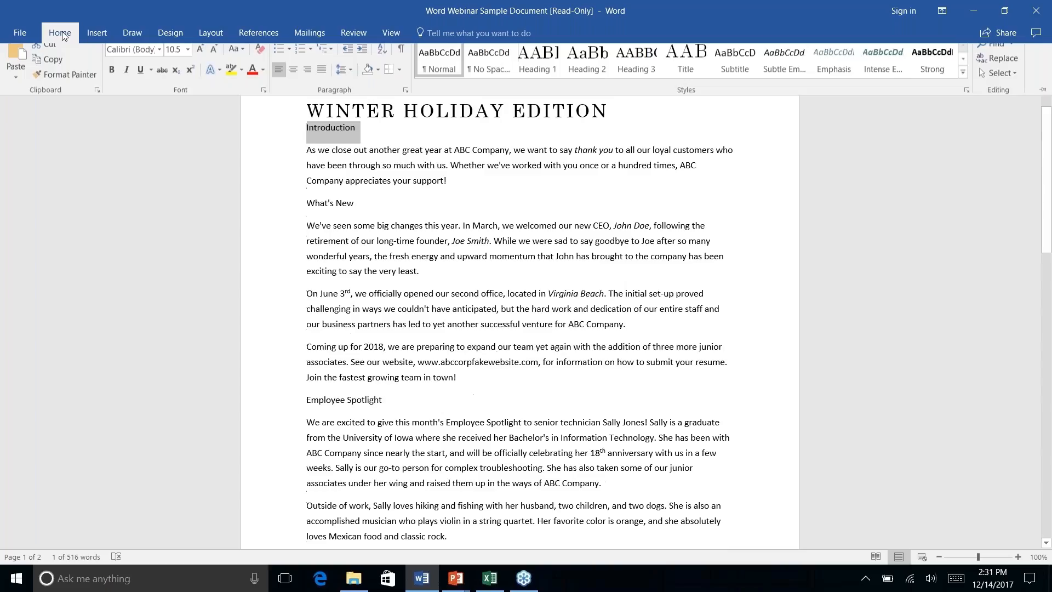
click(544, 70)
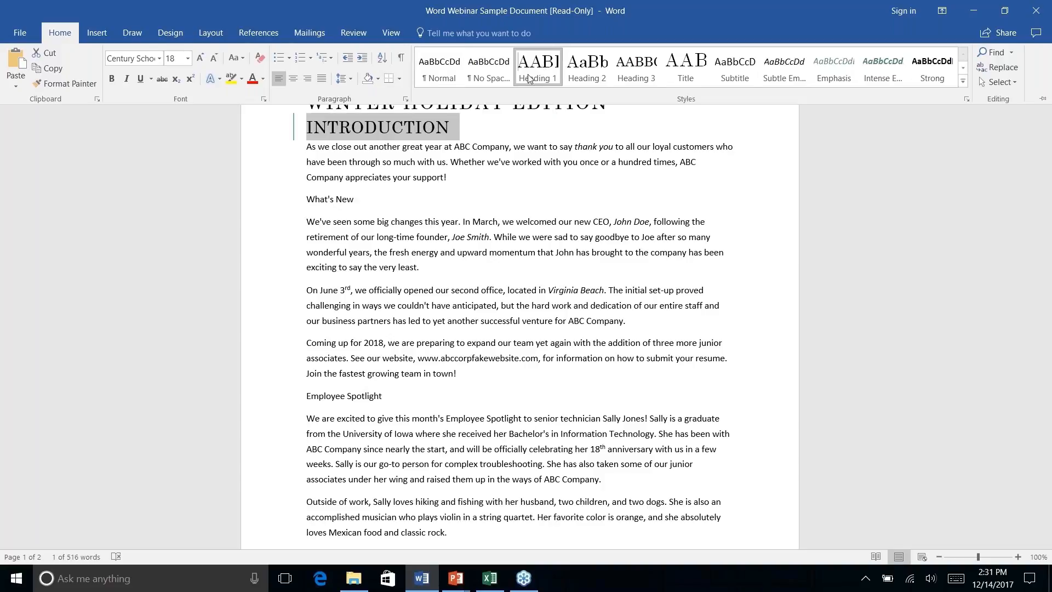
Step: Apply the Heading 2 style to the "What's New" line
click(327, 203)
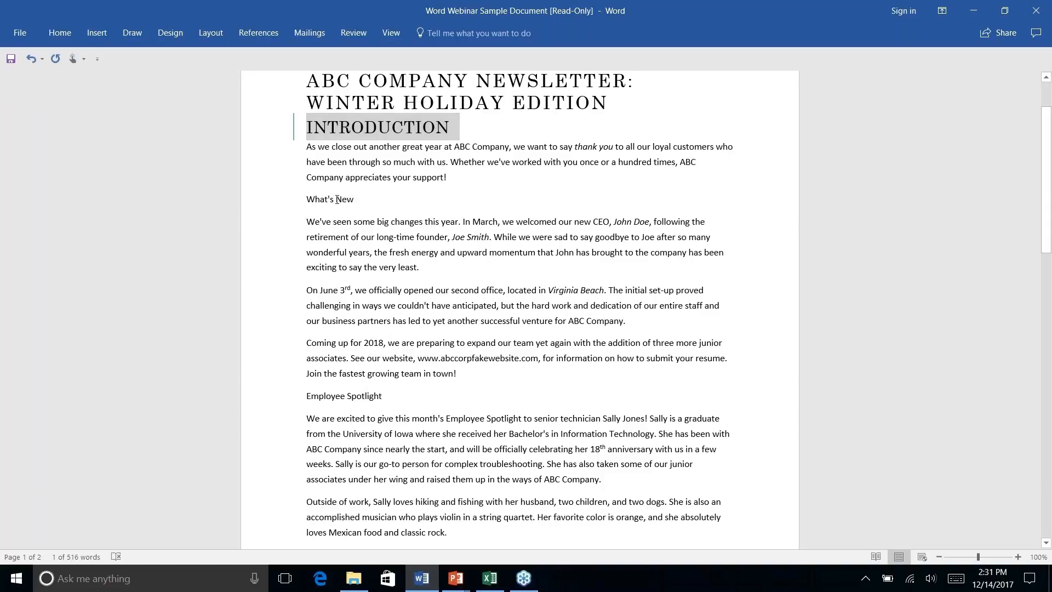
double_click(345, 201)
click(355, 203)
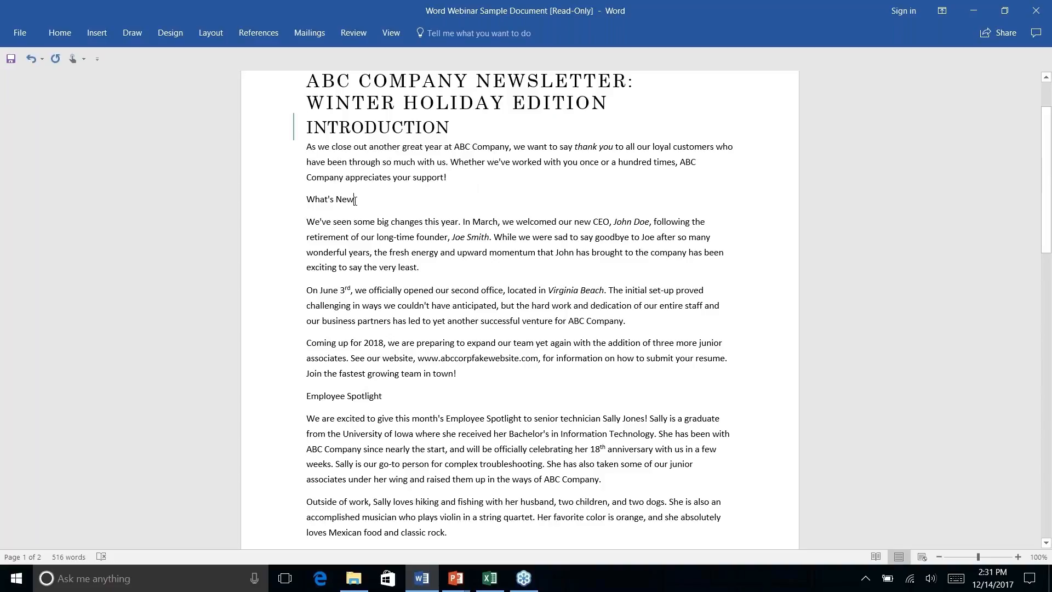
drag(355, 199, 289, 198)
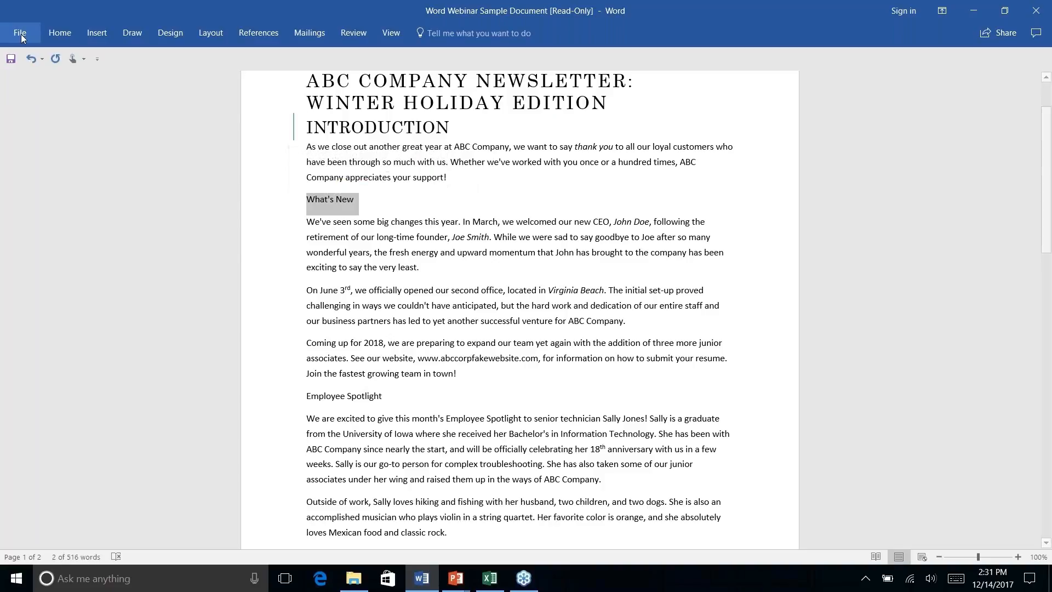
click(61, 34)
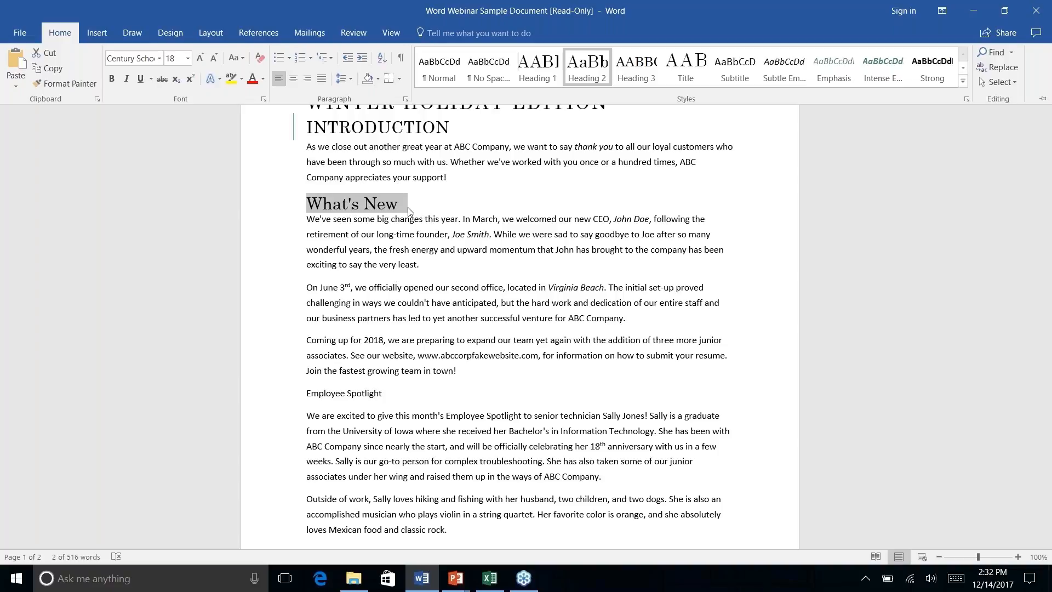
Step: Apply the Heading 1 style to the "Employee Spotlight" line
click(337, 394)
right_click(343, 394)
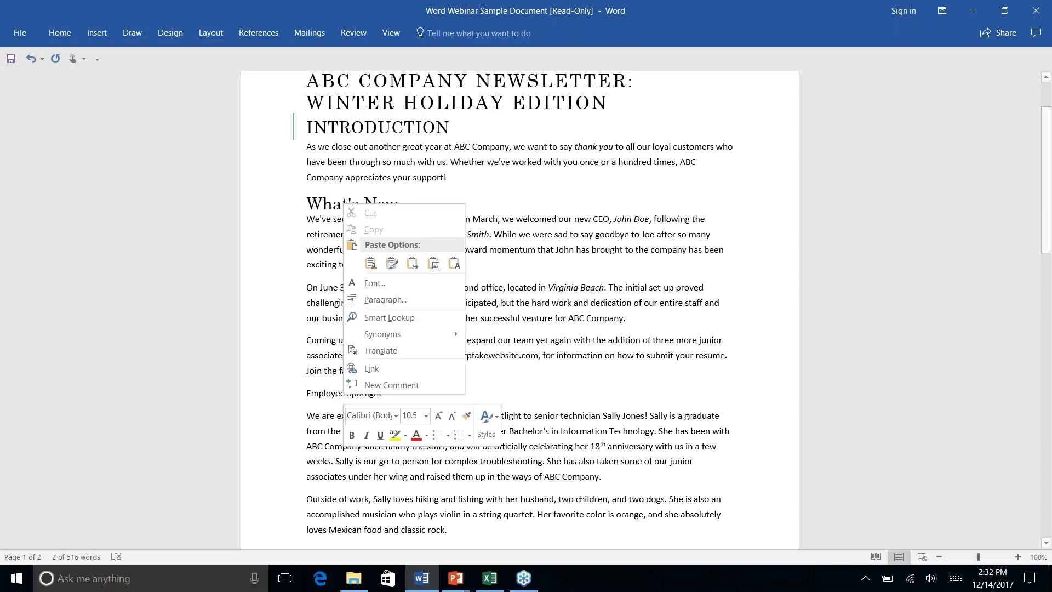
click(344, 394)
triple_click(310, 394)
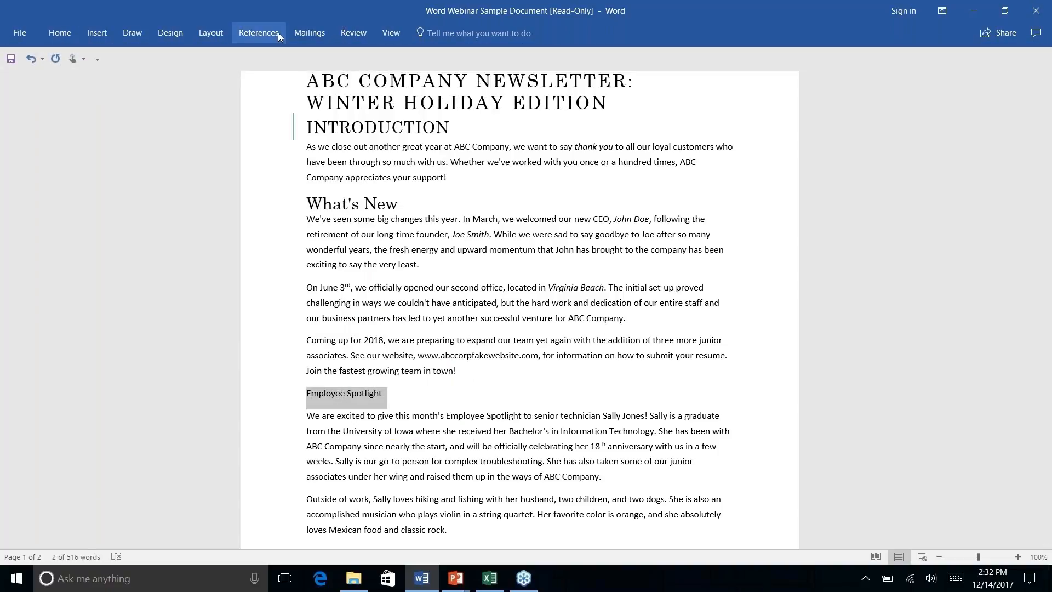
click(60, 34)
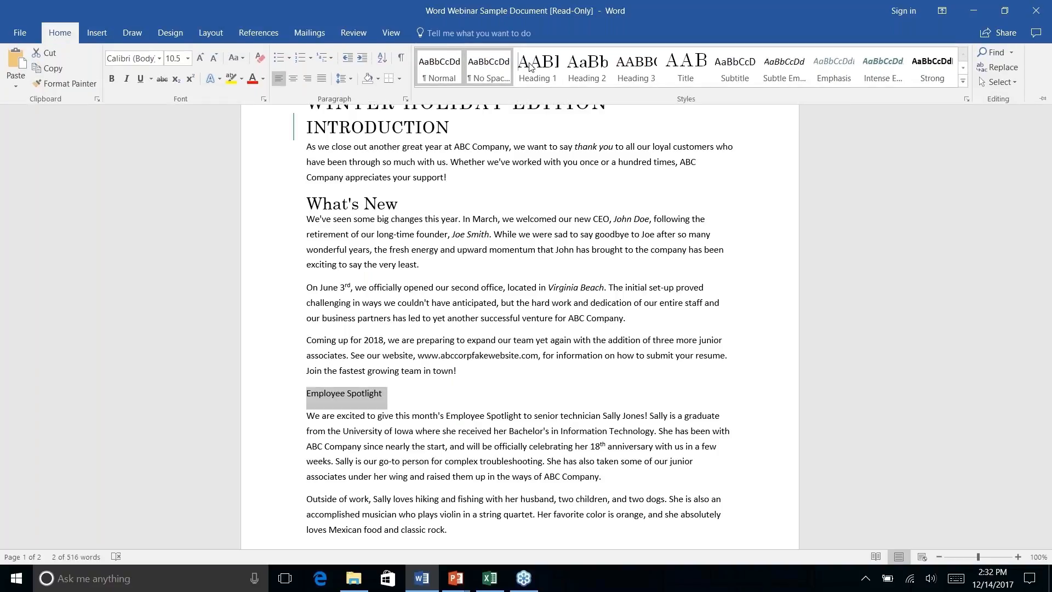
click(537, 65)
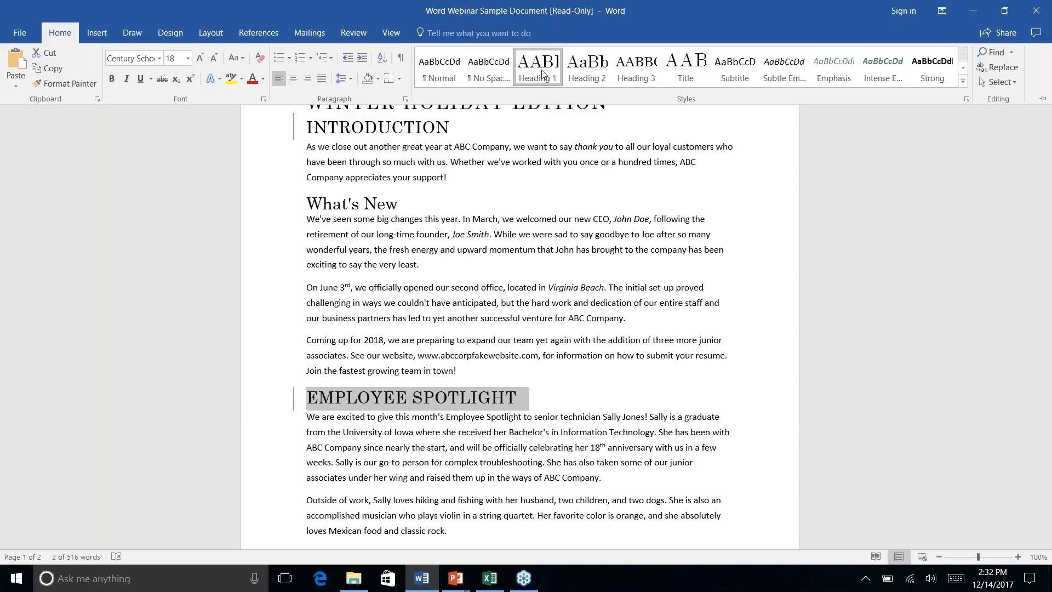
Step: Apply the Heading 1 style to the "History Lesson" line
scroll(519, 307, down, 4)
drag(306, 335, 368, 335)
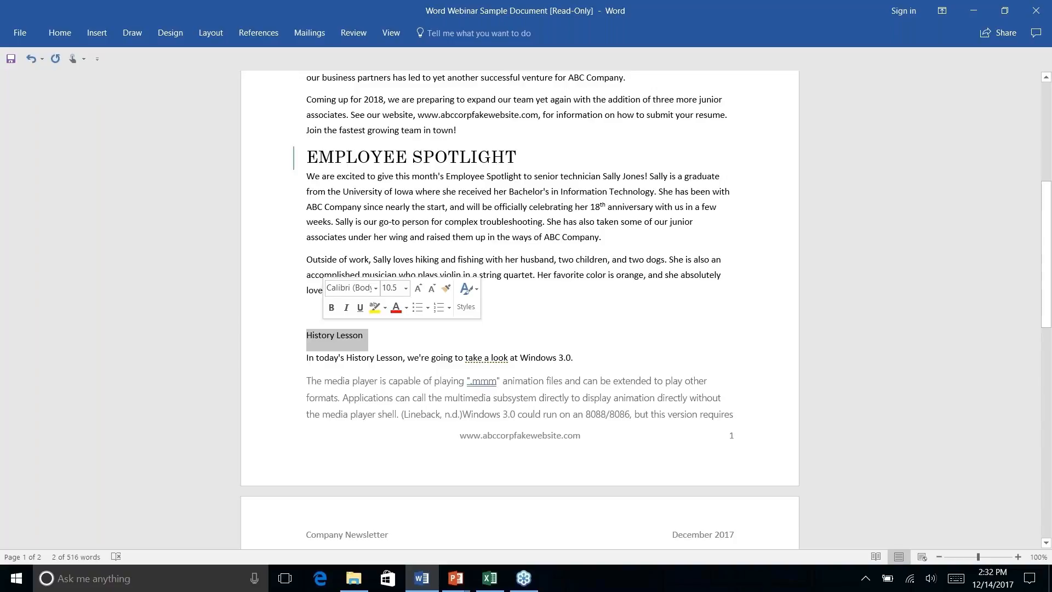
click(60, 33)
click(539, 69)
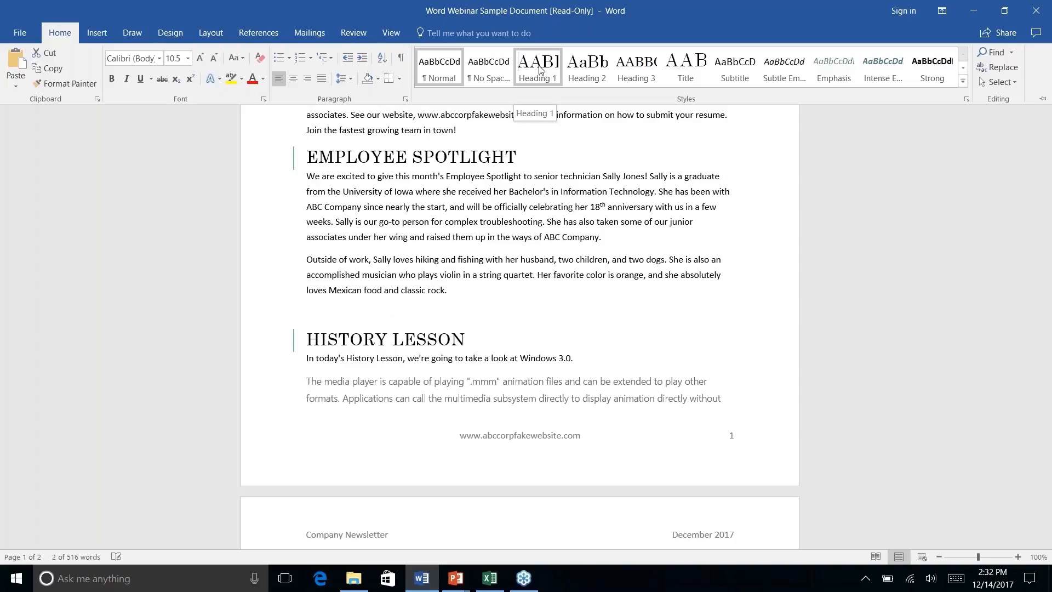
click(541, 70)
Step: Check which style the References heading on page 2 uses and bring up the options for the bibliography entries
scroll(362, 237, down, 8)
click(497, 235)
scroll(497, 234, up, 1)
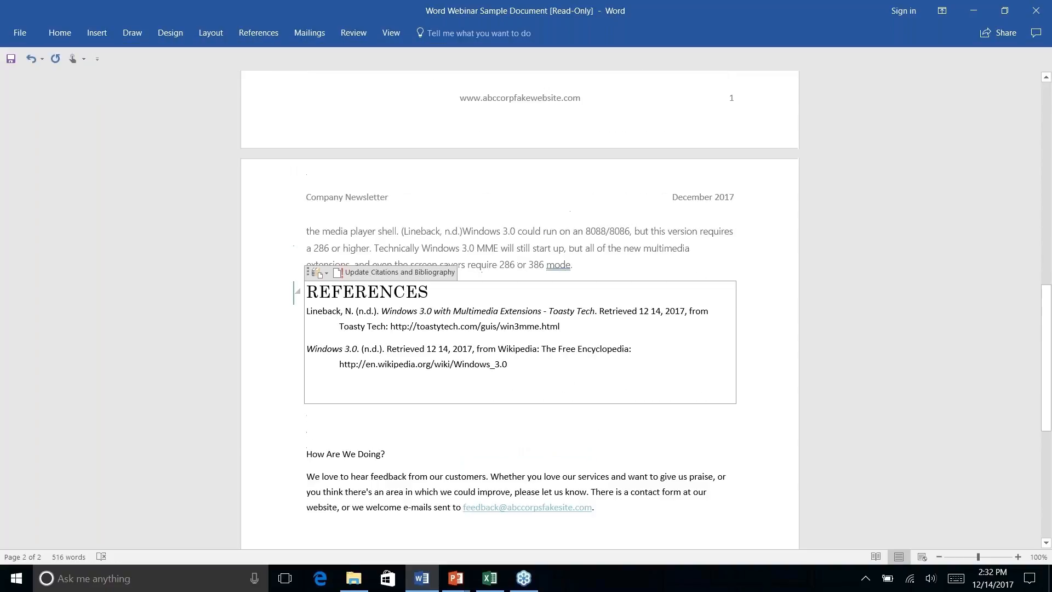
click(59, 32)
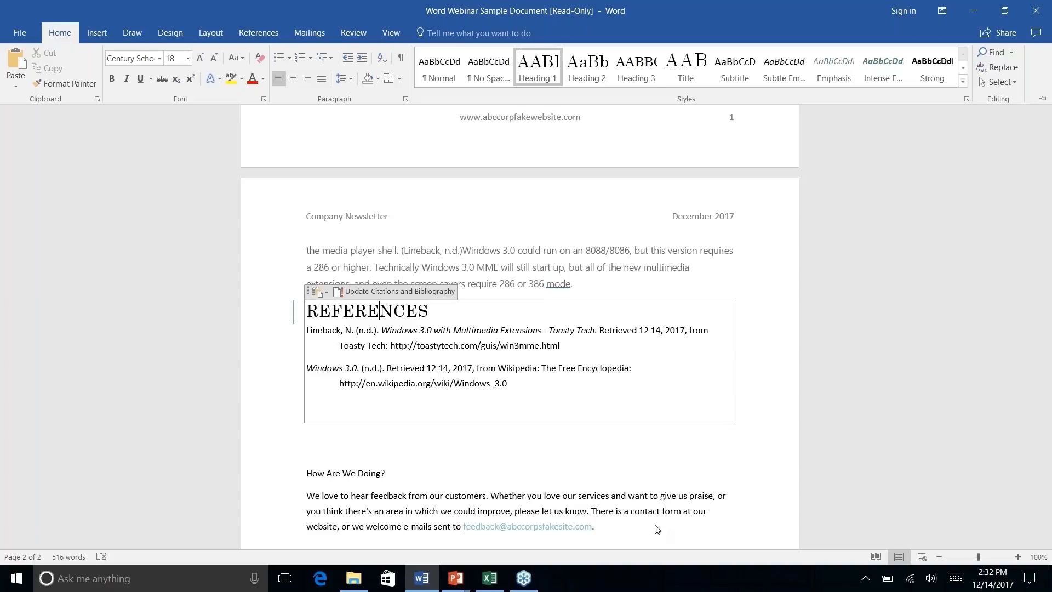
right_click(529, 370)
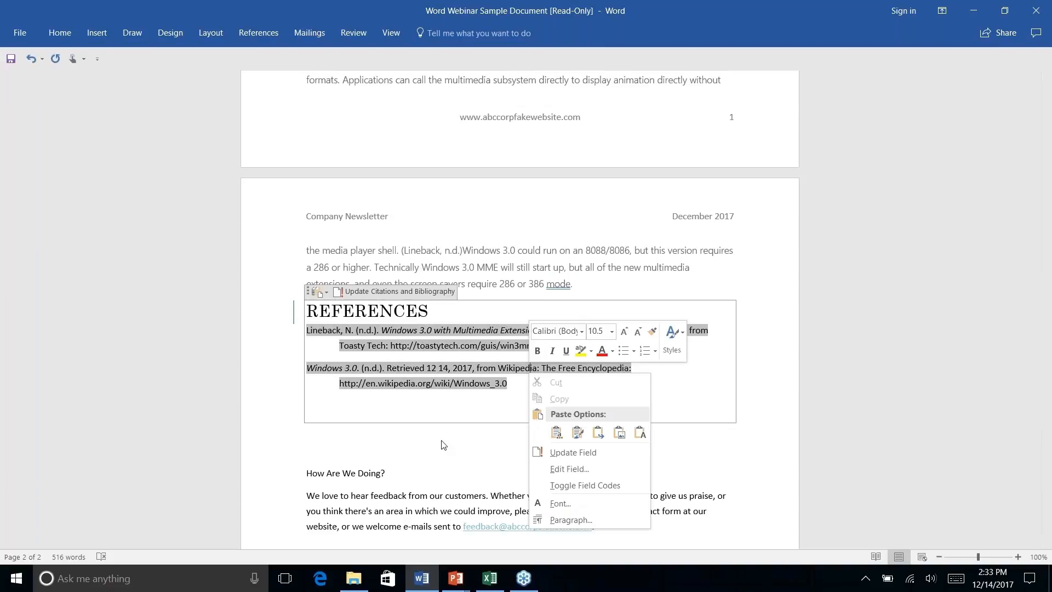
Step: Delete the References bibliography block and one extra blank line below the History Lesson text on page 2
key(Escape)
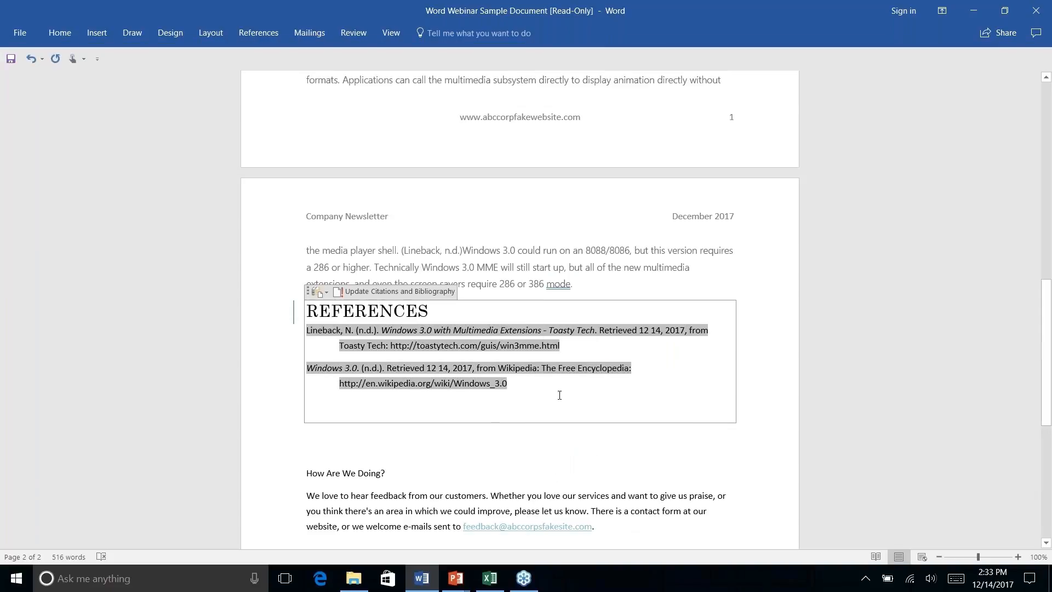
key(Delete)
right_click(635, 434)
click(533, 387)
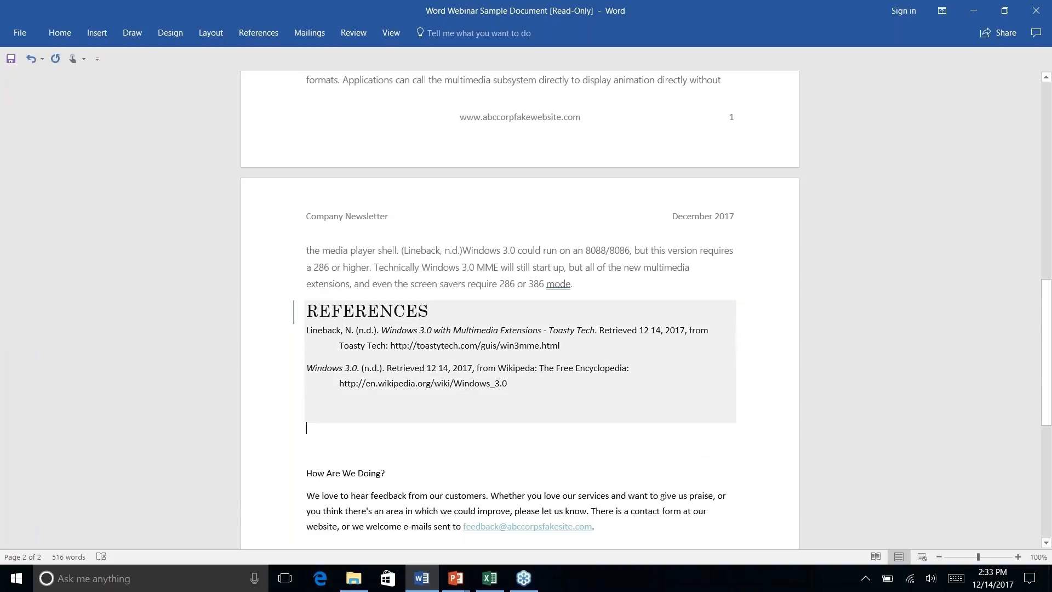
click(533, 388)
drag(539, 387, 307, 283)
drag(414, 375, 305, 311)
key(Delete)
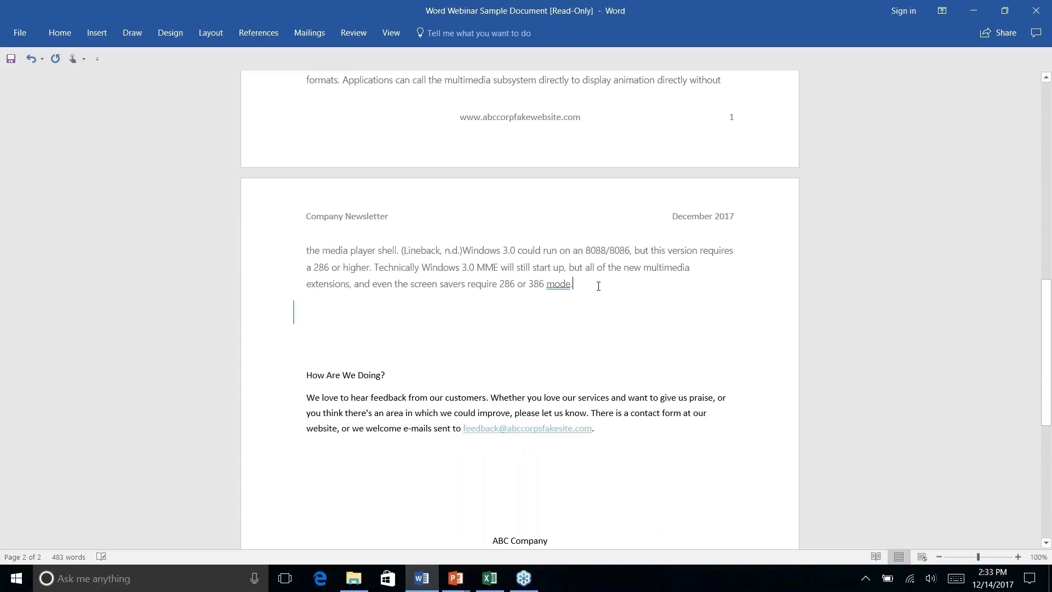
key(Delete)
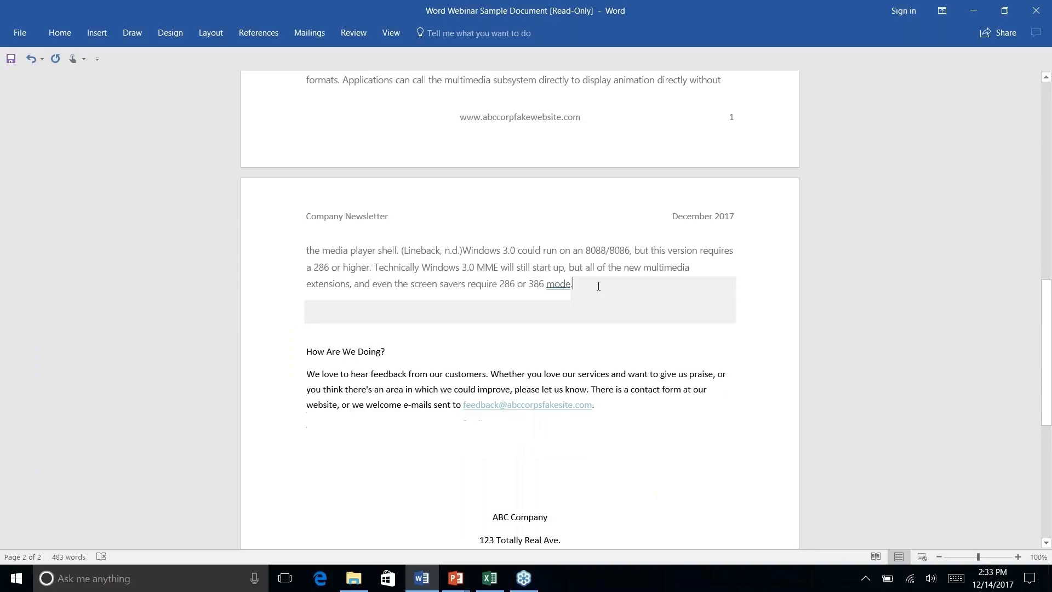
key(Down)
key(Down)
key(Down)
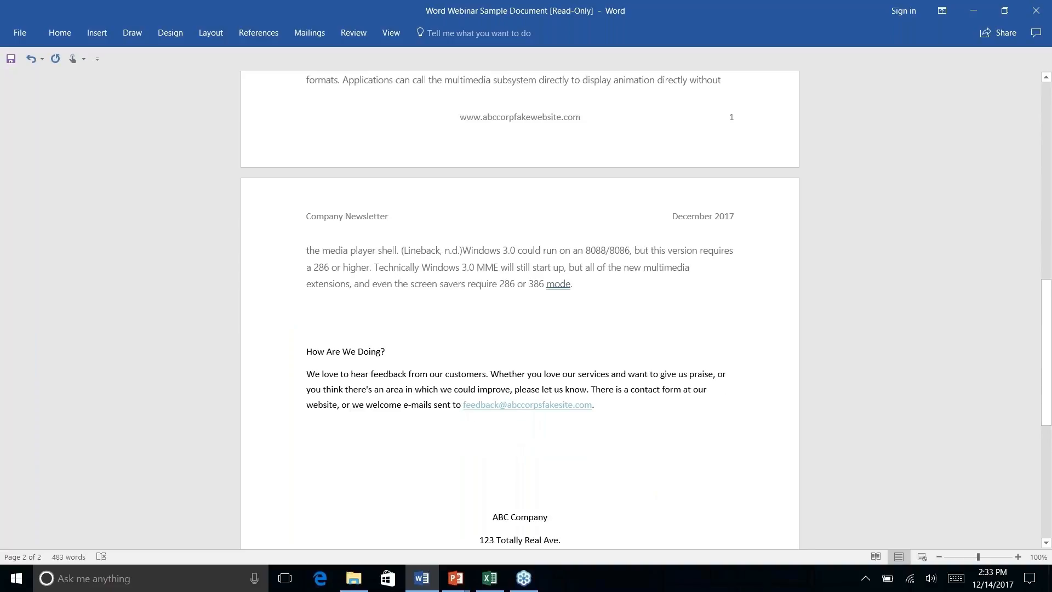
Step: Apply the Heading 1 style to the "How Are We Doing?" line
click(308, 306)
right_click(439, 334)
scroll(373, 298, up, 1)
click(373, 298)
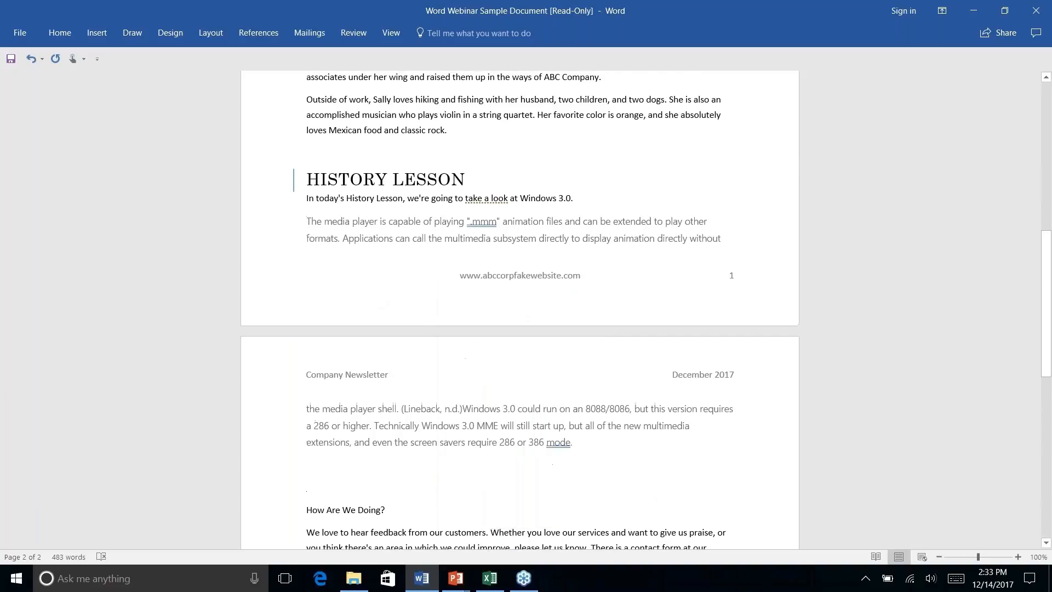
scroll(380, 256, up, 3)
scroll(380, 256, down, 12)
scroll(380, 256, up, 5)
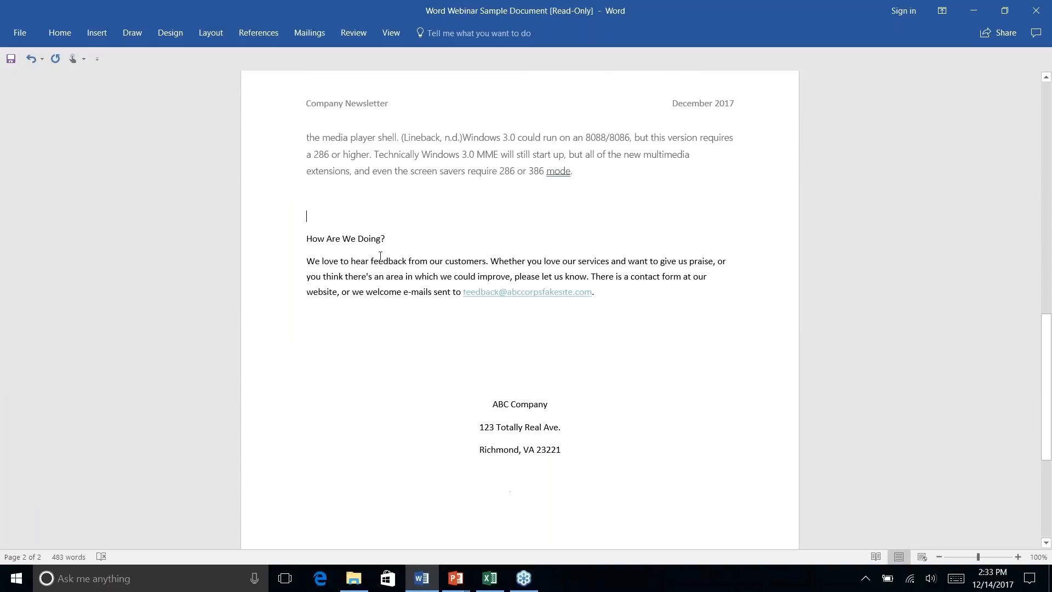
right_click(380, 257)
triple_click(353, 259)
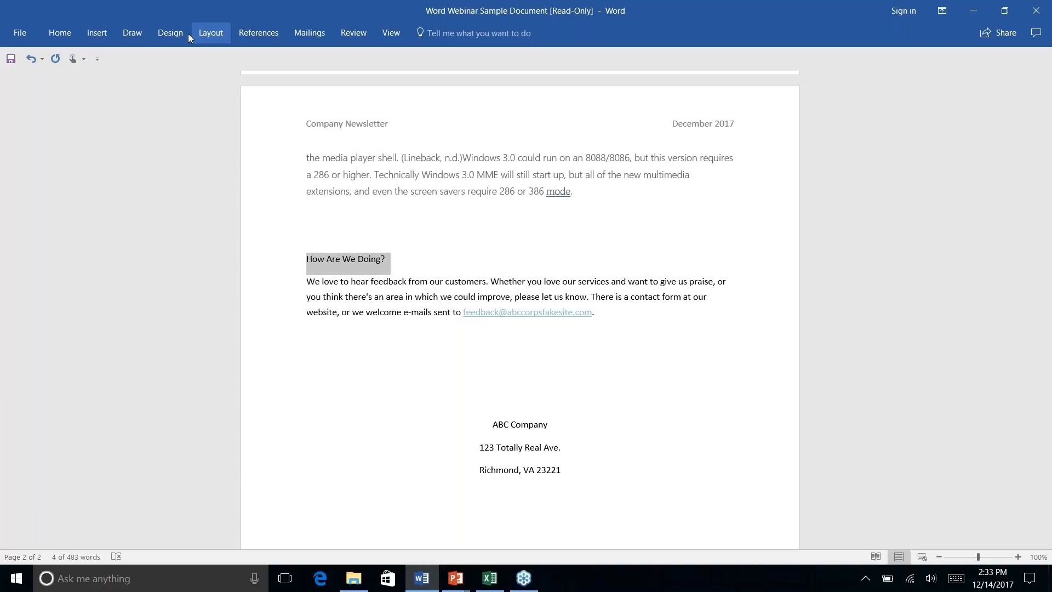
click(60, 34)
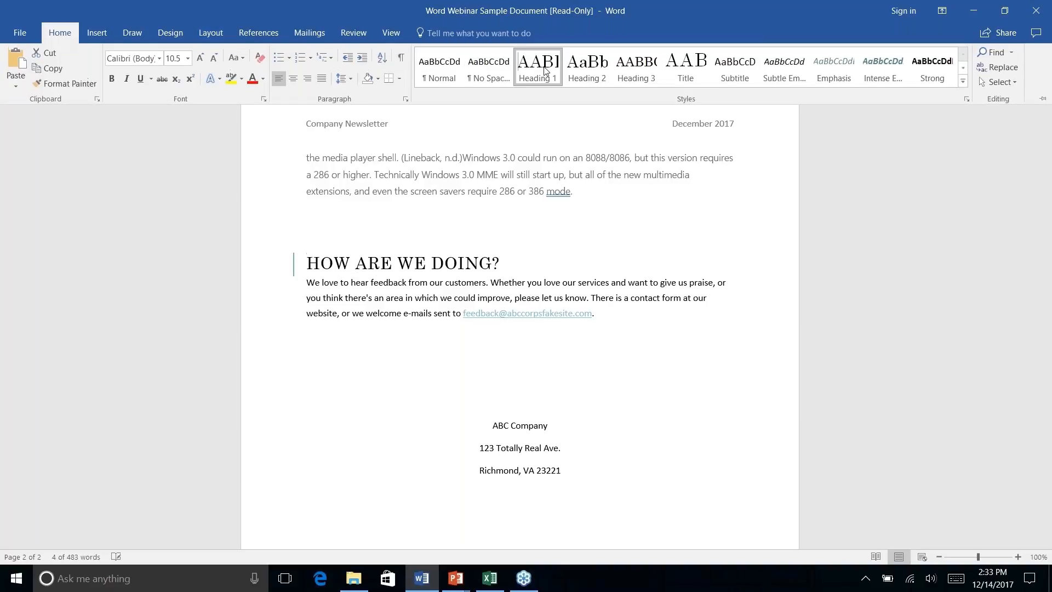
click(538, 66)
Step: Return to the Word document and add a blank line between the newsletter title and the Introduction heading
scroll(584, 256, down, 5)
scroll(519, 306, up, 15)
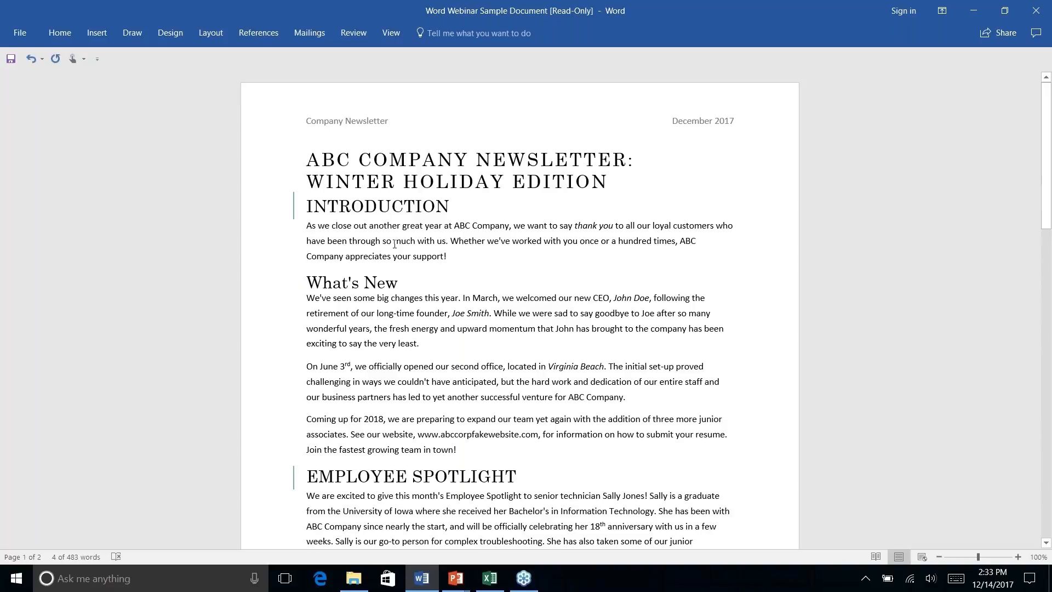
click(395, 244)
click(363, 214)
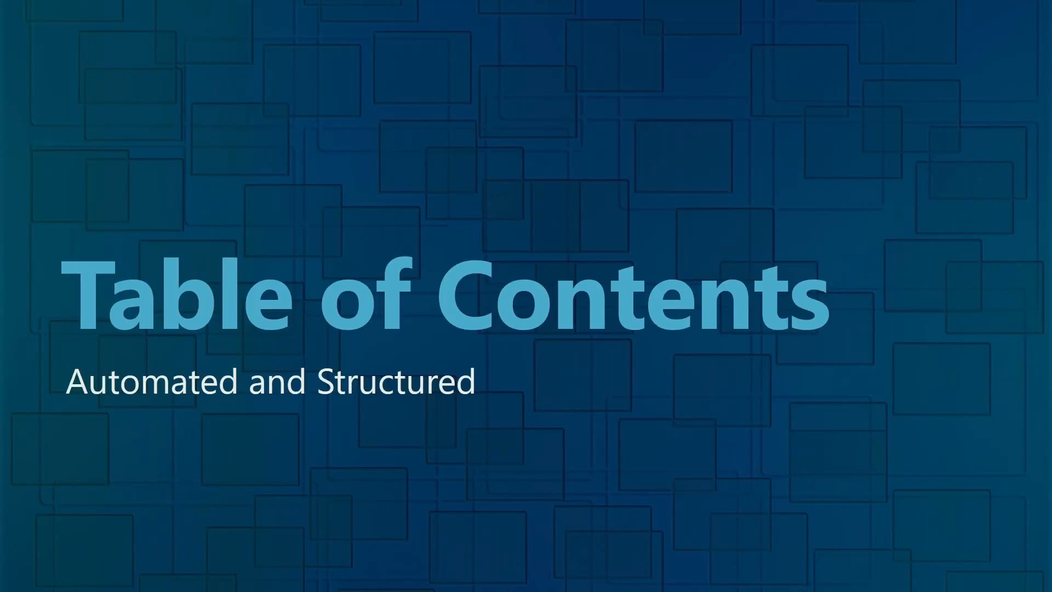
key(alt+Tab)
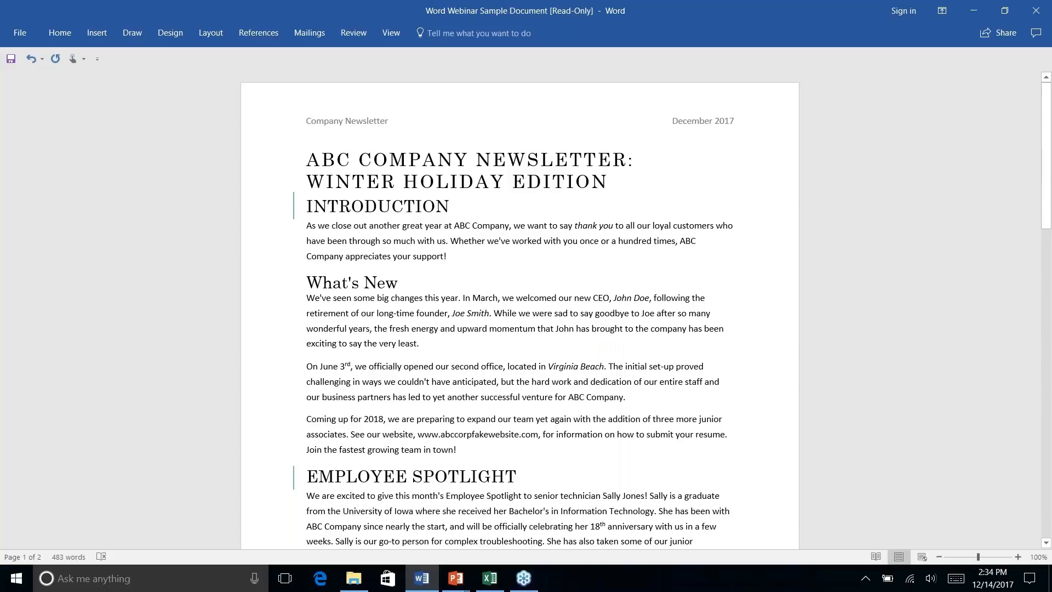
key(Return)
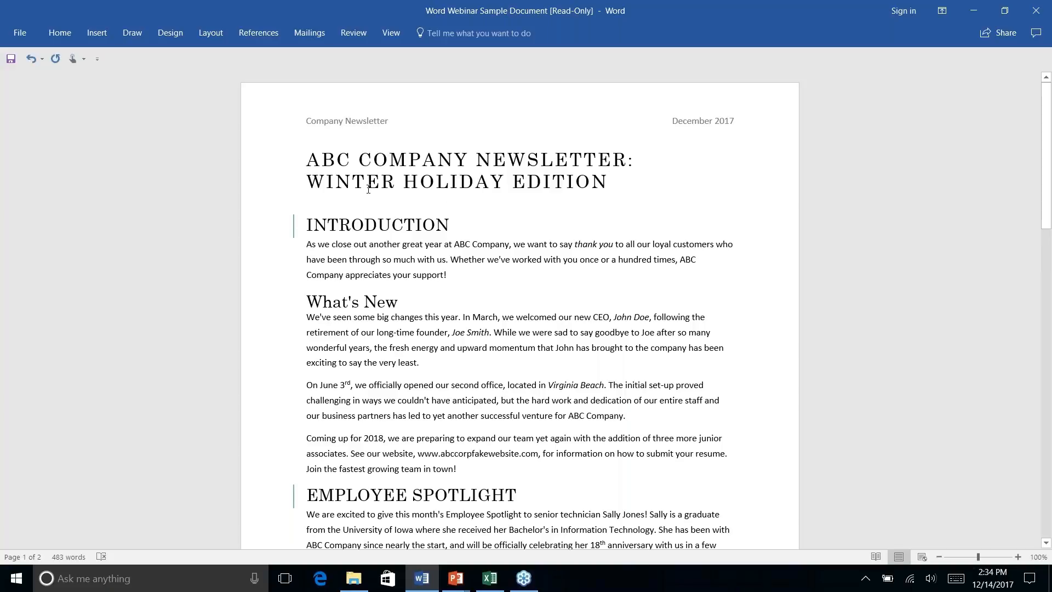
Step: Insert the Automatic Table 1 table of contents on the blank line below the newsletter title
click(449, 195)
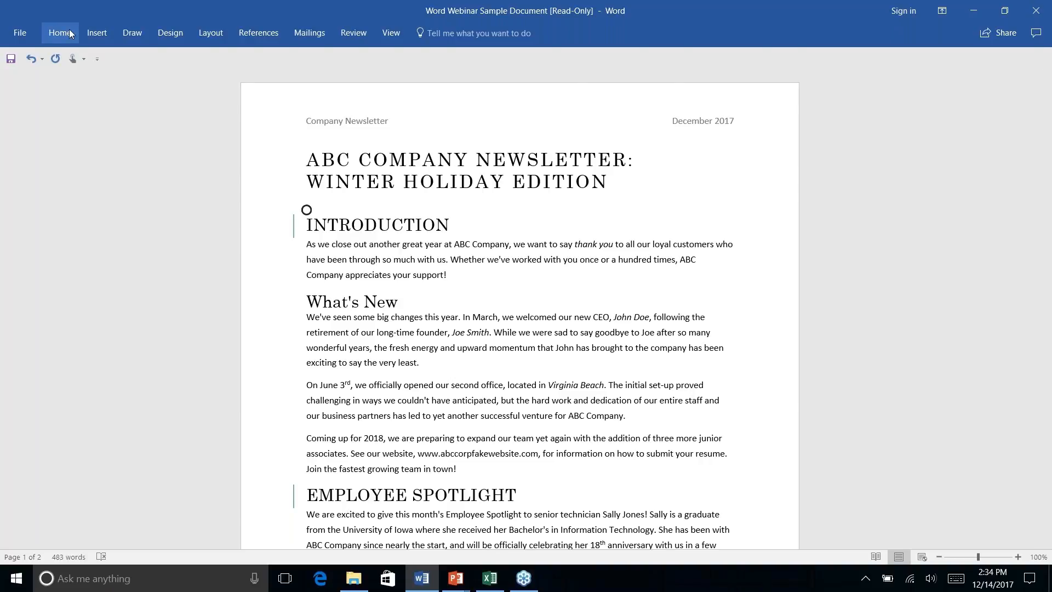
click(255, 32)
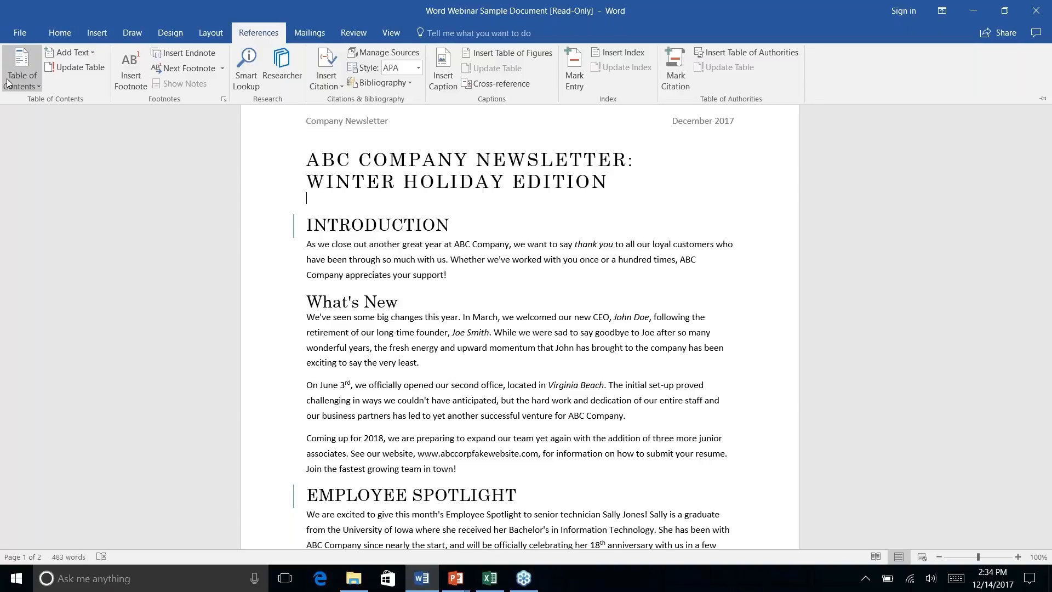
click(34, 85)
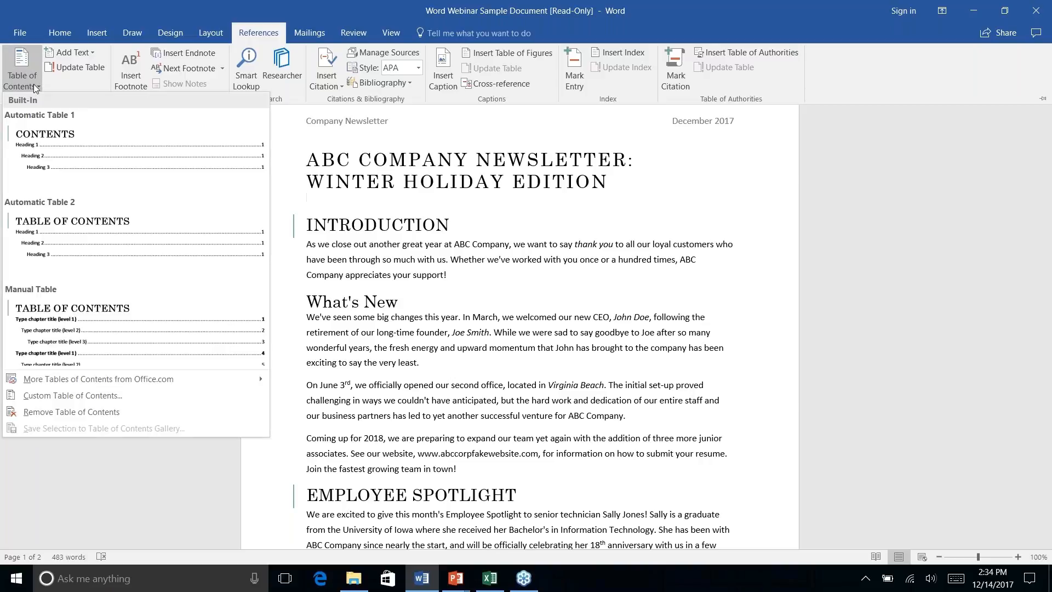
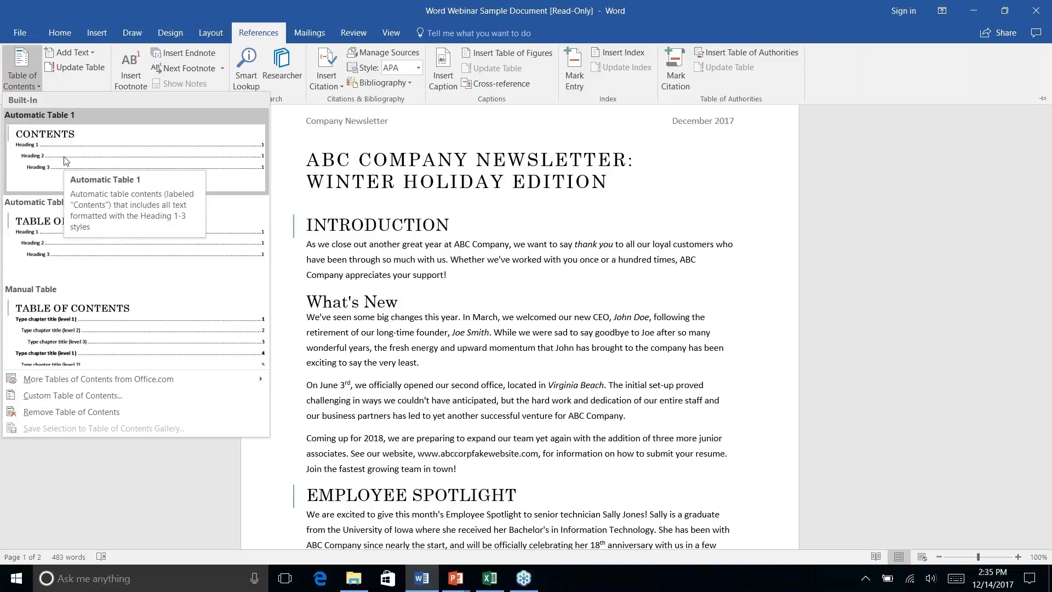
right_click(47, 161)
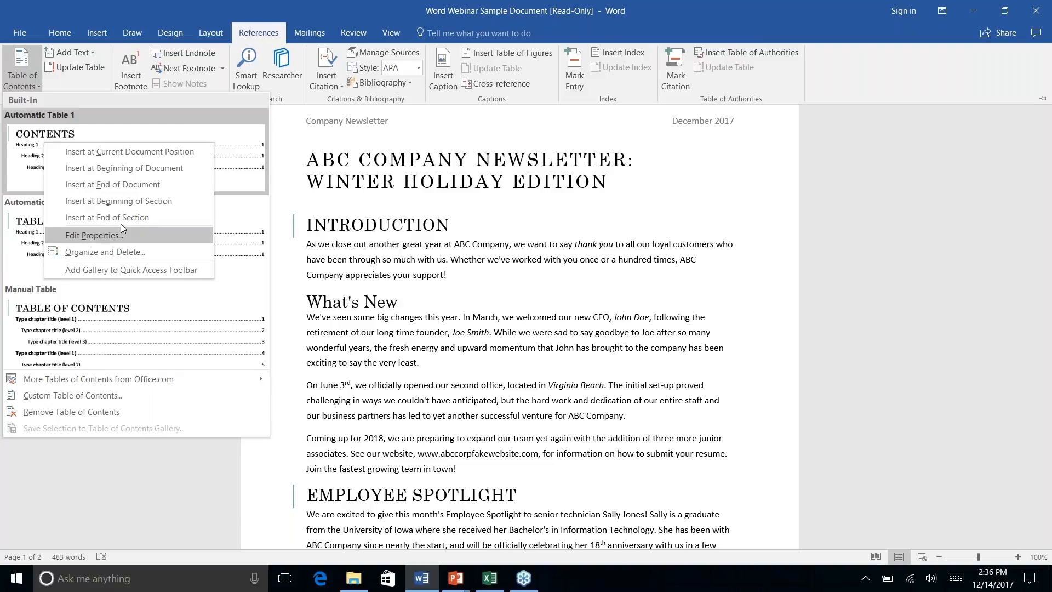
key(Escape)
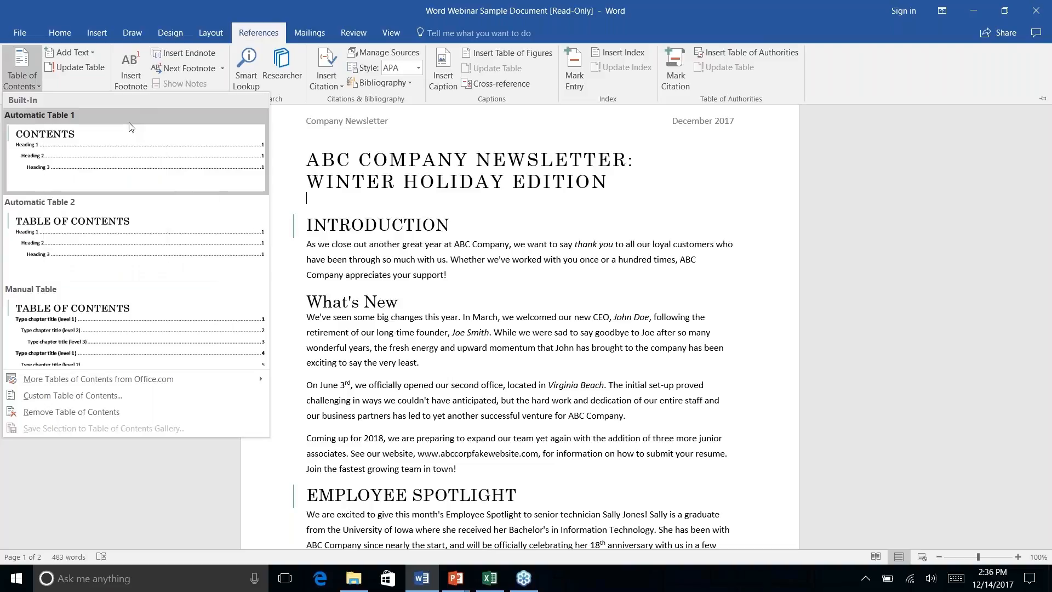
key(Escape)
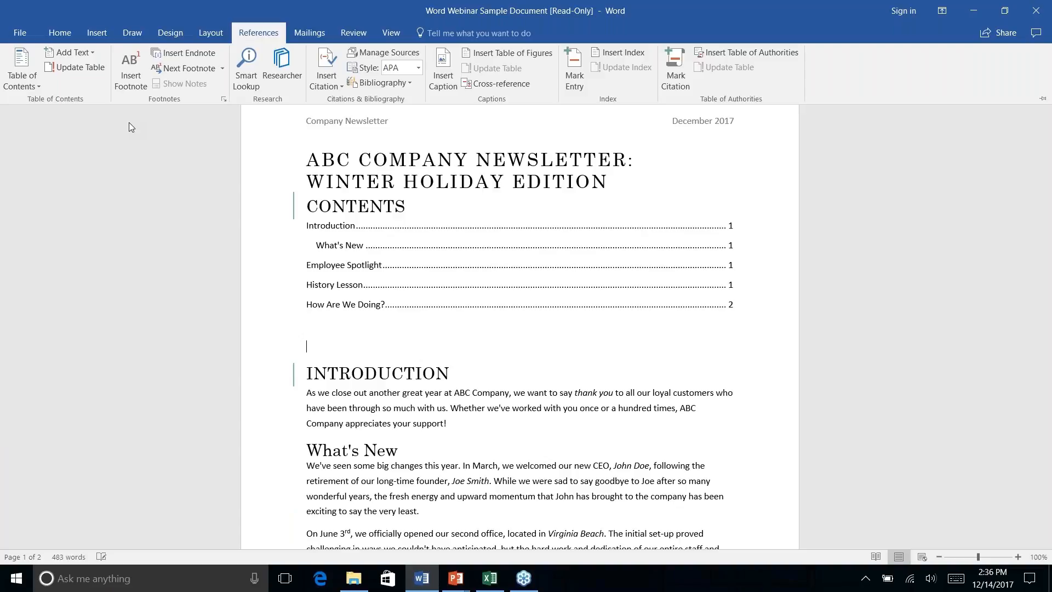
Step: Add a blank line between the newsletter title and the table of contents
click(621, 267)
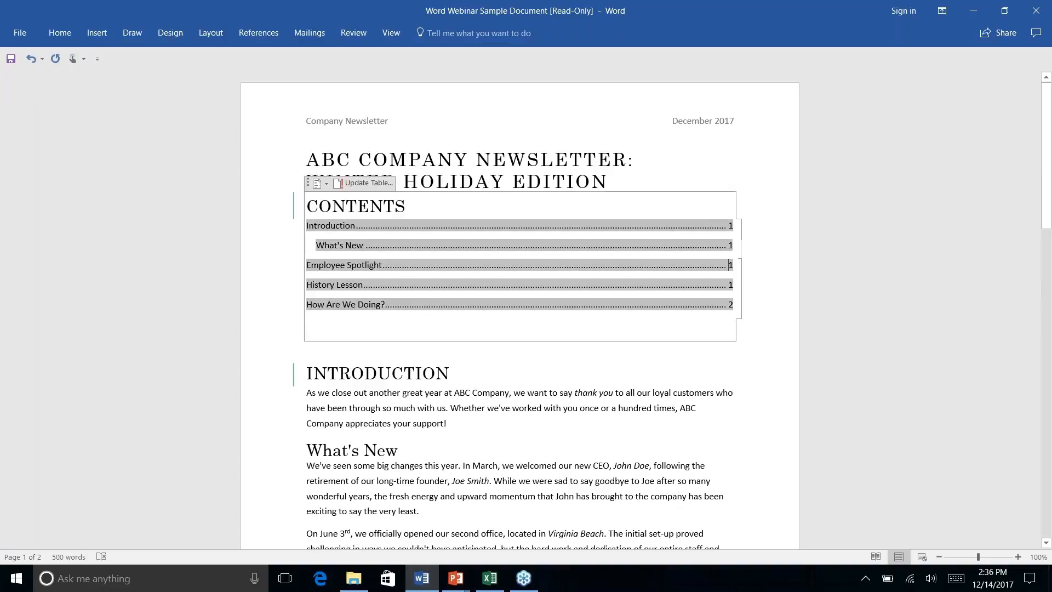
click(619, 182)
key(Return)
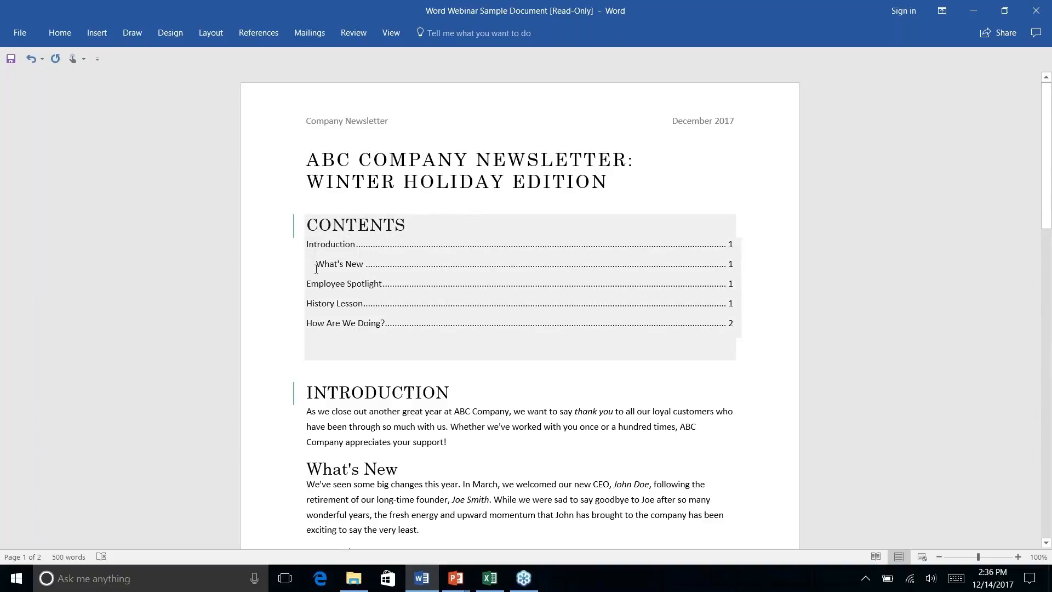
Step: Follow the What's New entry in the table of contents to its section and review the surrounding text
ctrl+click(326, 261)
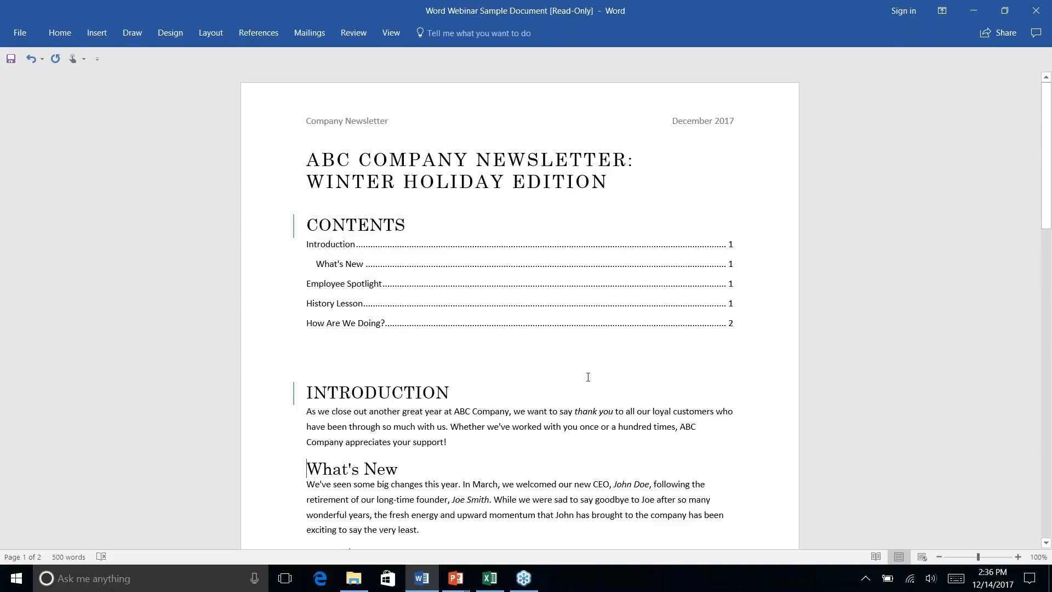
scroll(587, 378, down, 5)
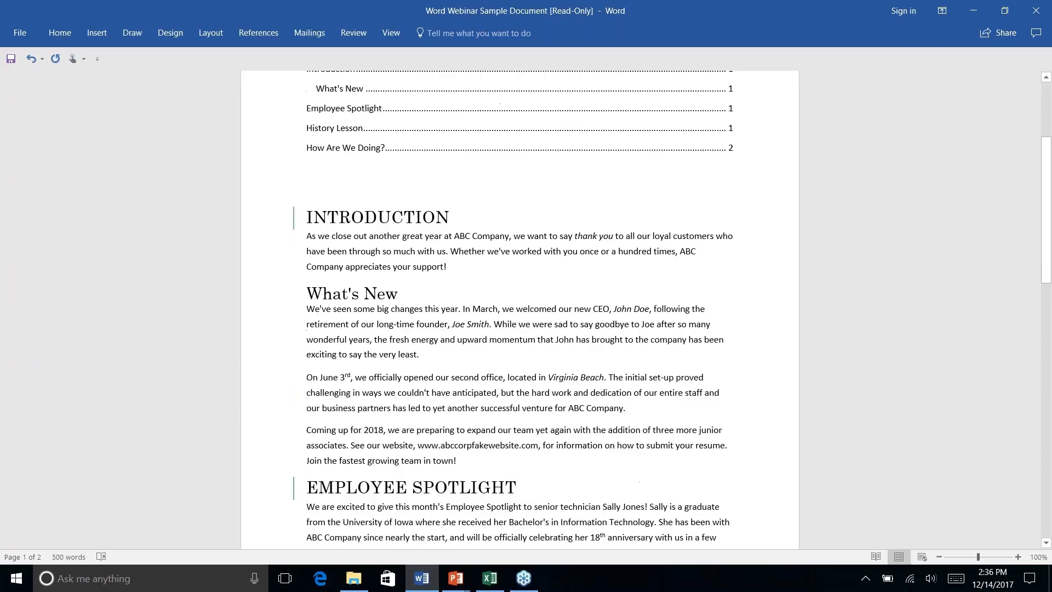
scroll(583, 367, up, 5)
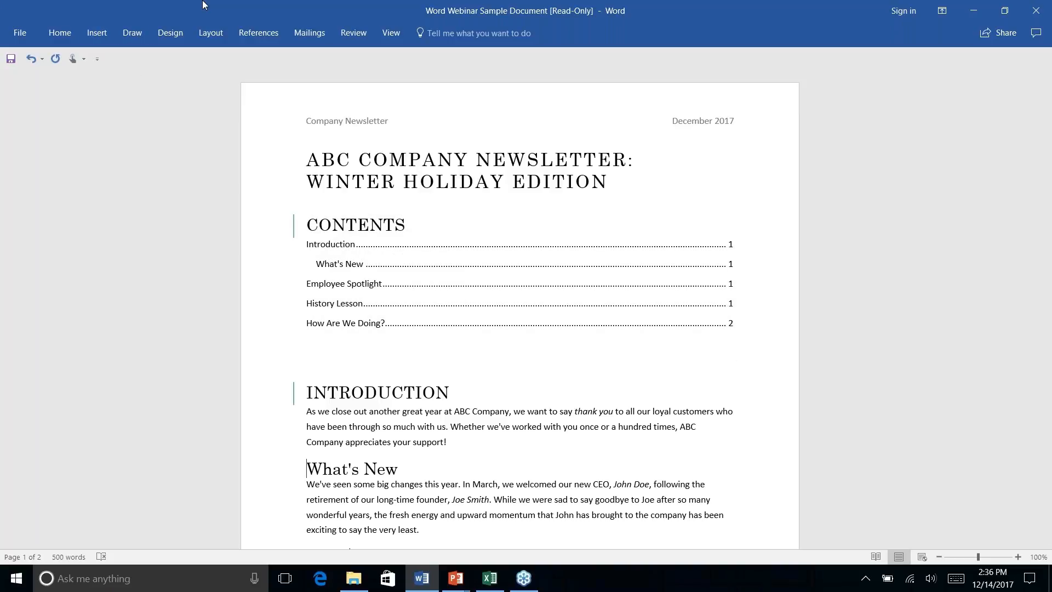
click(262, 33)
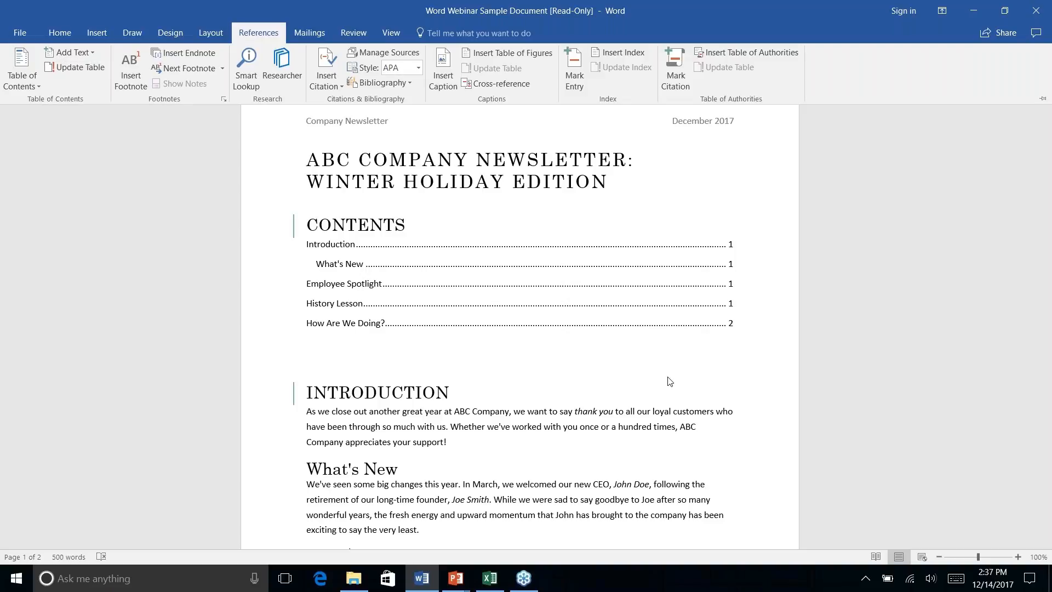
key(ctrl+F1)
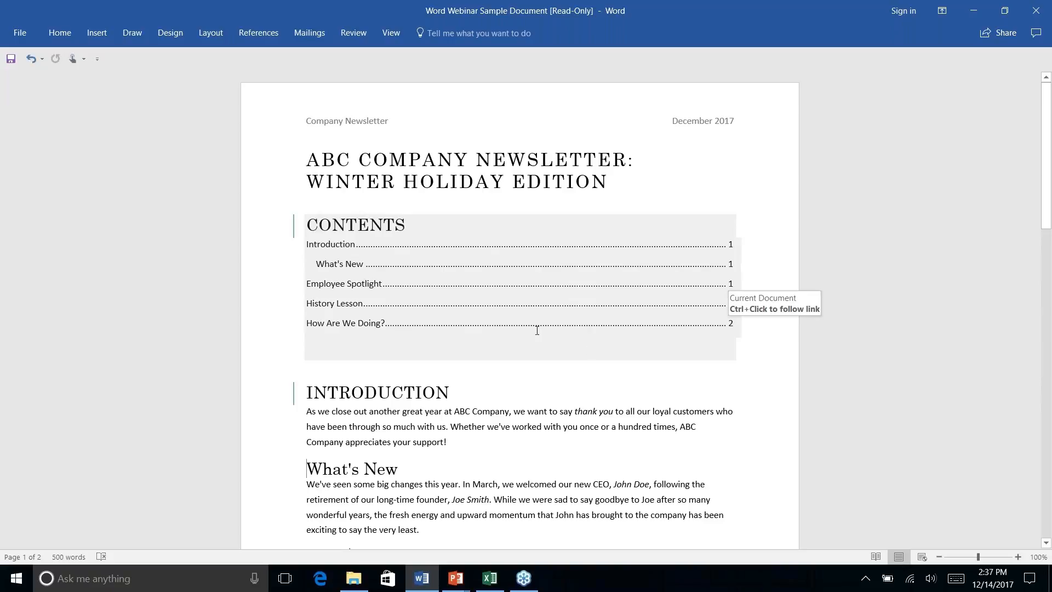
click(546, 365)
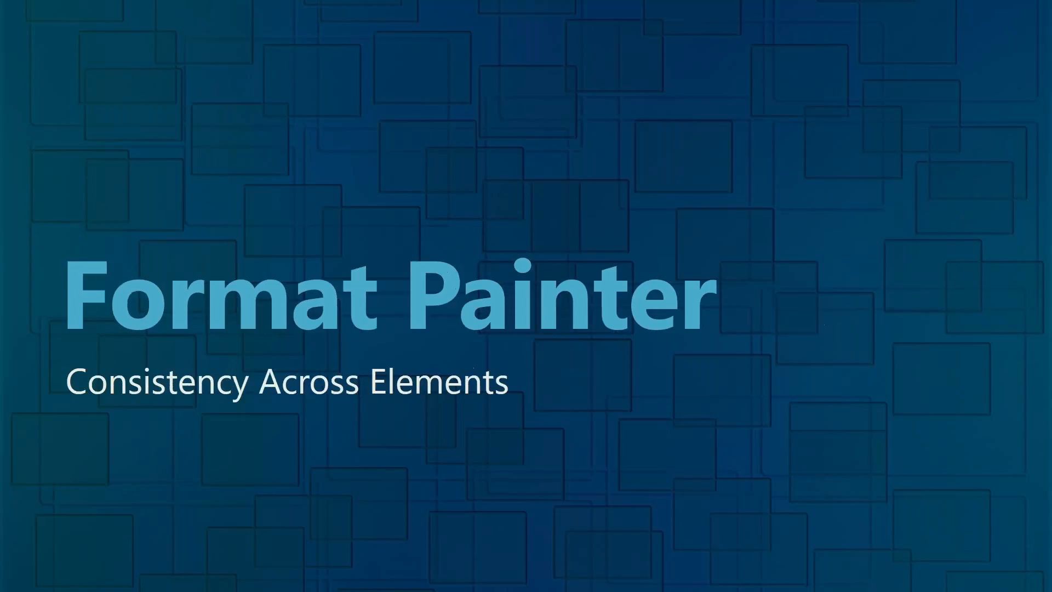
Step: Switch back to the Word document and go to the company address block at the end of page 2
key(alt+Tab)
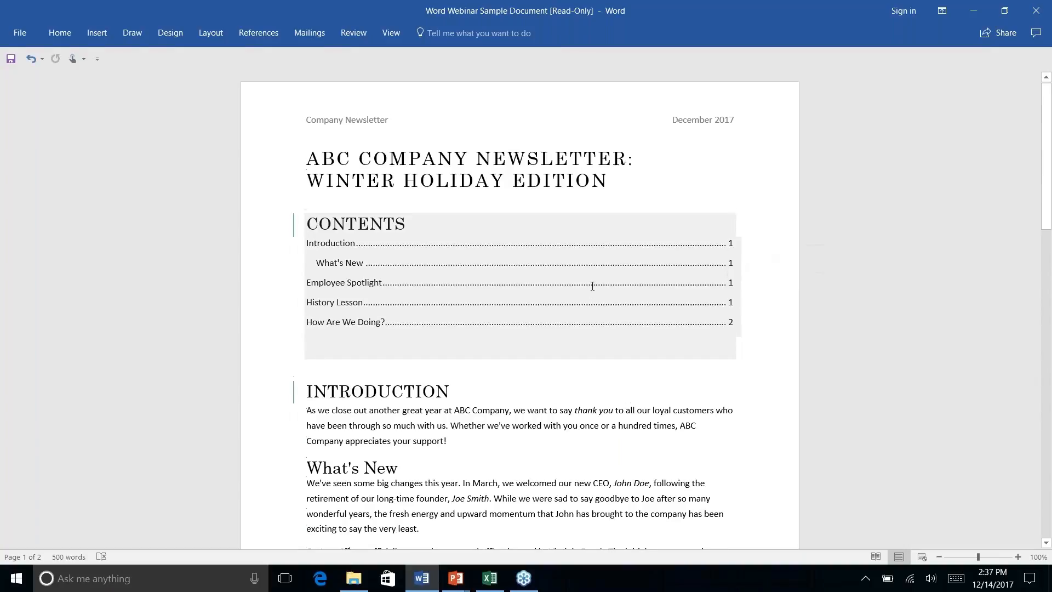
ctrl+click(592, 286)
scroll(592, 285, down, 10)
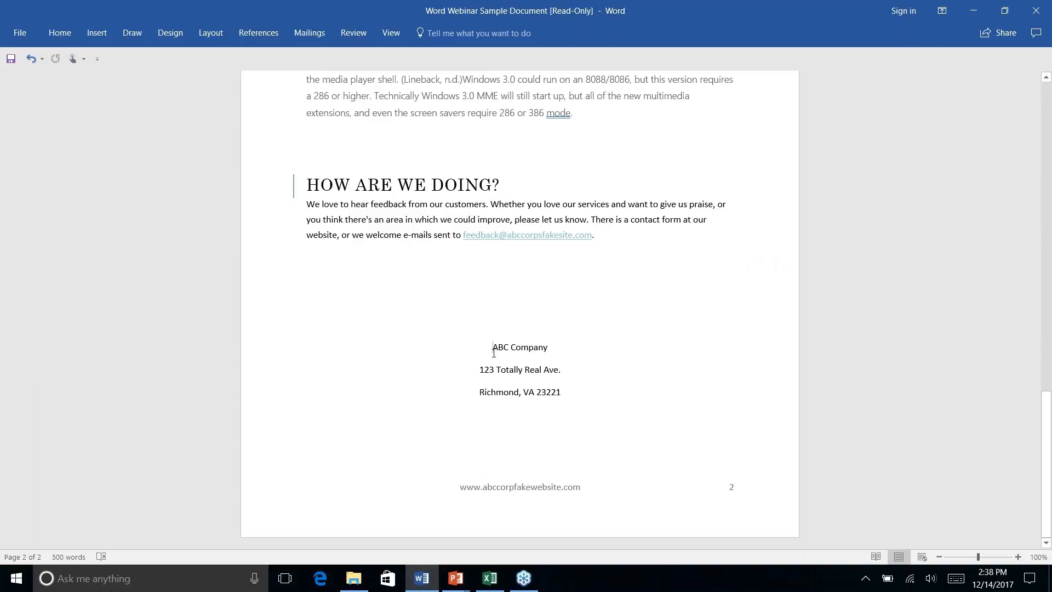
click(99, 34)
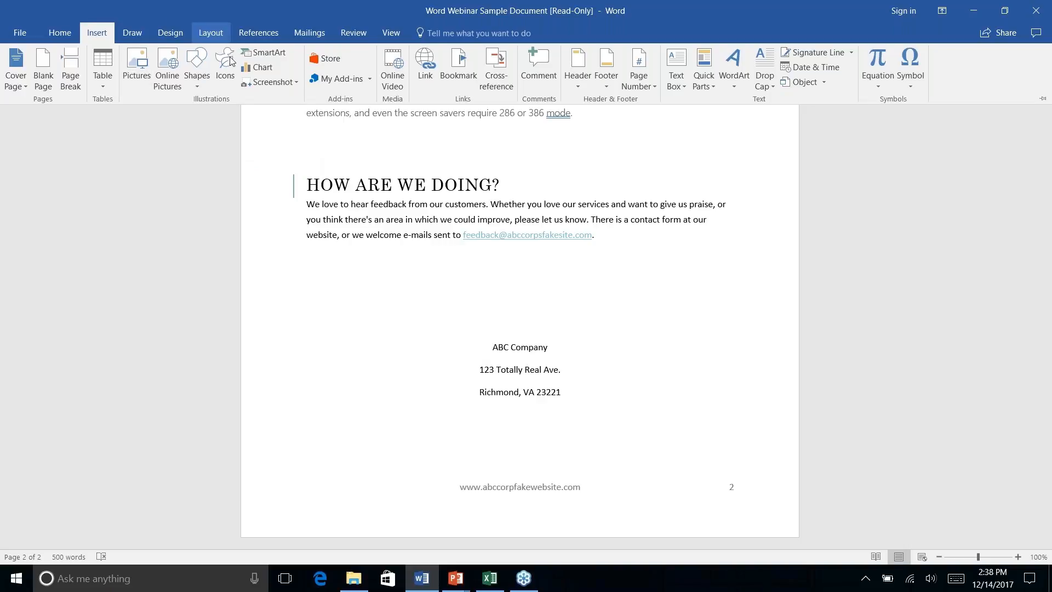
right_click(197, 86)
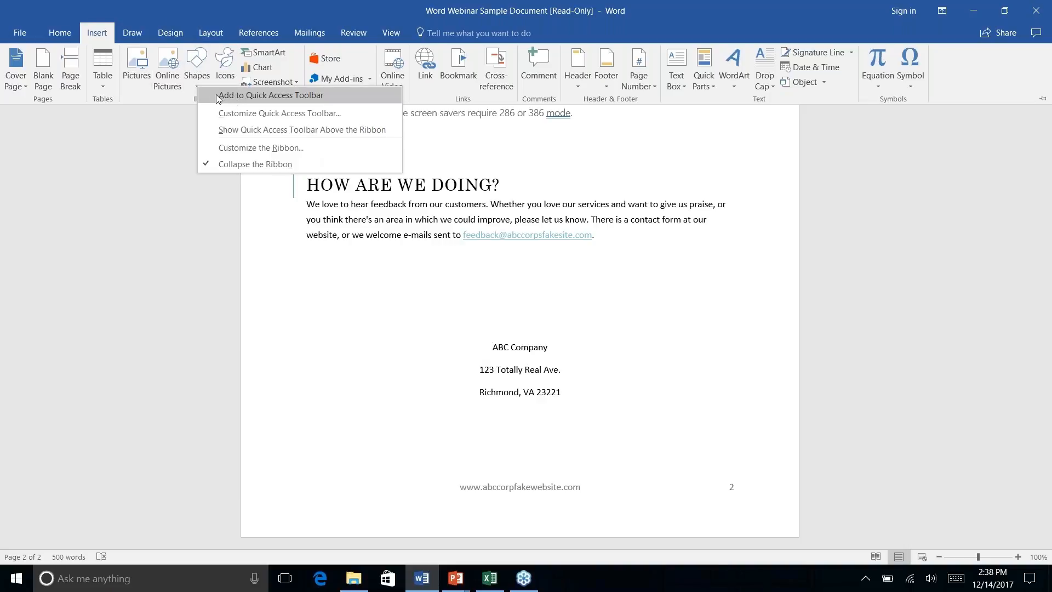
click(198, 62)
click(197, 62)
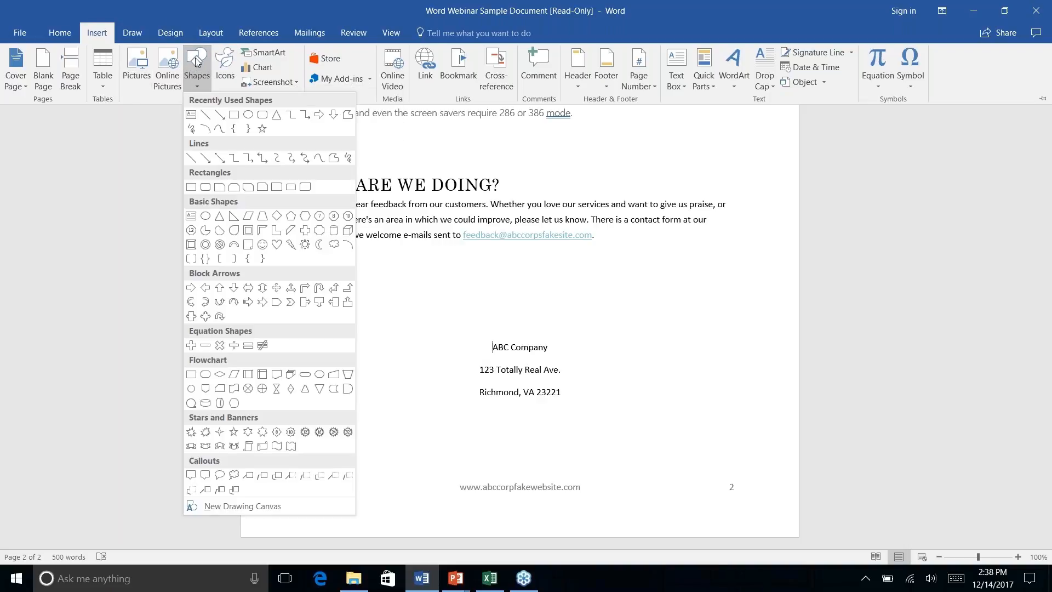
click(263, 116)
key(Escape)
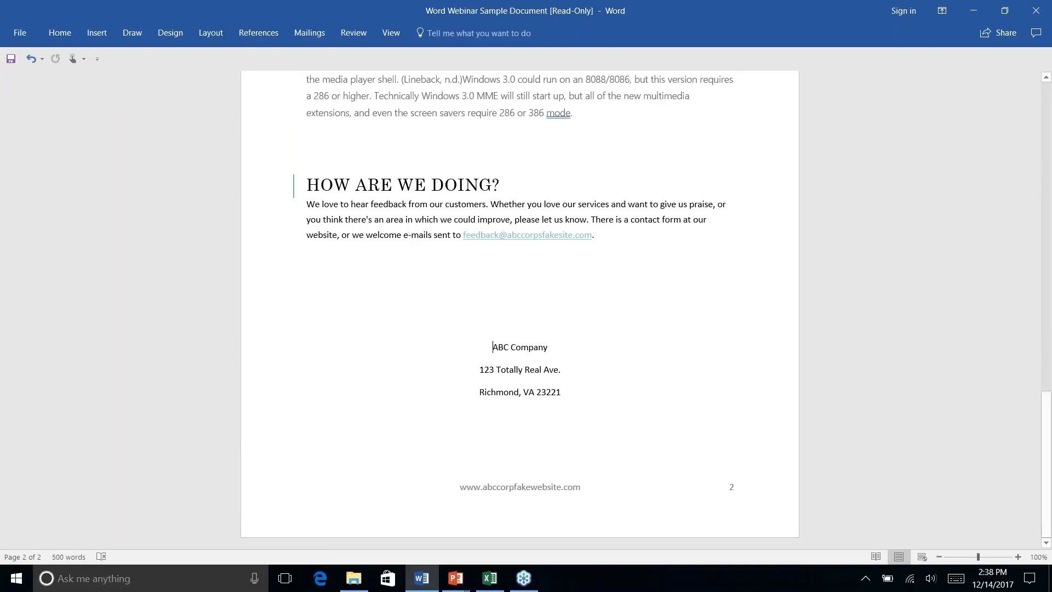
Step: Draw a rounded rectangle about 1.37" high and 1.77" wide over the company address block at the end of page 2
click(132, 33)
click(93, 34)
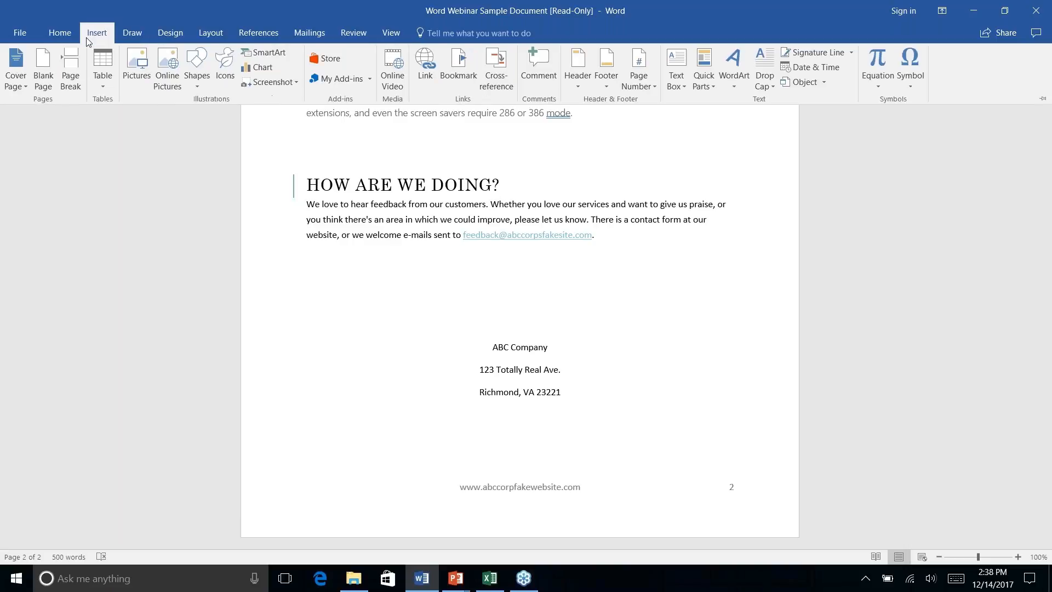
click(197, 64)
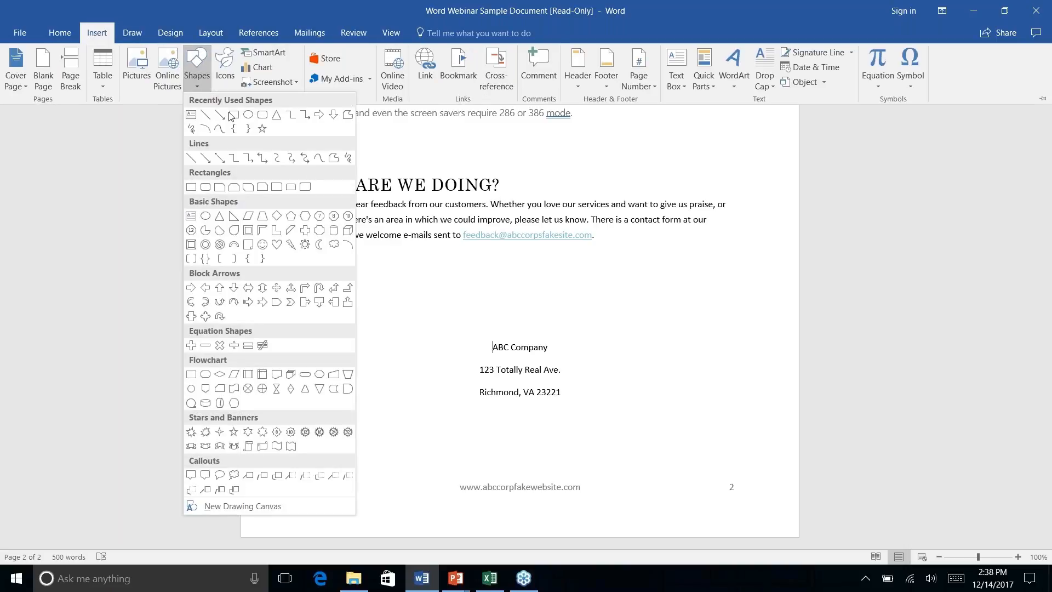
click(262, 115)
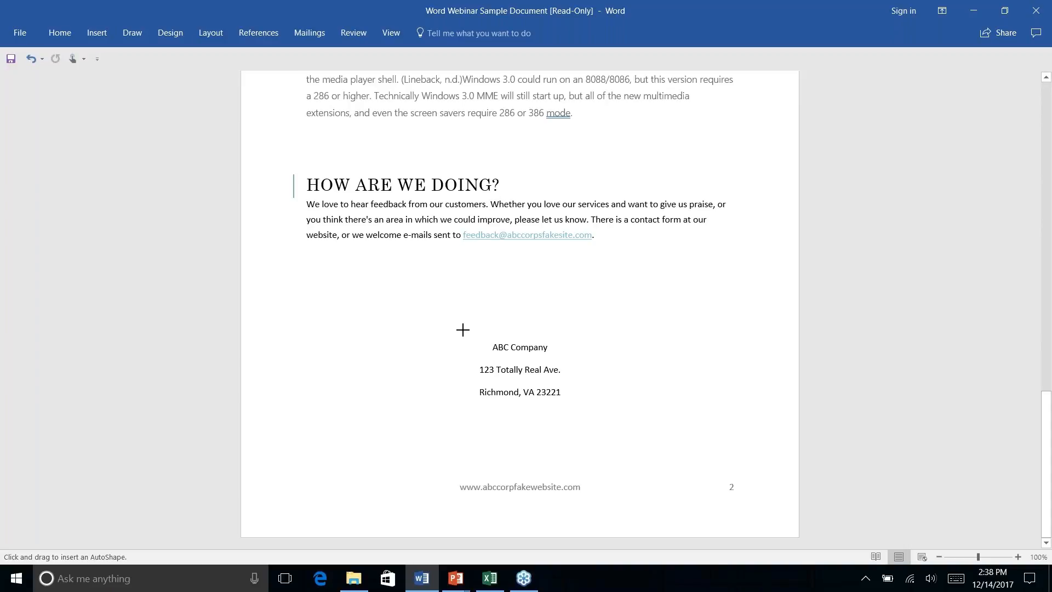
drag(461, 326, 578, 416)
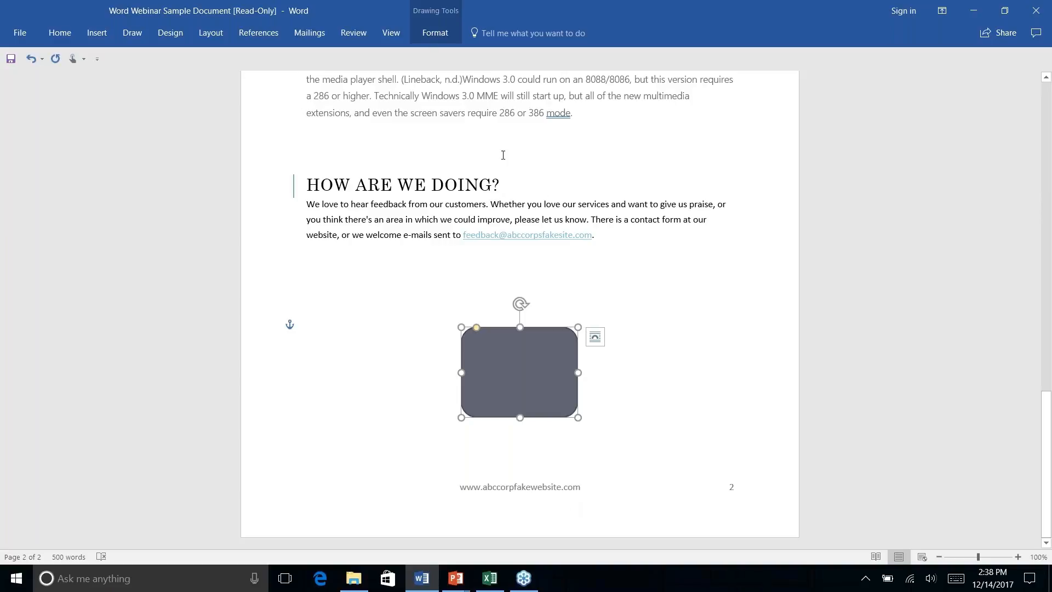
Step: Send the rounded rectangle over the company address block behind the text and deselect it
click(435, 34)
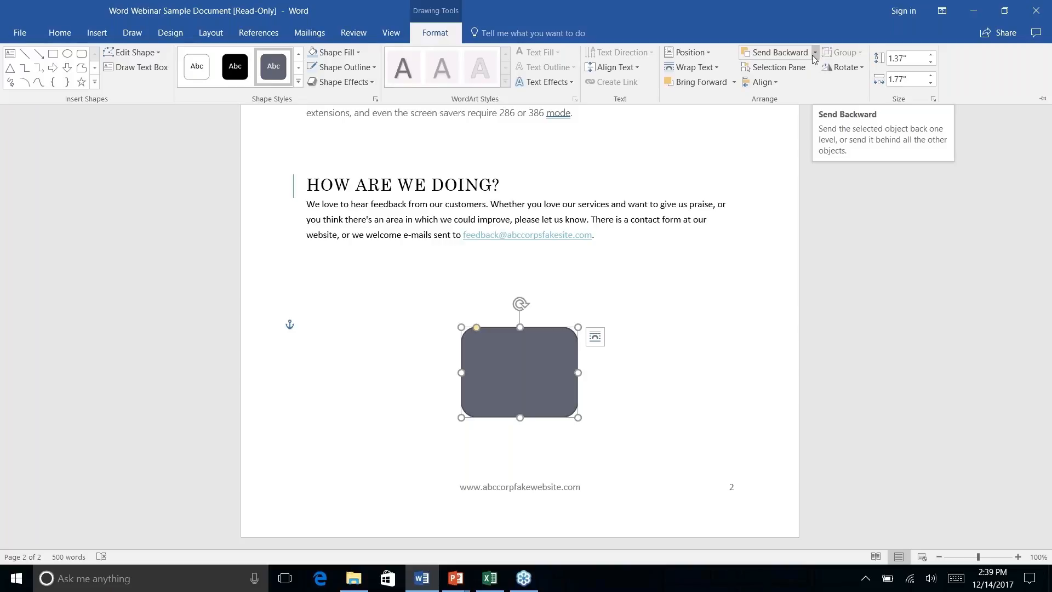
click(814, 56)
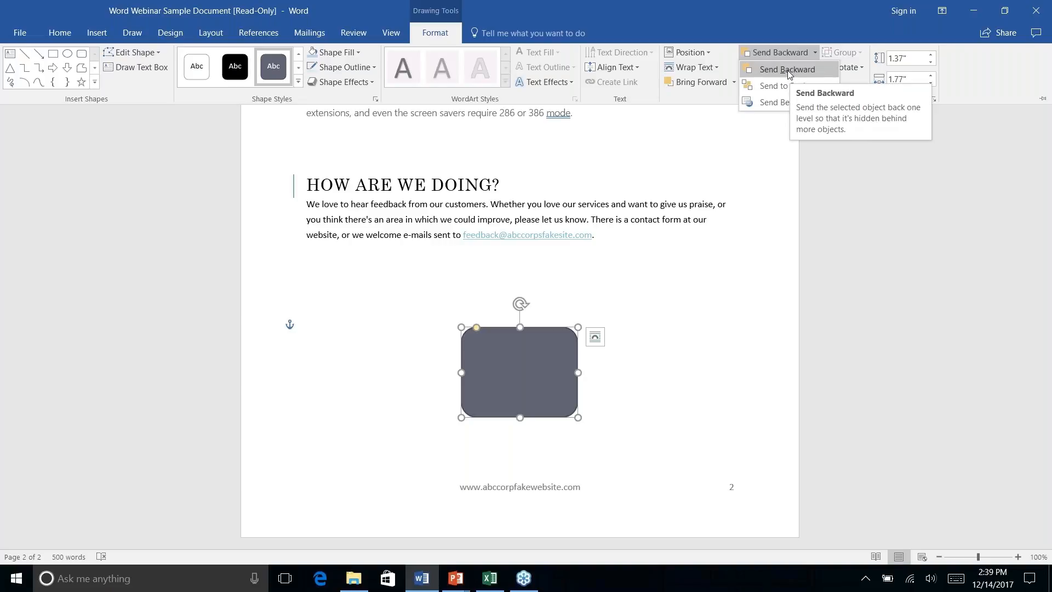
right_click(787, 104)
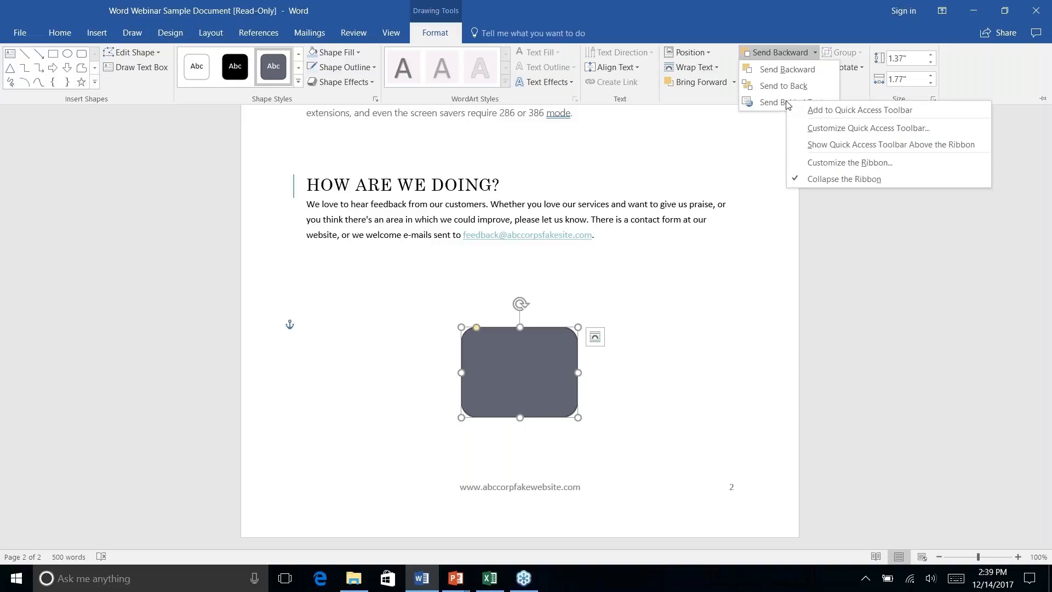
click(778, 104)
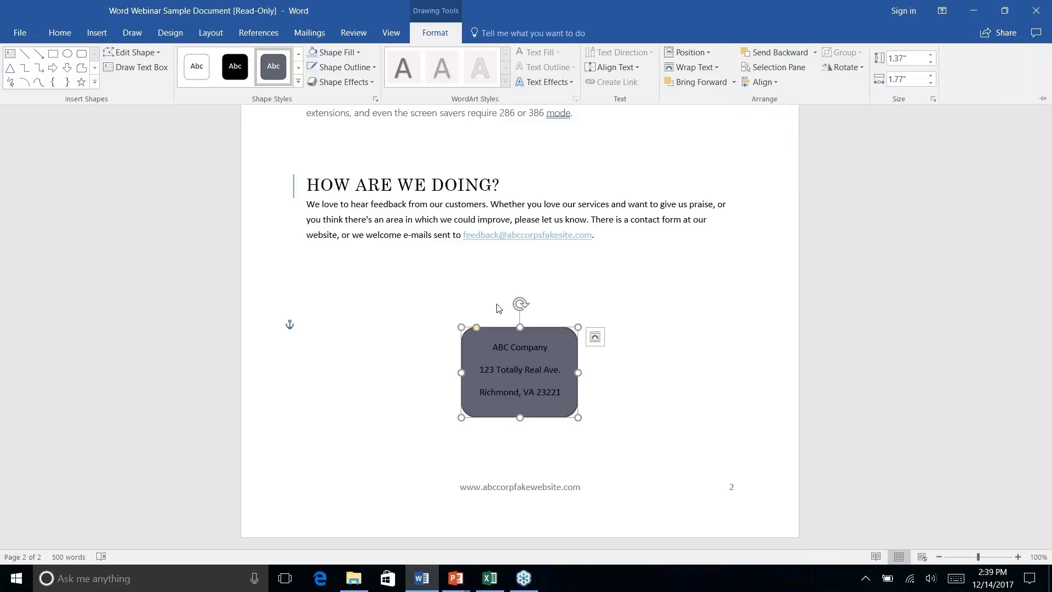
right_click(631, 391)
click(554, 343)
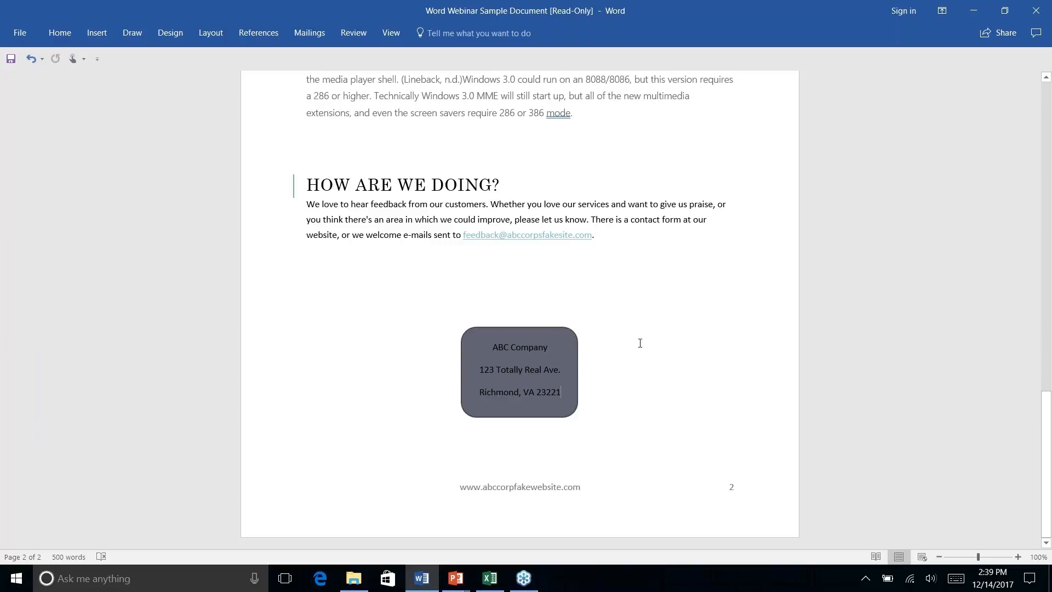
Step: Apply the light teal theme style with dark text to the rounded rectangle behind the company address
click(564, 354)
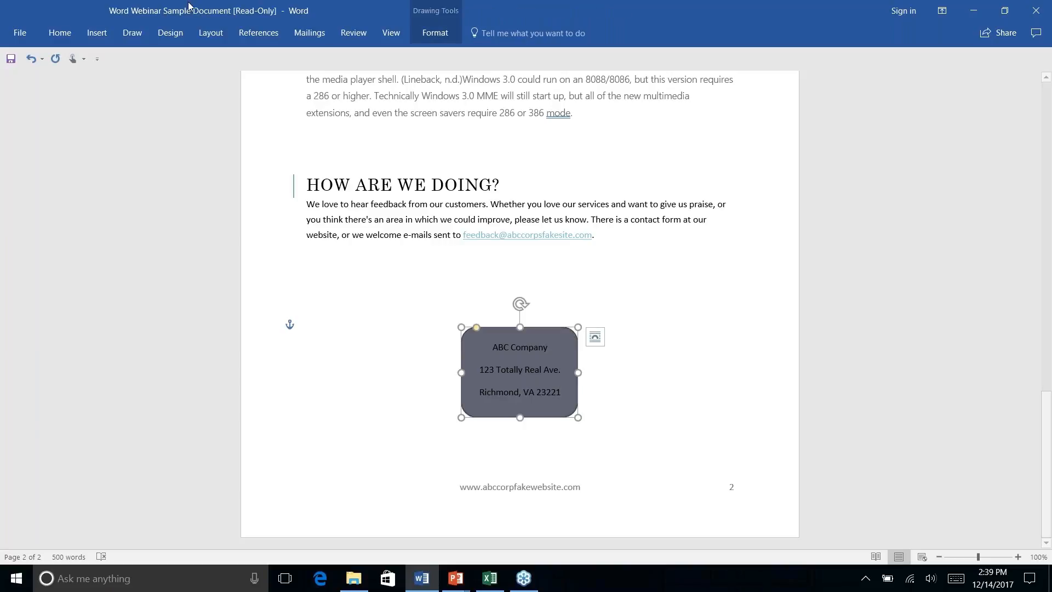
click(97, 32)
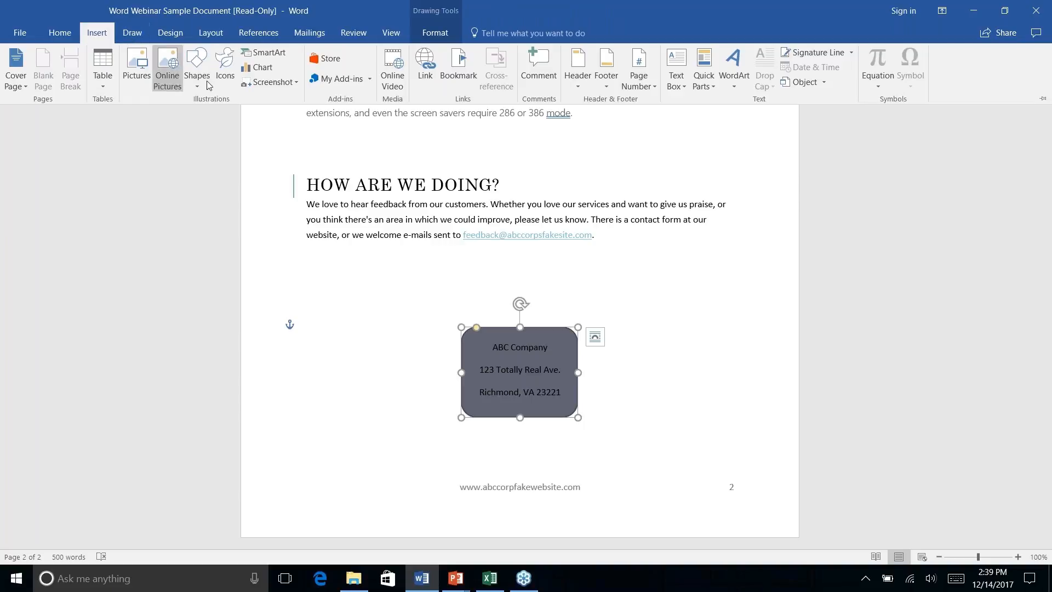
click(60, 33)
click(436, 35)
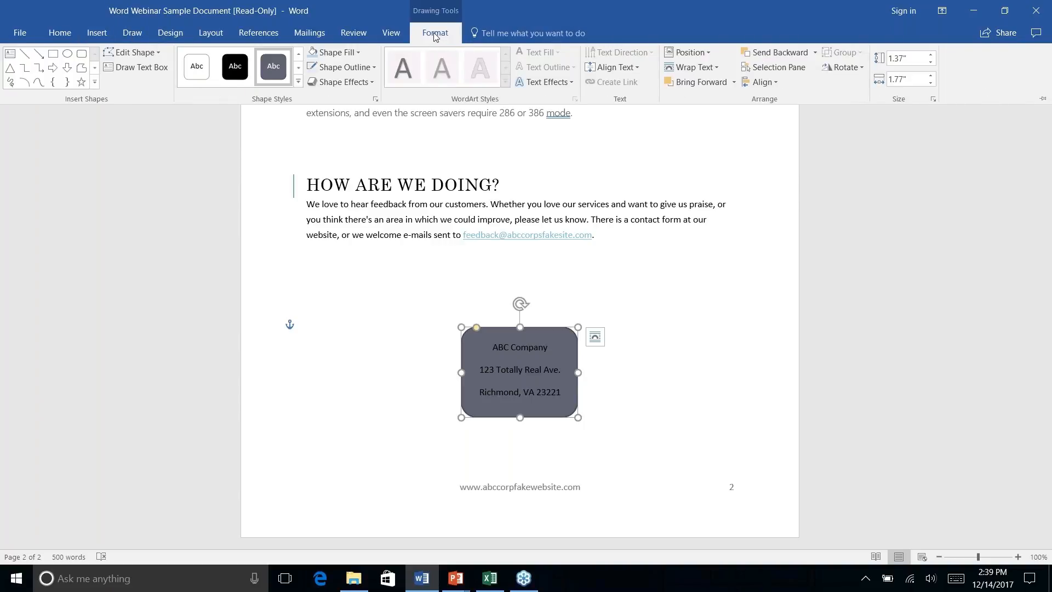
click(298, 82)
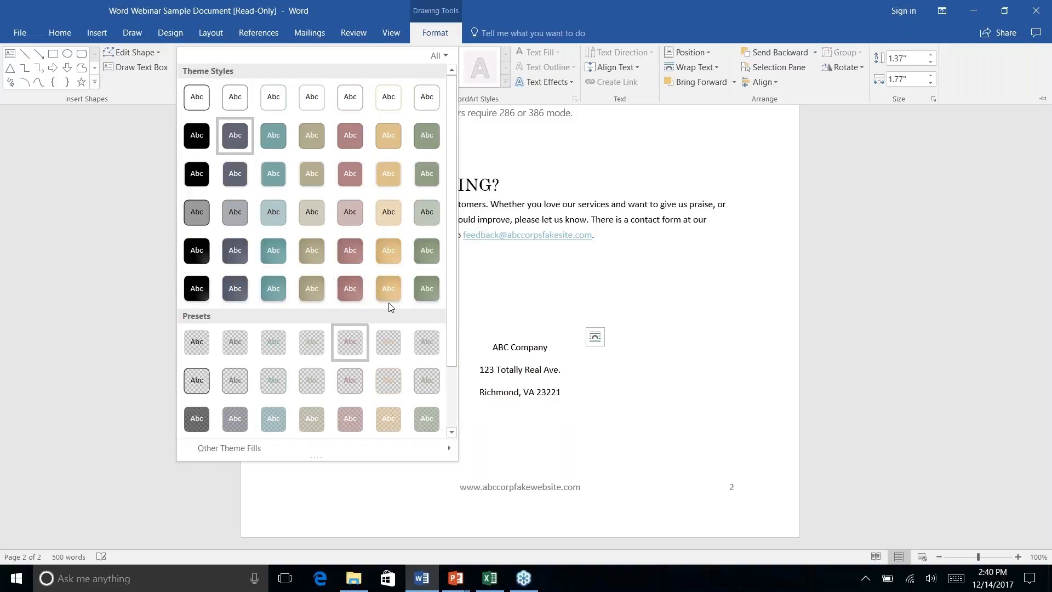
scroll(392, 305, down, 2)
scroll(392, 304, up, 2)
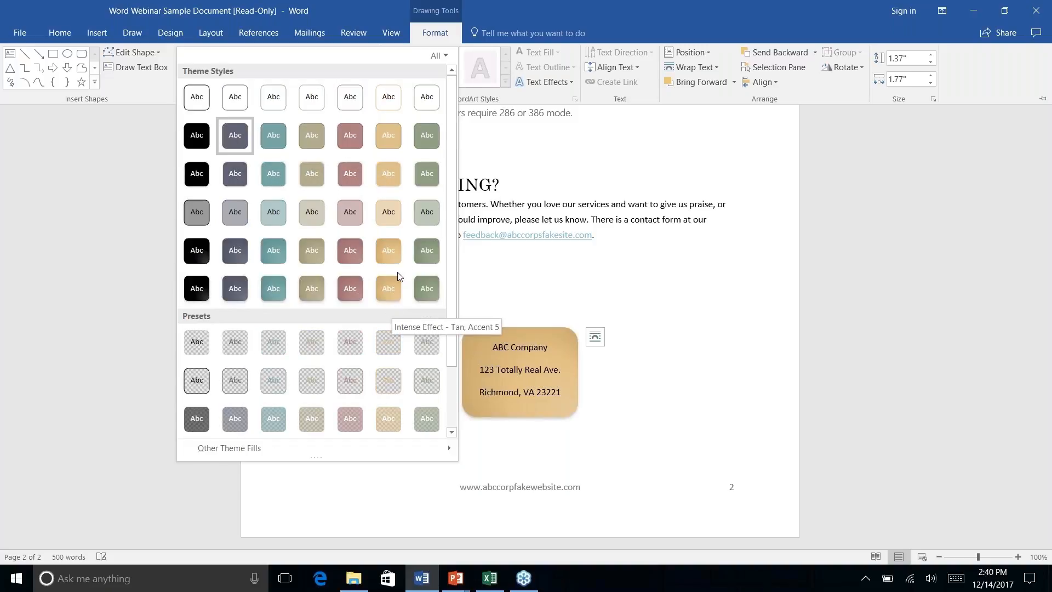
right_click(274, 216)
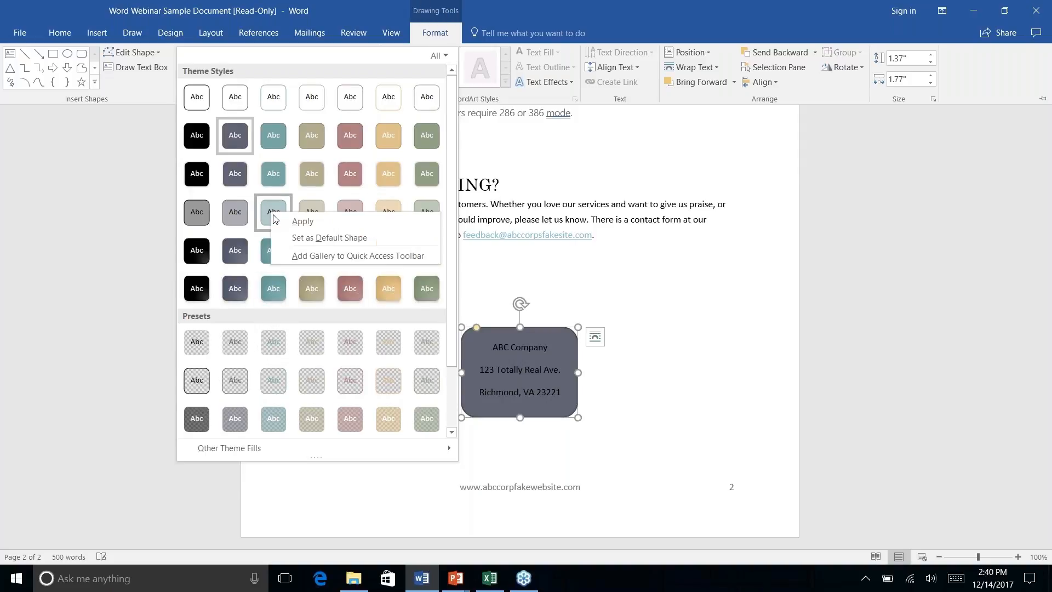
click(267, 210)
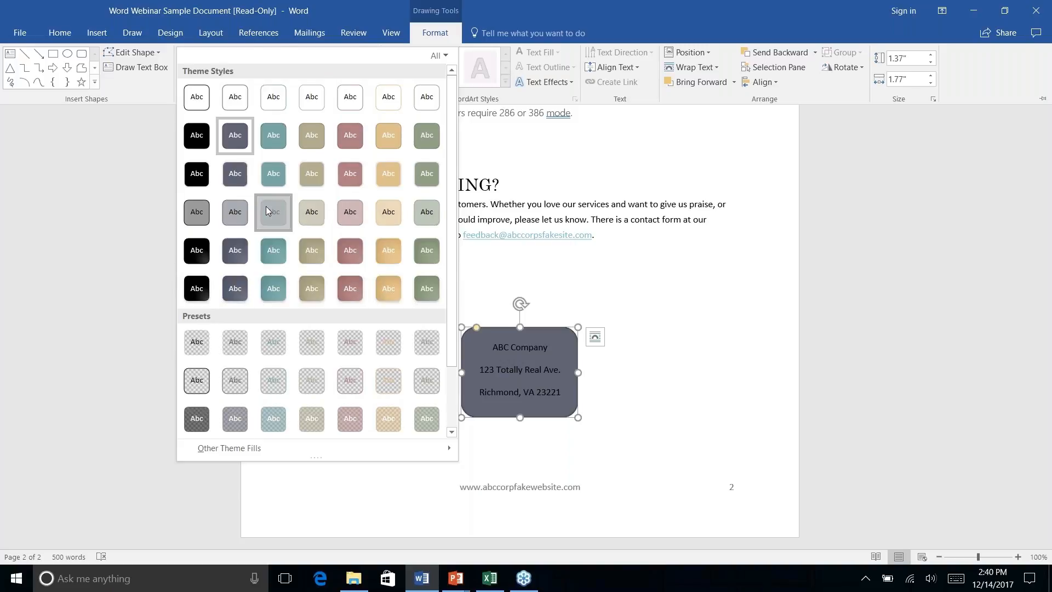
click(267, 209)
right_click(619, 401)
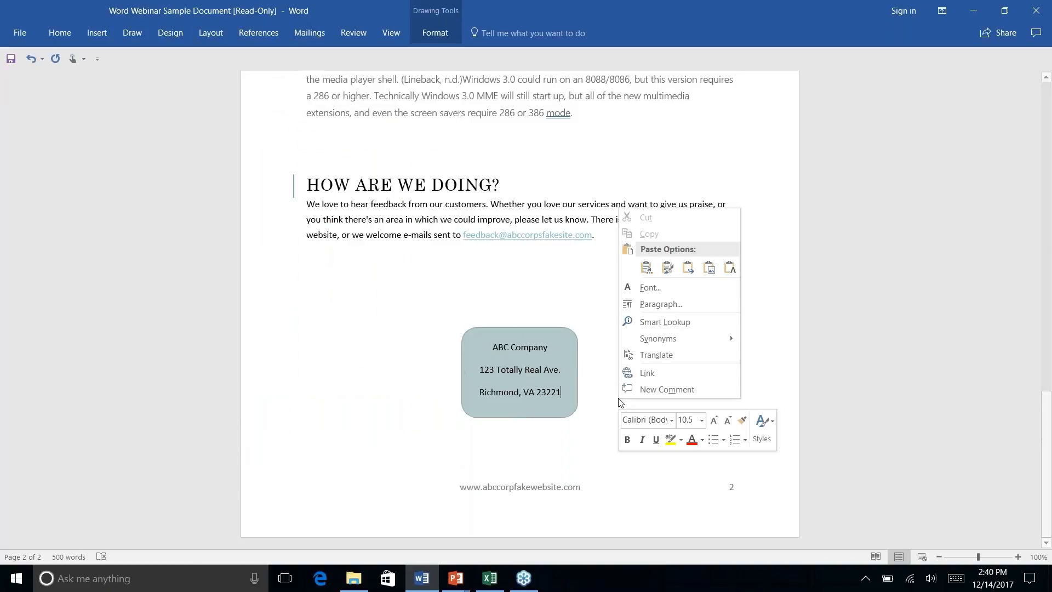
click(614, 393)
Step: Give the address block's rounded rectangle a darkest-teal outline with a weight of 2¼ pt
click(559, 343)
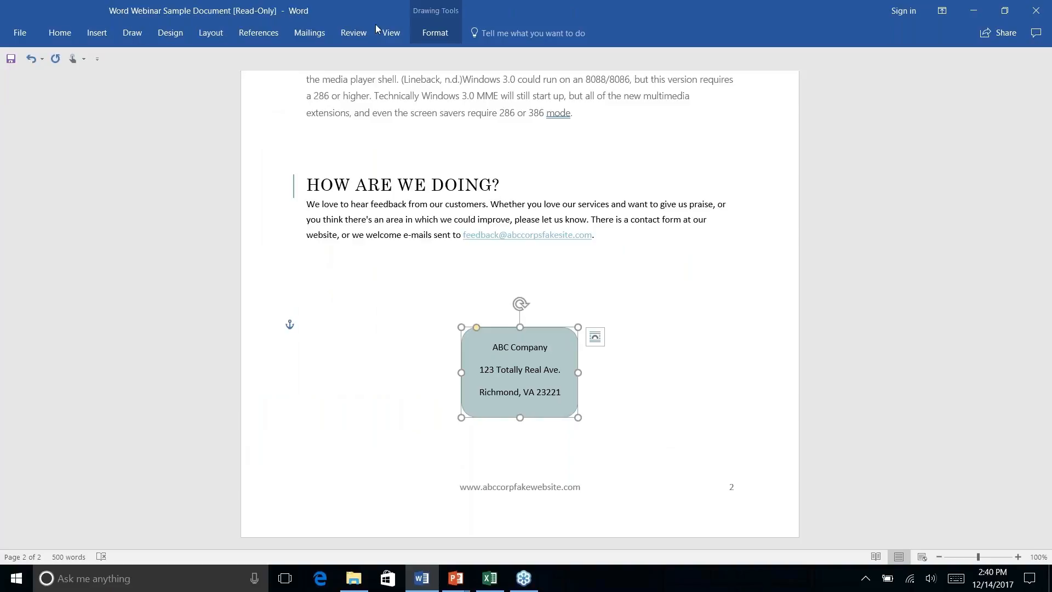
click(420, 34)
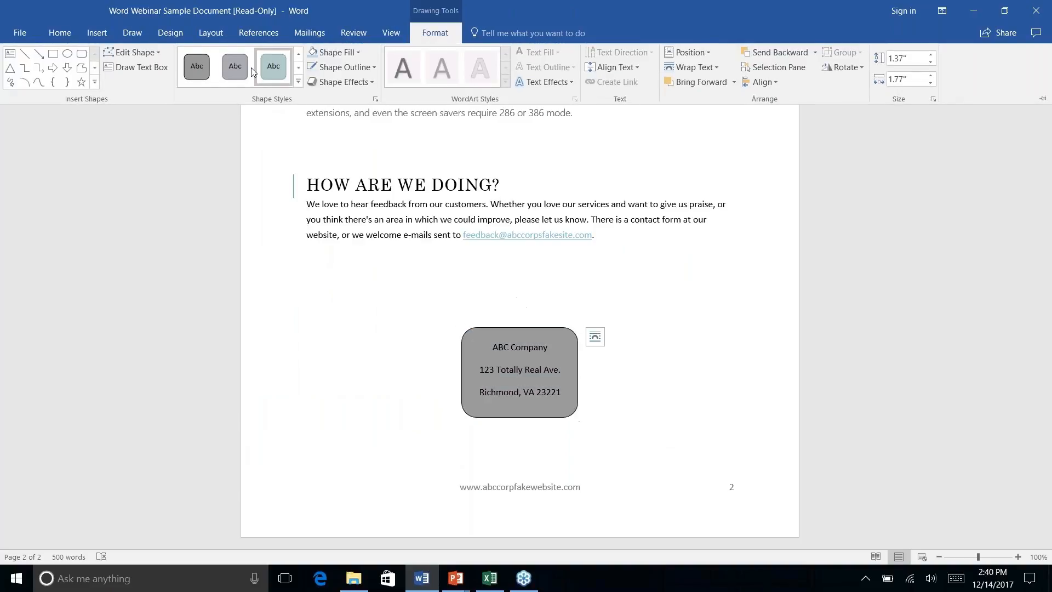
click(359, 68)
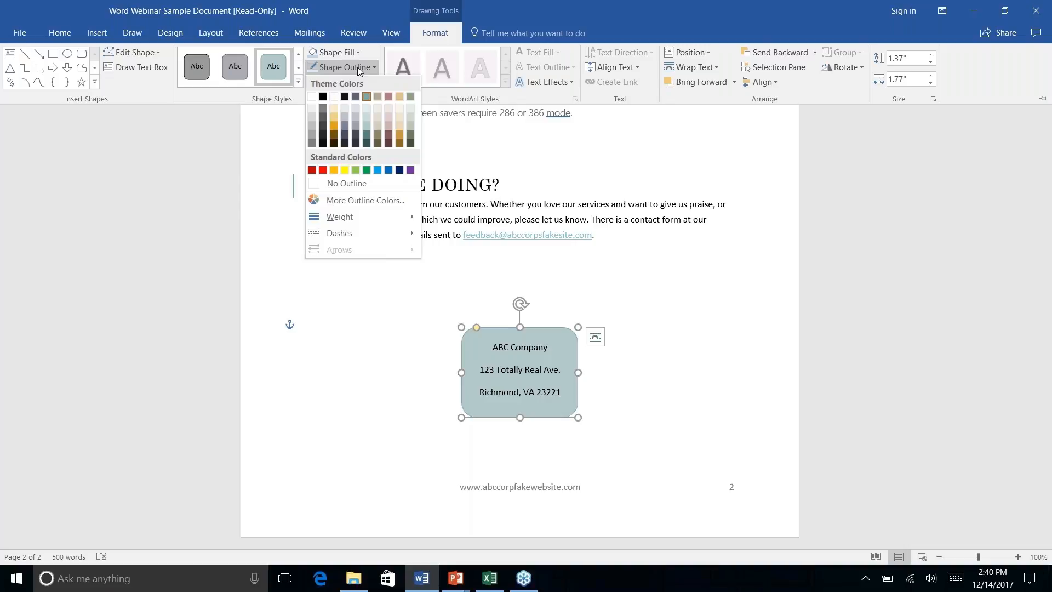
click(367, 144)
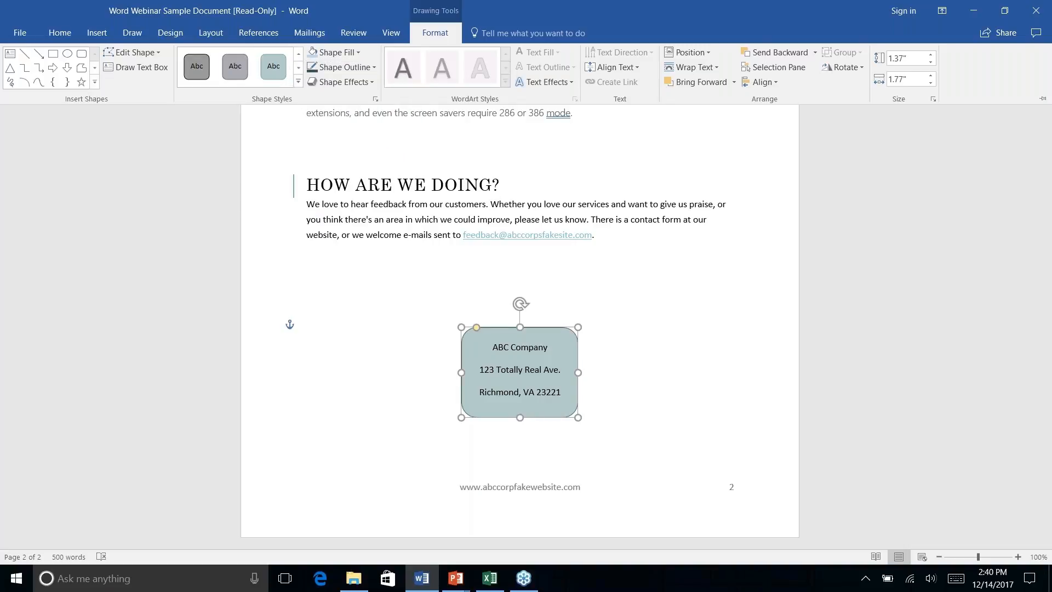
click(375, 68)
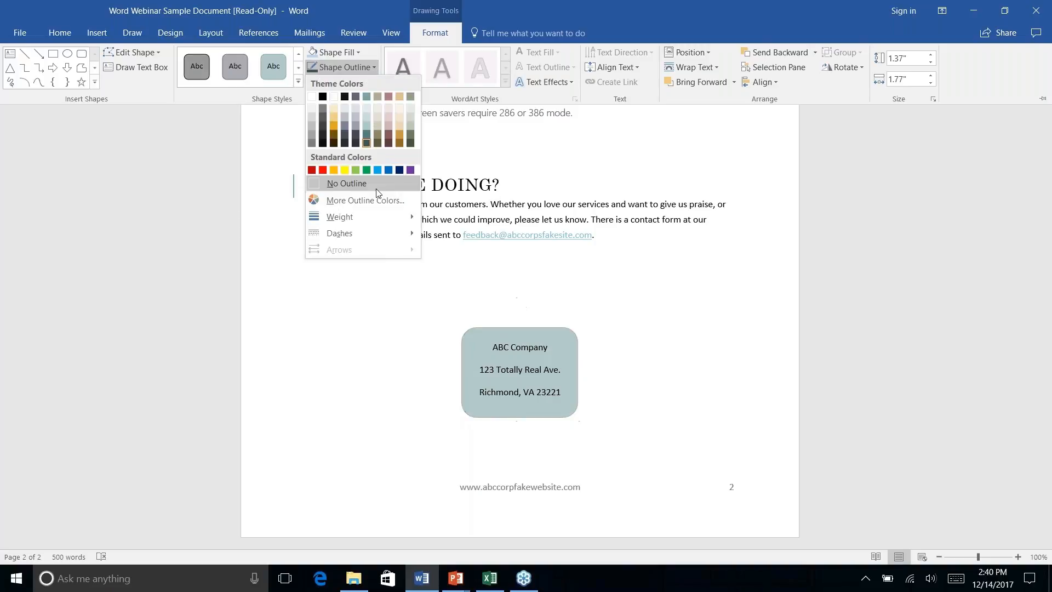
mouse_move(379, 226)
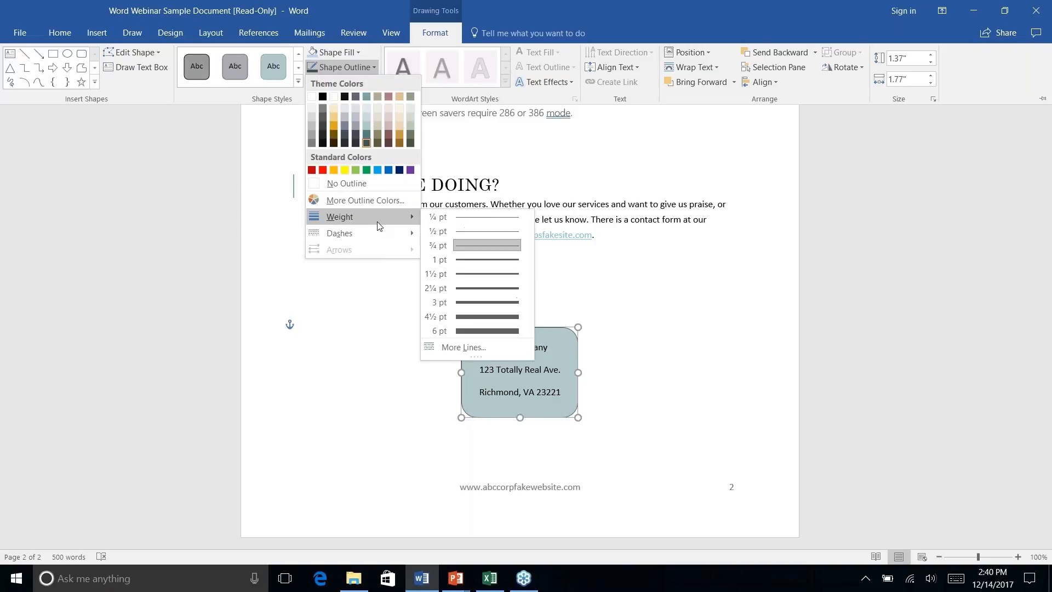
click(470, 289)
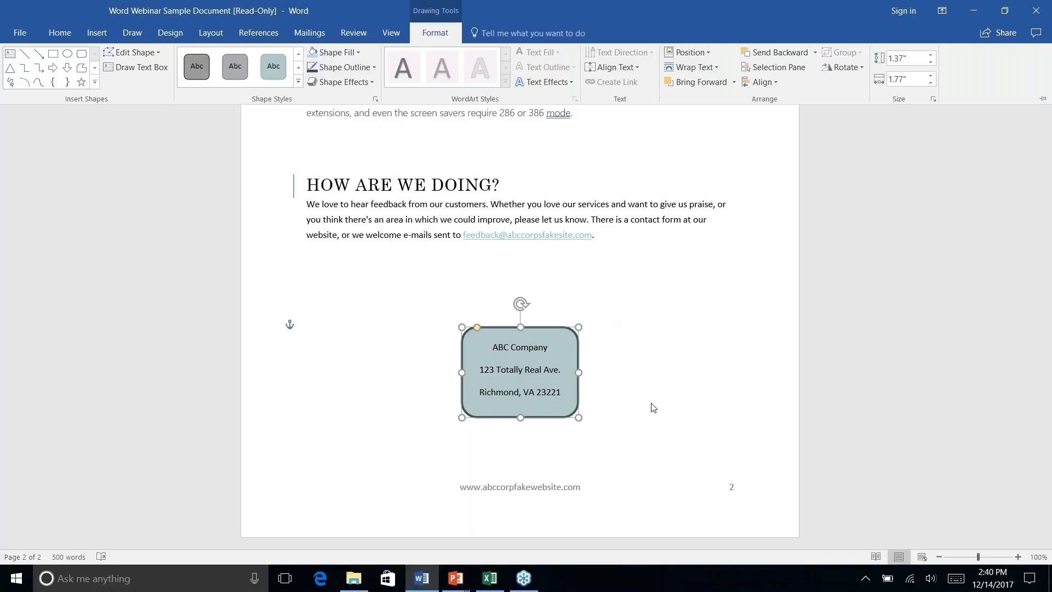
click(652, 404)
click(652, 404)
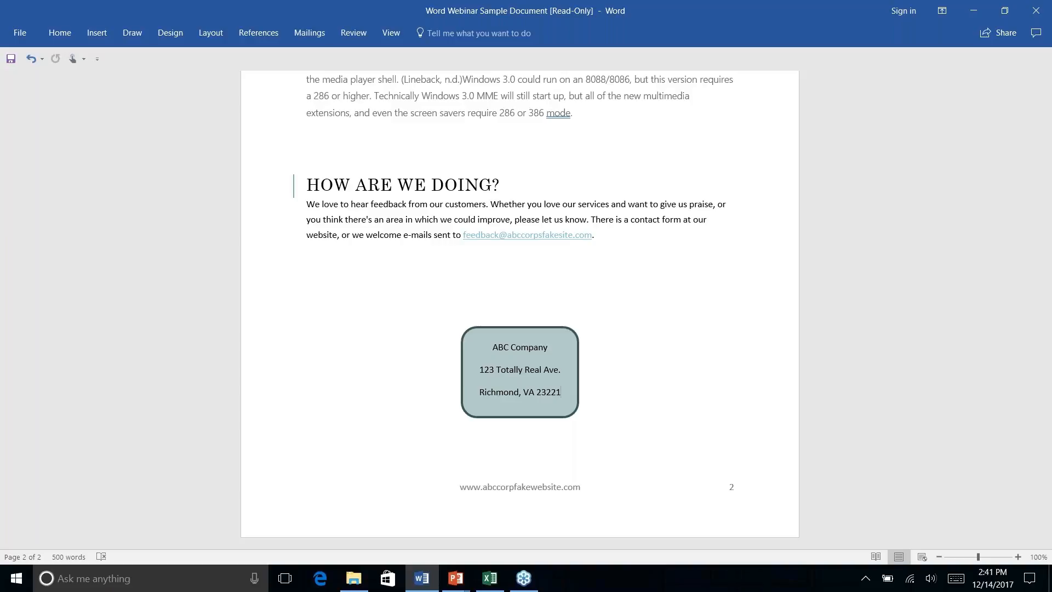
Step: Draw a rounded rectangle about 0.42" high and 3.14" wide over the History Lesson heading
scroll(519, 307, up, 3)
scroll(519, 309, up, 15)
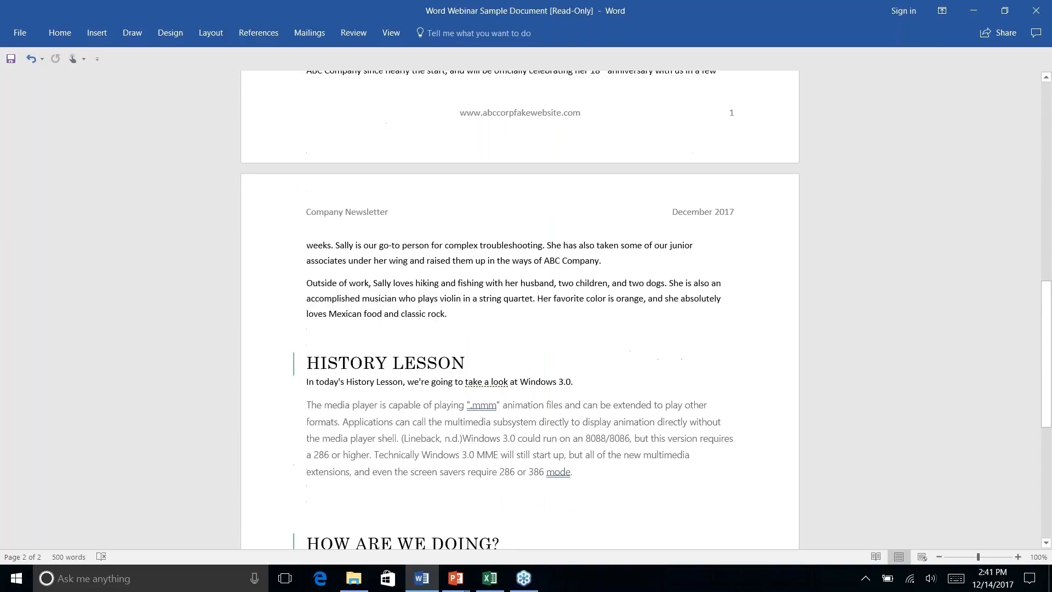
scroll(520, 310, down, 10)
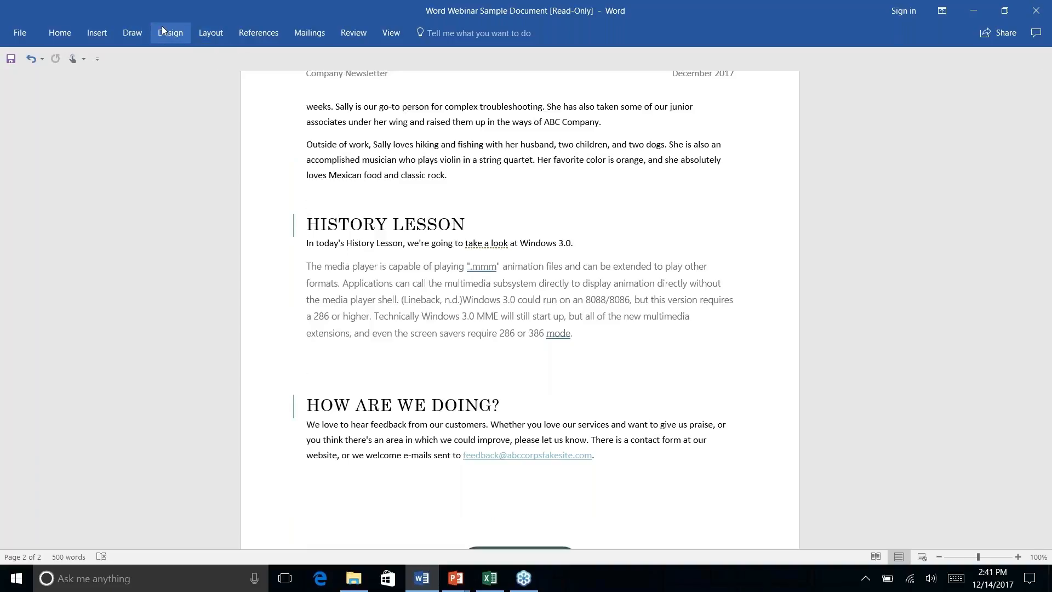
click(99, 33)
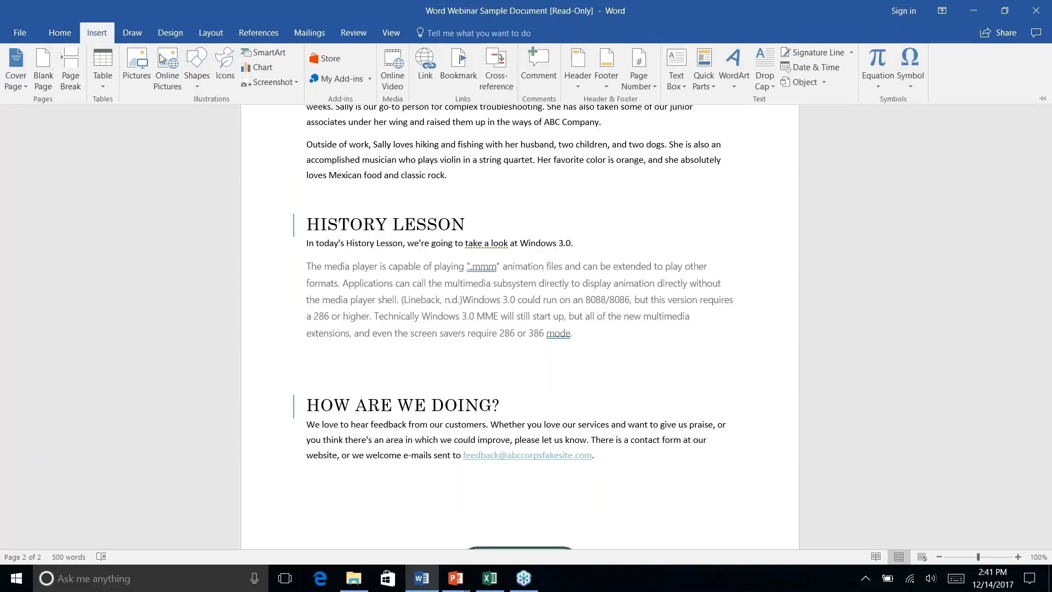
click(194, 87)
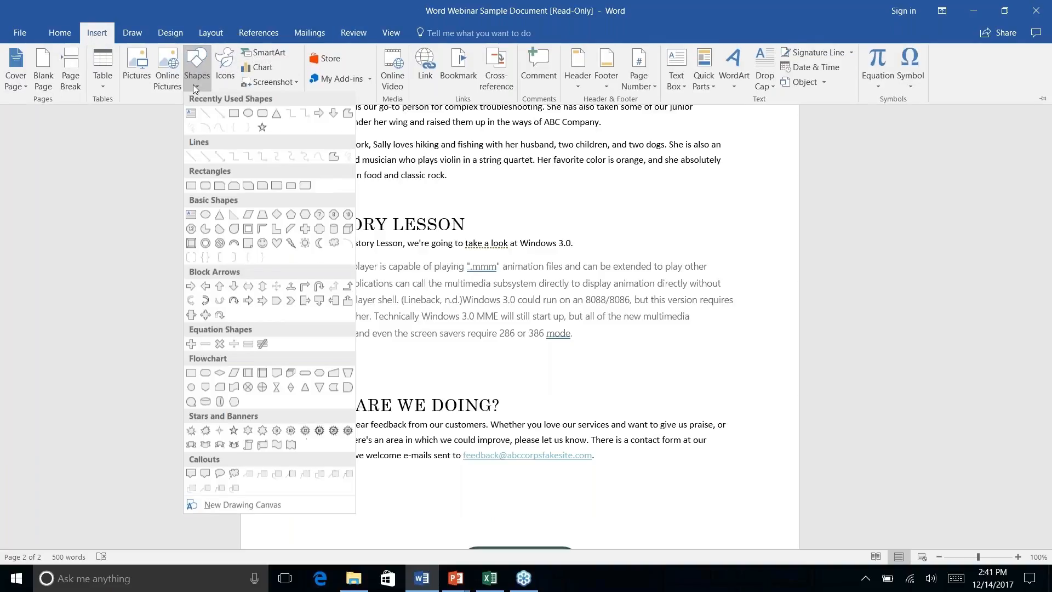
click(262, 116)
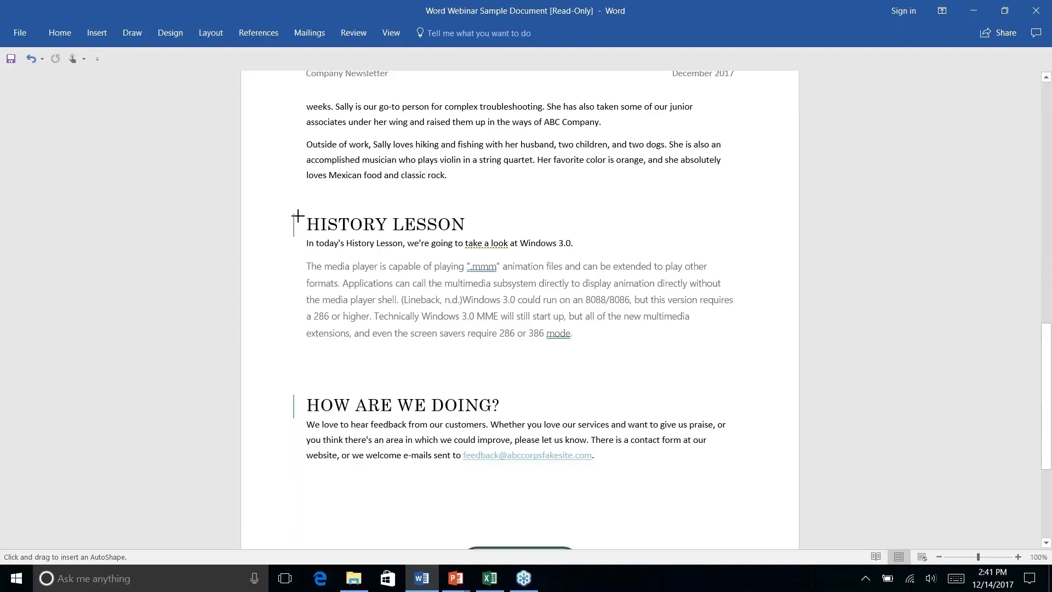
mouse_move(300, 210)
mouse_down()
mouse_move(531, 229)
mouse_move(507, 237)
mouse_up()
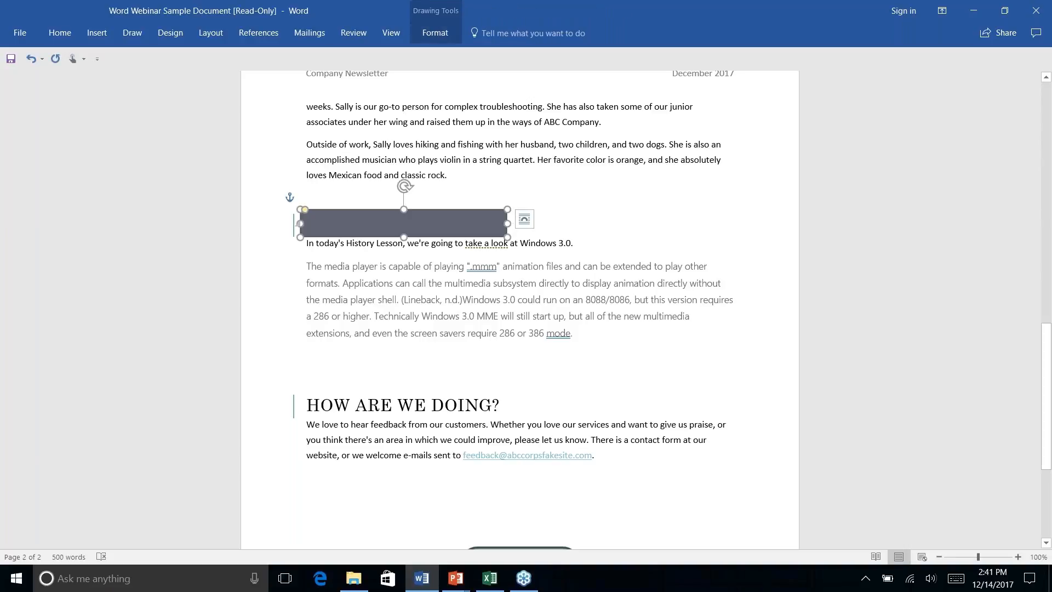
Step: Send the rounded rectangle over the History Lesson heading behind the text and deselect it
click(436, 33)
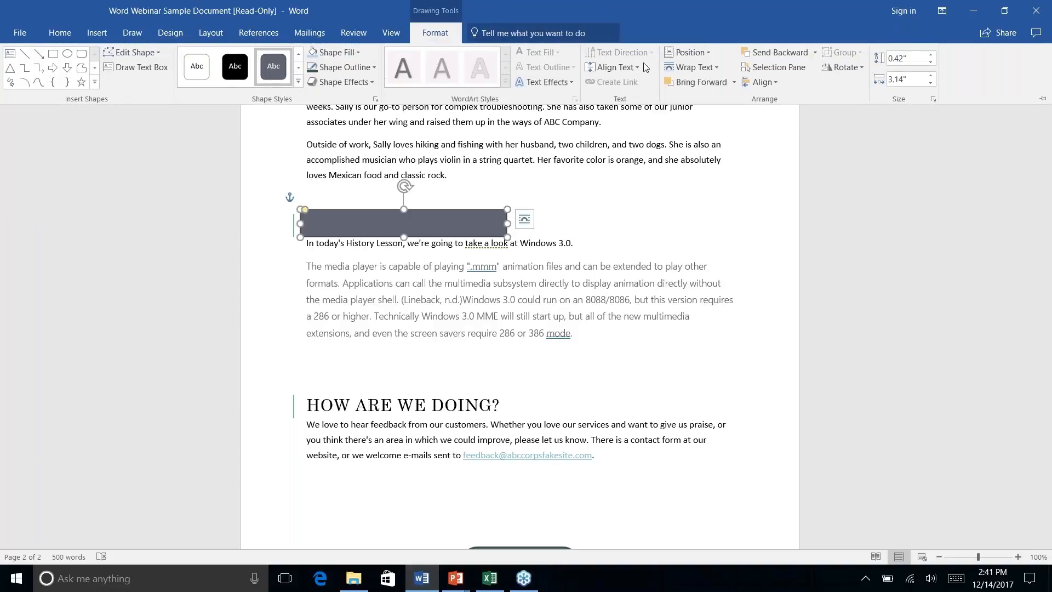
click(814, 52)
click(789, 104)
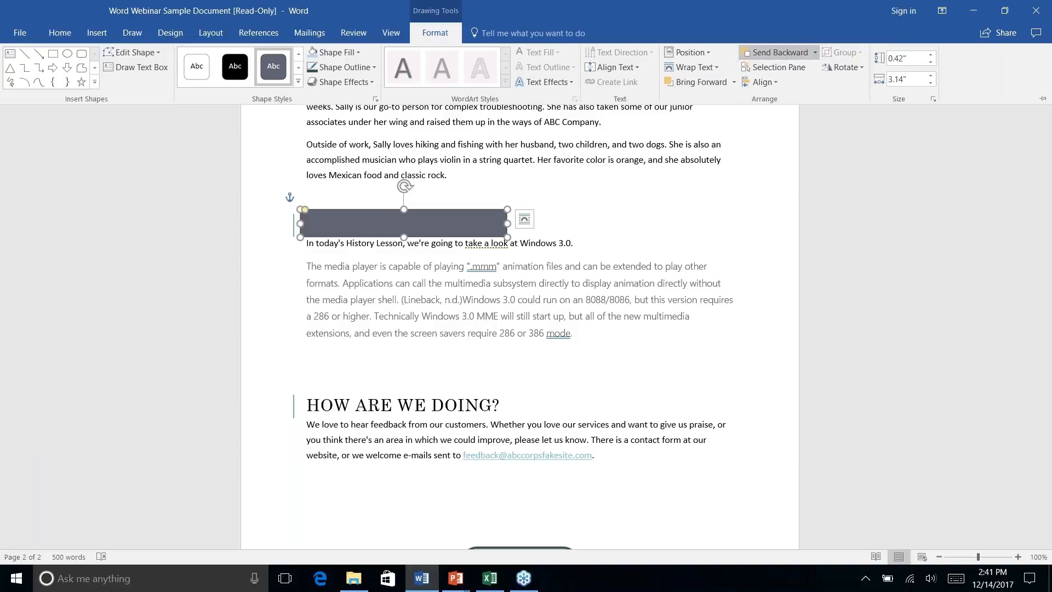
click(593, 221)
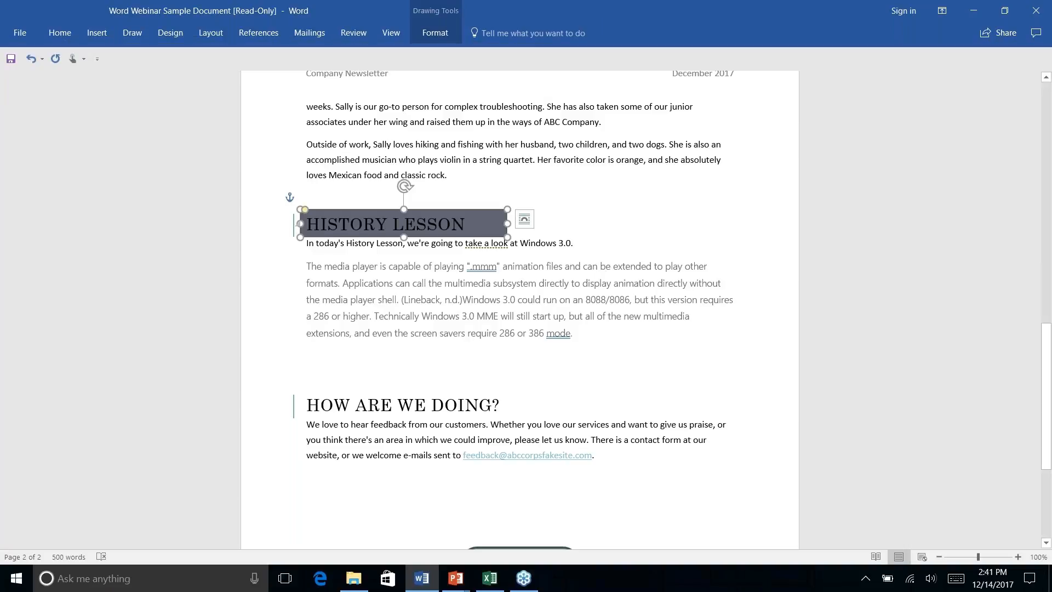
click(366, 242)
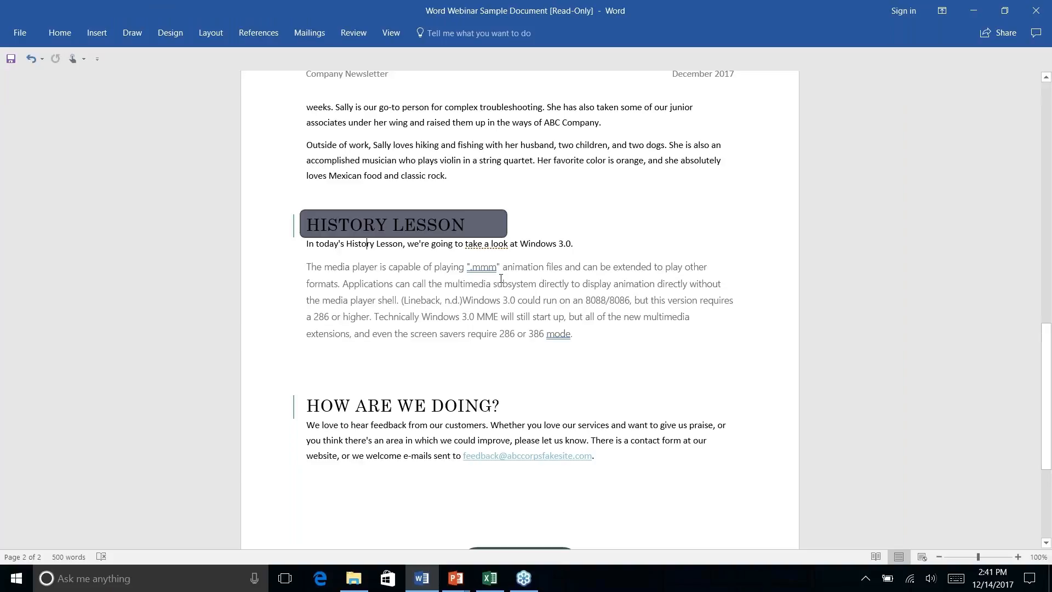
scroll(500, 278, down, 3)
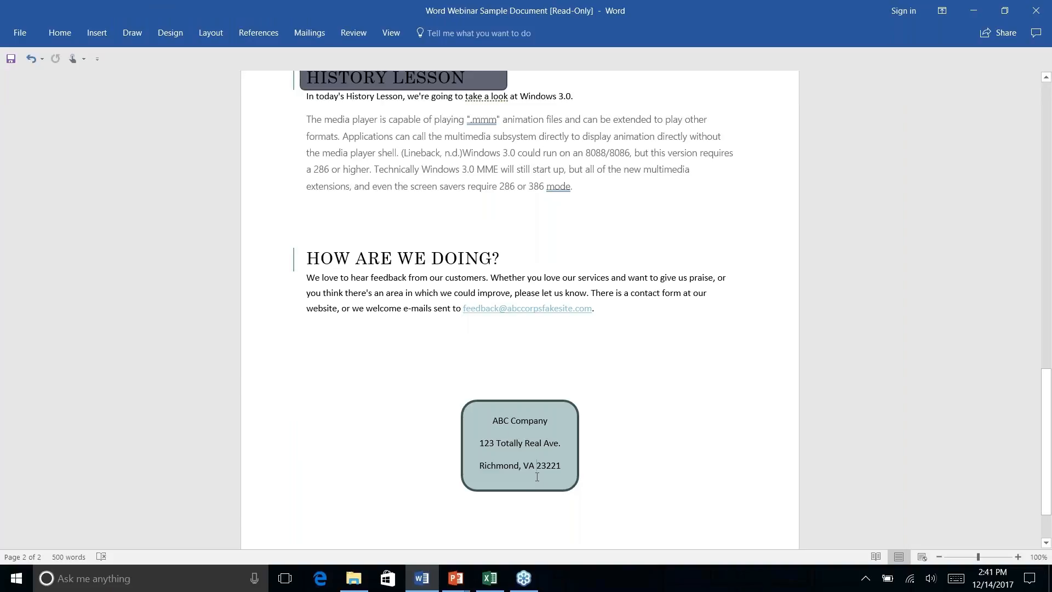
click(60, 34)
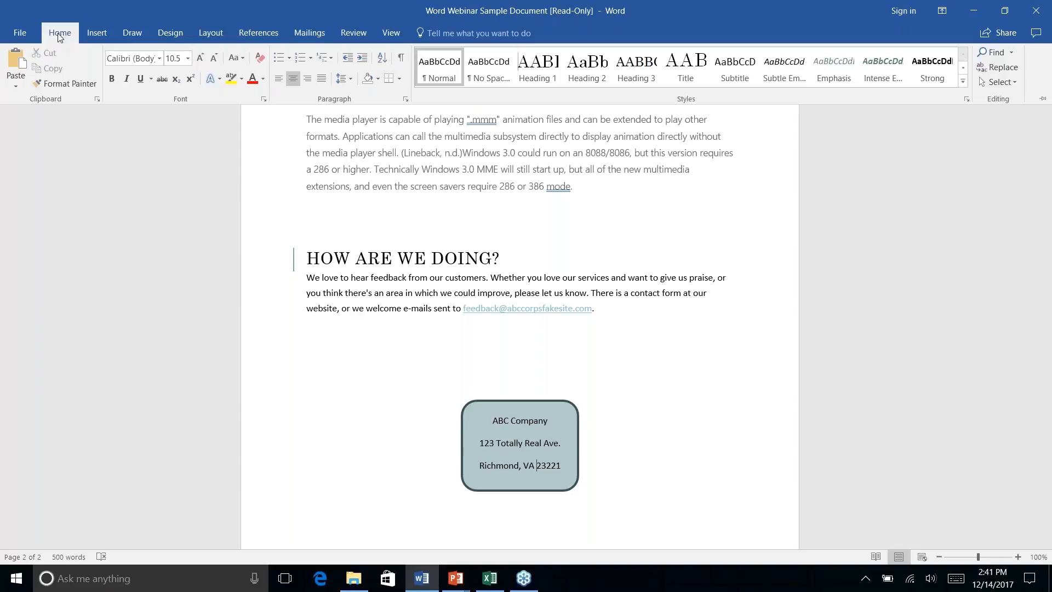
click(456, 454)
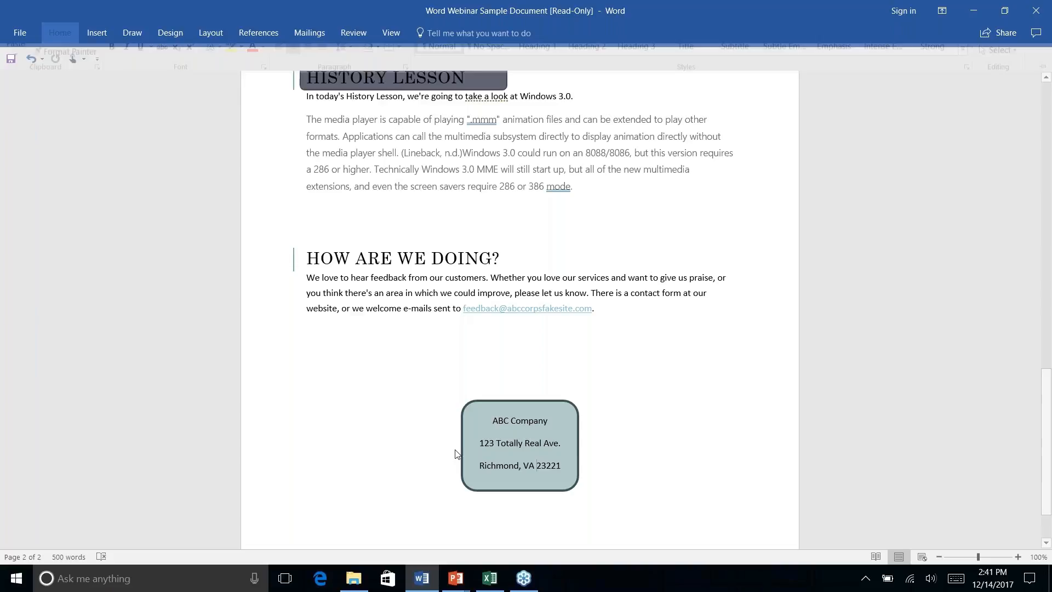
click(458, 412)
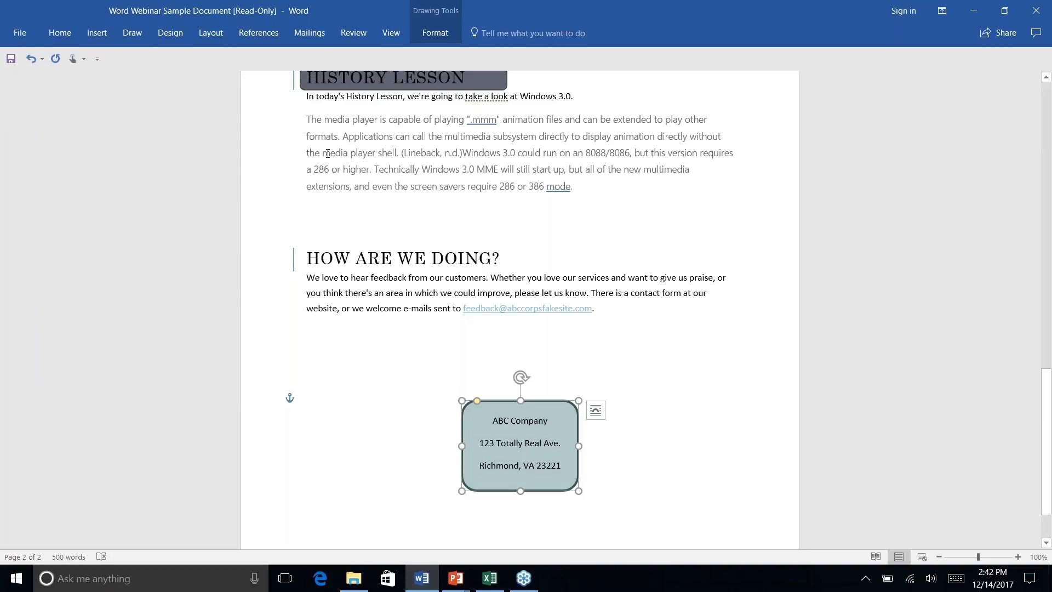
click(57, 38)
click(62, 84)
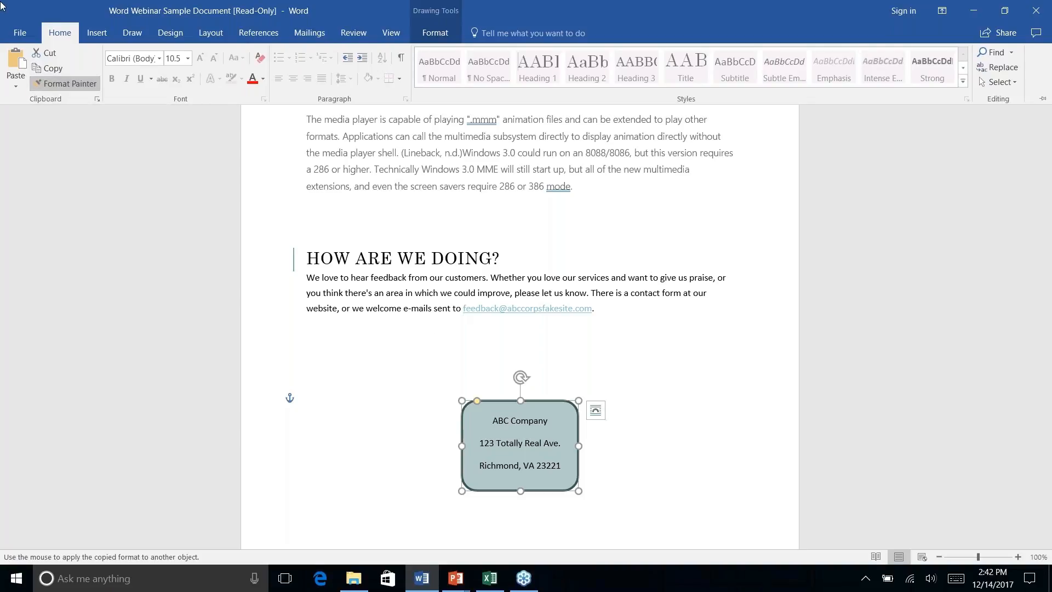
click(54, 88)
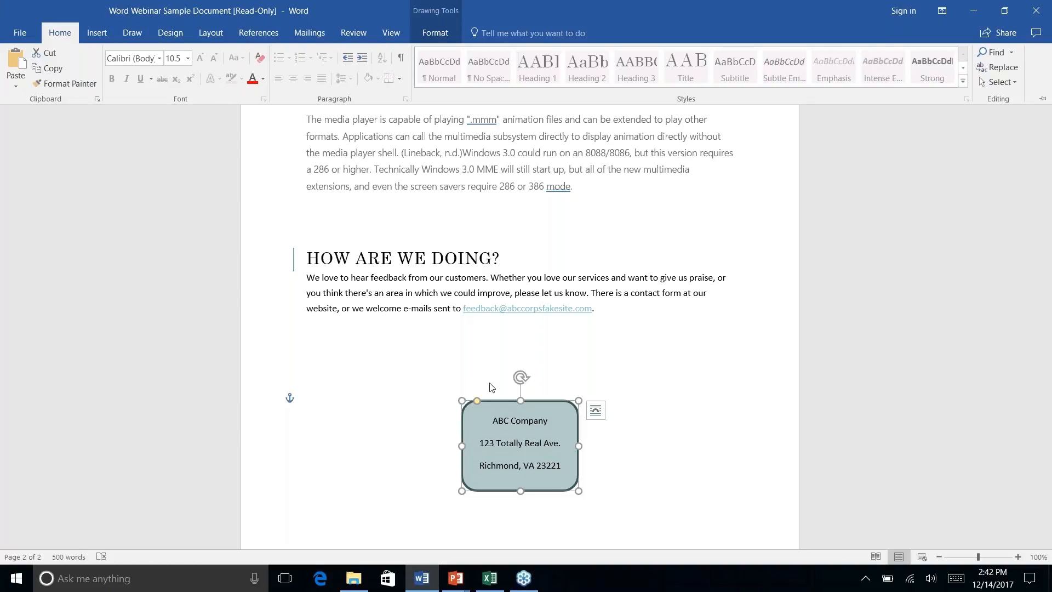
click(414, 360)
click(425, 420)
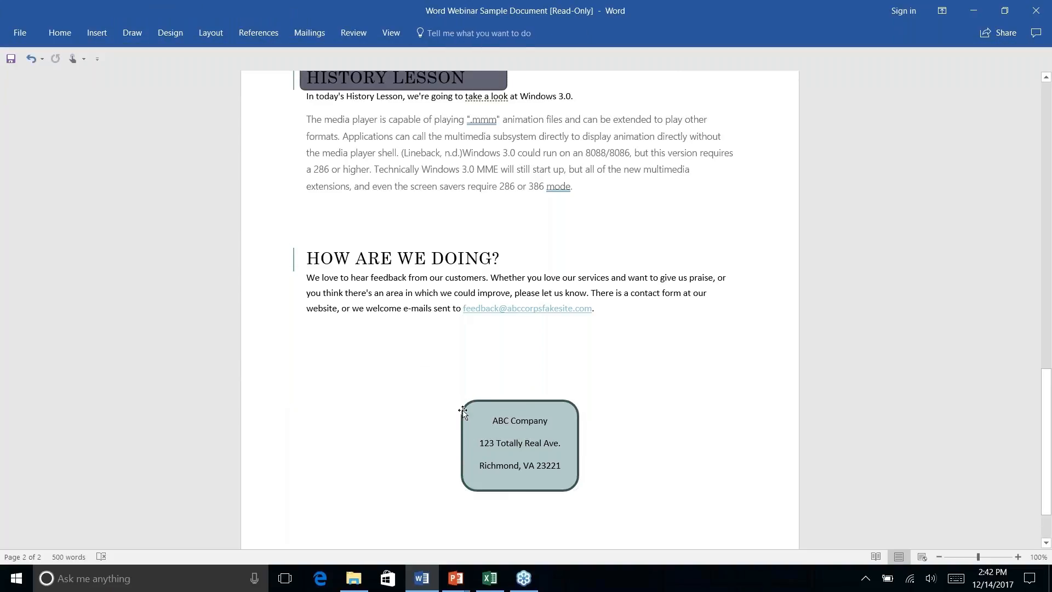
Step: Copy the formatting of the company address's rounded rectangle onto the rectangle behind the History Lesson heading with Format Painter, and deselect it
click(463, 411)
click(73, 33)
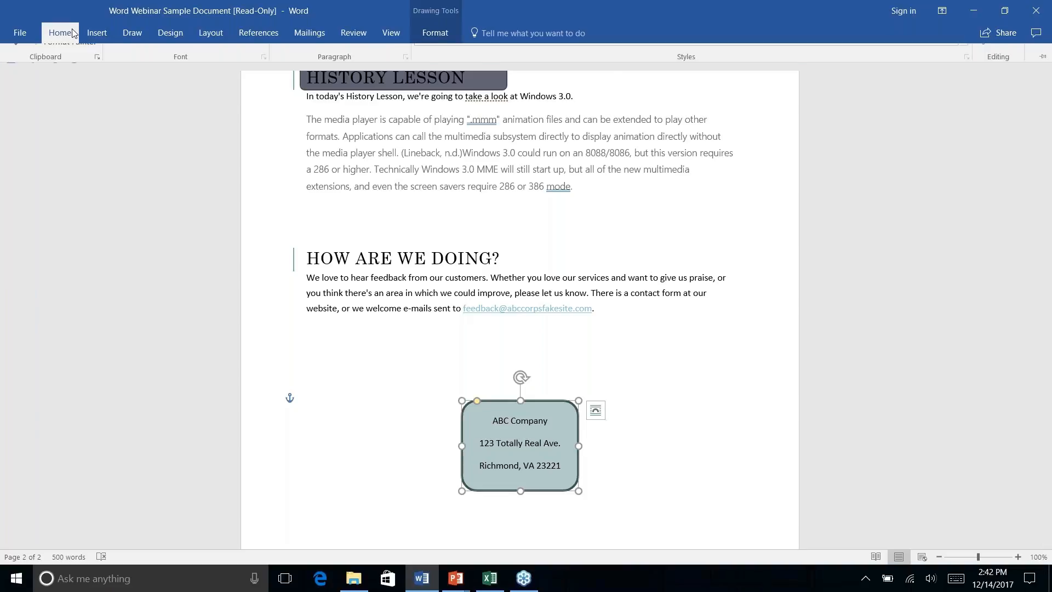
click(60, 83)
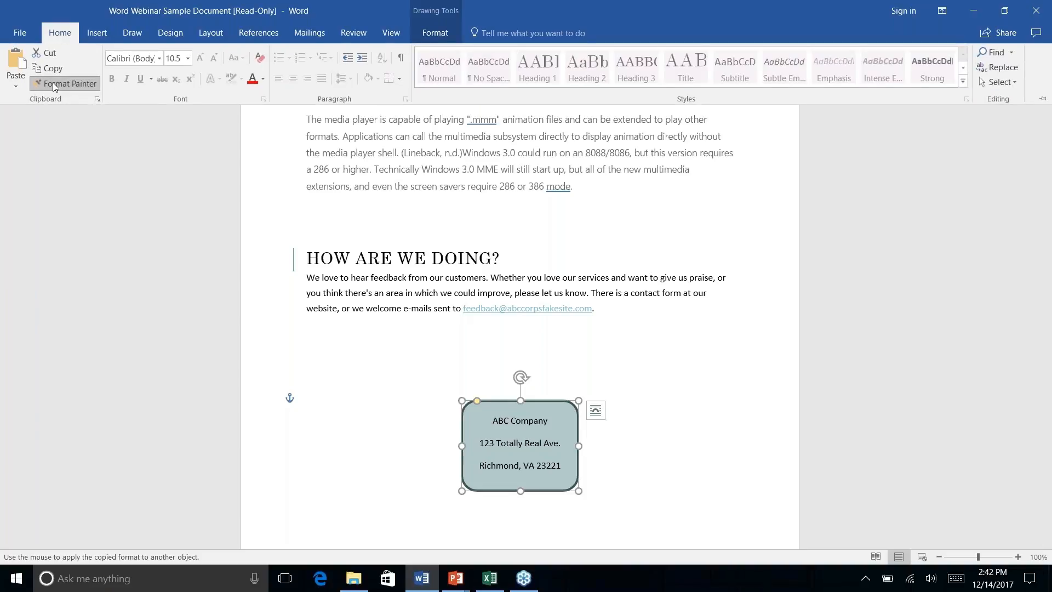
click(367, 247)
scroll(367, 247, down, 3)
scroll(366, 247, up, 8)
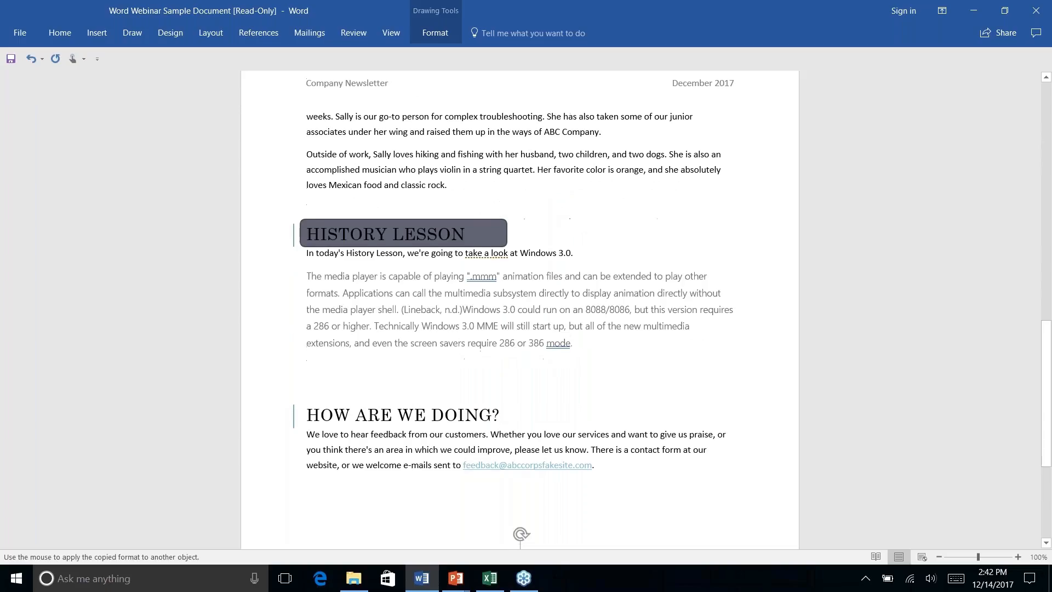
scroll(383, 238, down, 1)
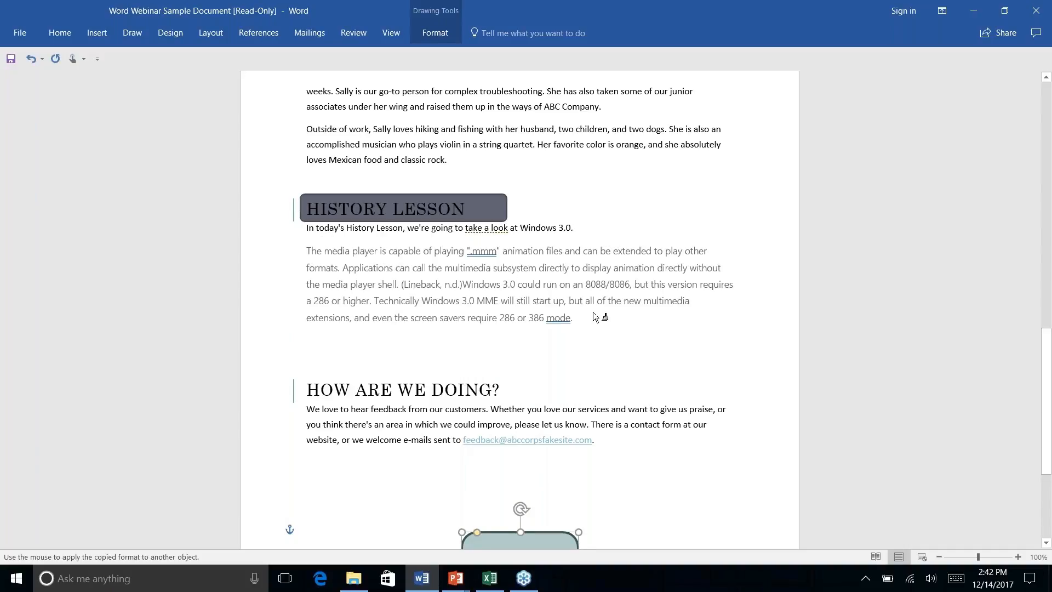
click(596, 318)
click(60, 33)
click(64, 84)
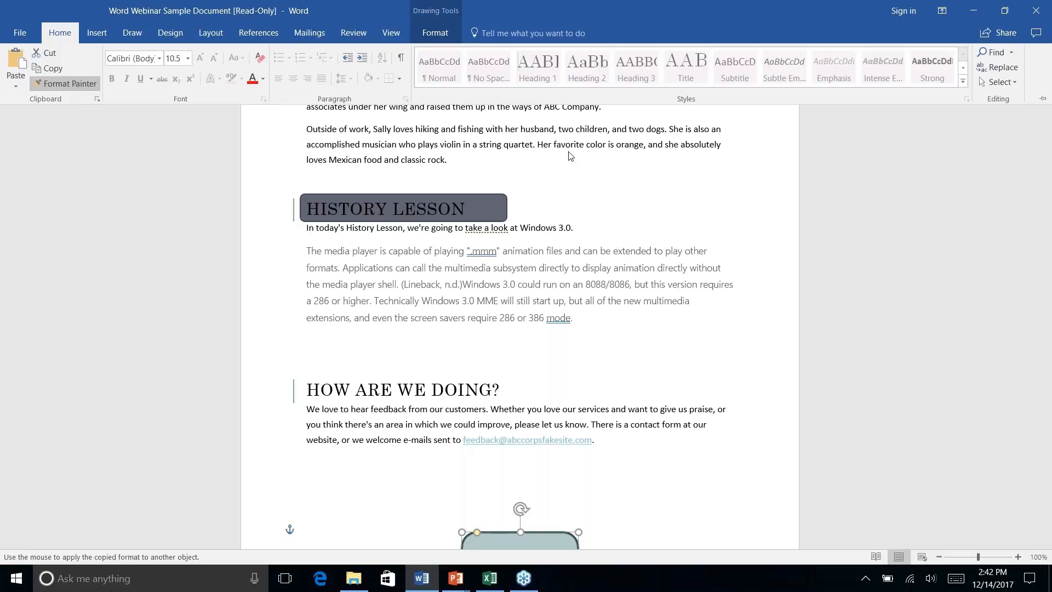
click(499, 205)
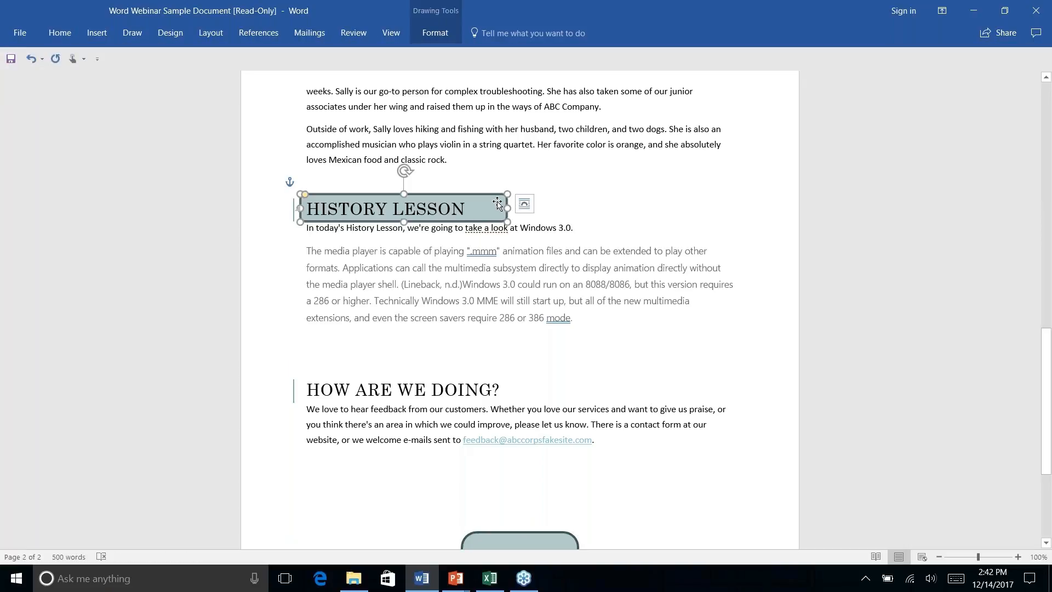
key(Escape)
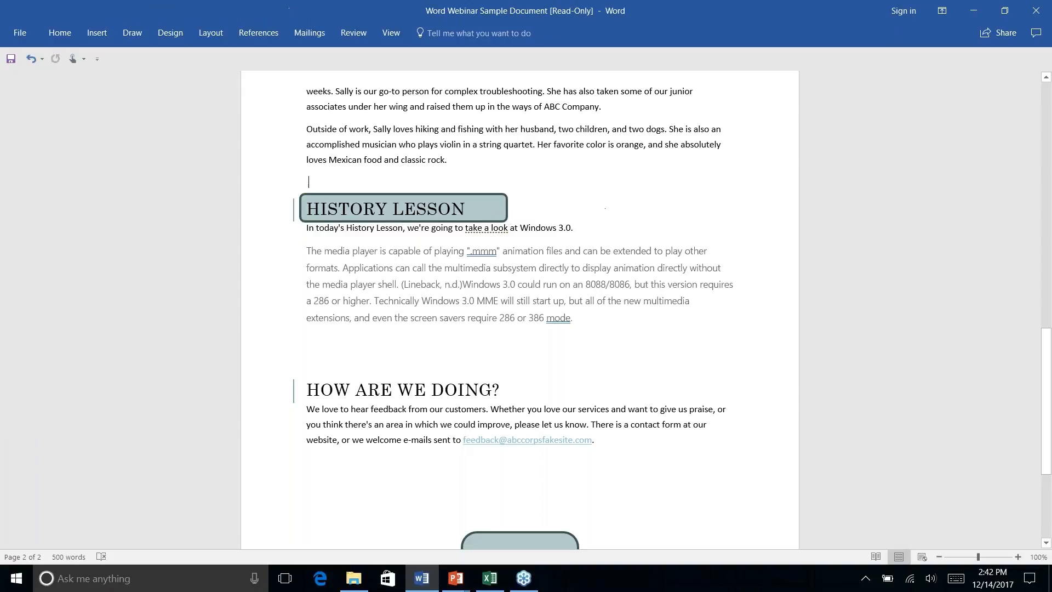
right_click(590, 196)
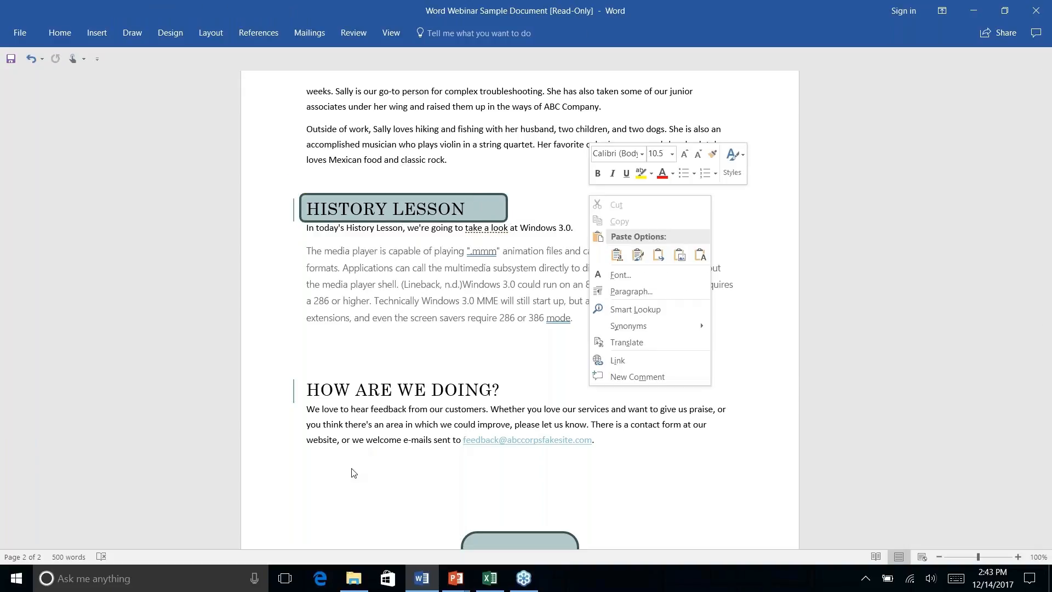
key(Escape)
scroll(519, 310, up, 1)
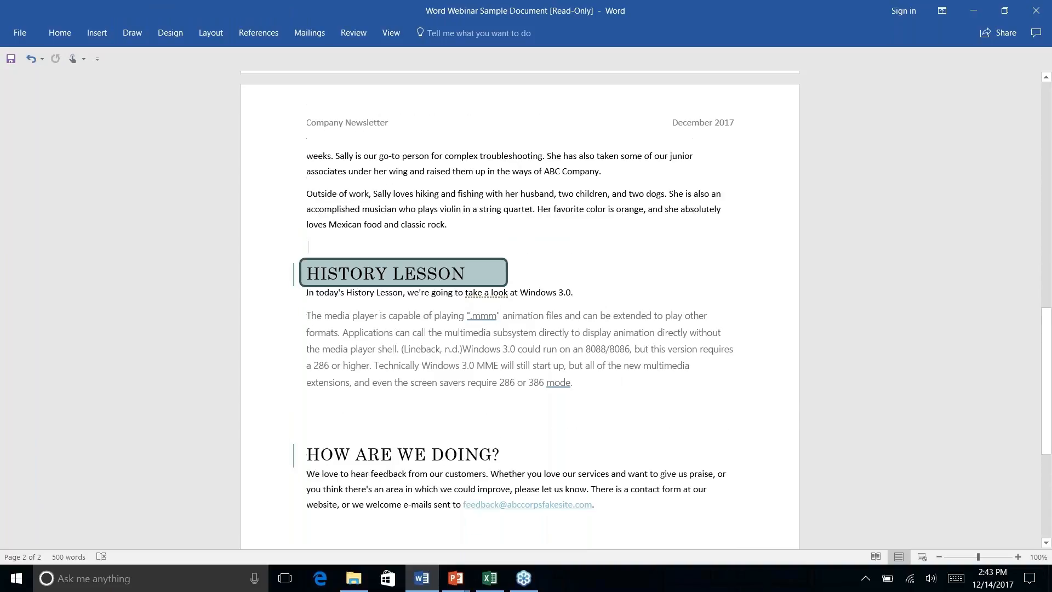
scroll(520, 310, down, 3)
scroll(519, 309, up, 1)
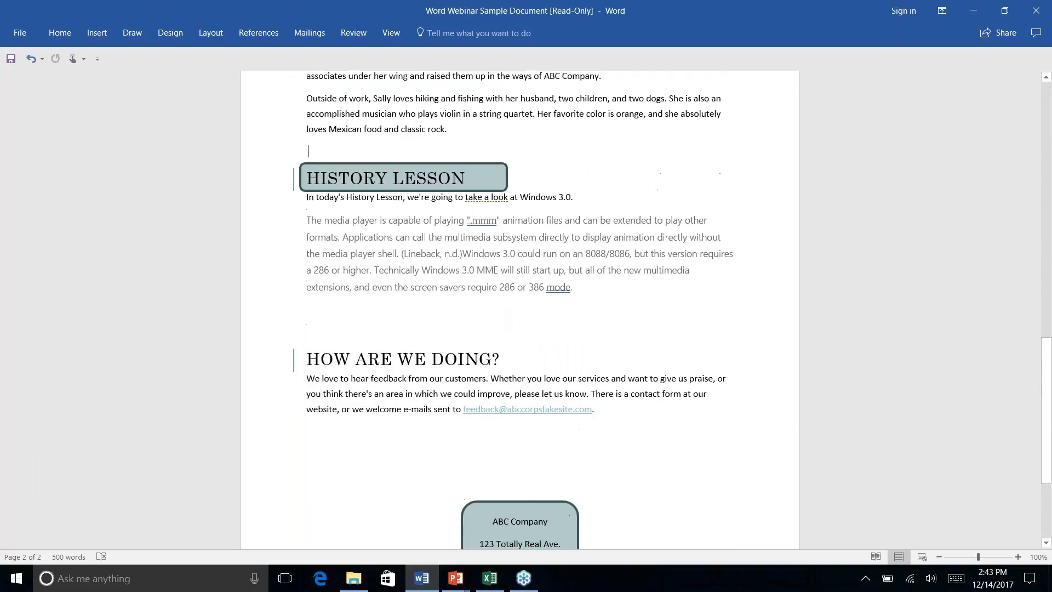
scroll(520, 310, down, 3)
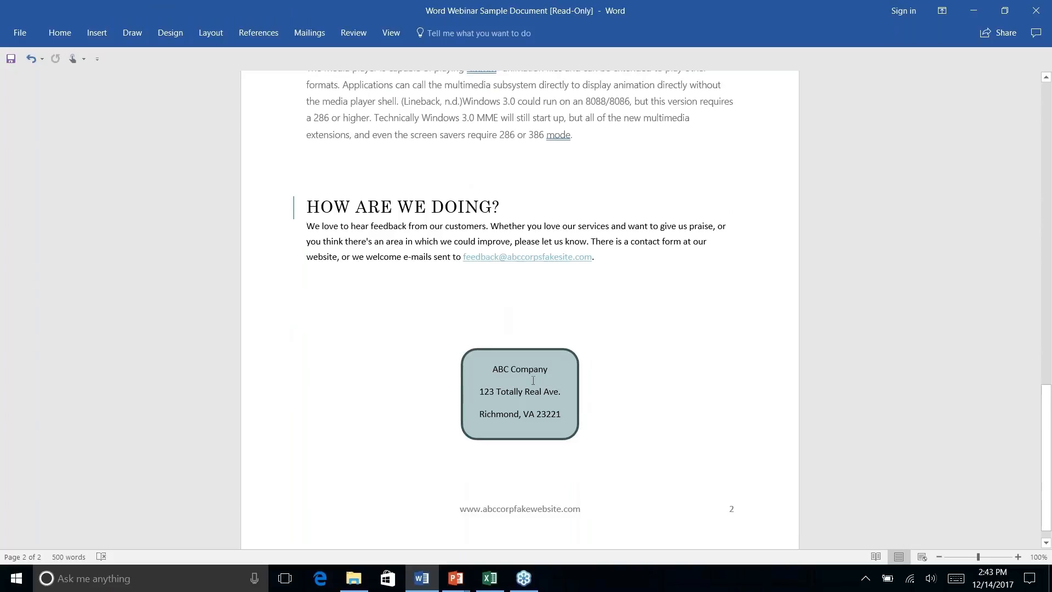
scroll(554, 405, up, 4)
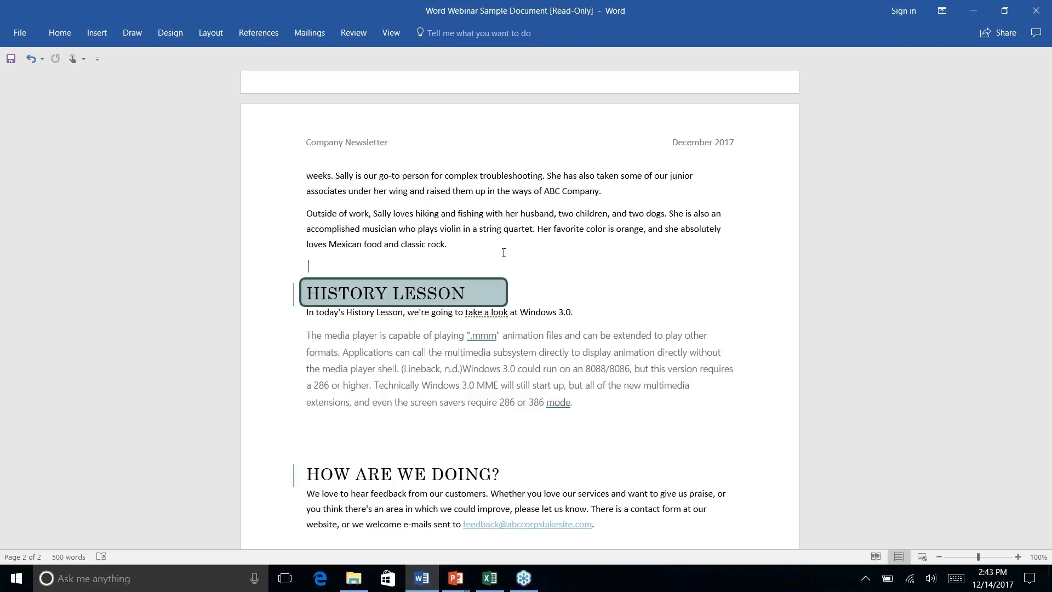
Step: Switch to the PowerPoint slide show, advance to the Find & Replace 2.0 slide, and return to the Word document
key(alt+Tab)
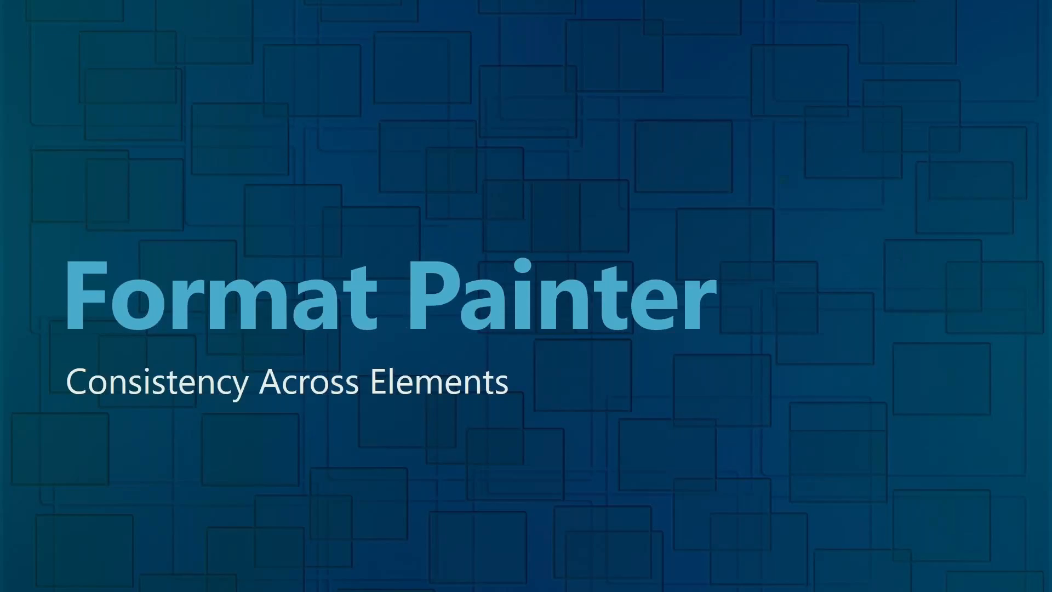
key(Right)
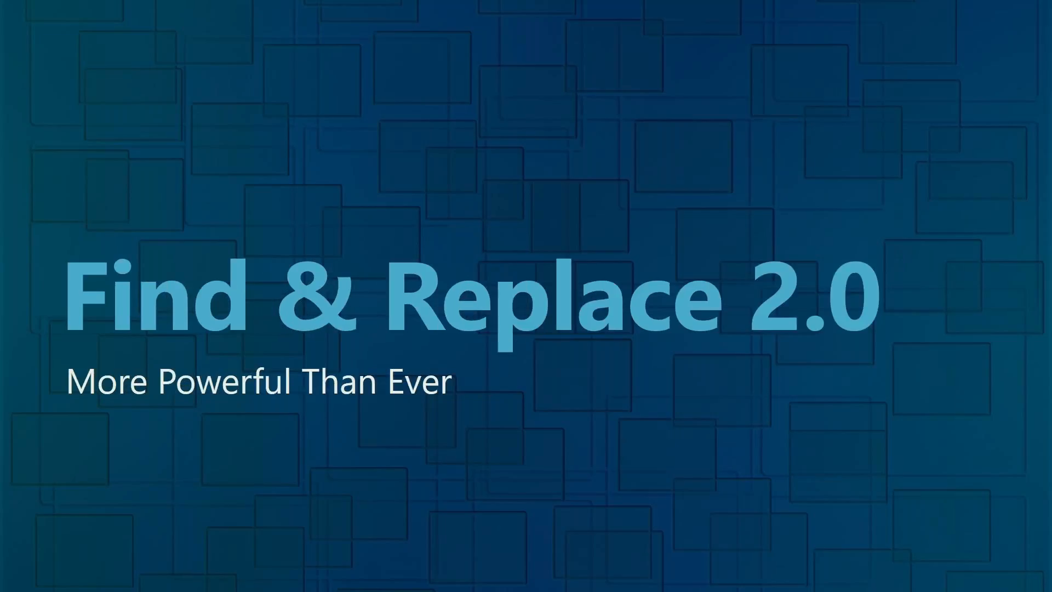
key(alt+Tab)
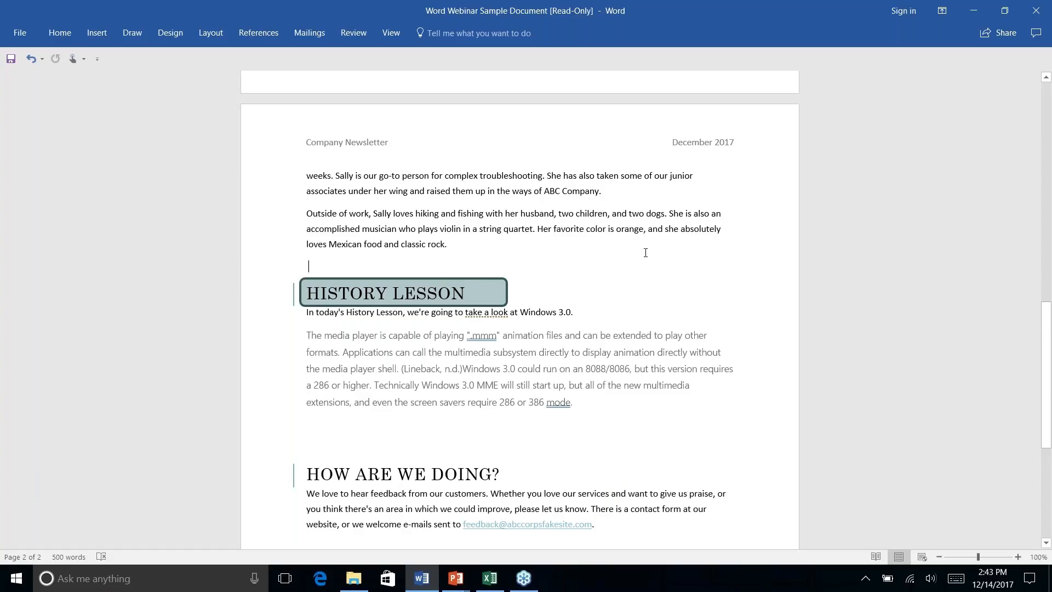
Step: Open Find and Replace in its replace mode with the full search options available
scroll(645, 252, down, 5)
scroll(645, 252, up, 18)
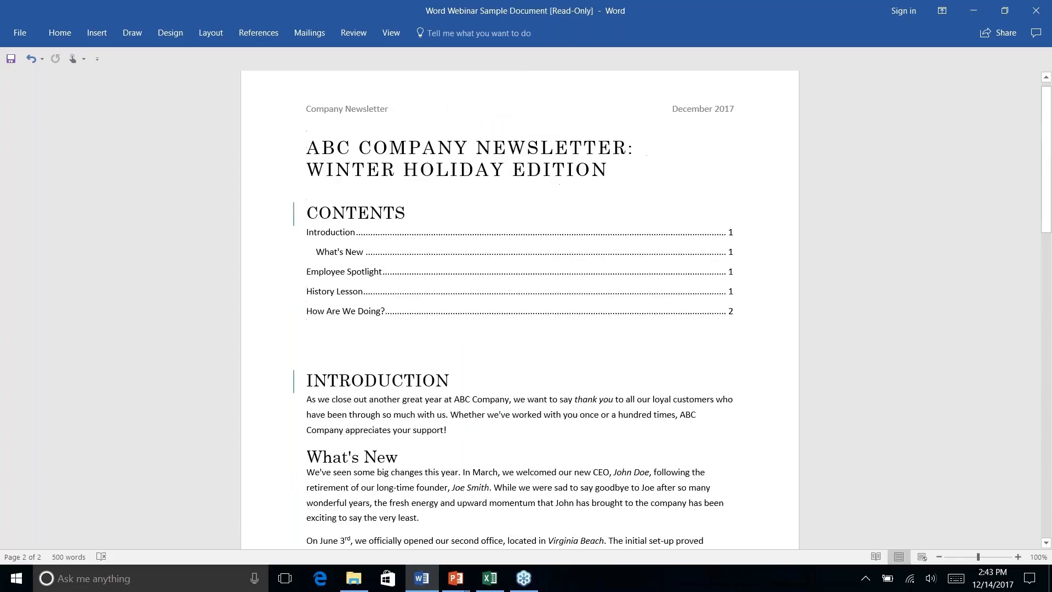
scroll(519, 307, down, 3)
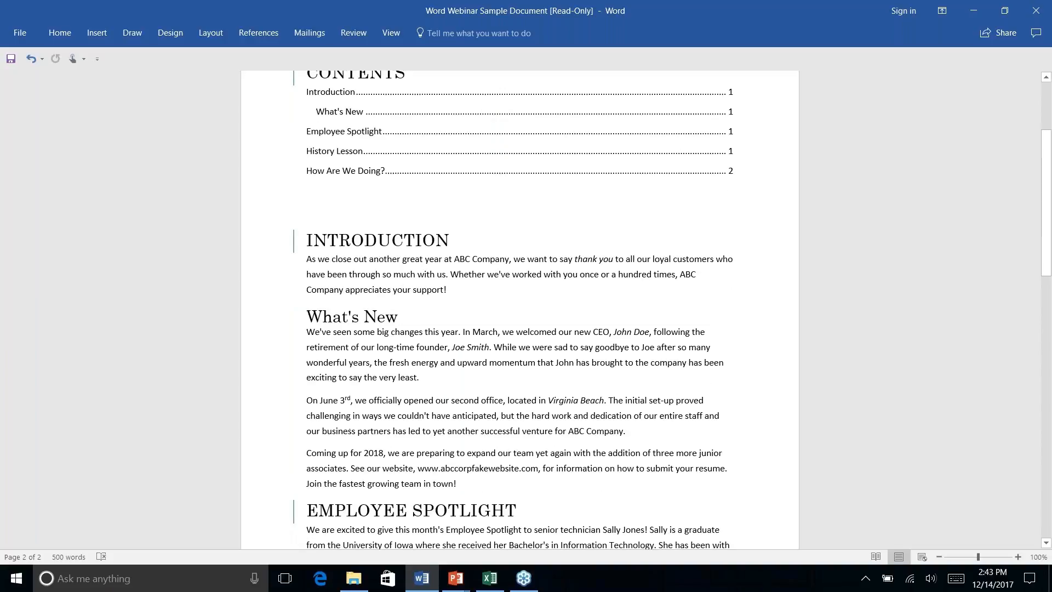
scroll(519, 307, down, 3)
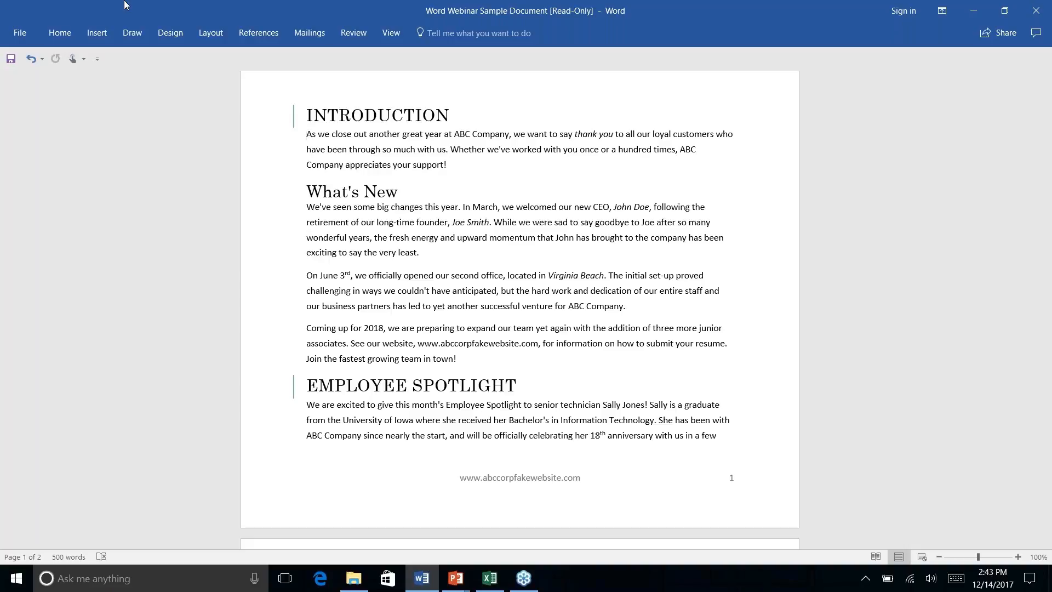
click(62, 37)
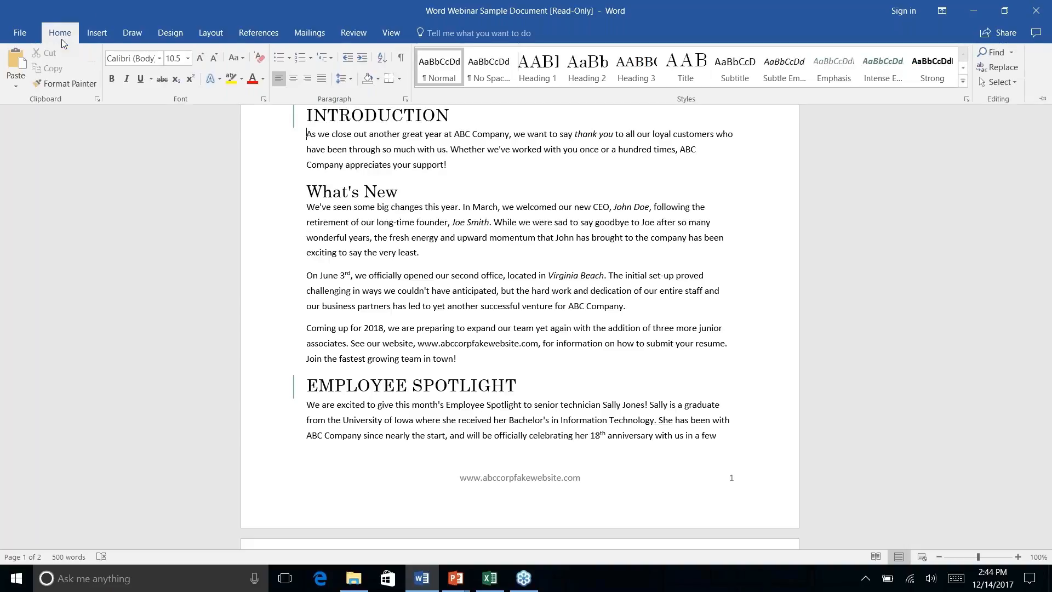
right_click(995, 71)
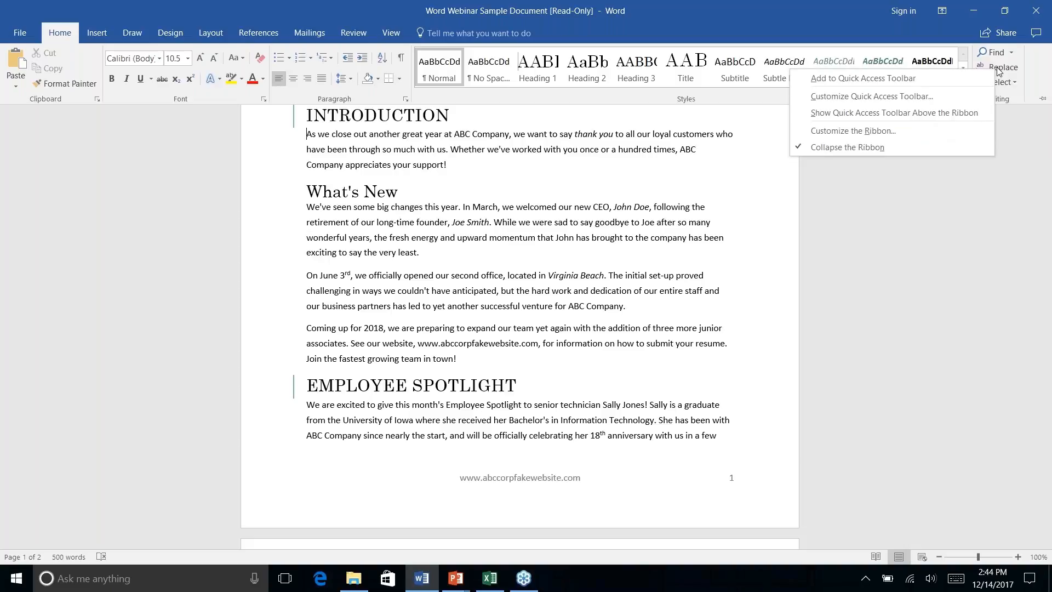
click(1002, 67)
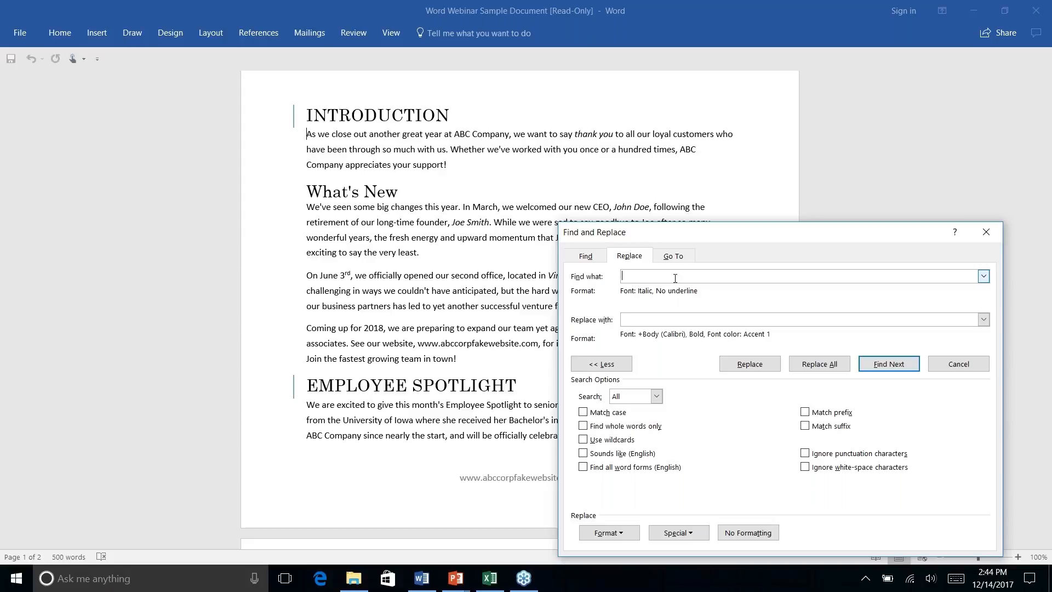
click(584, 257)
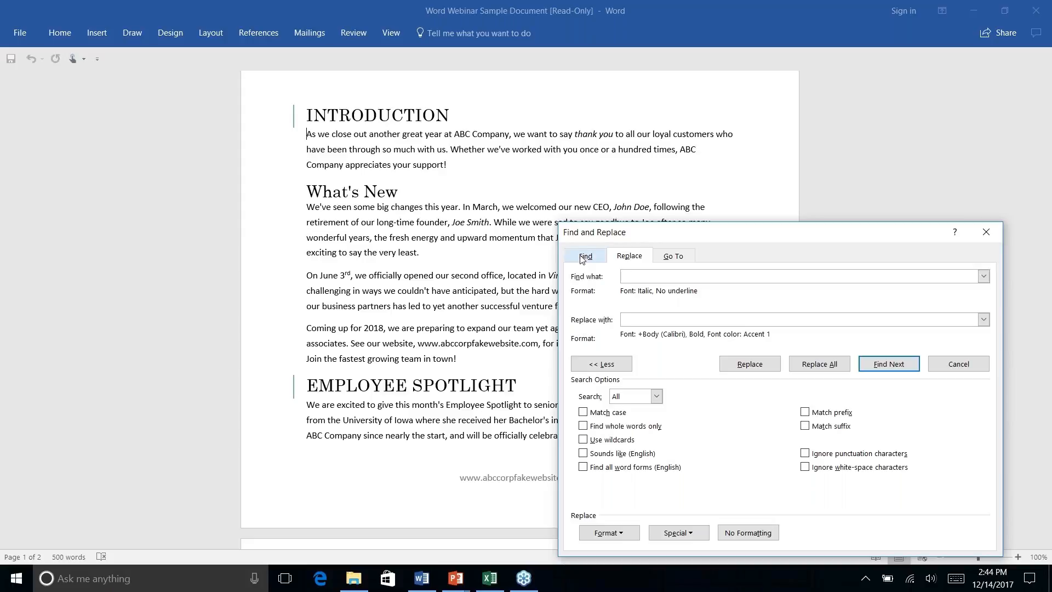
click(629, 256)
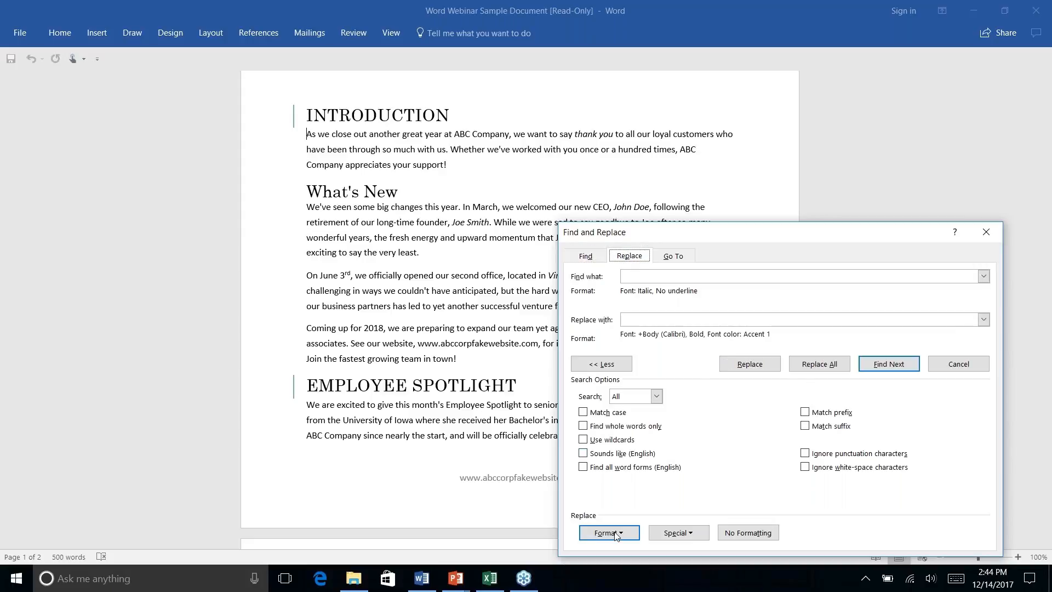
Step: Set the formatting to find to the Italic font style with no underline, leaving the search text empty
click(644, 277)
click(625, 535)
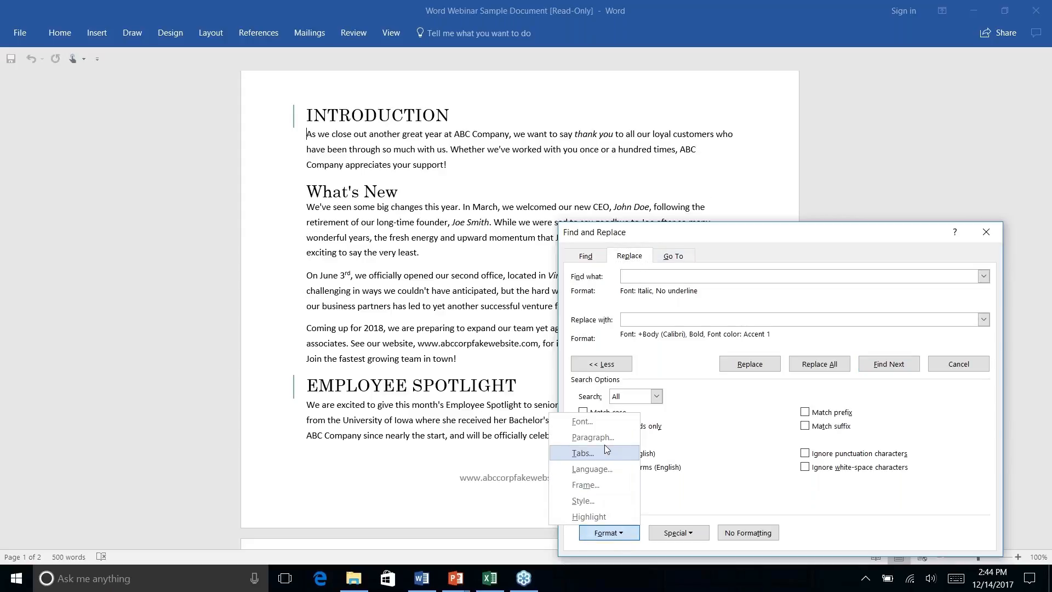
click(589, 425)
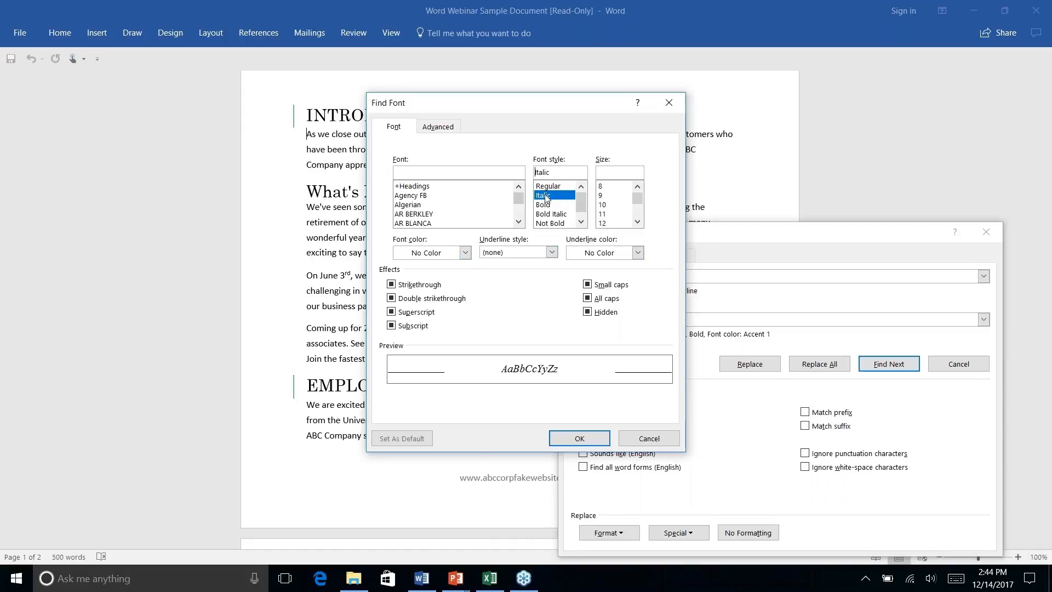
click(580, 439)
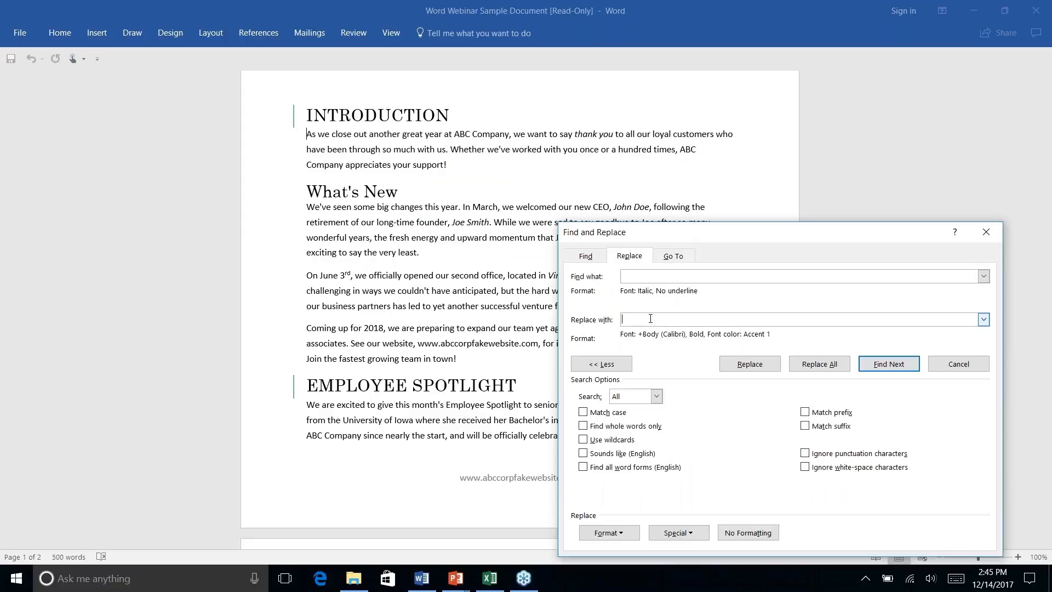
Step: Set the replacement formatting to the Bold font style with the darker teal Accent 2 font color
click(608, 533)
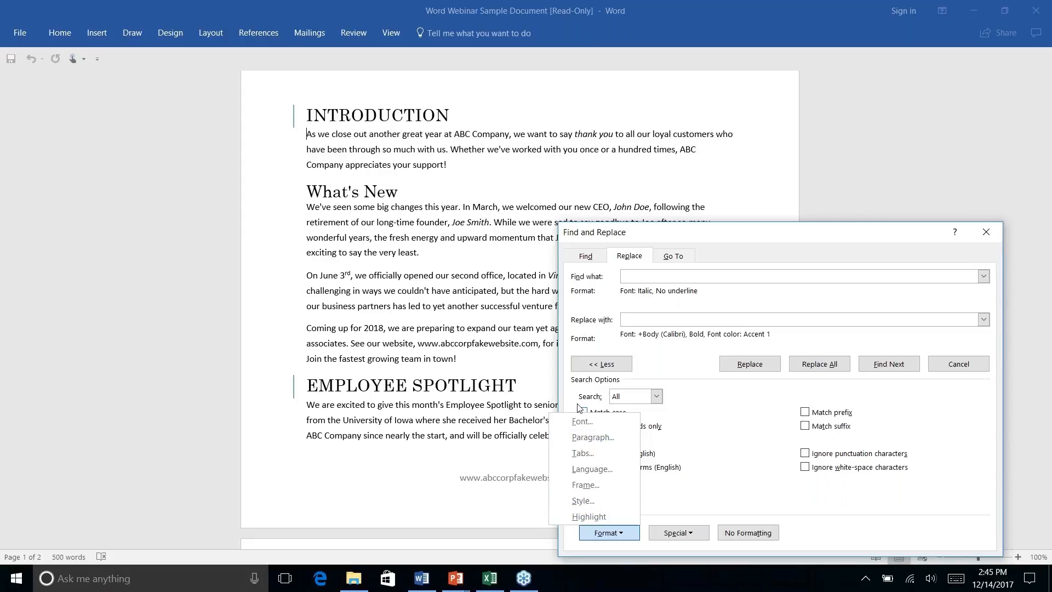
click(581, 423)
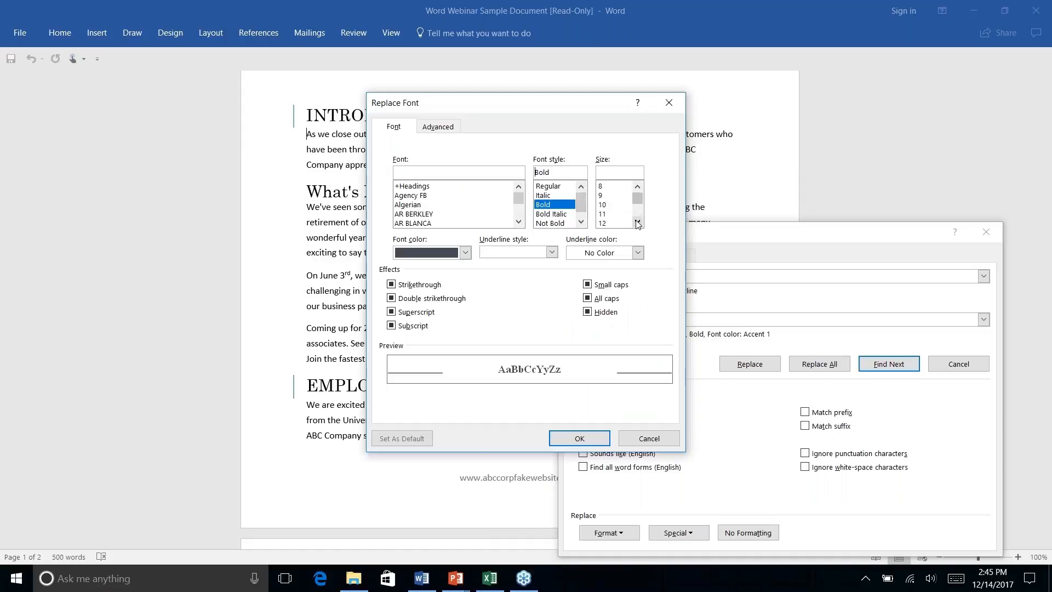
click(465, 252)
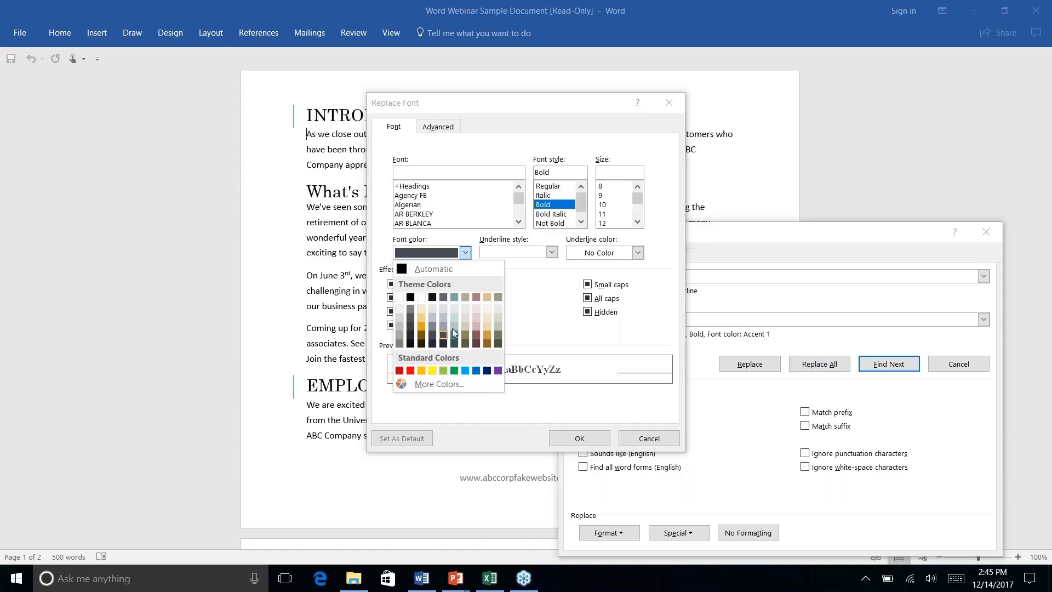
click(454, 335)
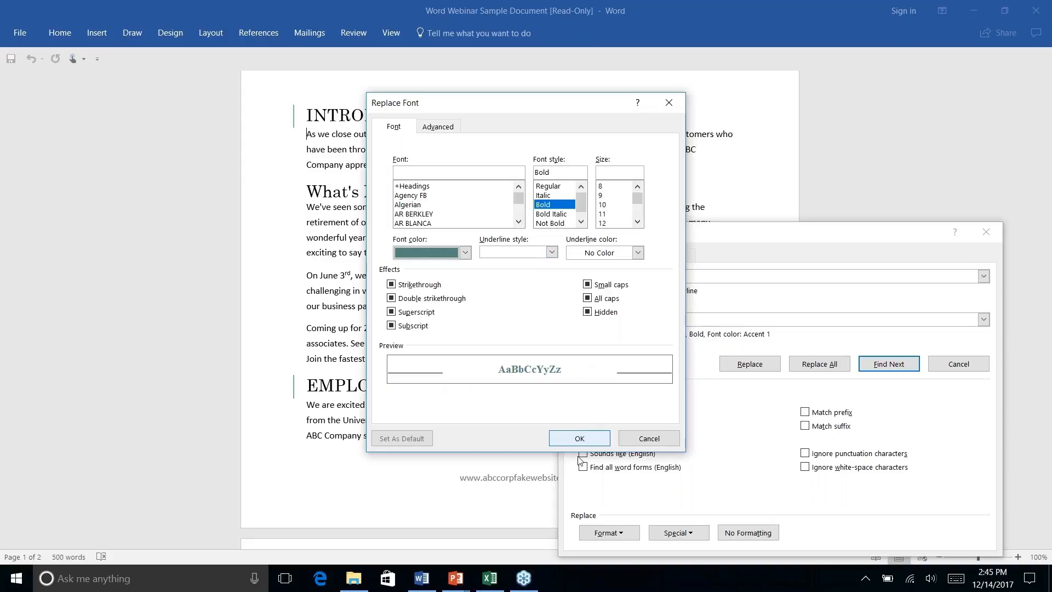
click(579, 440)
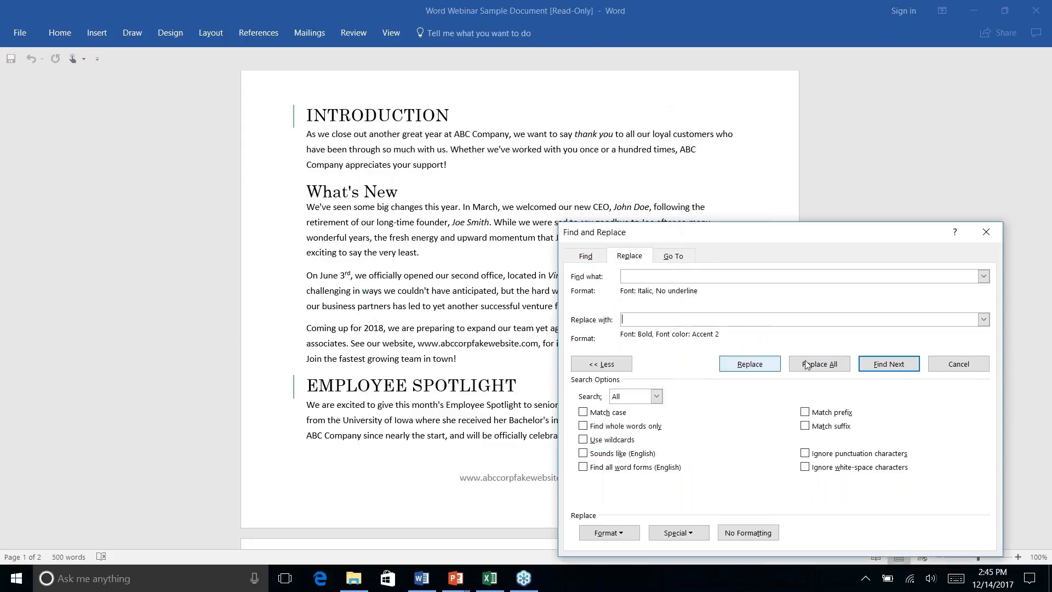
Step: Replace the italic formatting on "thank you" first, replace all remaining italic text in the document, and close Find and Replace
click(893, 367)
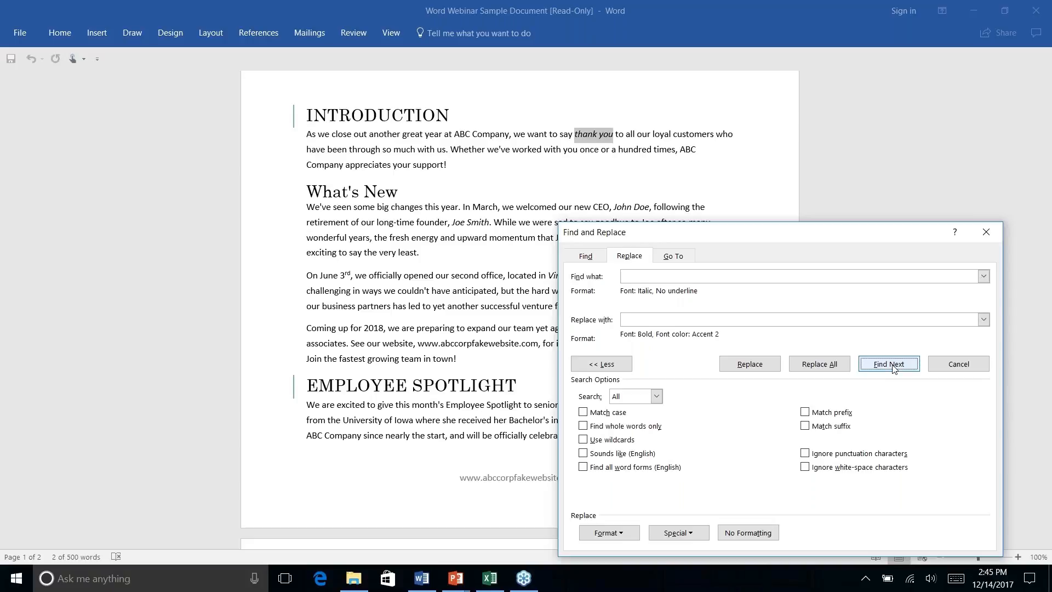
click(749, 365)
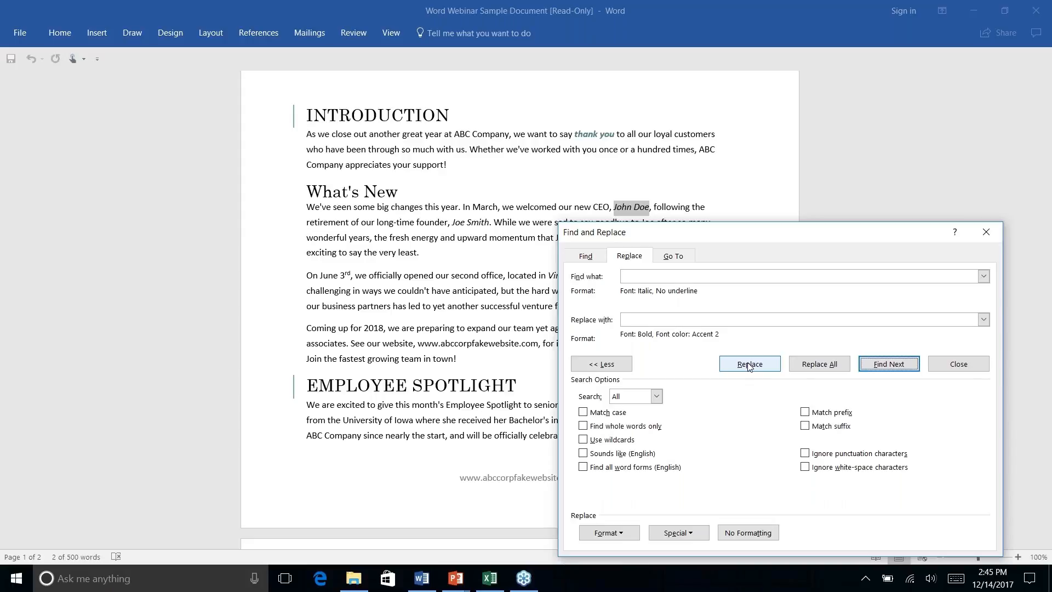
click(819, 365)
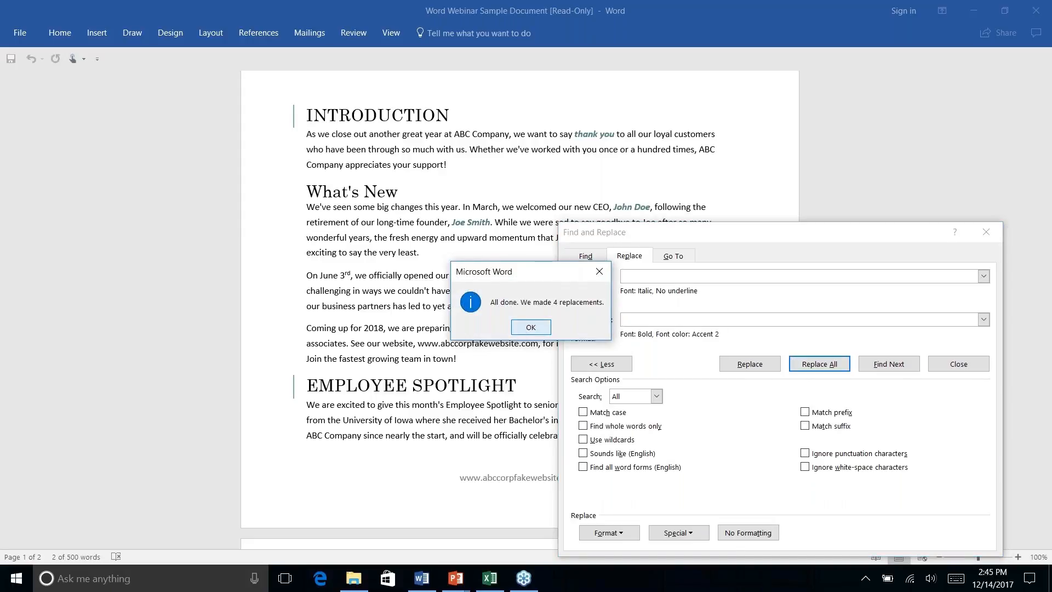
click(524, 331)
click(986, 231)
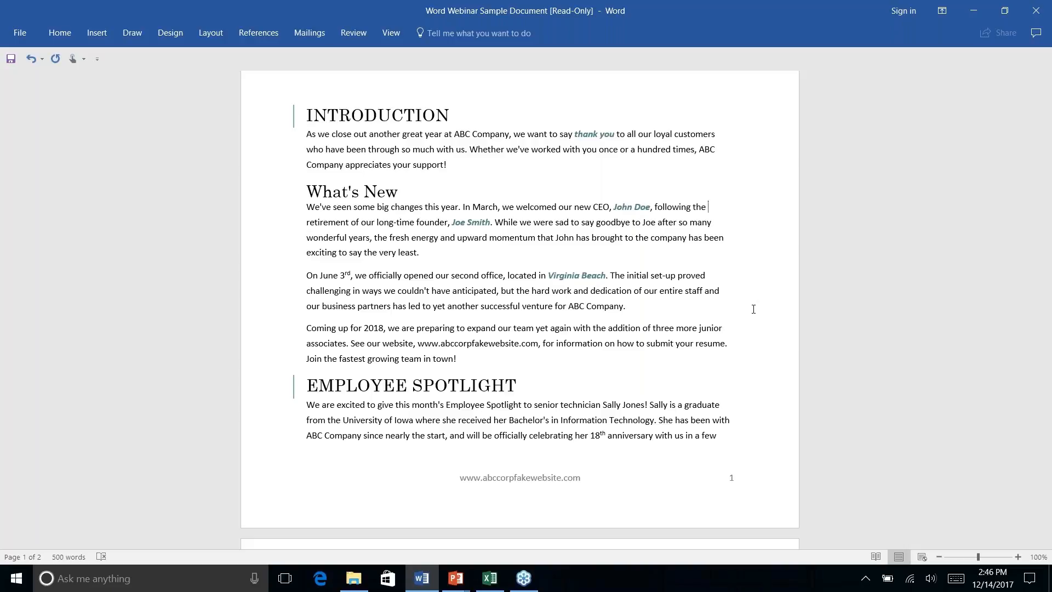
Step: Switch to the PowerPoint slide show, advance to the AutoCorrect slide, and return to the Word document
key(alt+Tab)
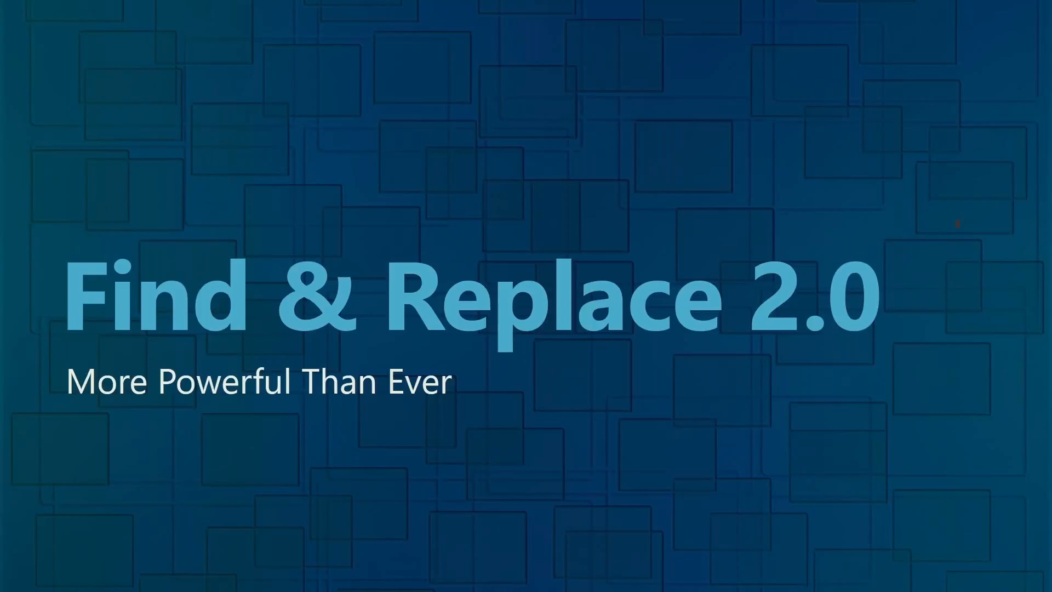
key(Right)
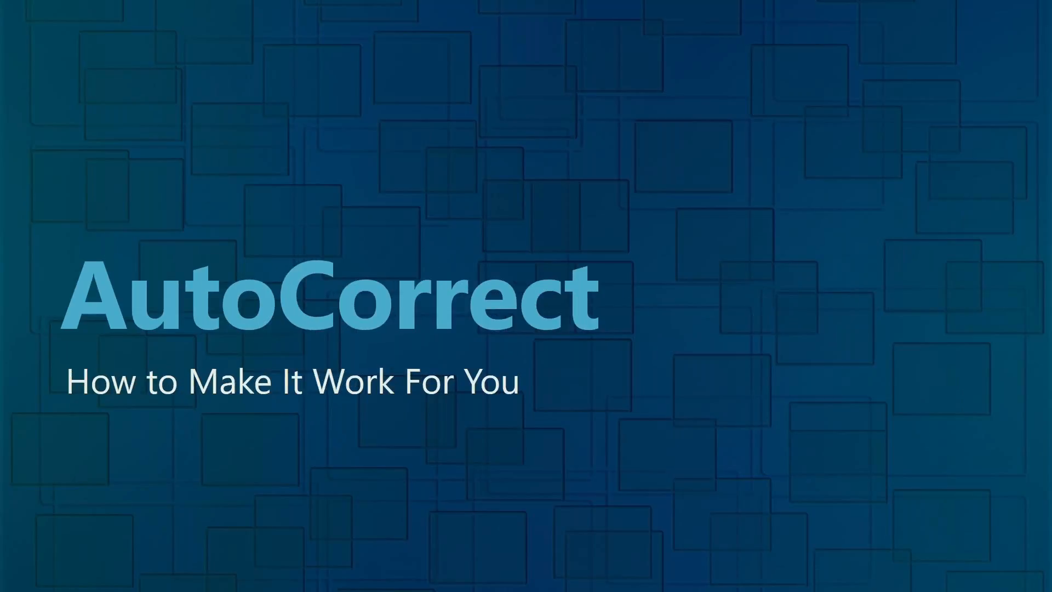
key(alt+Tab)
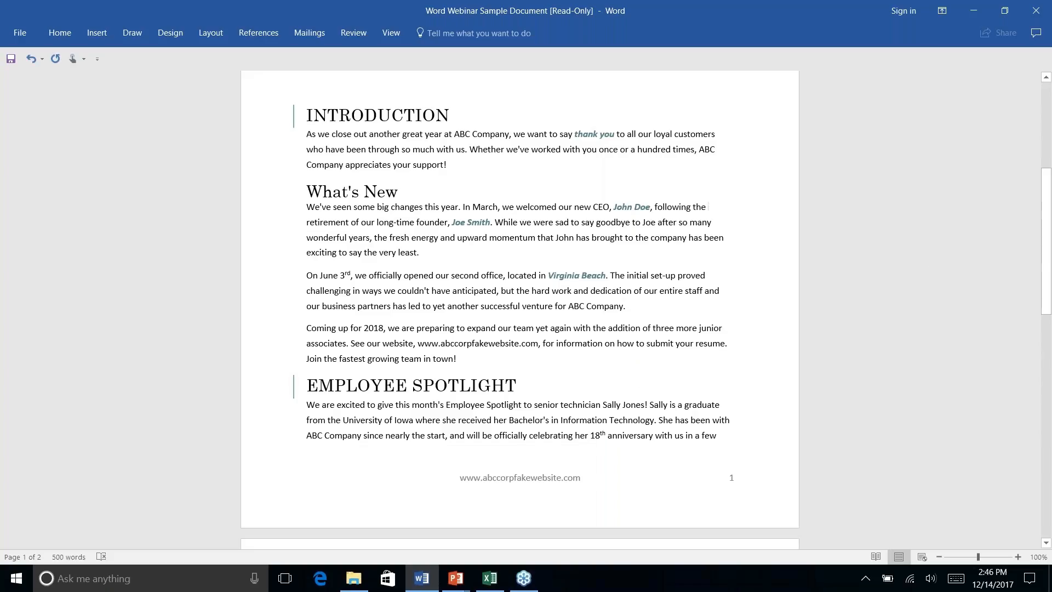
key(alt+Tab)
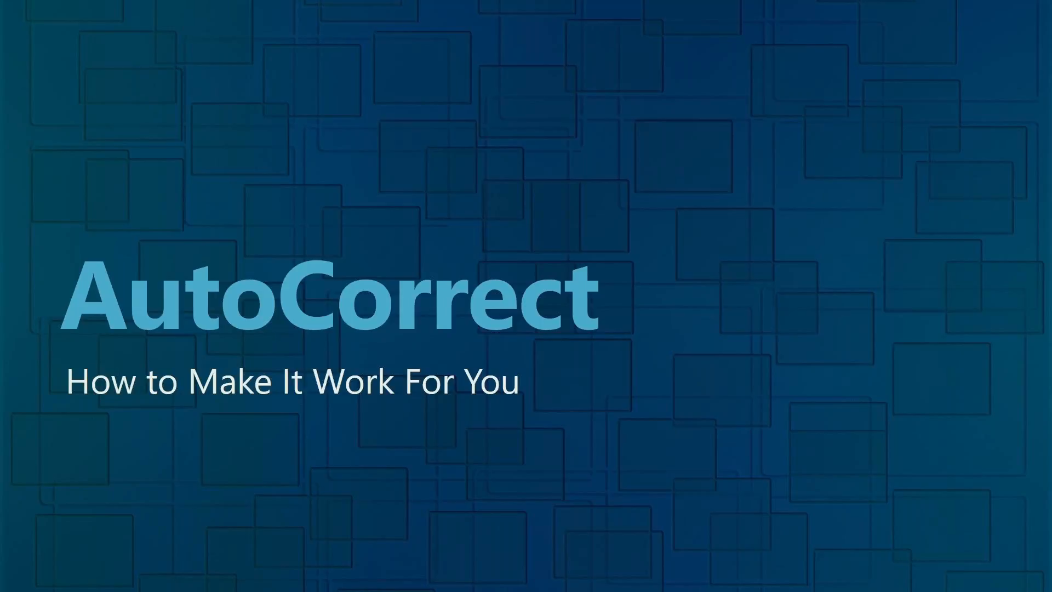
key(alt+Tab)
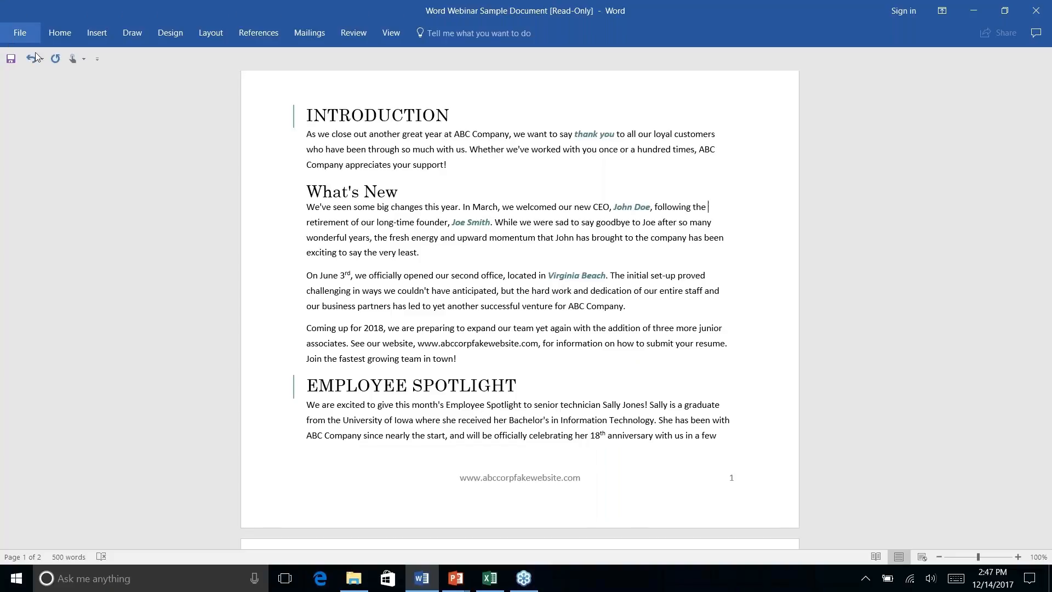
Step: Misspell "anticipated" in the second What's New paragraph by deleting its letter p
click(414, 275)
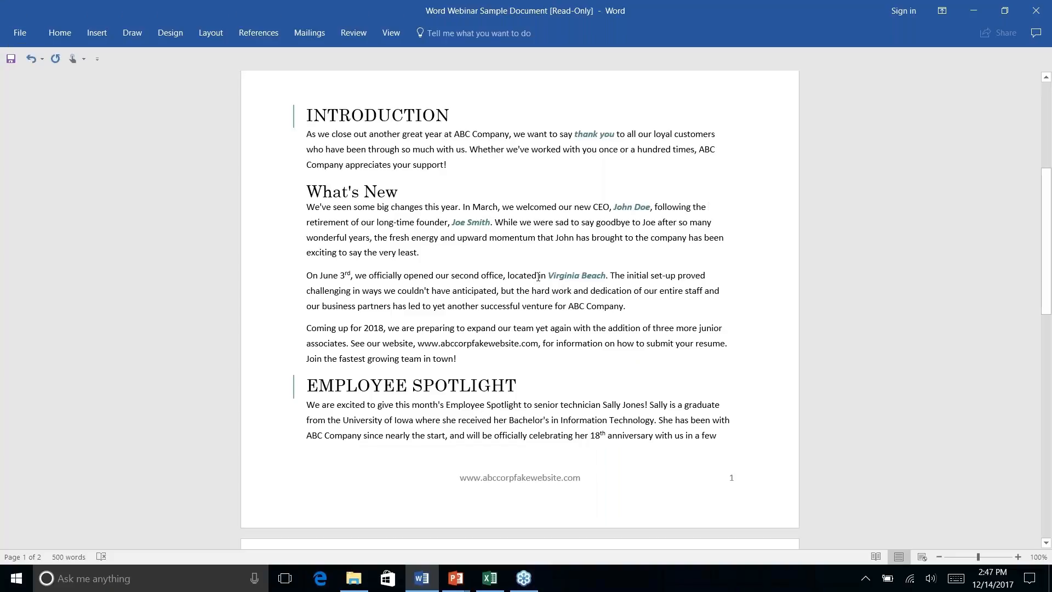
click(478, 295)
key(BackSpace)
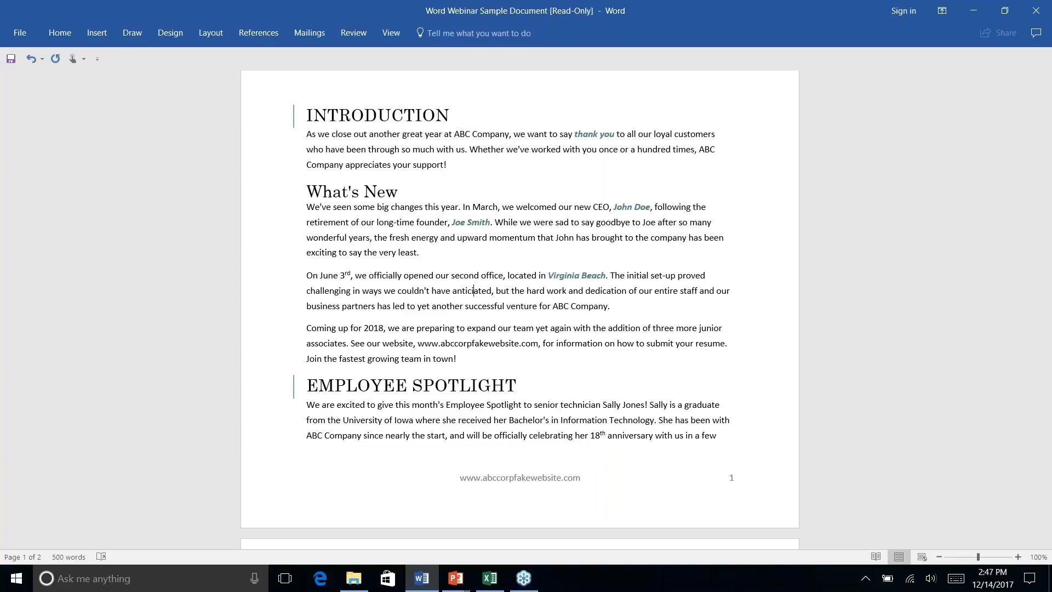
Step: Open the AutoCorrect options from the spelling suggestion for the misspelled "anticiated", and close them without changes
right_click(474, 291)
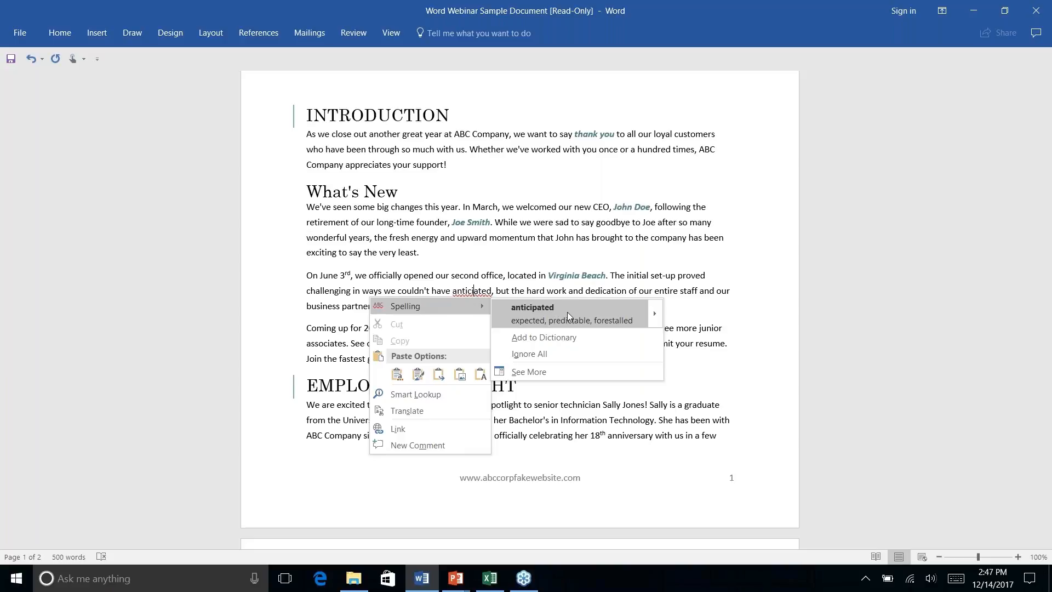
mouse_move(657, 312)
mouse_move(657, 315)
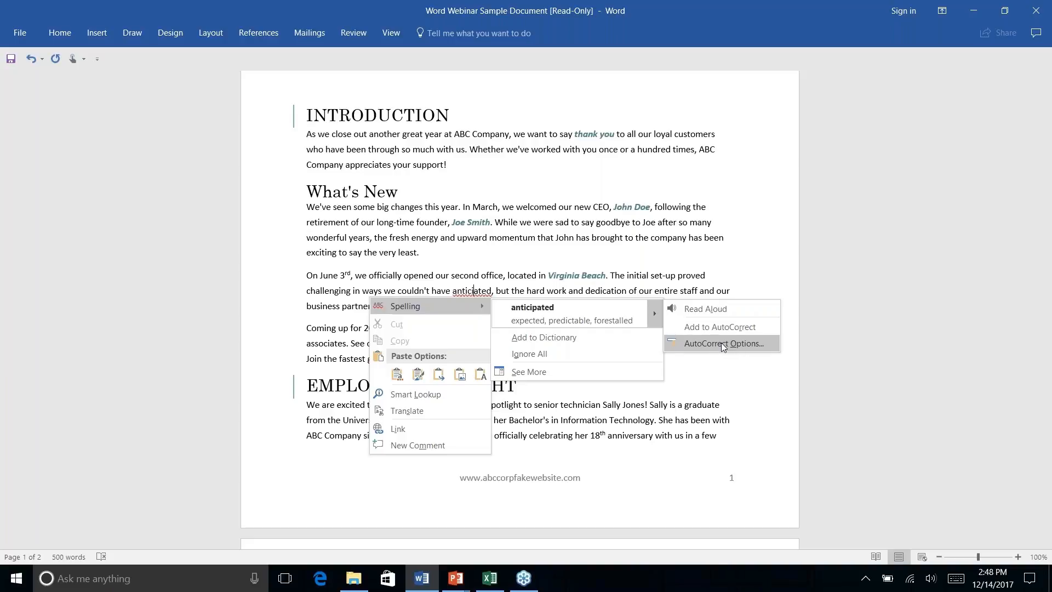
click(723, 343)
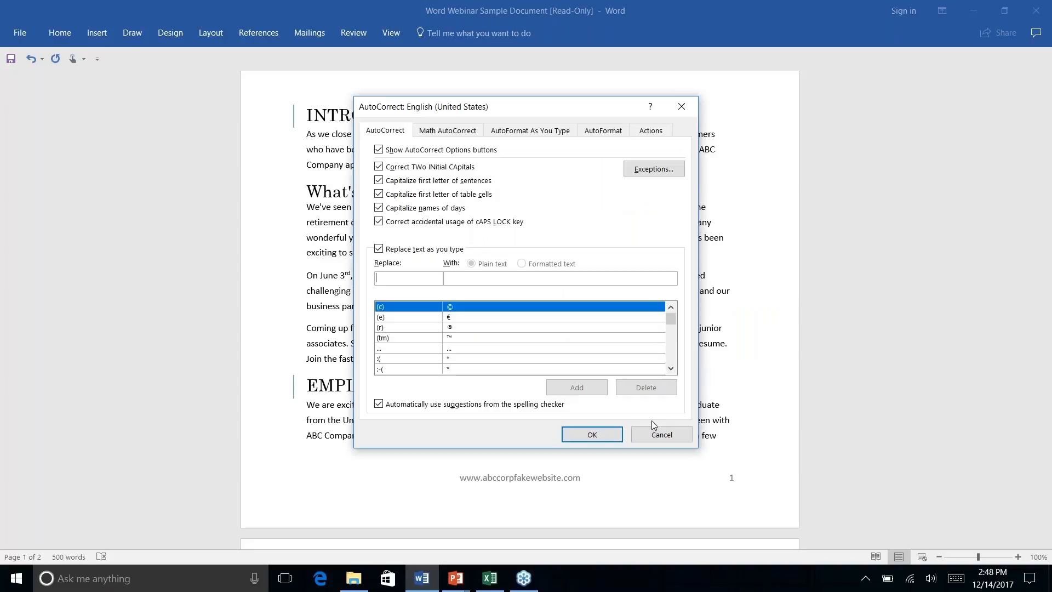
click(657, 437)
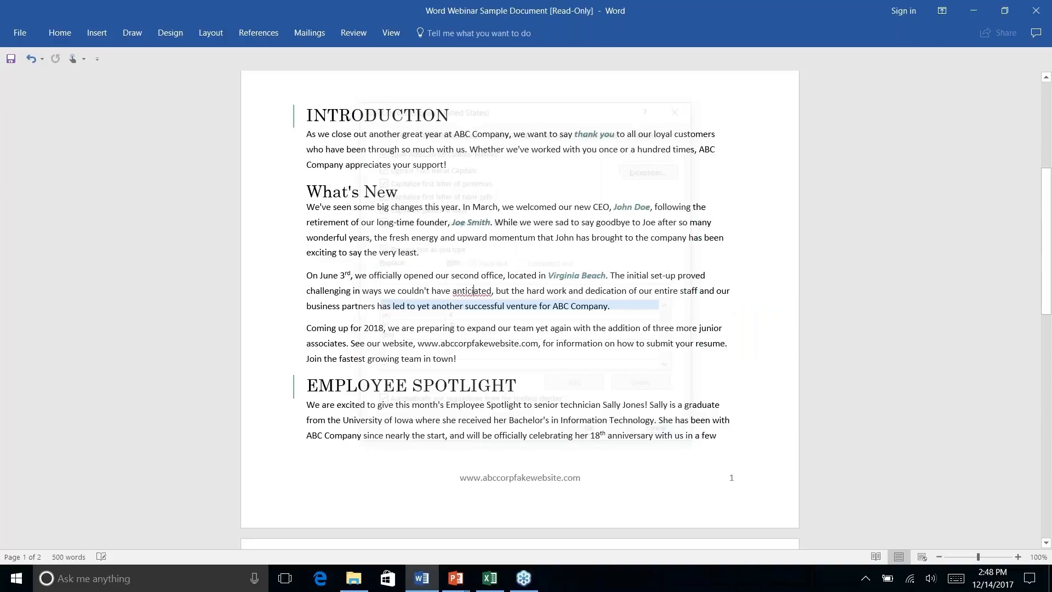
Step: Open the Proofing page of Word Options and review its spelling and grammar settings
click(24, 34)
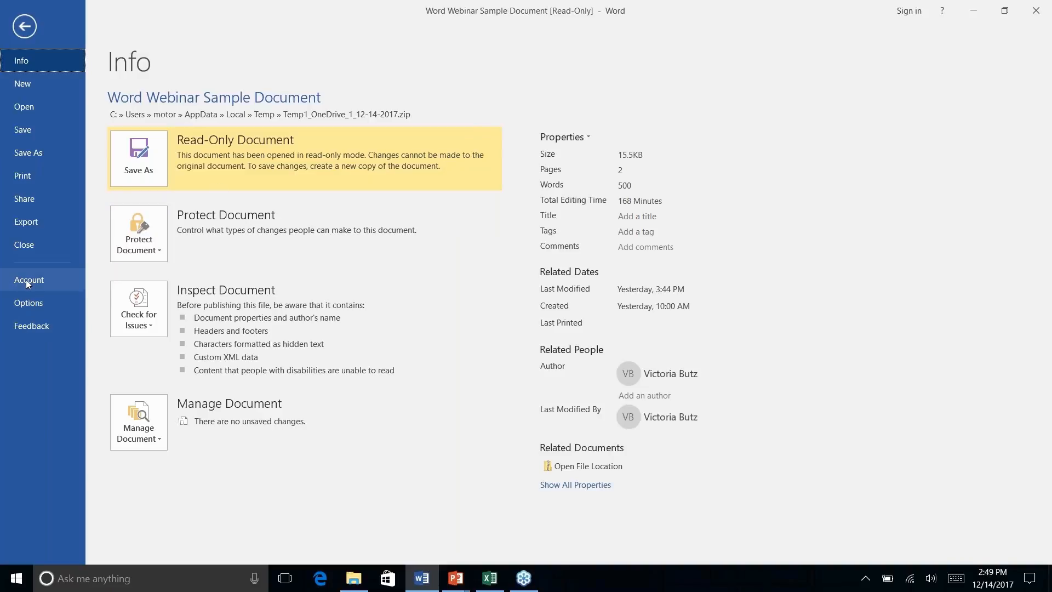
click(31, 303)
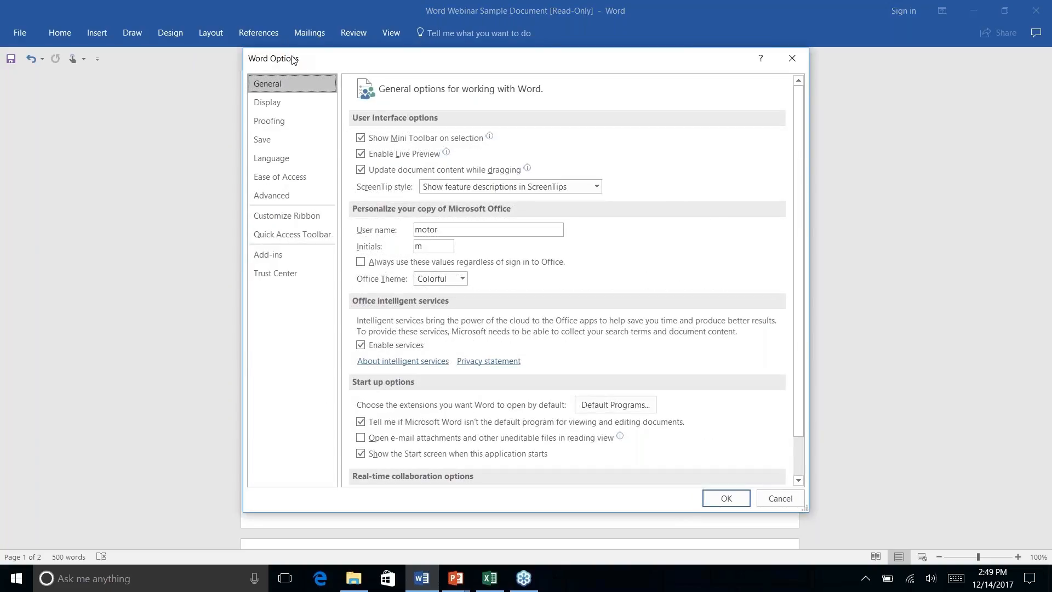
click(274, 128)
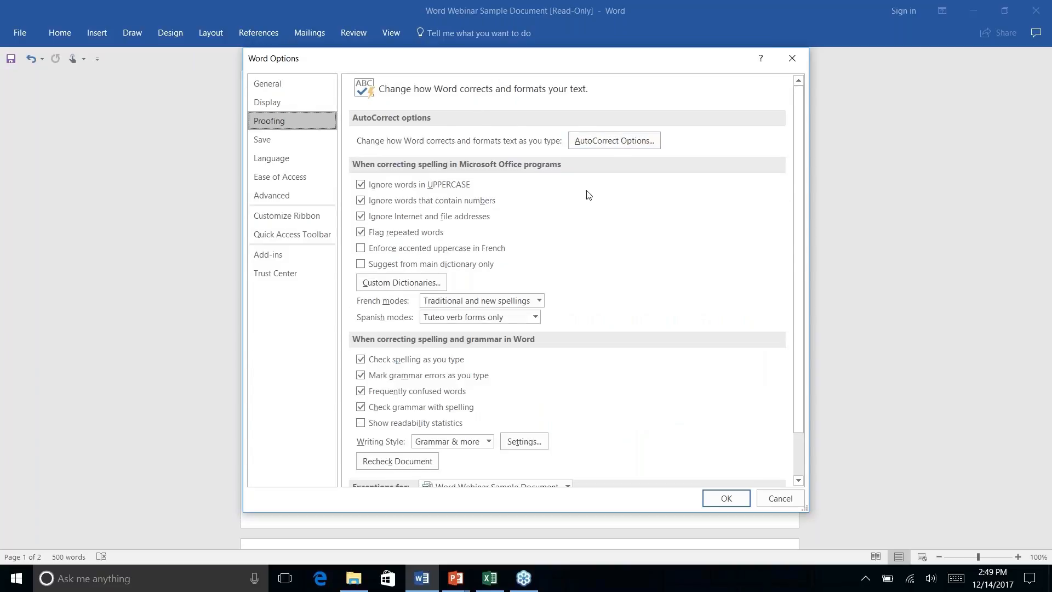
scroll(602, 197, down, 2)
scroll(602, 197, up, 2)
scroll(569, 216, down, 2)
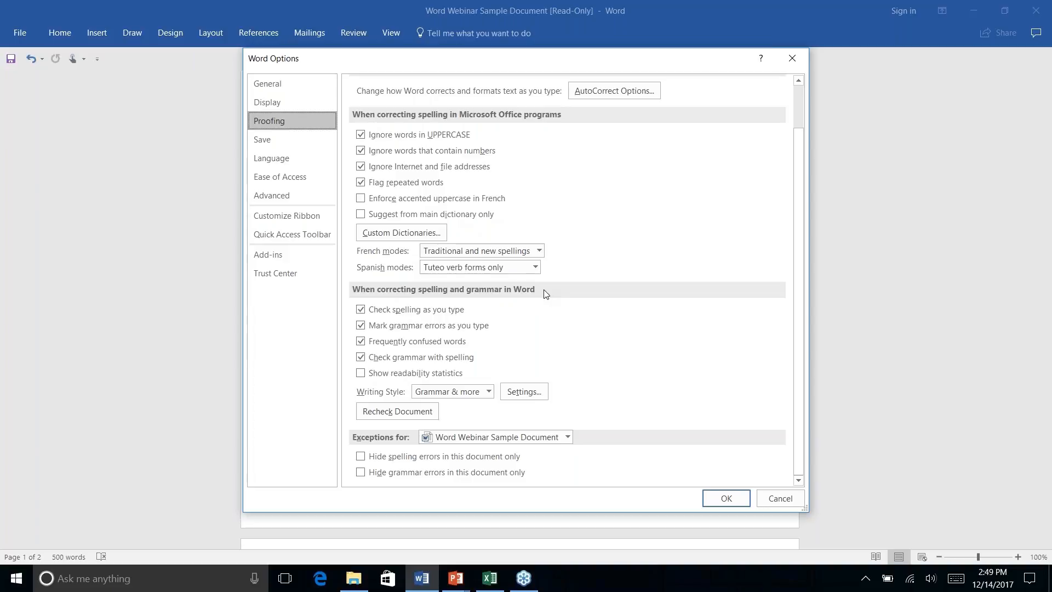
scroll(544, 294, up, 2)
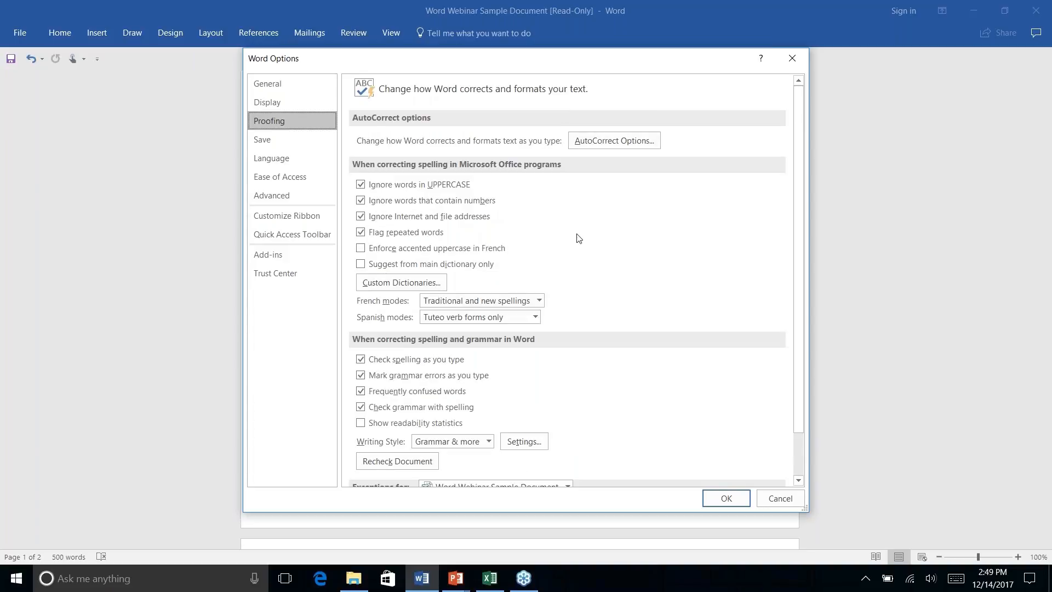
Step: Review the AutoCorrect replacement list and its First Letter and INitial CAps exceptions, closing the exceptions without changes
click(633, 143)
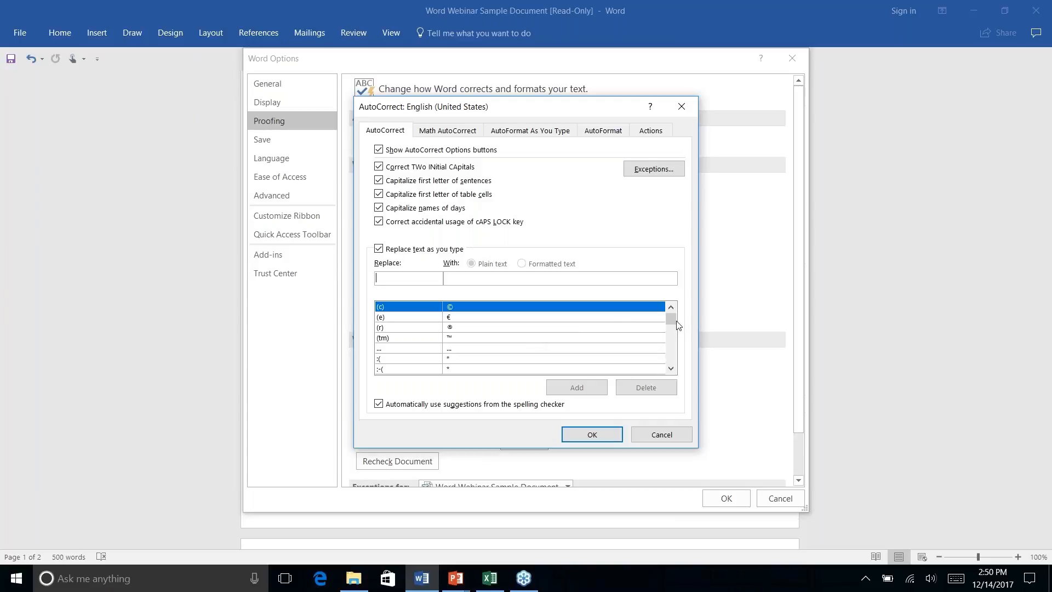
drag(672, 321, 672, 336)
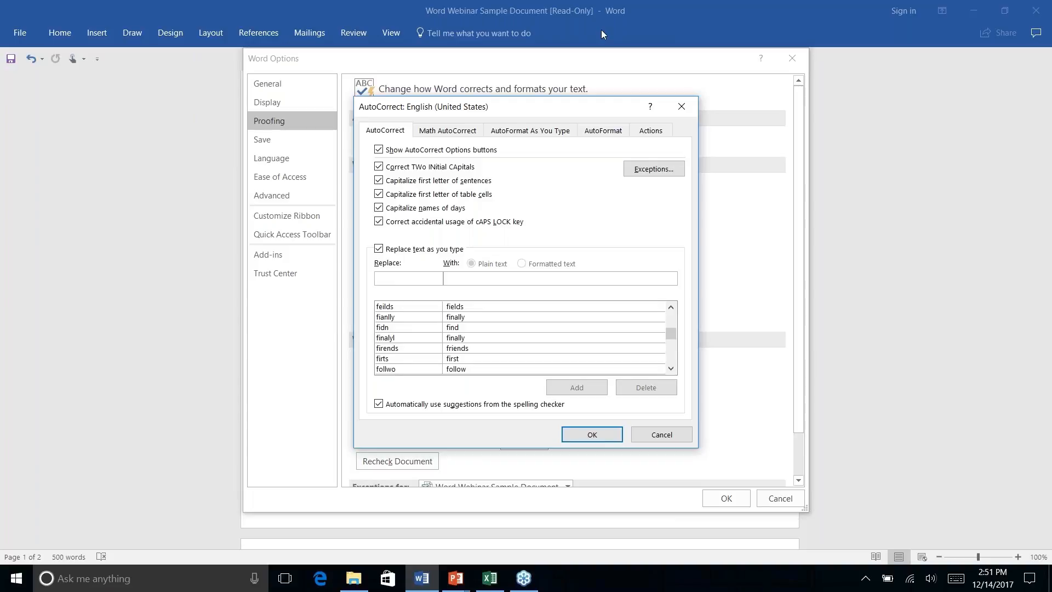
click(646, 183)
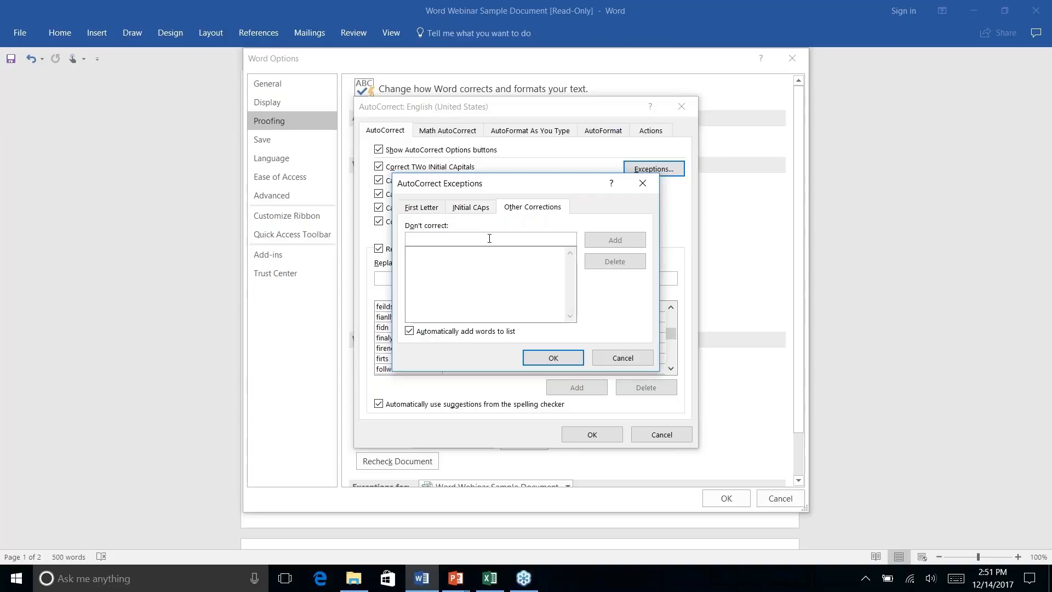
click(410, 209)
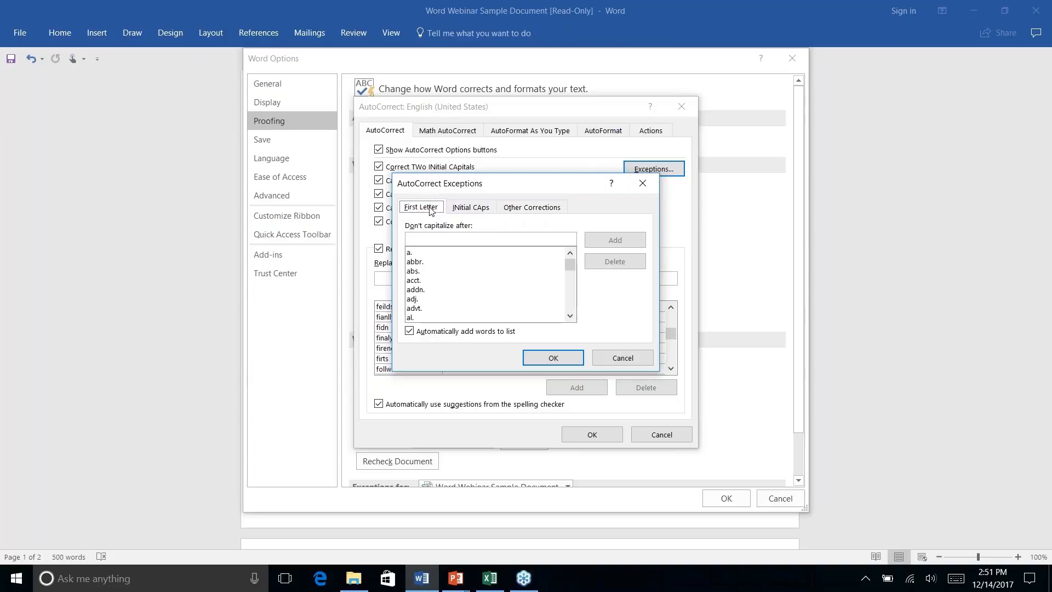
click(470, 207)
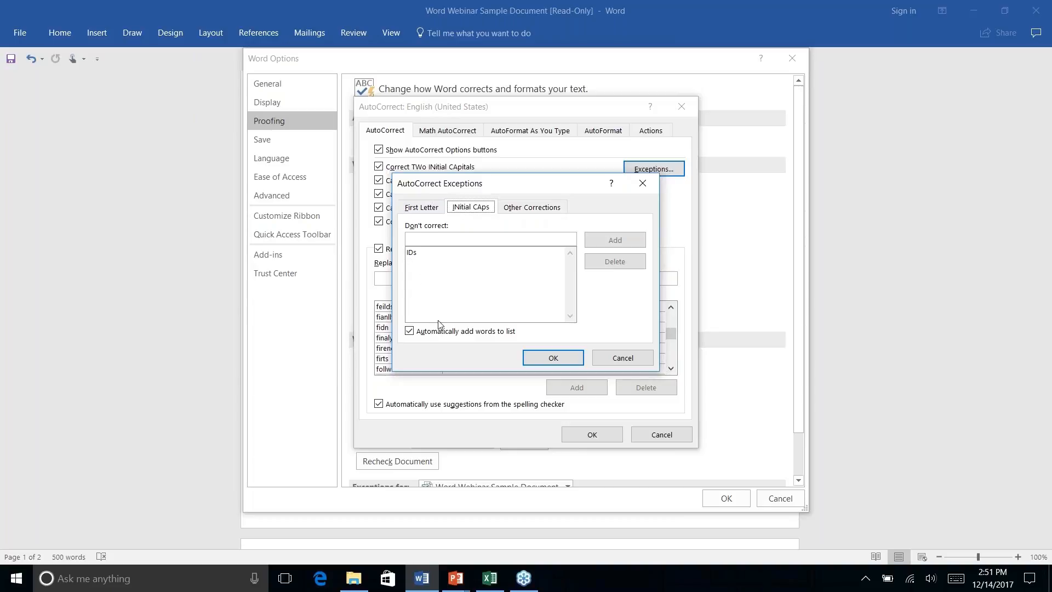
click(621, 358)
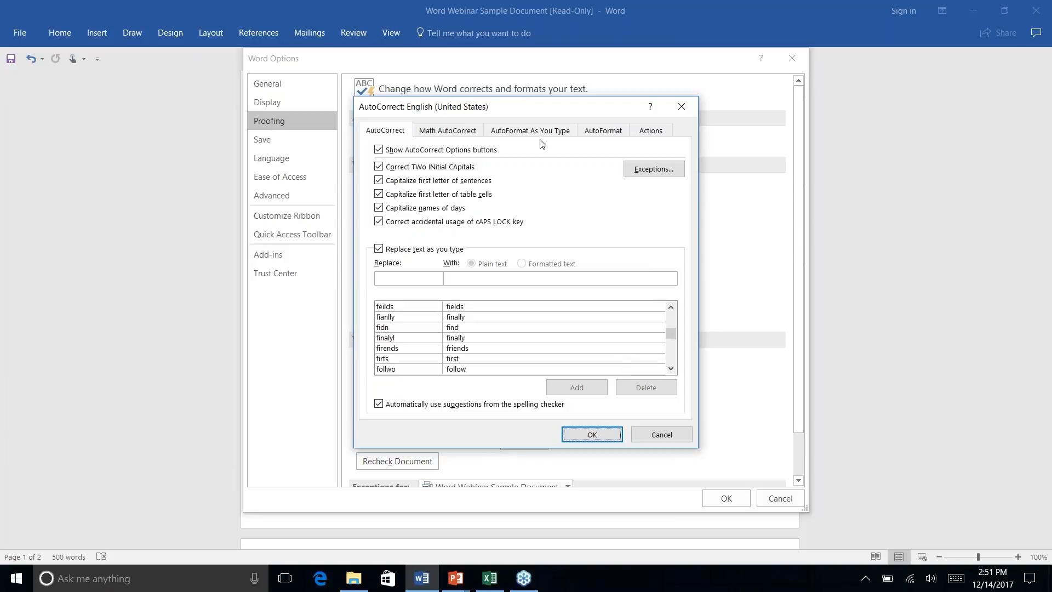
Step: Review the AutoFormat As You Type settings, and close AutoCorrect and Word Options without changes
click(552, 133)
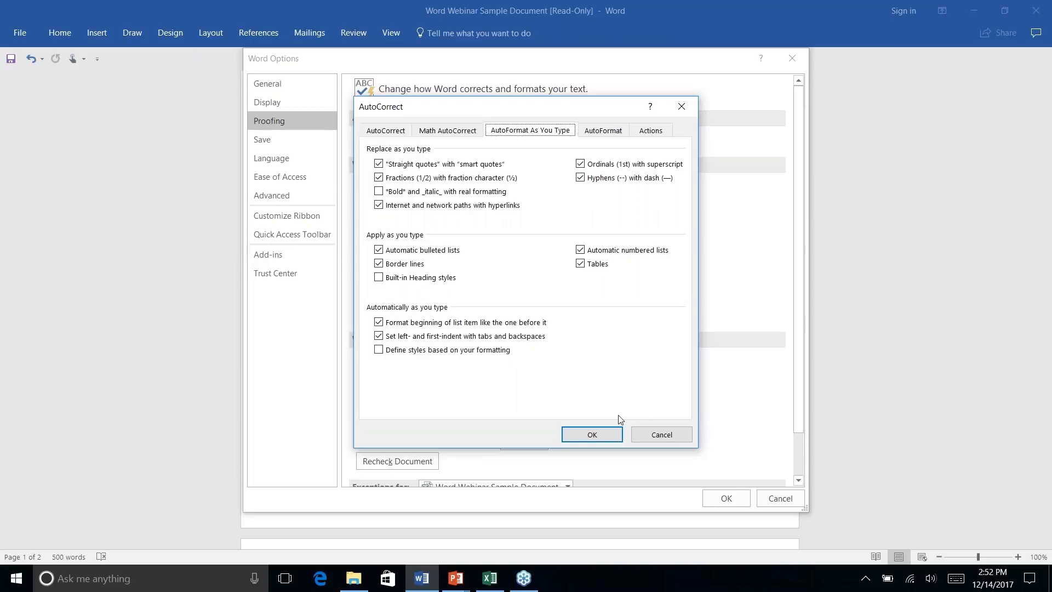
click(661, 434)
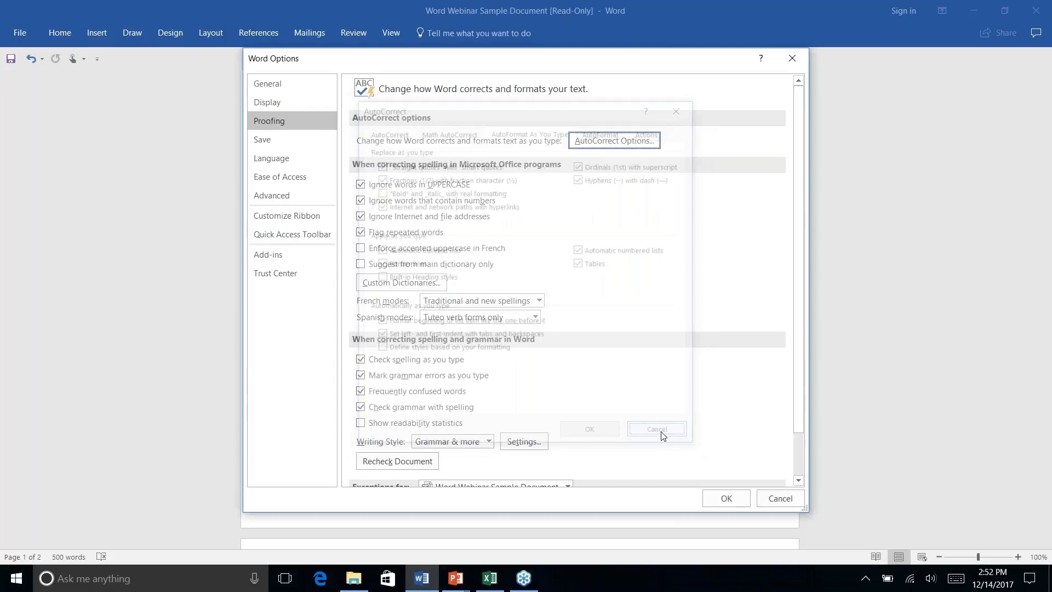
click(775, 499)
Step: Apply the Normal style to the feedback e-mail address at the end of the How Are We Doing? paragraph
scroll(598, 354, down, 1)
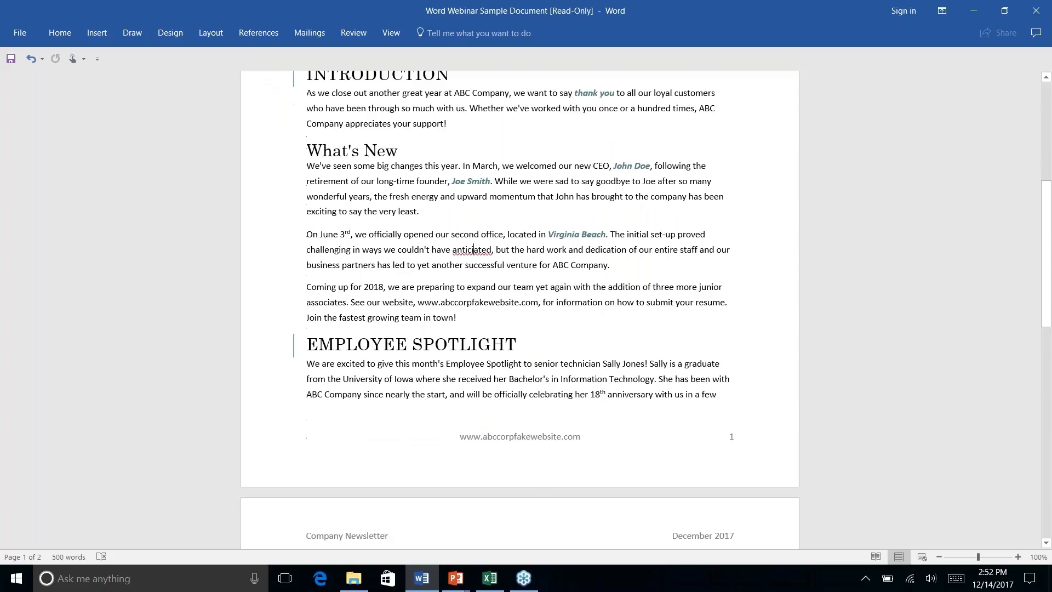
scroll(598, 354, down, 10)
scroll(598, 354, up, 1)
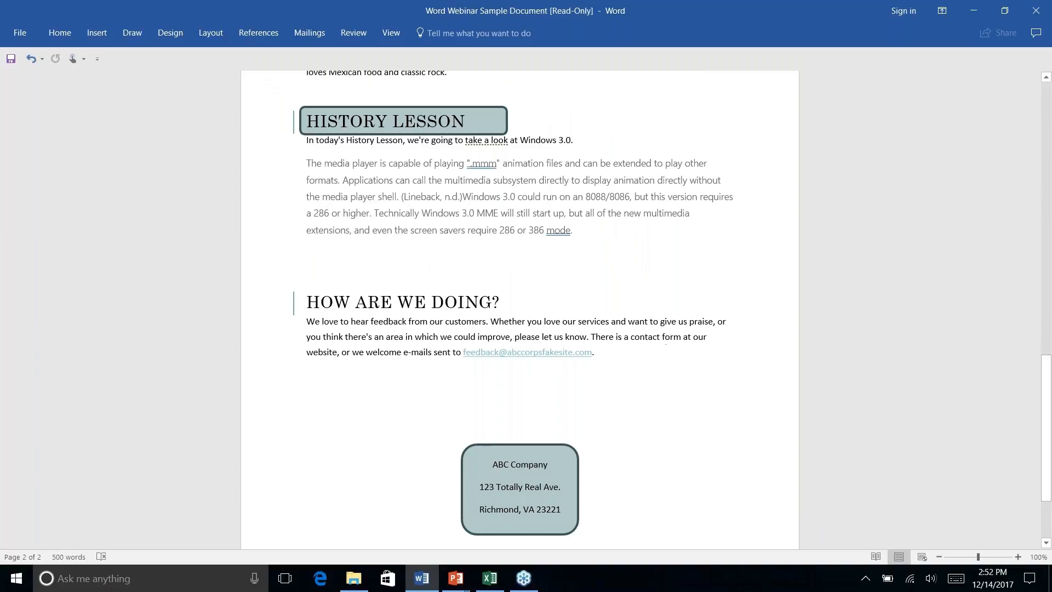
click(55, 30)
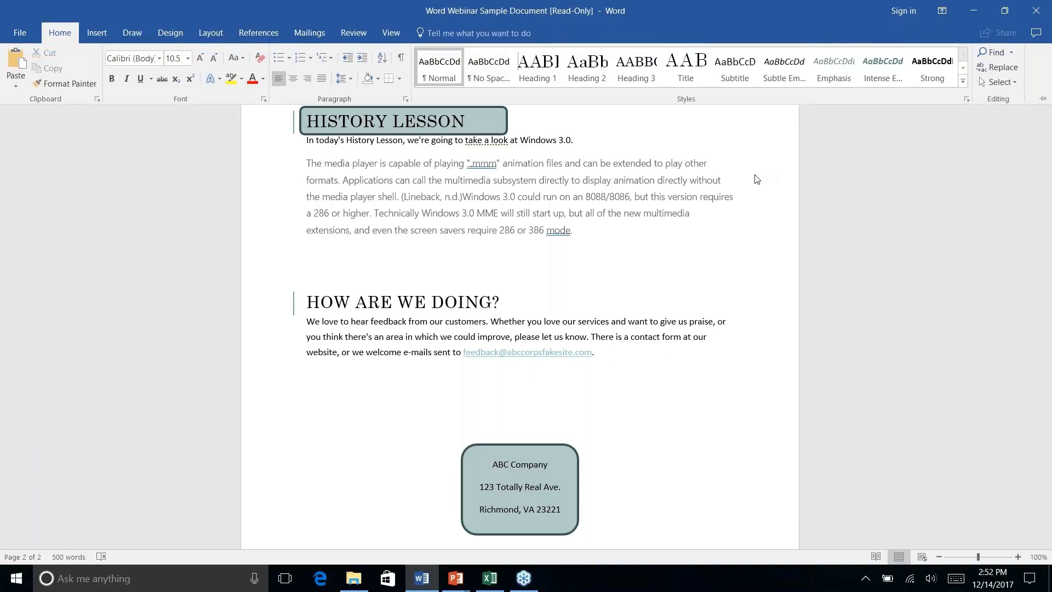
right_click(593, 357)
key(Escape)
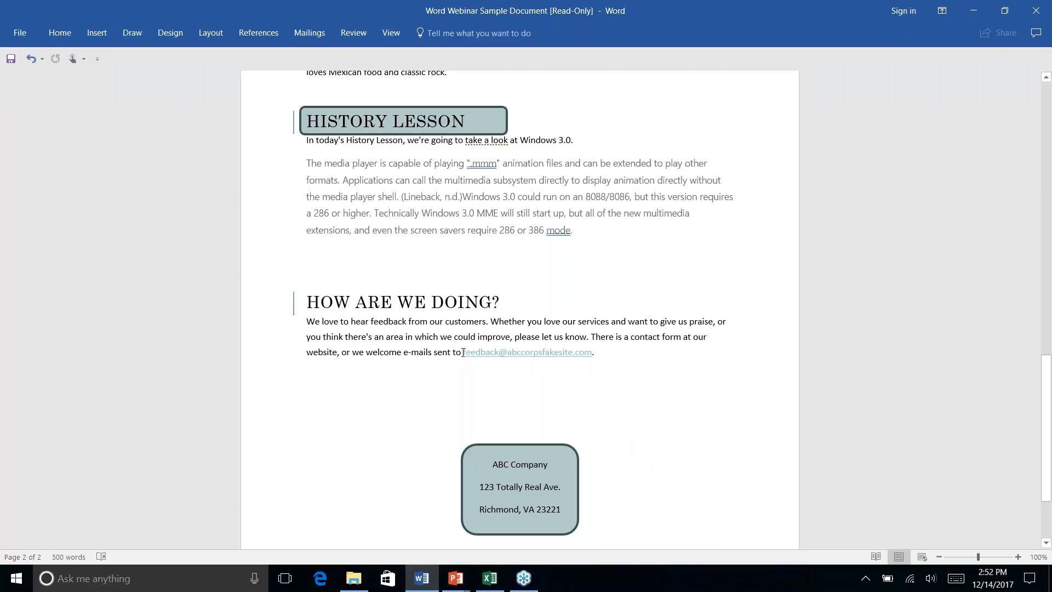
drag(462, 352, 602, 353)
click(638, 369)
drag(464, 353, 598, 355)
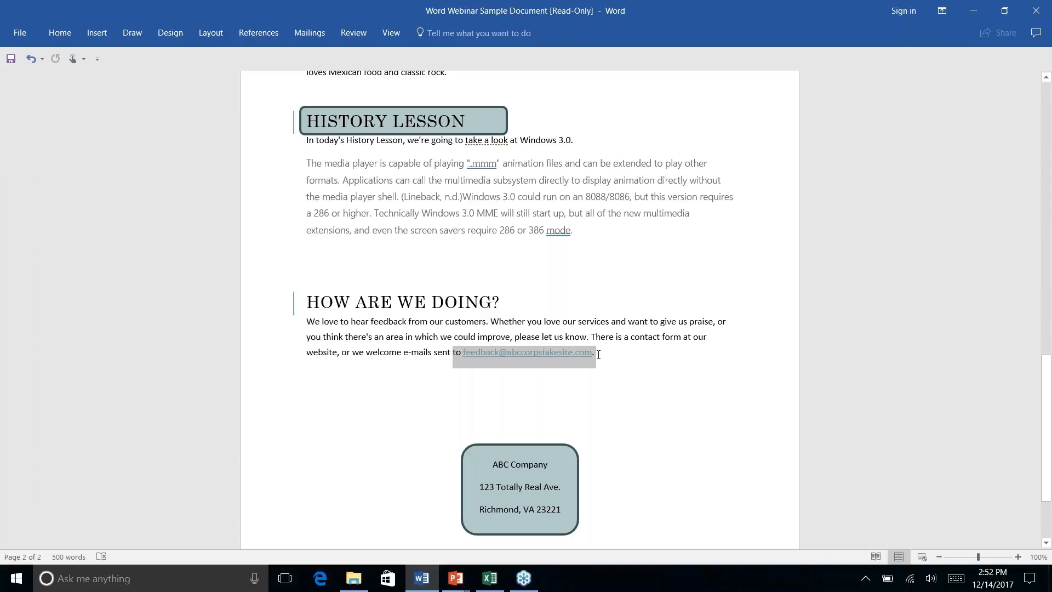
click(62, 35)
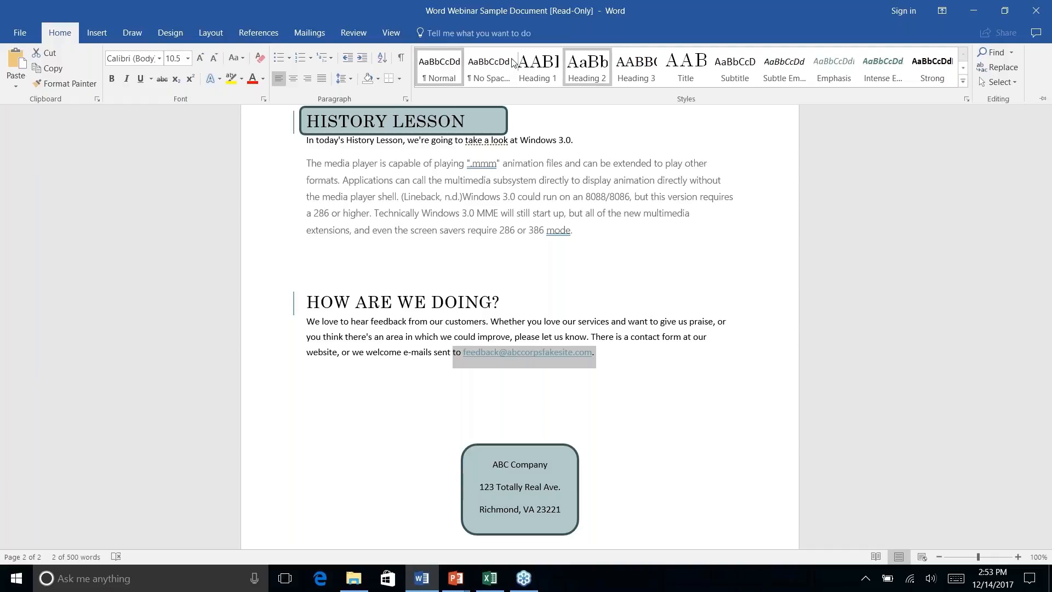
click(442, 66)
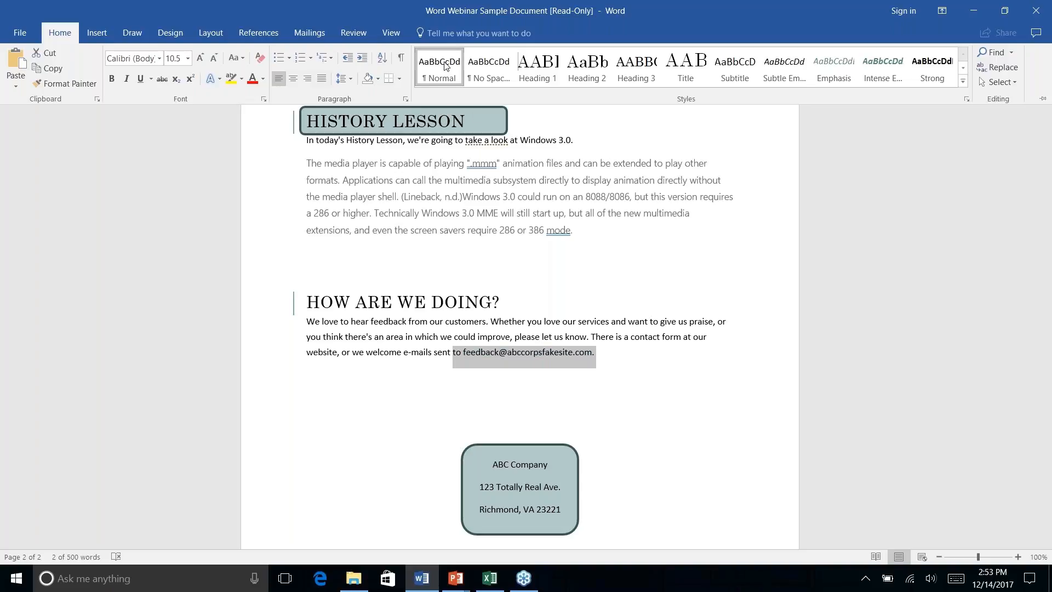
right_click(612, 357)
key(Escape)
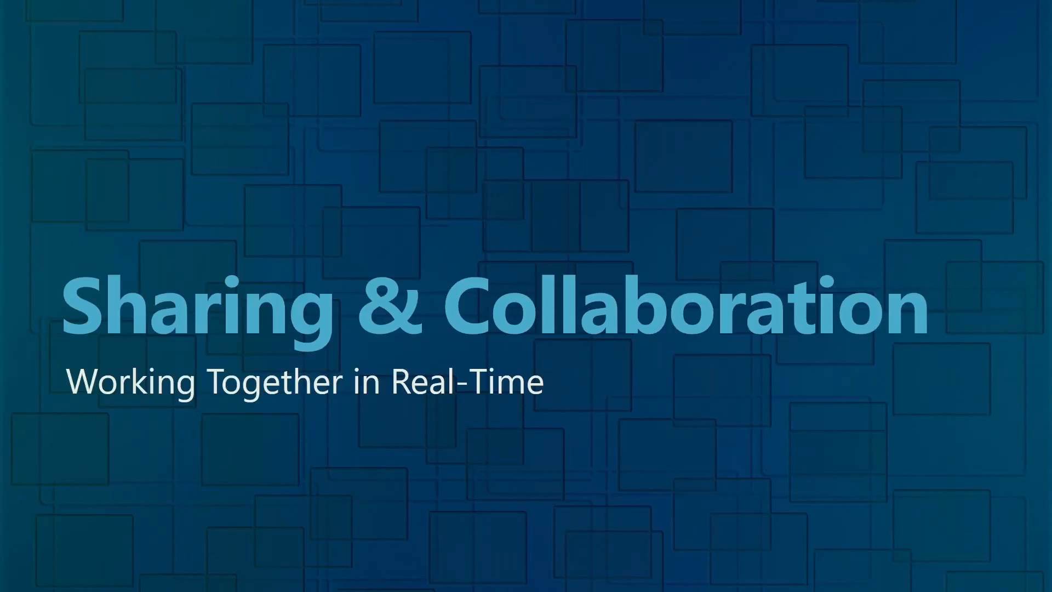
Step: Switch back to Word, open the Save As dialog for the read-only newsletter, and cancel it without saving
key(alt+Tab)
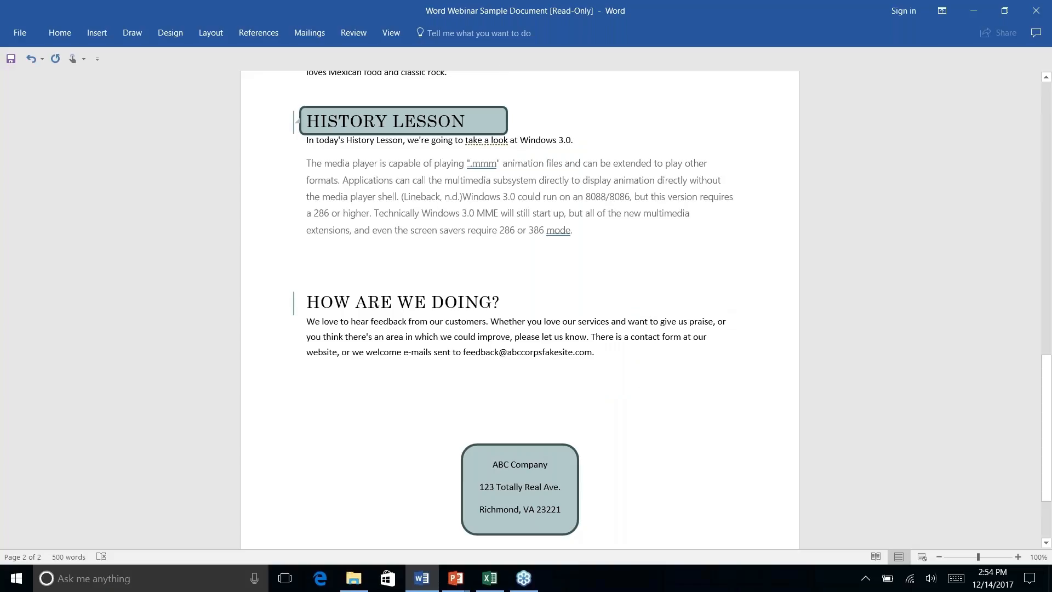
scroll(519, 306, down, 2)
scroll(519, 307, down, 1)
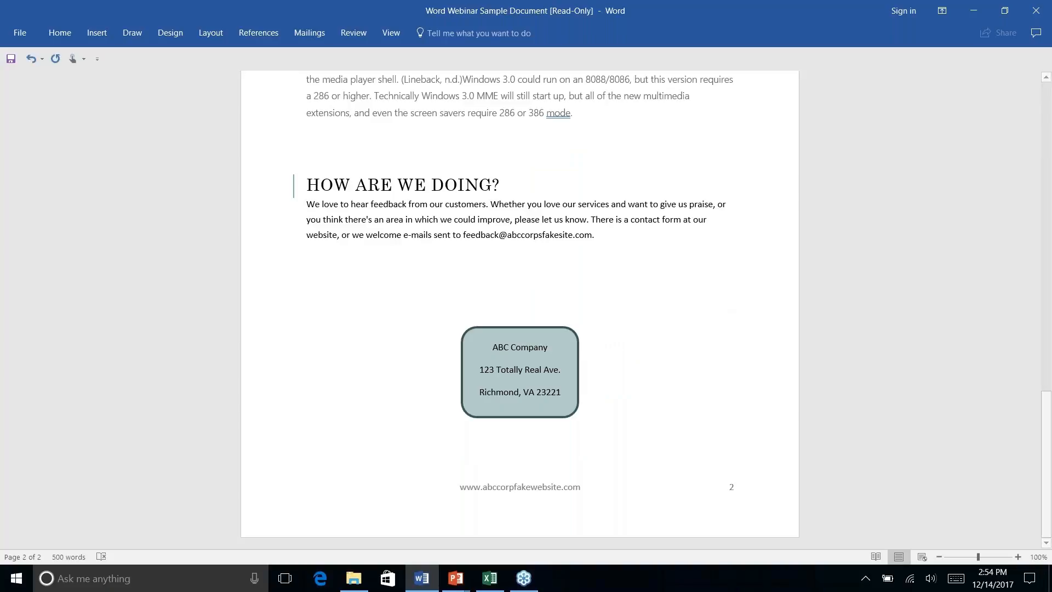
click(27, 34)
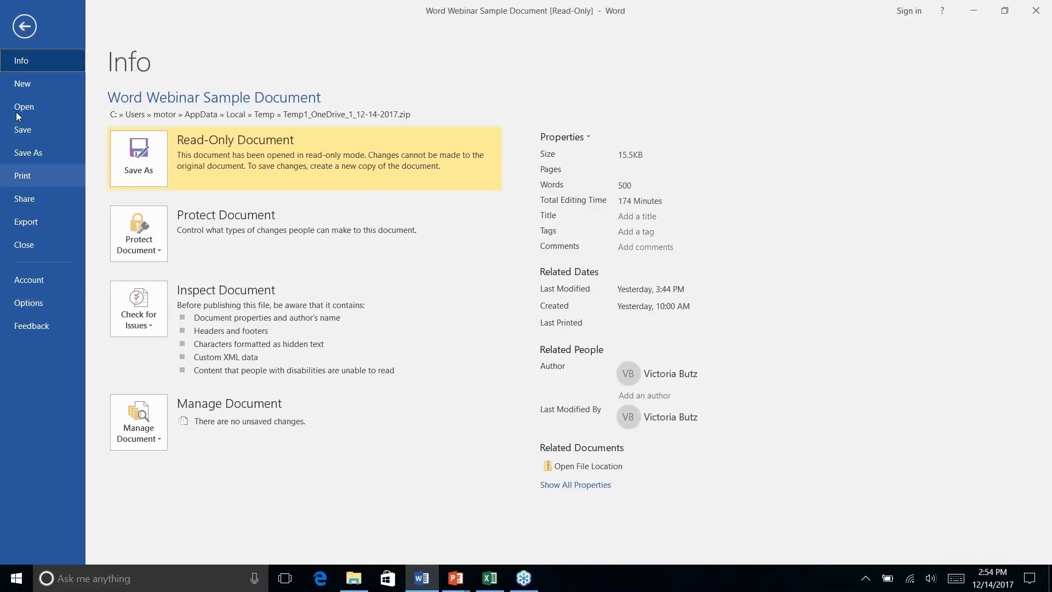
click(24, 26)
click(21, 35)
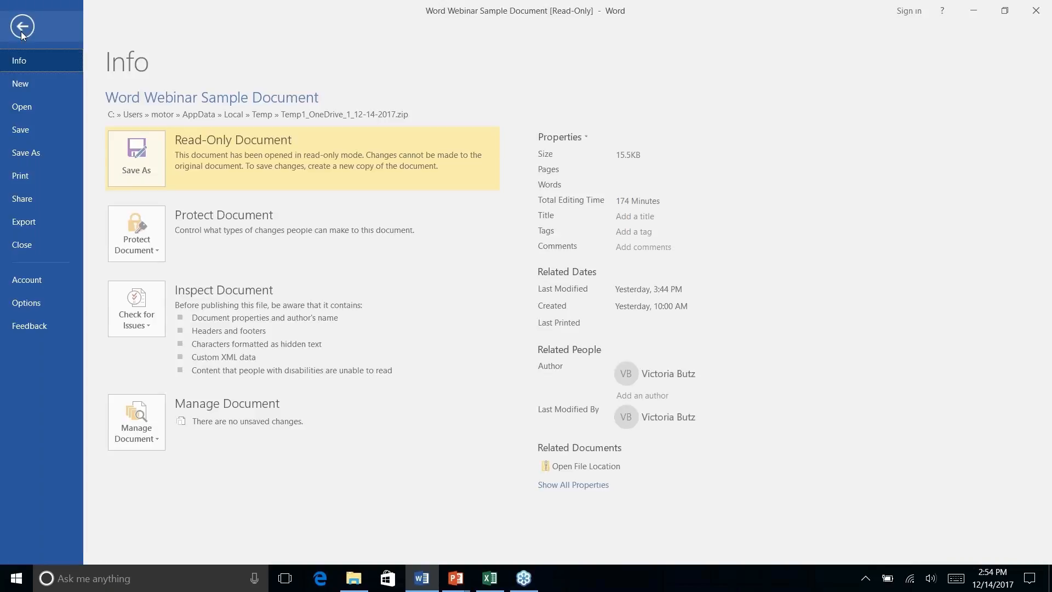
click(25, 130)
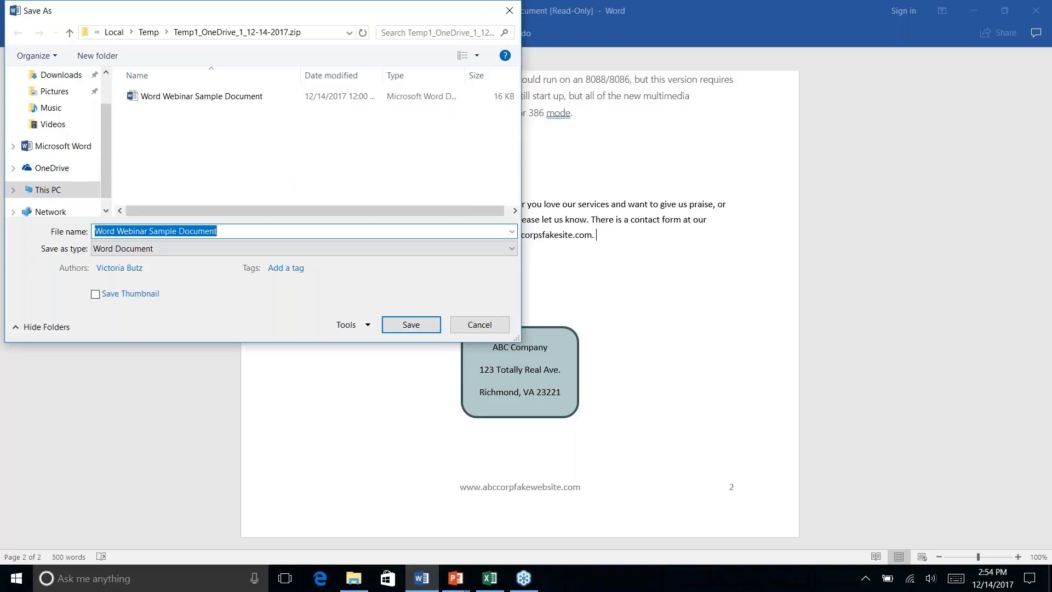
click(479, 324)
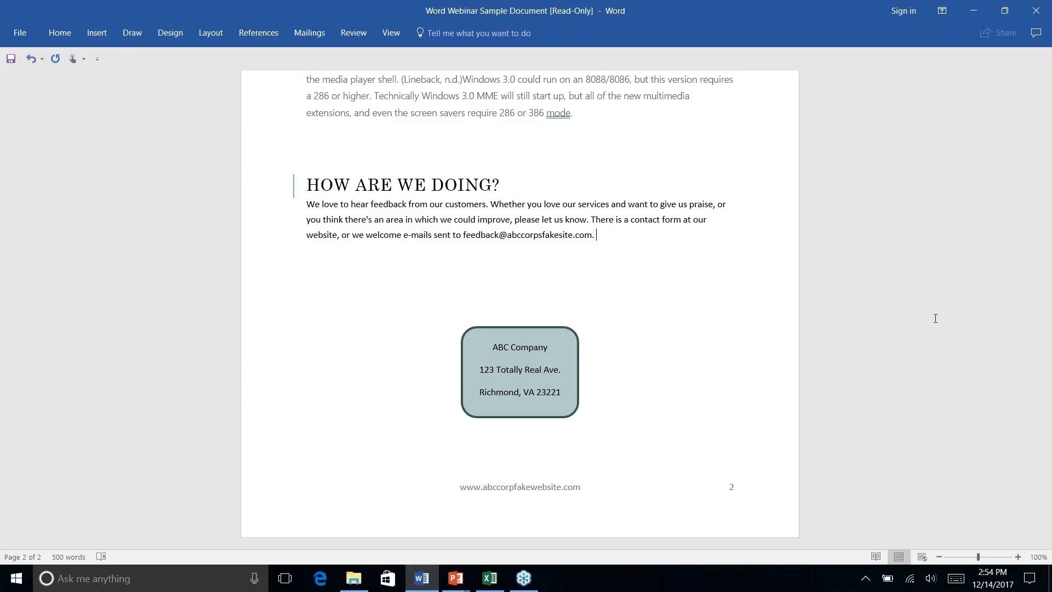
Step: Advance the Sharing & Collaboration presentation by one slide and return to the newsletter in Word
scroll(934, 318, up, 8)
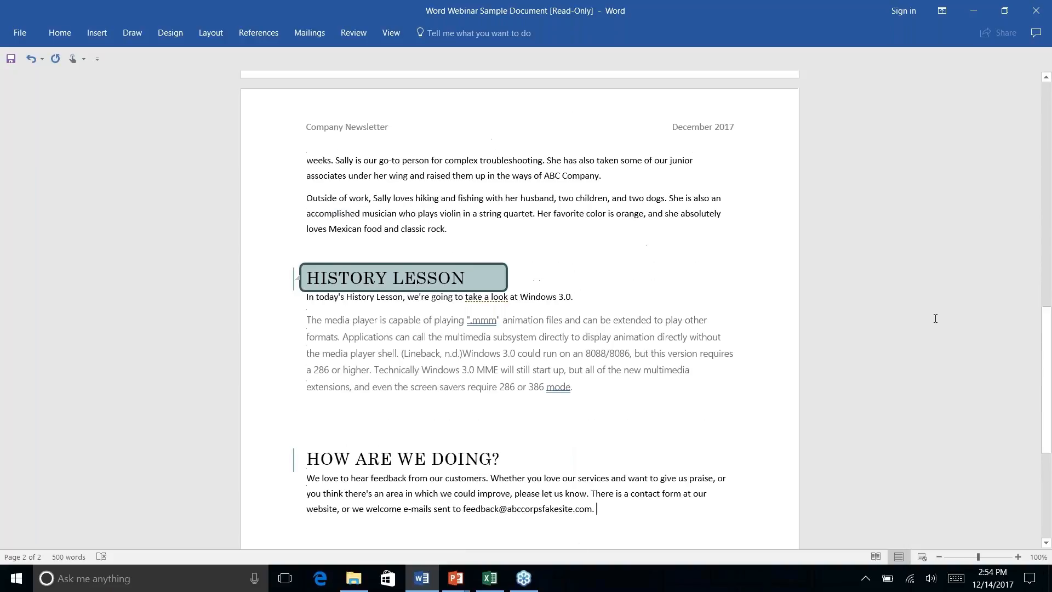
scroll(935, 318, down, 1)
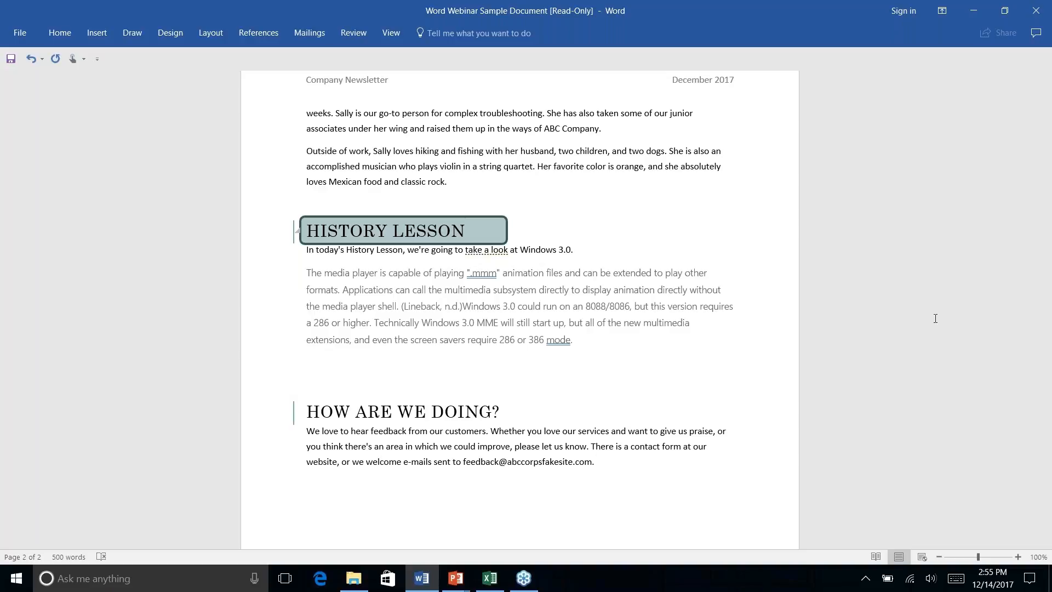
key(alt+Tab)
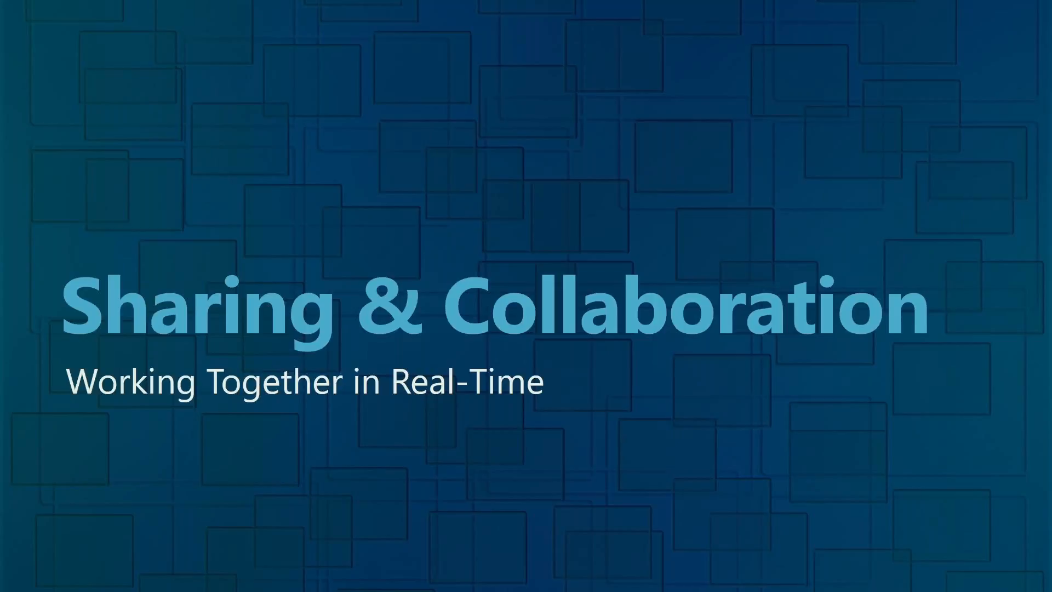
key(Right)
key(alt+Tab)
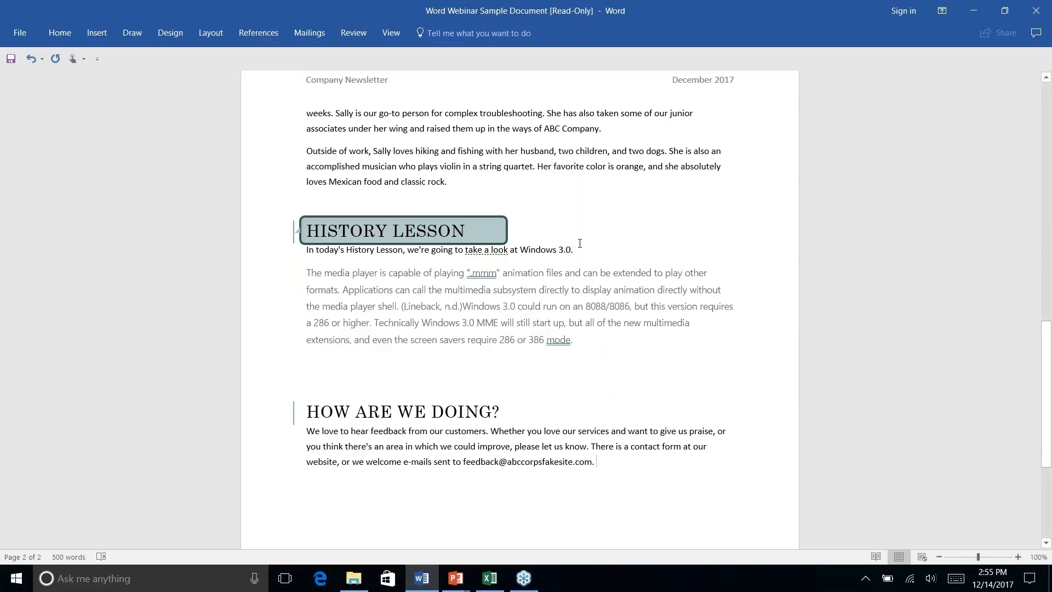
Step: Look over the newsletter's first page, from the title and table of contents to the Employee Spotlight section
scroll(580, 243, up, 15)
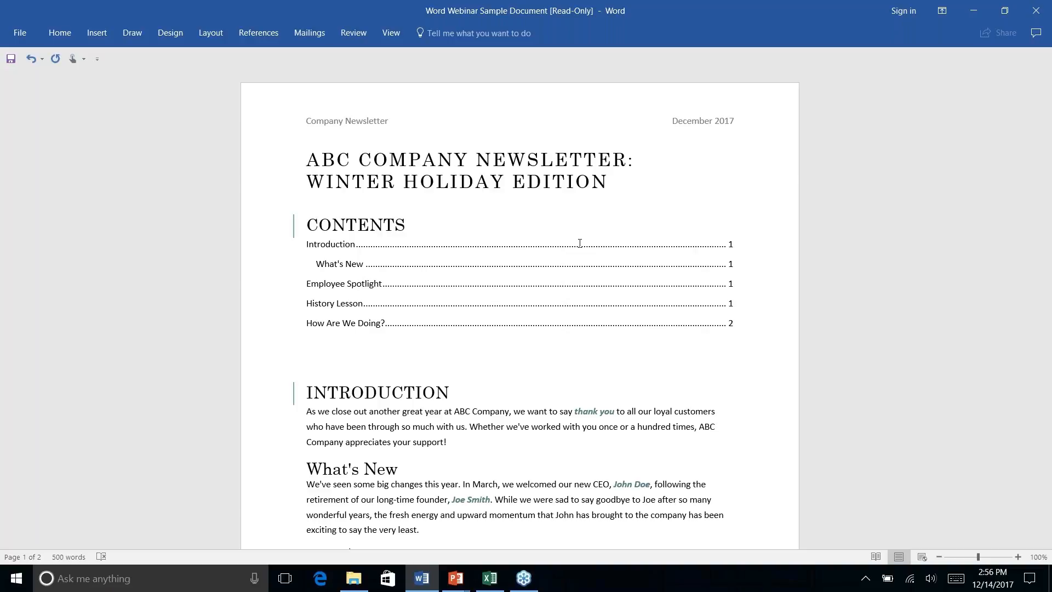
scroll(579, 243, down, 10)
scroll(580, 243, up, 8)
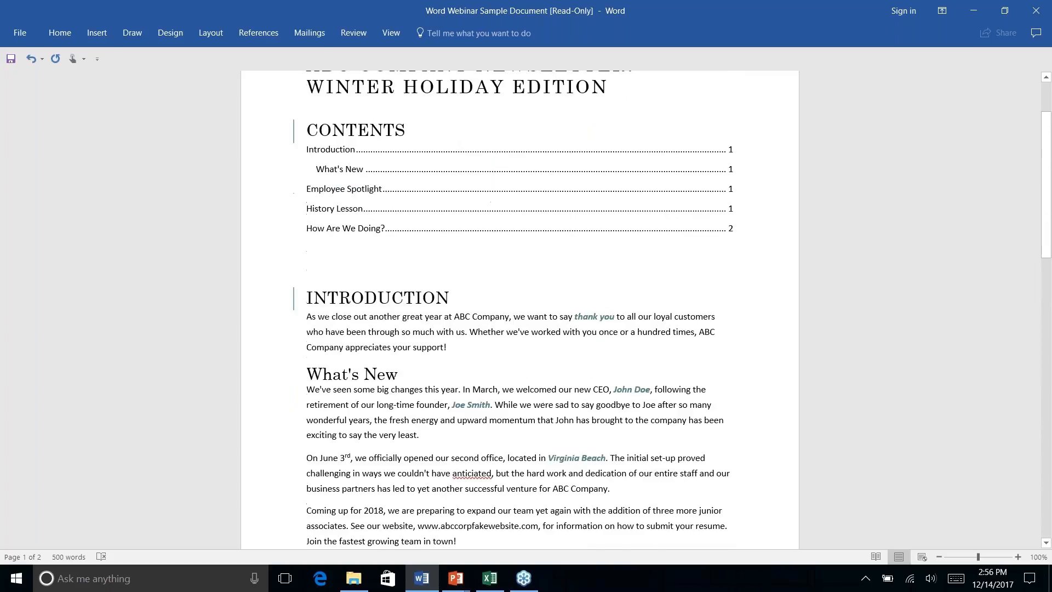
scroll(519, 307, up, 3)
scroll(520, 307, down, 8)
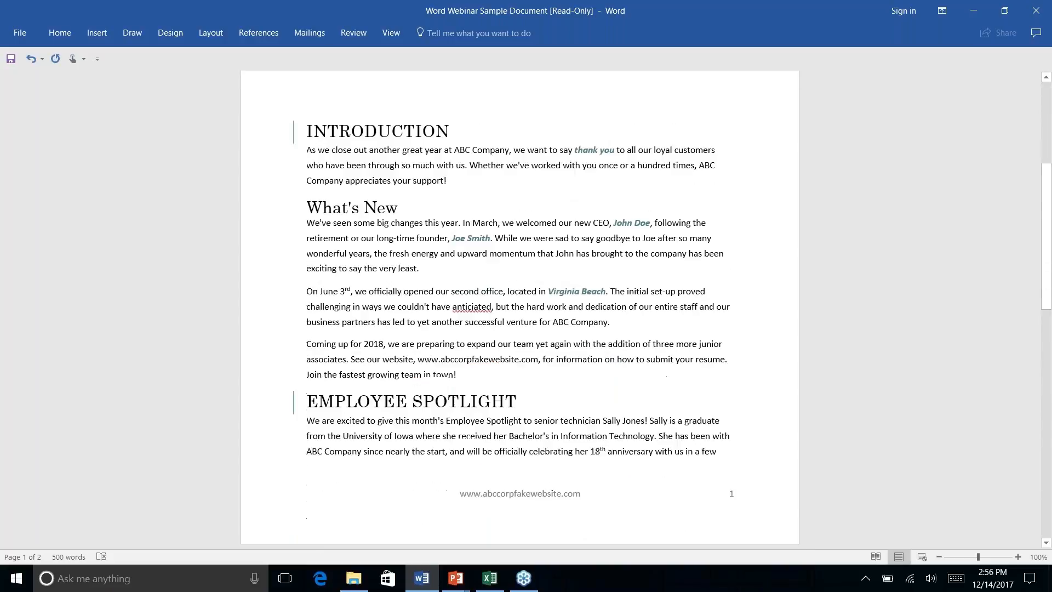
scroll(519, 307, down, 3)
scroll(519, 307, up, 8)
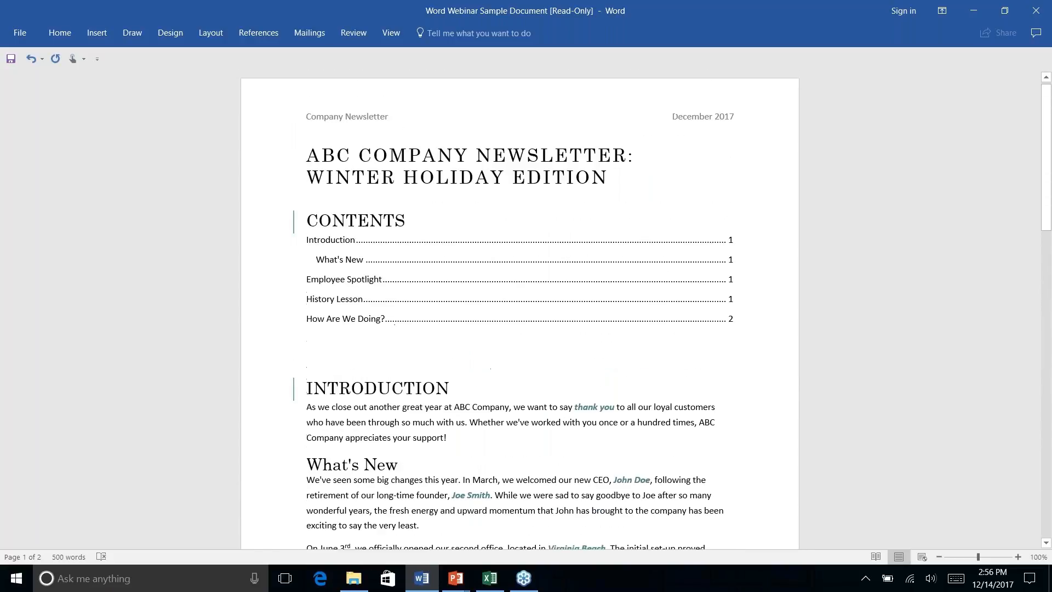
scroll(579, 244, down, 8)
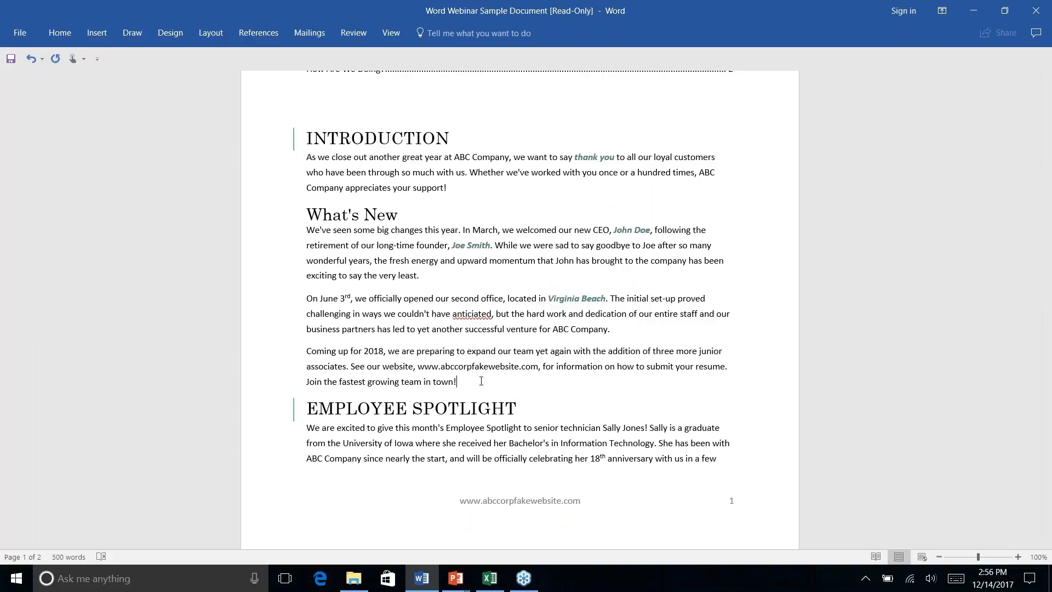
Step: Insert a Next Page section break after "Join the fastest growing team in town!", just before the Employee Spotlight heading
click(97, 33)
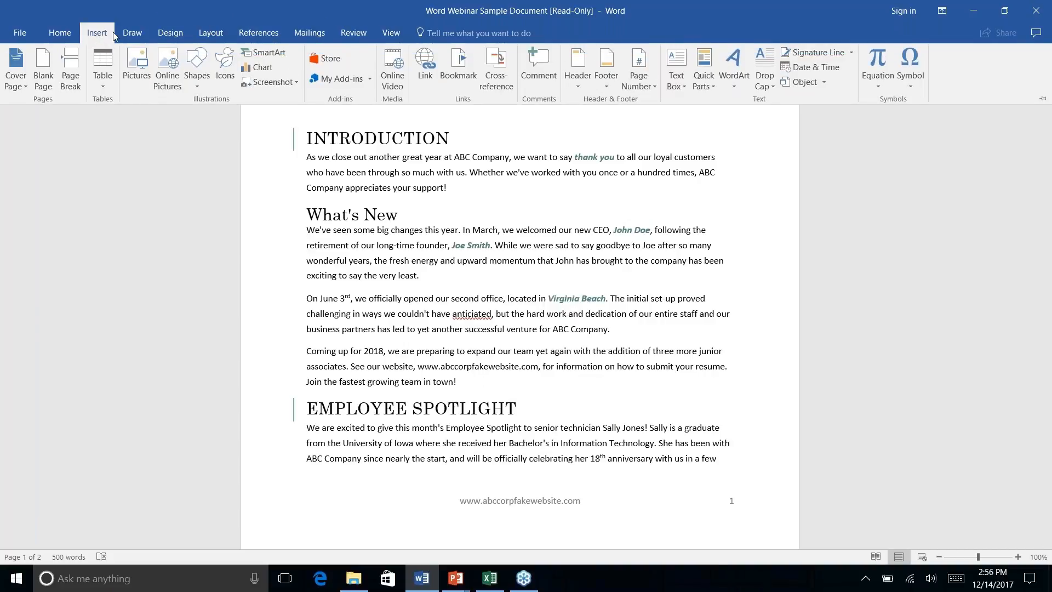
click(132, 34)
click(172, 34)
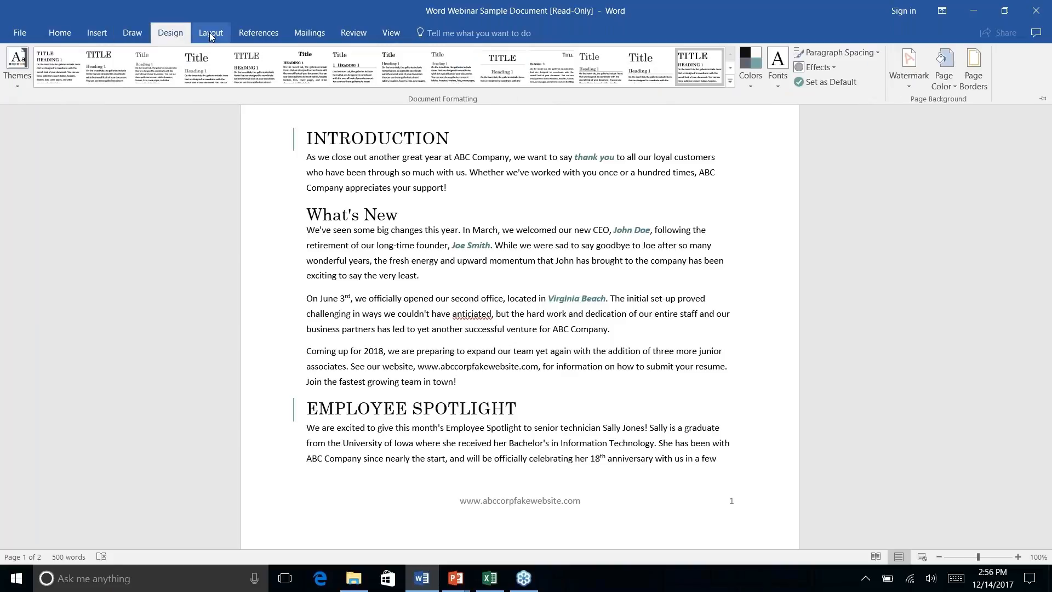
click(212, 34)
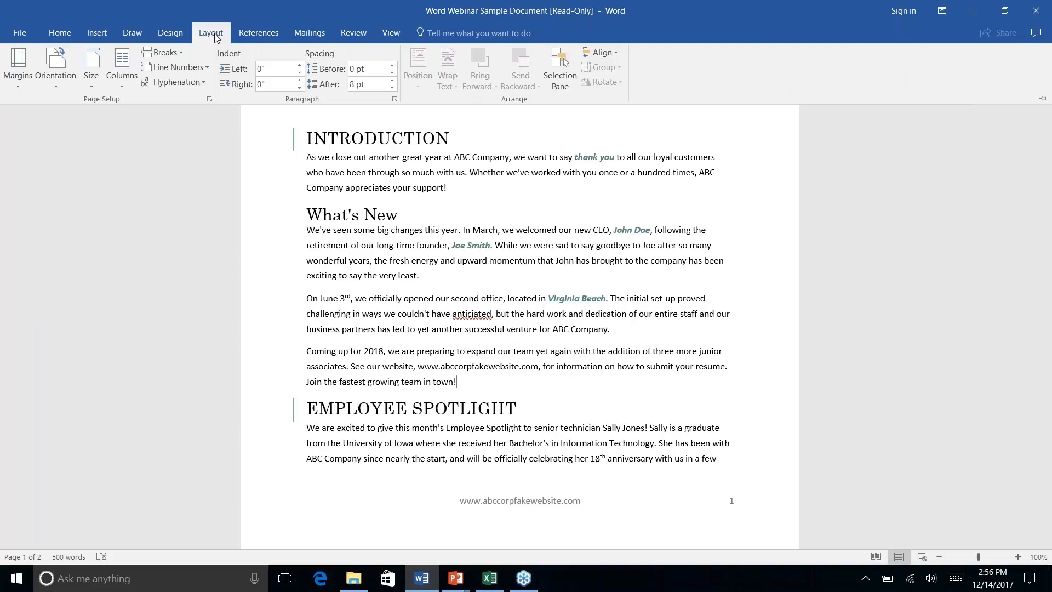
click(464, 381)
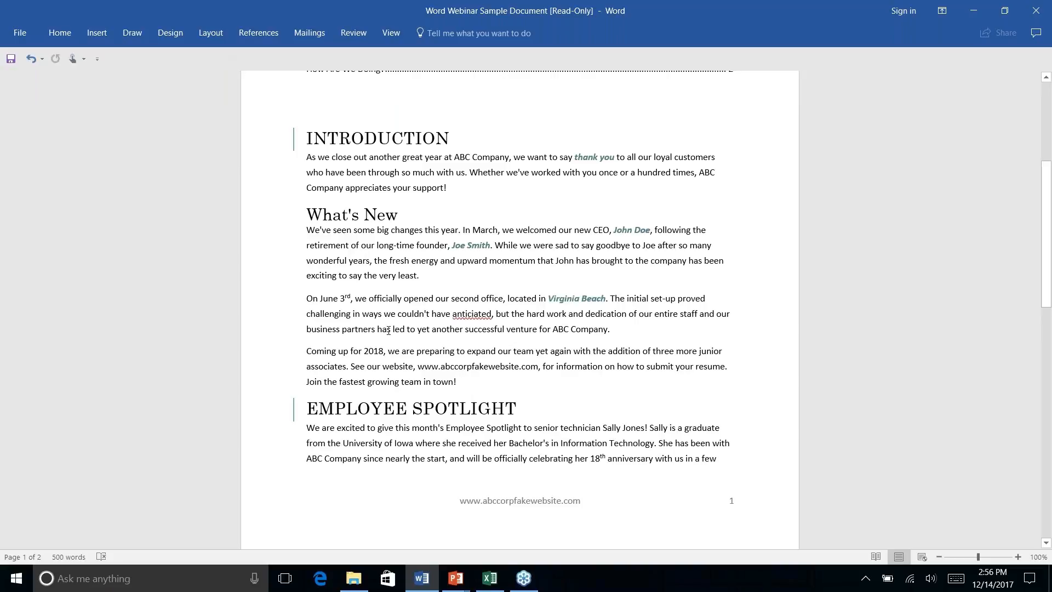
scroll(533, 408, up, 2)
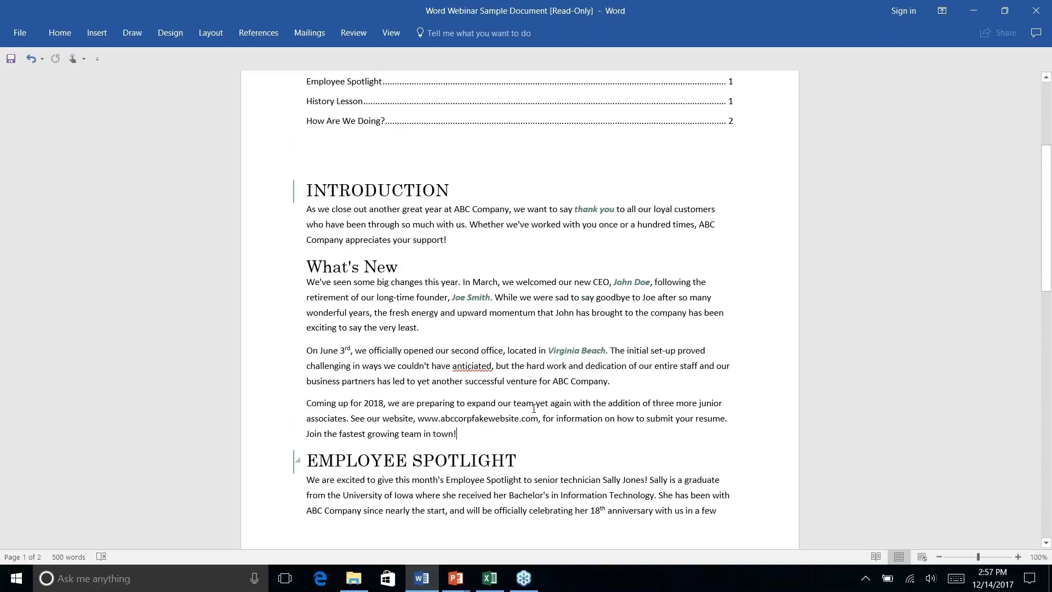
scroll(533, 408, down, 5)
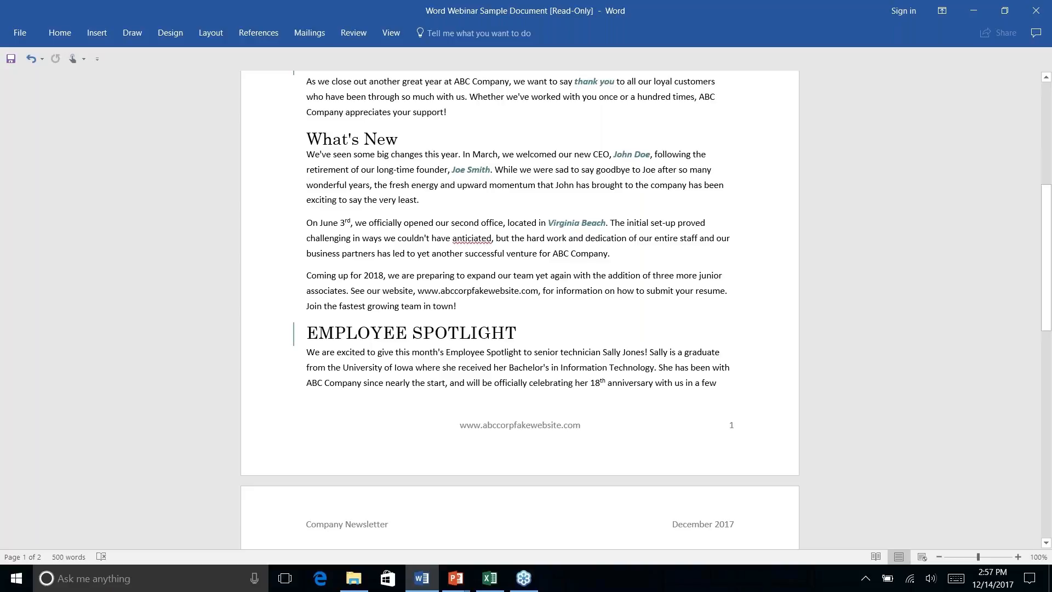
click(219, 38)
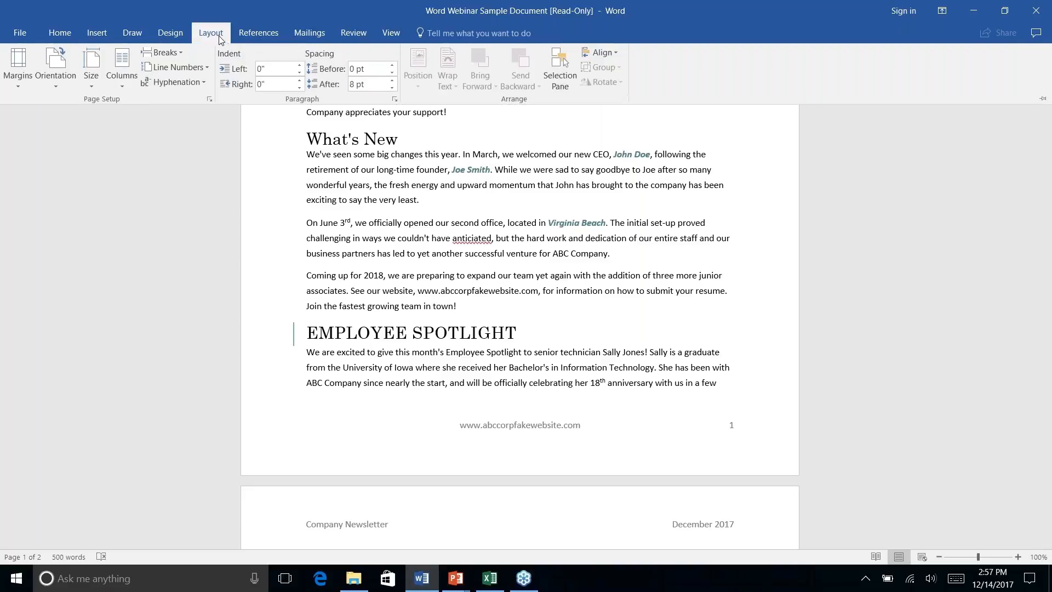
click(180, 52)
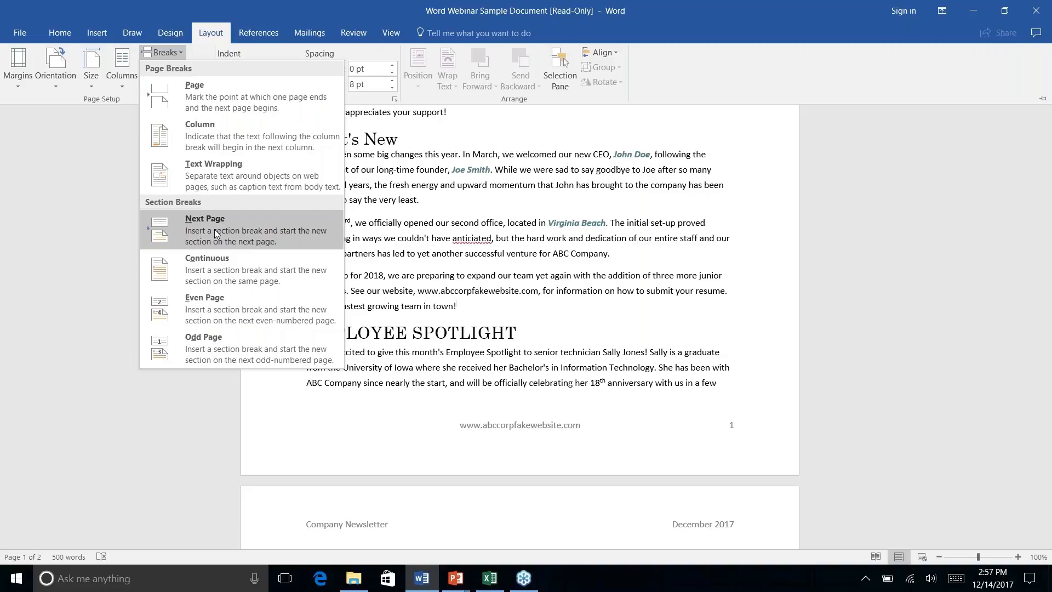
click(215, 229)
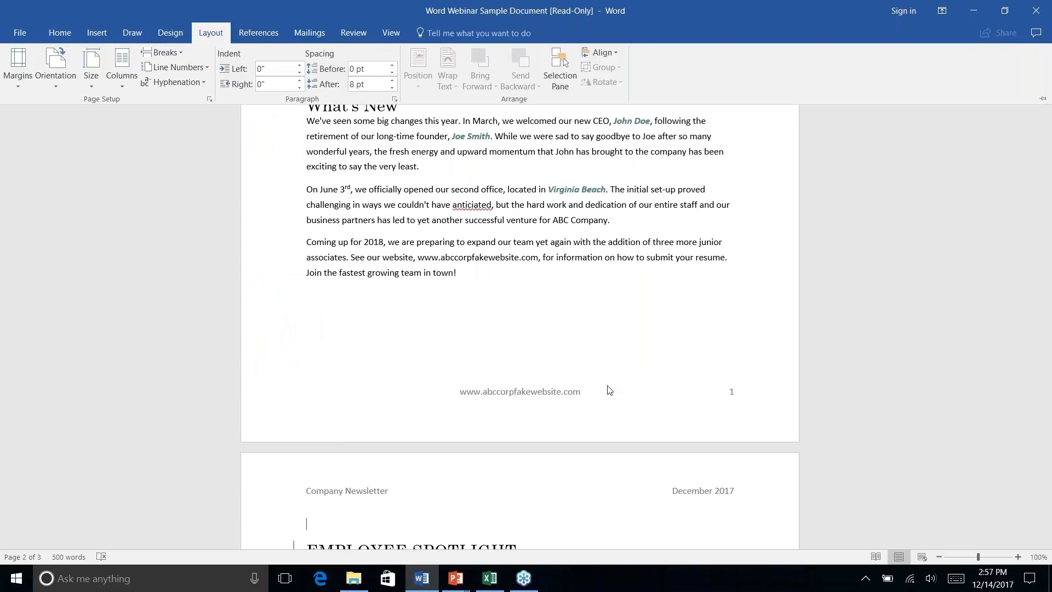
Step: Insert a Continuous section break after the Employee Spotlight text, directly following "loves Mexican food and classic rock."
scroll(609, 390, up, 1)
scroll(610, 390, down, 5)
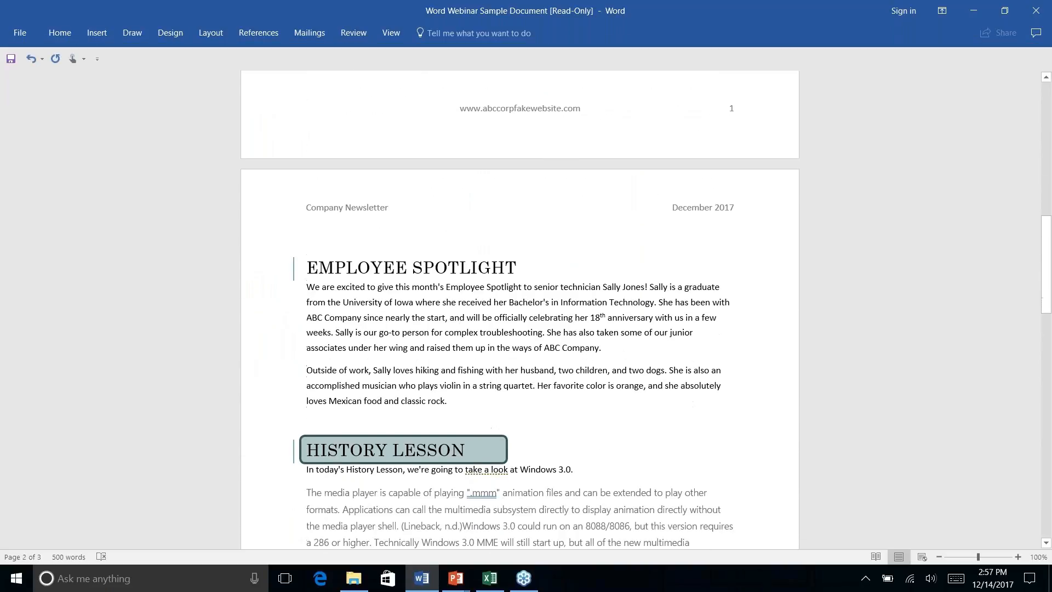
scroll(477, 314, down, 3)
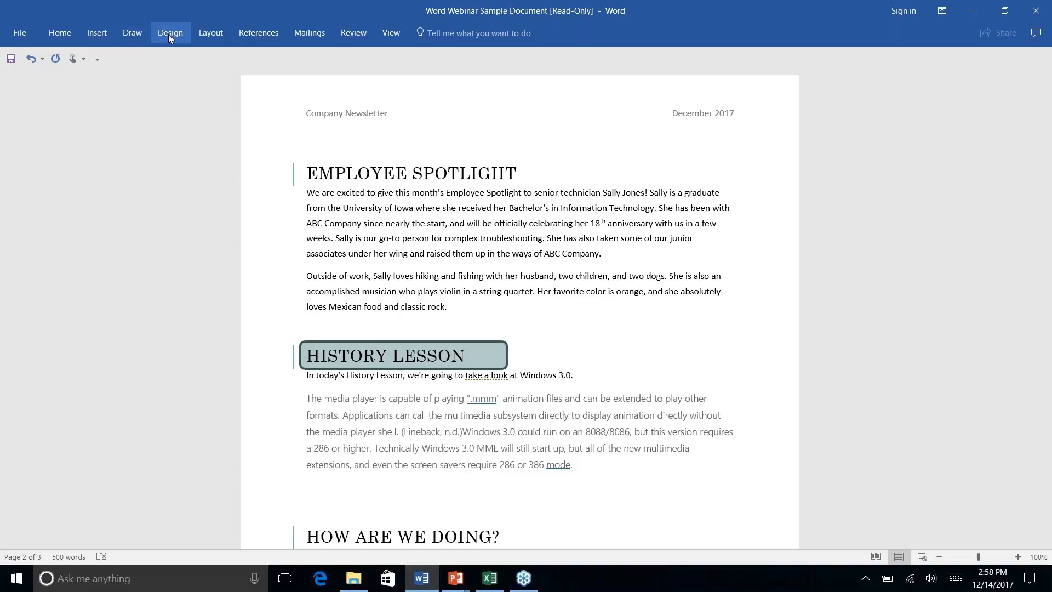
click(208, 35)
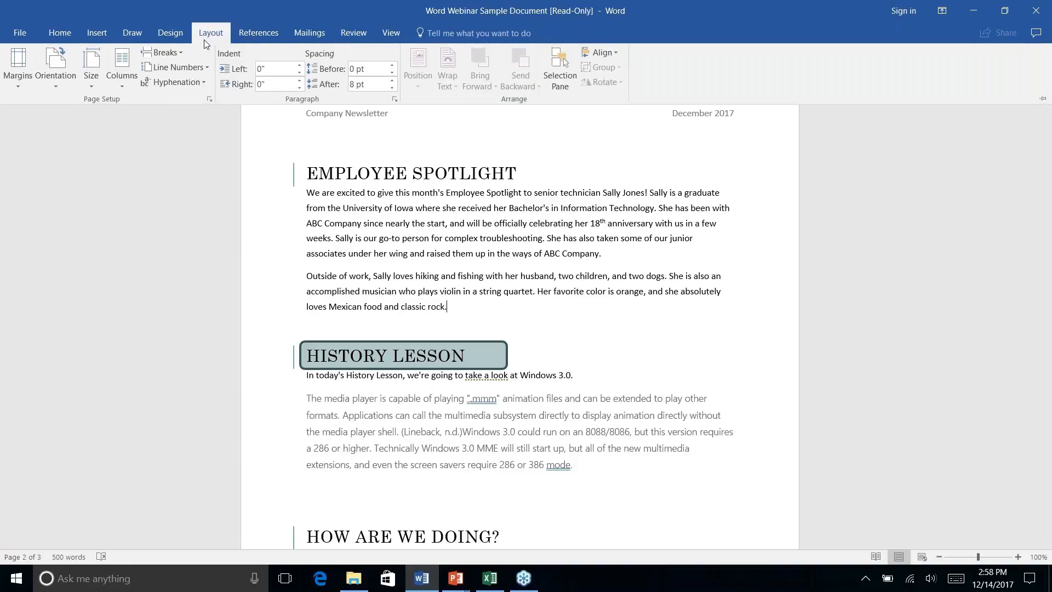
click(181, 52)
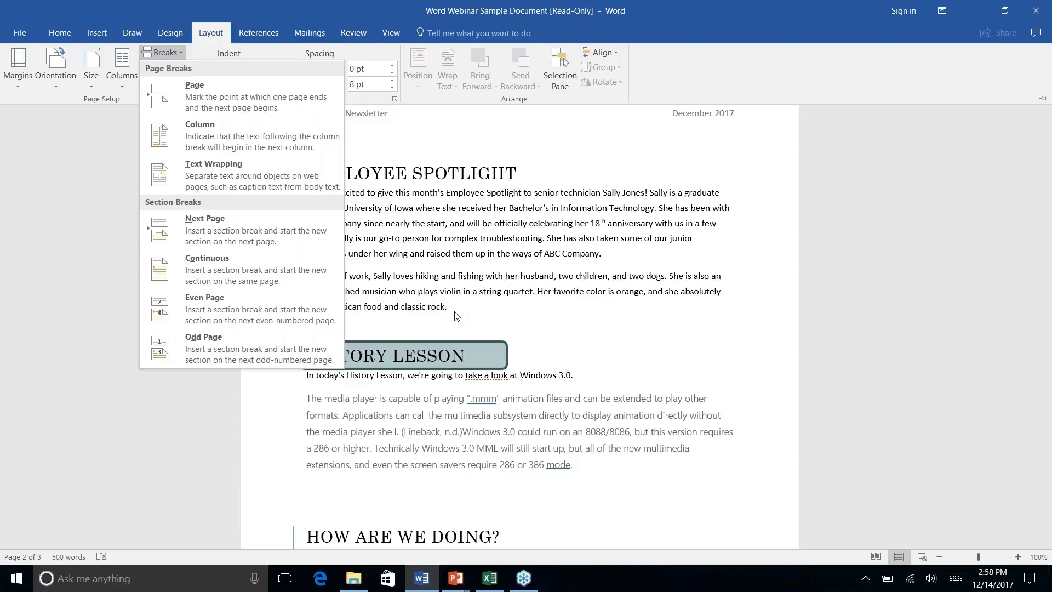
click(221, 274)
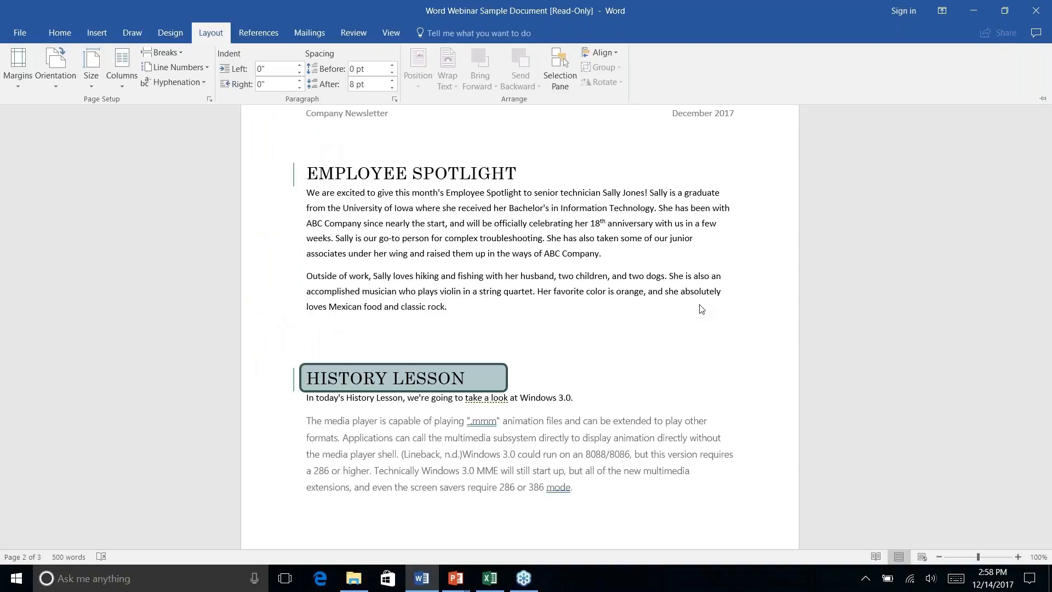
Step: Try a two-column layout on the whole Employee Spotlight section, heading included, and undo it
scroll(702, 309, down, 3)
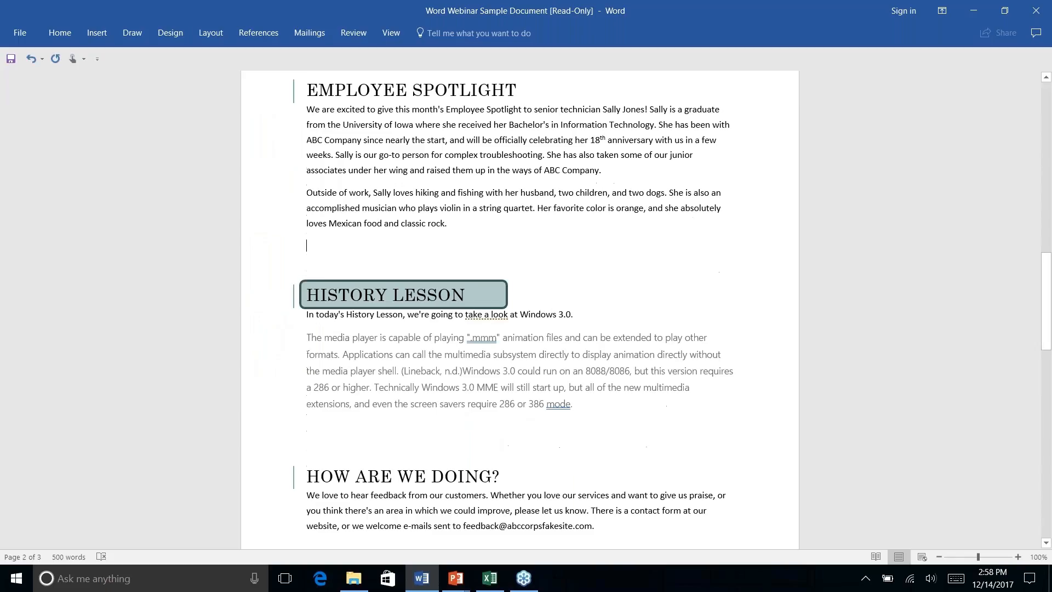
scroll(701, 310, up, 4)
scroll(519, 309, down, 1)
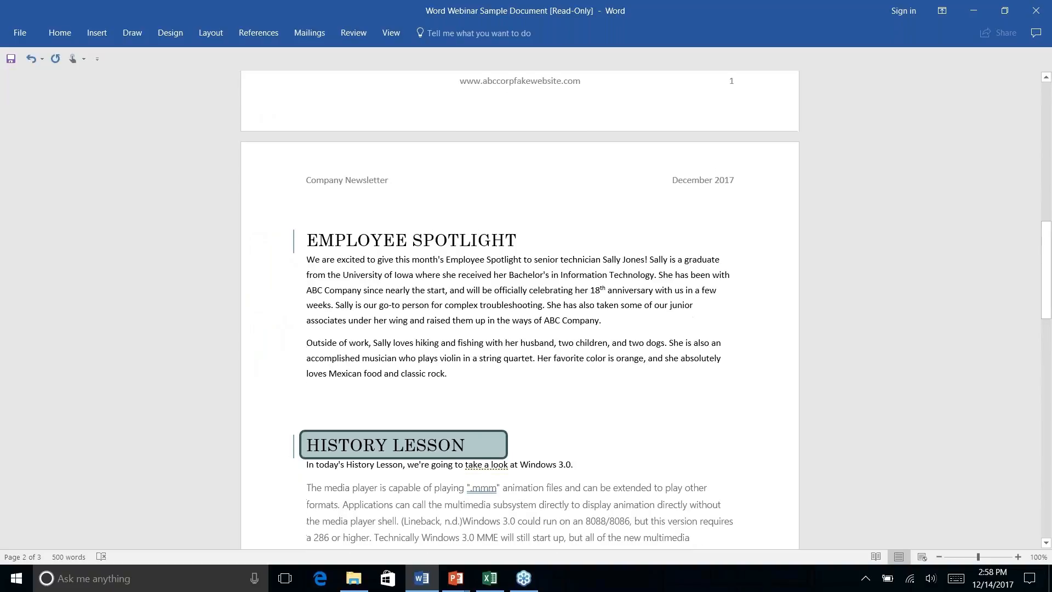
right_click(388, 286)
key(Escape)
click(213, 34)
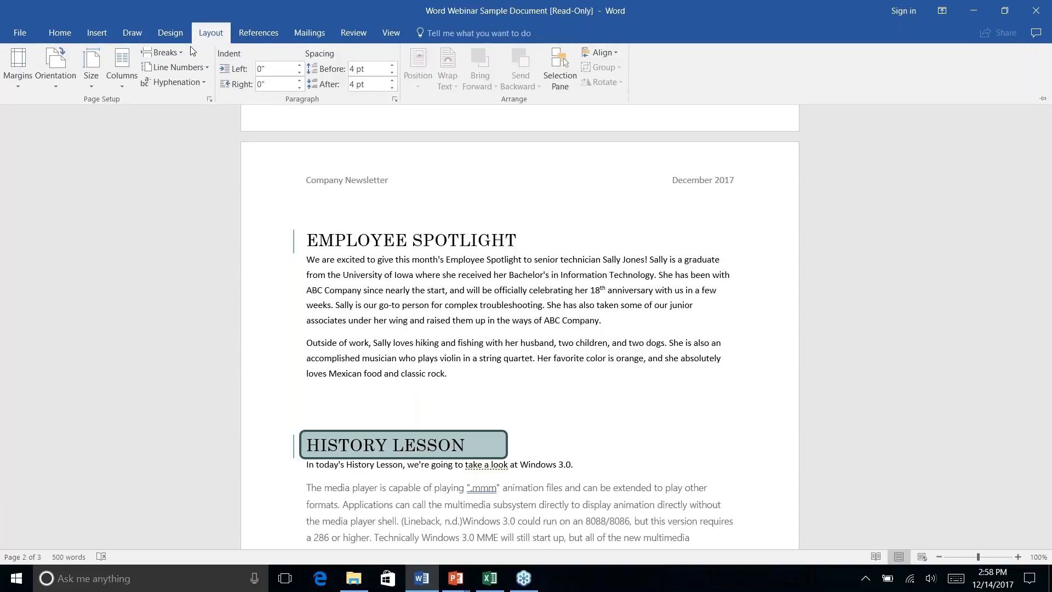
click(120, 86)
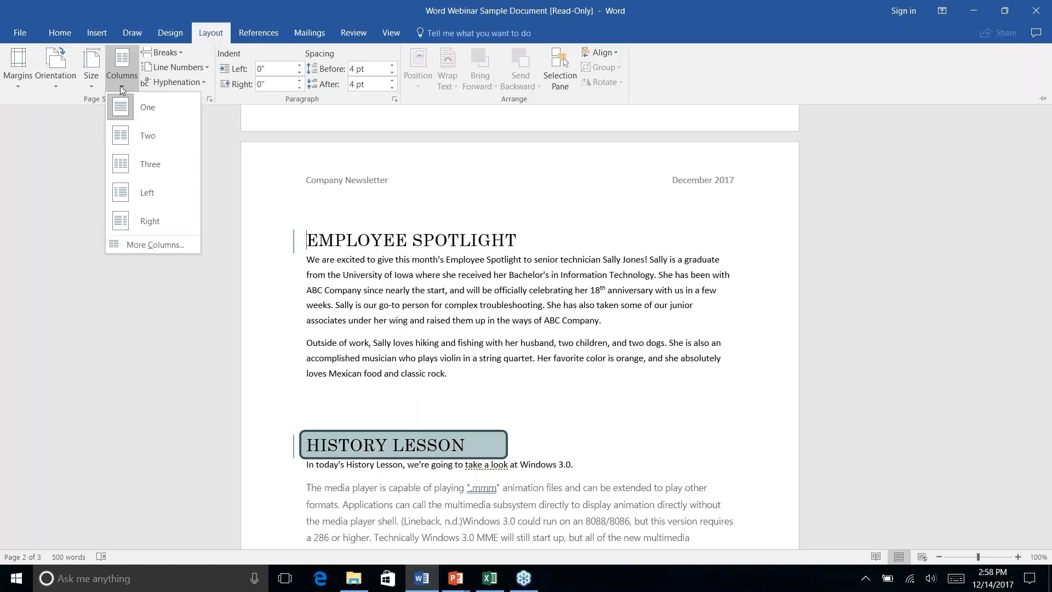
click(141, 138)
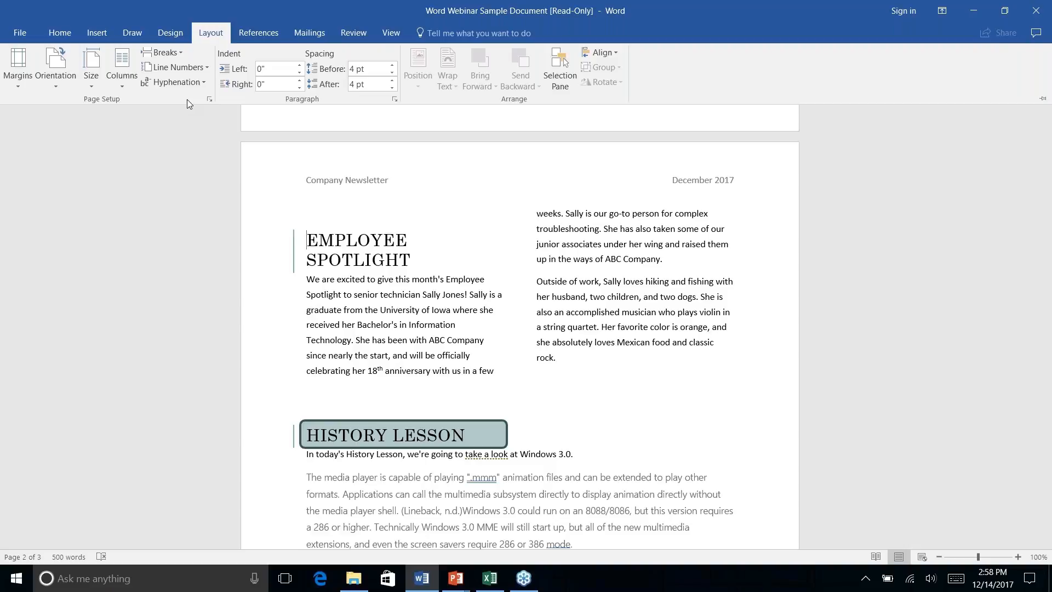
key(ctrl+z)
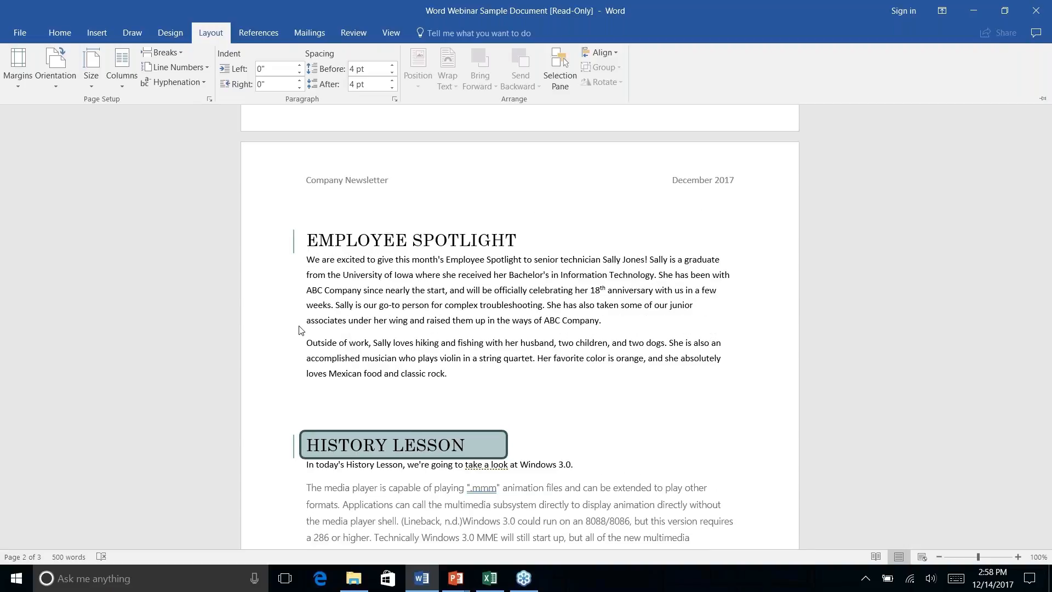
key(ctrl+F1)
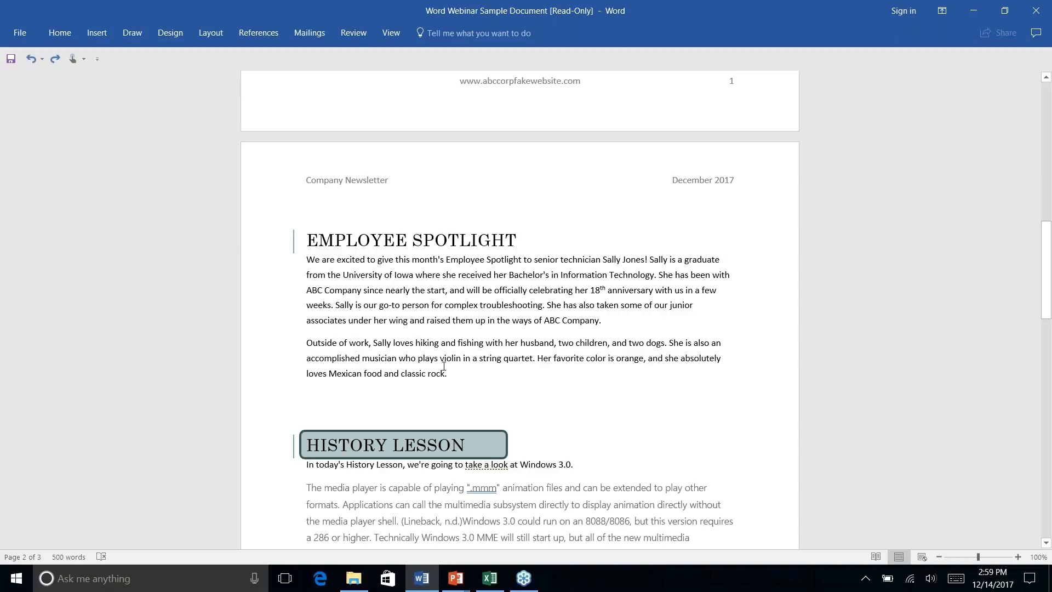
Step: Format only the two body paragraphs under the Employee Spotlight heading in two columns, leaving the heading out
drag(448, 374, 307, 258)
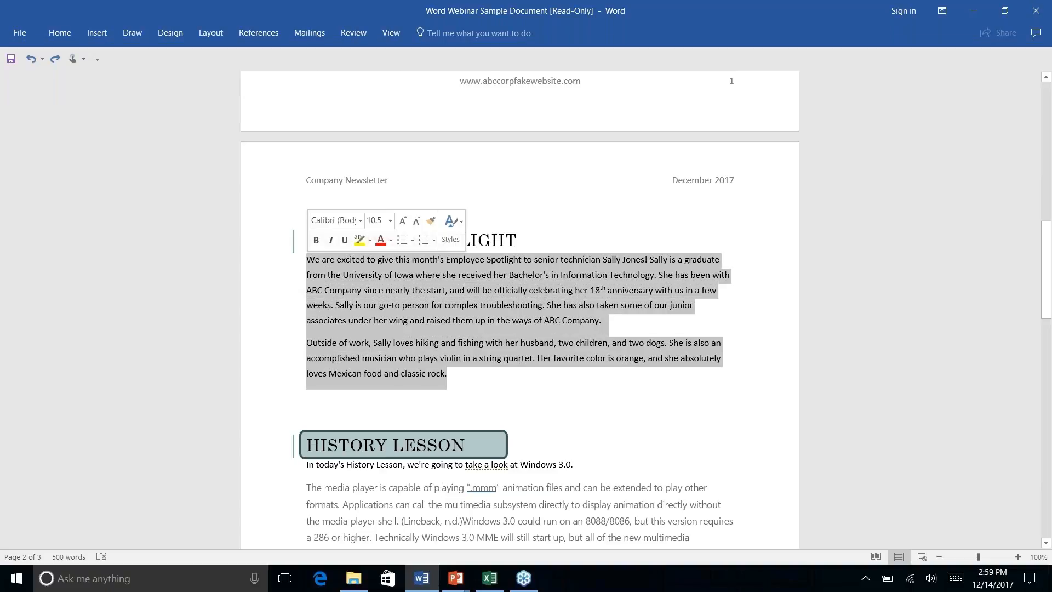
click(212, 34)
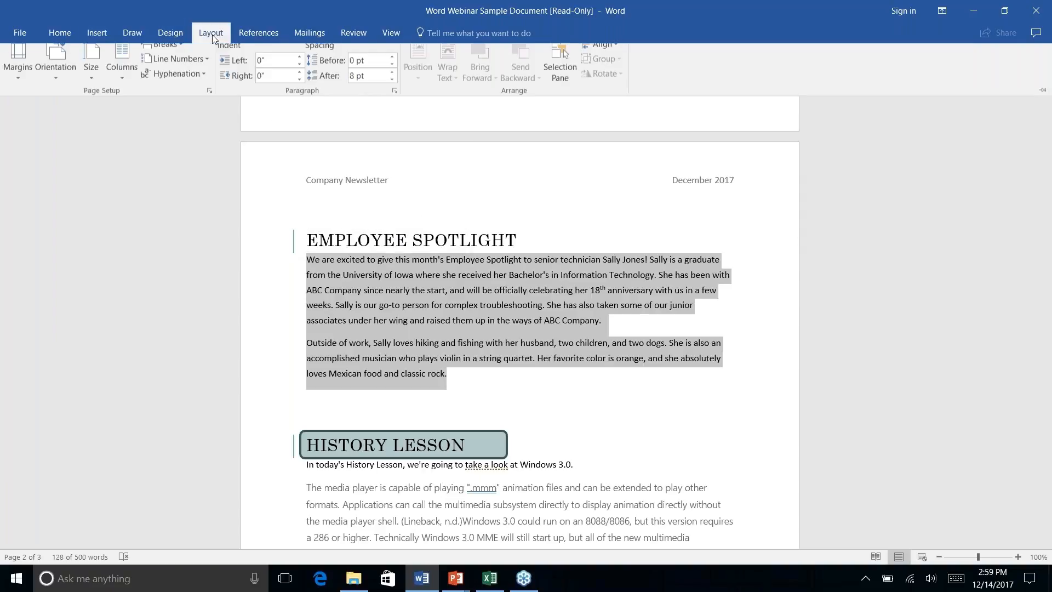
click(124, 86)
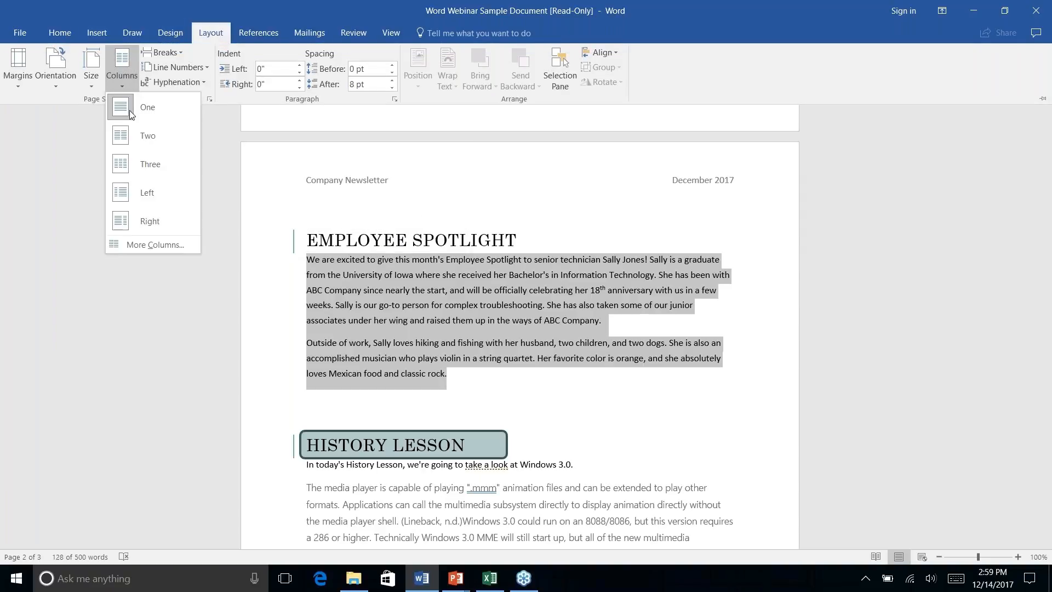
click(139, 136)
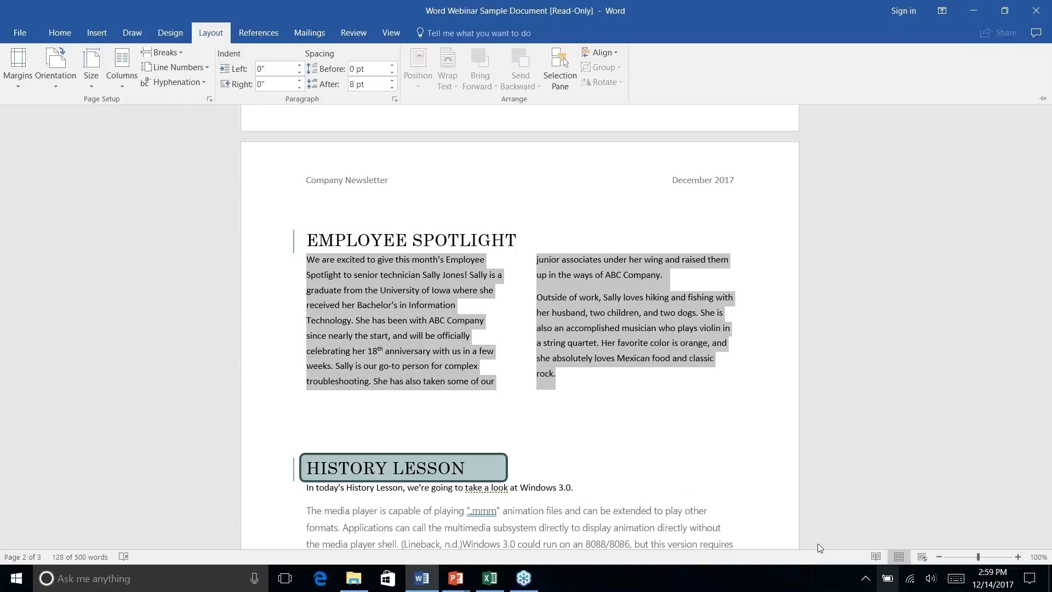
click(559, 384)
click(600, 345)
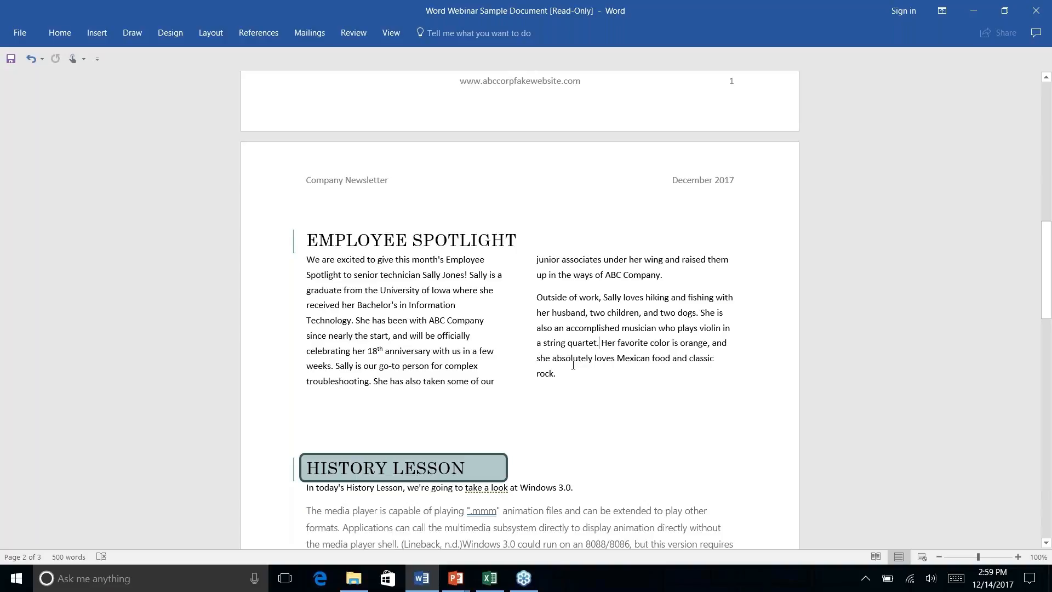
Step: Move the rounded rectangle from the bottom of page 2 to page 3 and centre it behind the ABC Company address
scroll(573, 364, up, 1)
scroll(573, 364, down, 8)
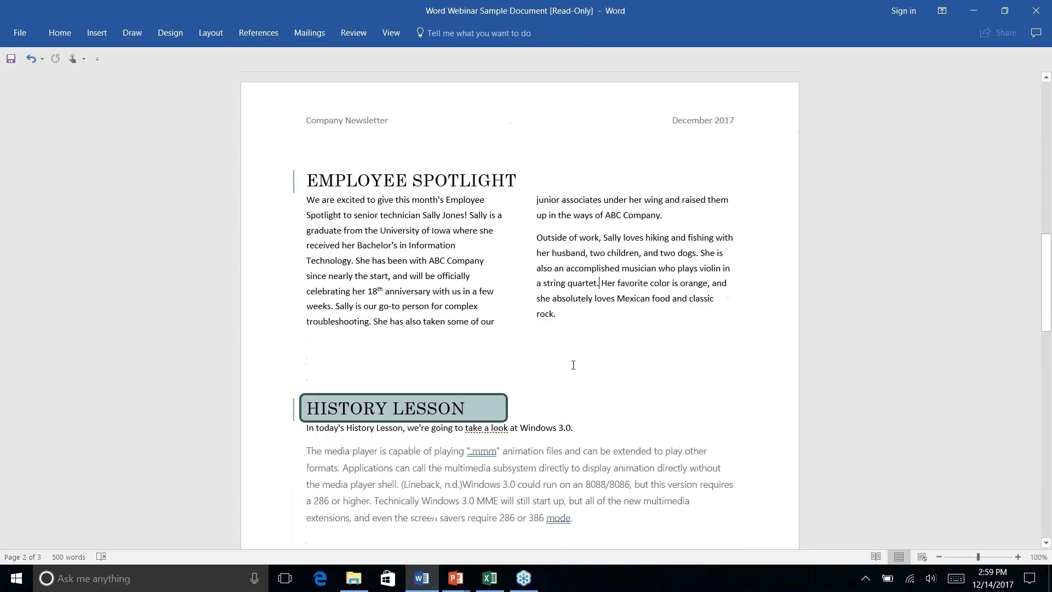
scroll(497, 363, down, 4)
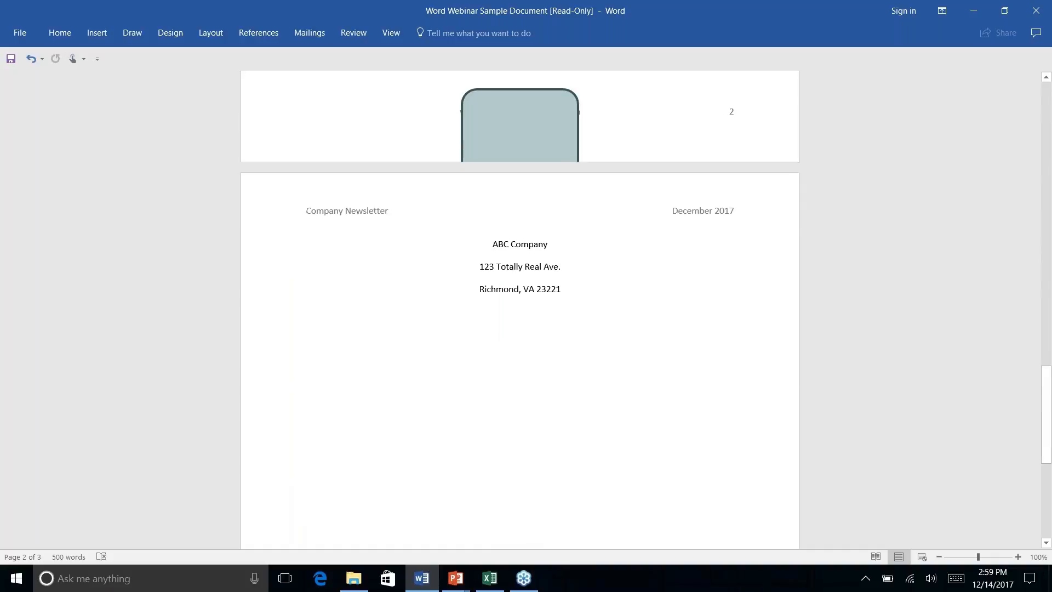
scroll(497, 364, up, 5)
mouse_move(497, 363)
mouse_down()
mouse_move(556, 392)
mouse_move(533, 531)
mouse_move(550, 530)
mouse_up()
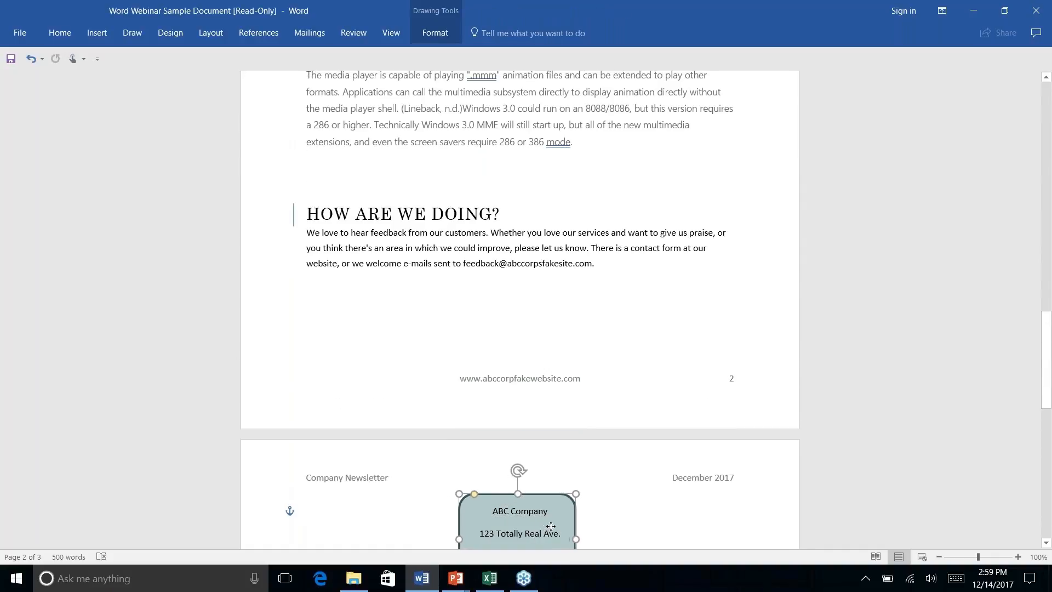
scroll(566, 490, down, 8)
scroll(566, 490, up, 10)
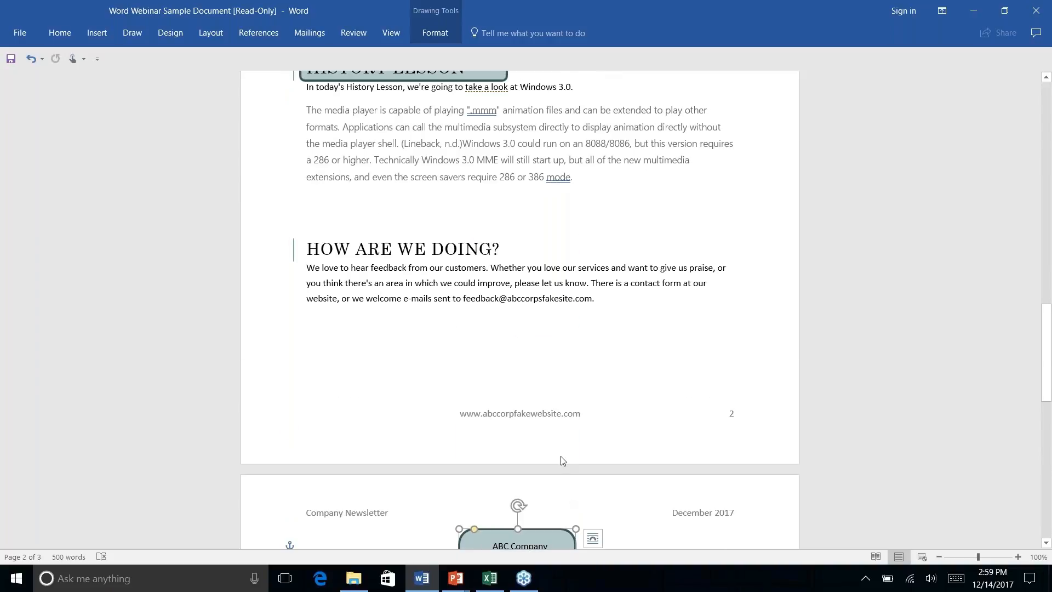
scroll(564, 461, down, 3)
click(634, 379)
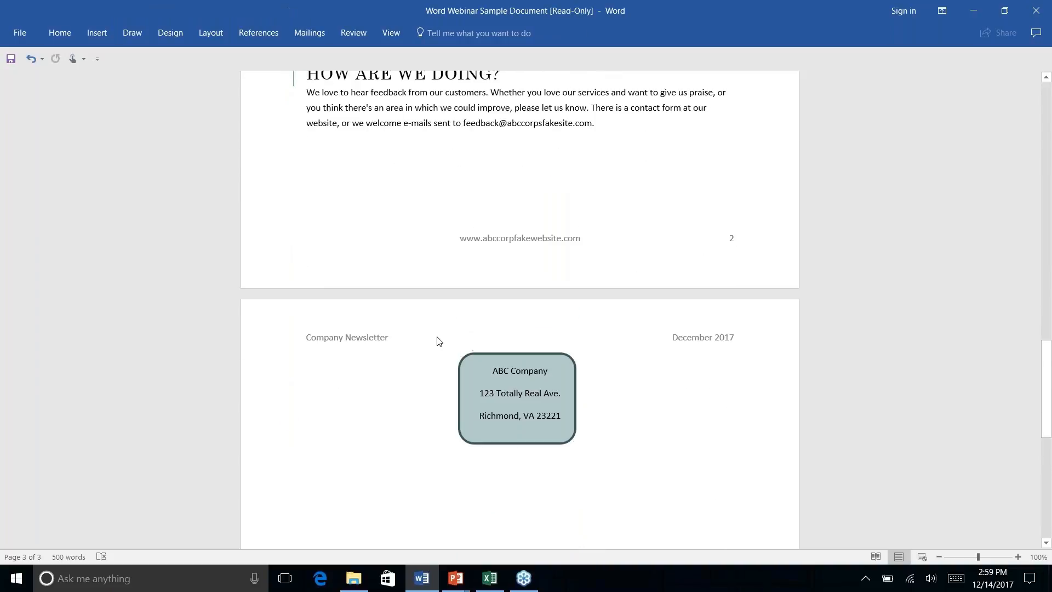
drag(568, 356, 570, 357)
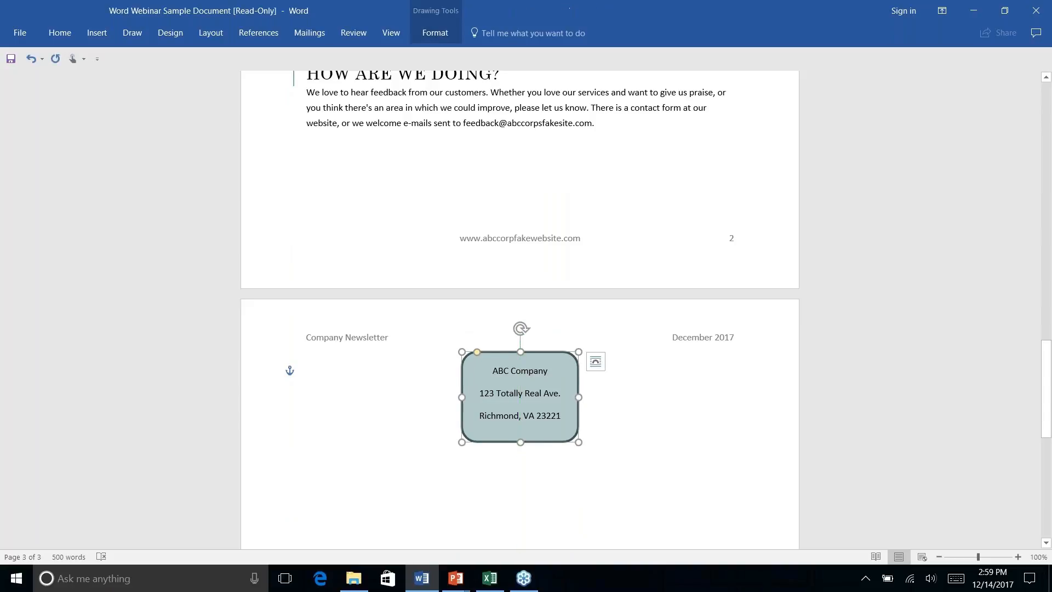
click(459, 346)
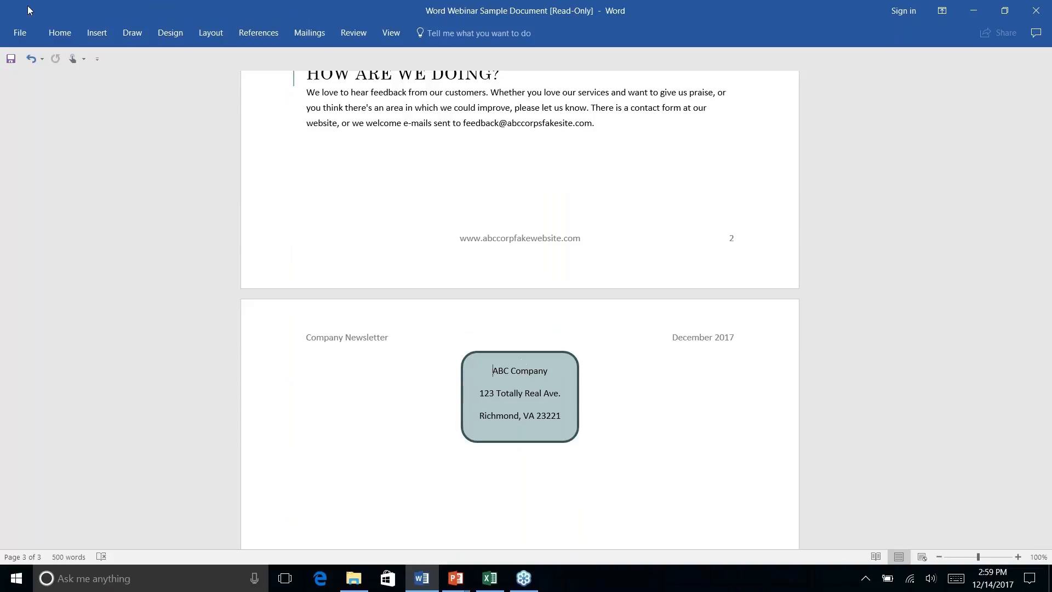
Step: Insert a page break at the end of the How Are We Doing? paragraph, before the company address
click(614, 131)
click(96, 33)
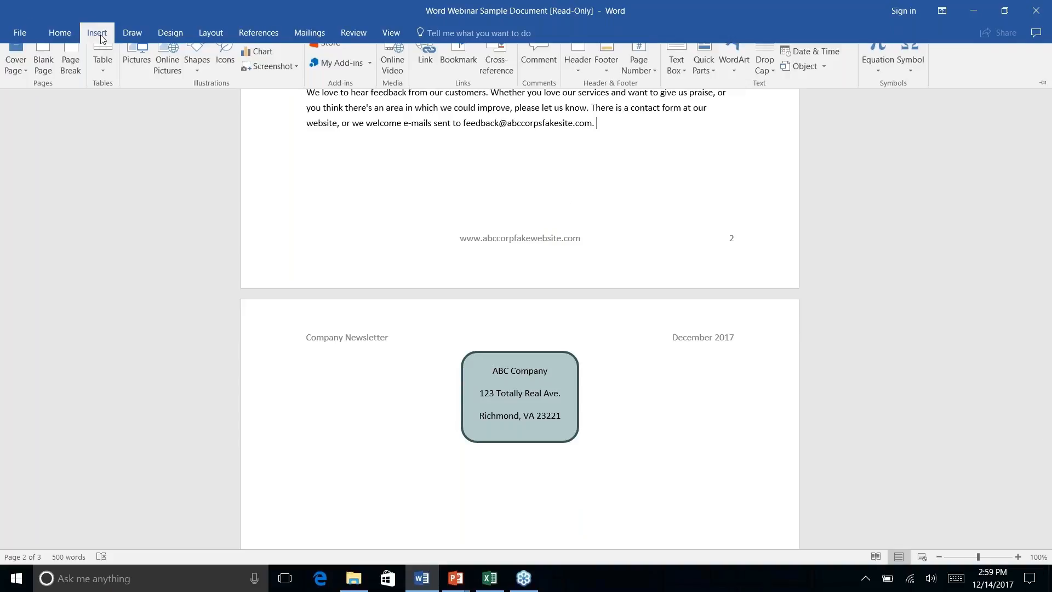
click(219, 35)
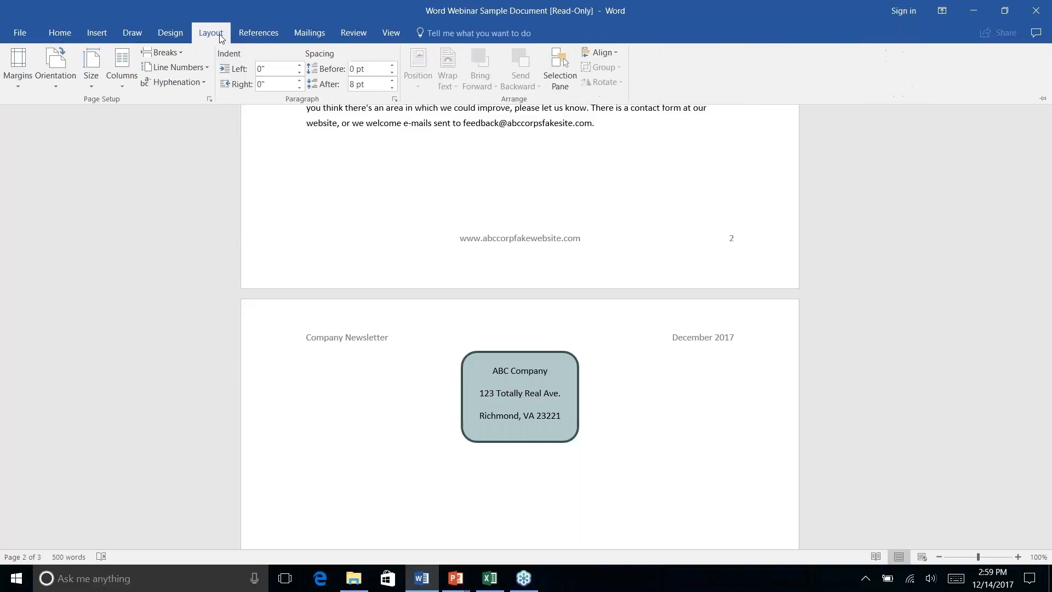
click(180, 54)
click(200, 103)
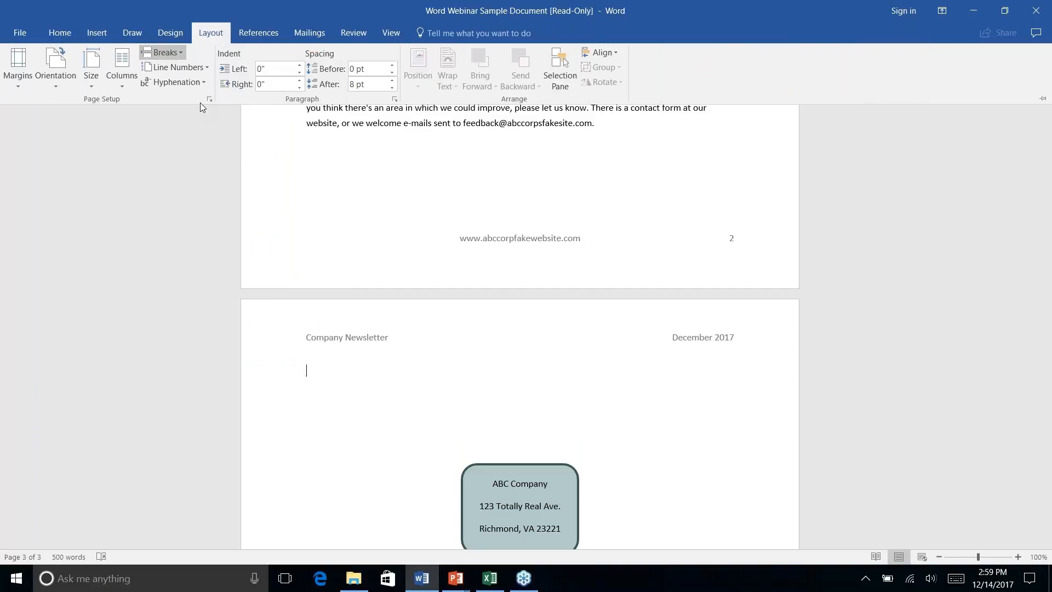
click(648, 408)
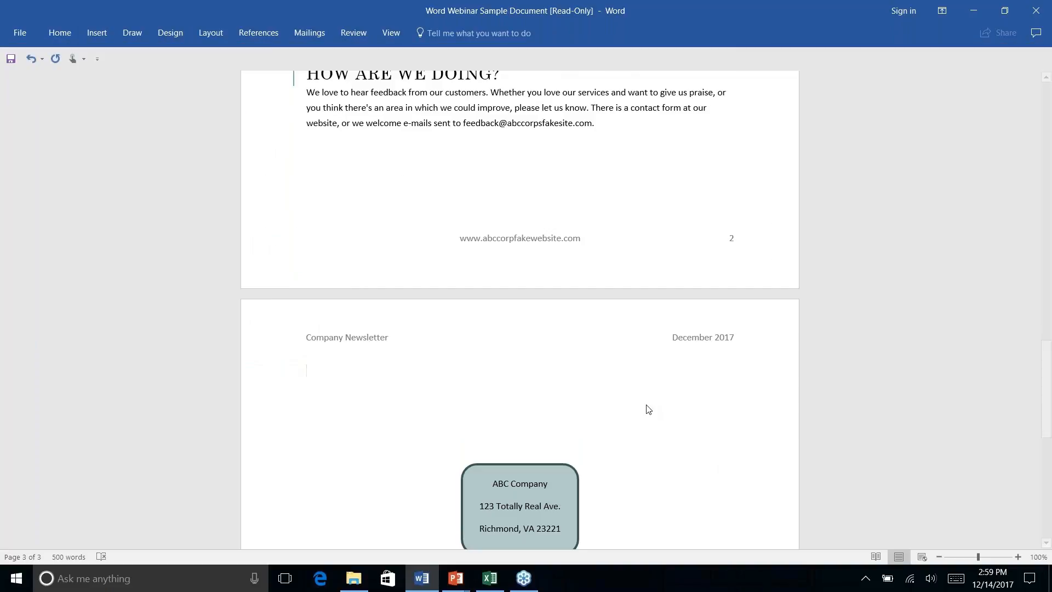
Step: Add a "Name:" label followed by a line of underscores at the start of page 3, above the address box
scroll(648, 408, up, 3)
scroll(520, 307, up, 3)
scroll(520, 307, down, 12)
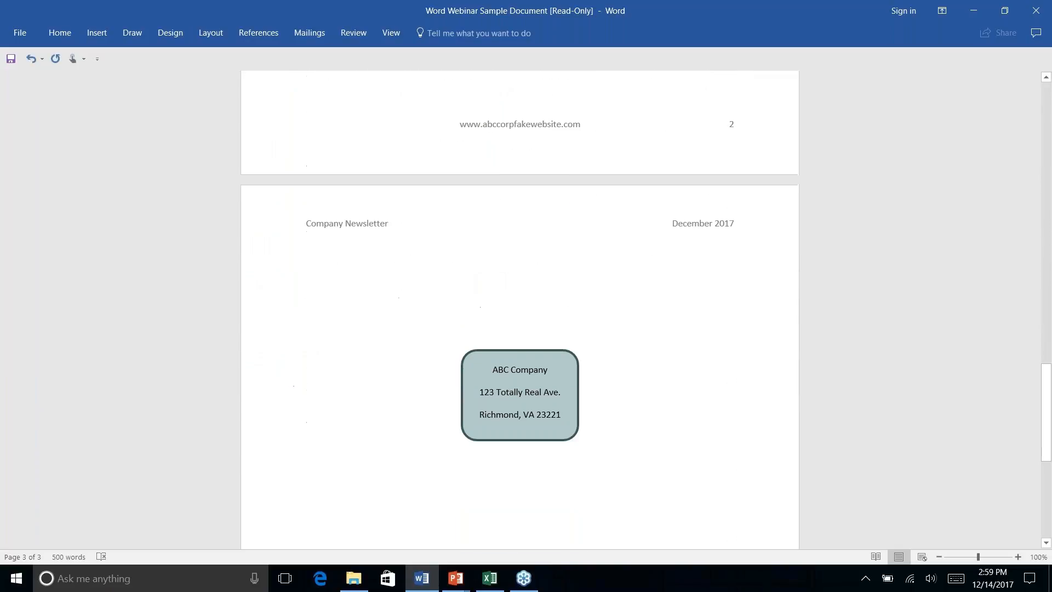
scroll(519, 306, up, 8)
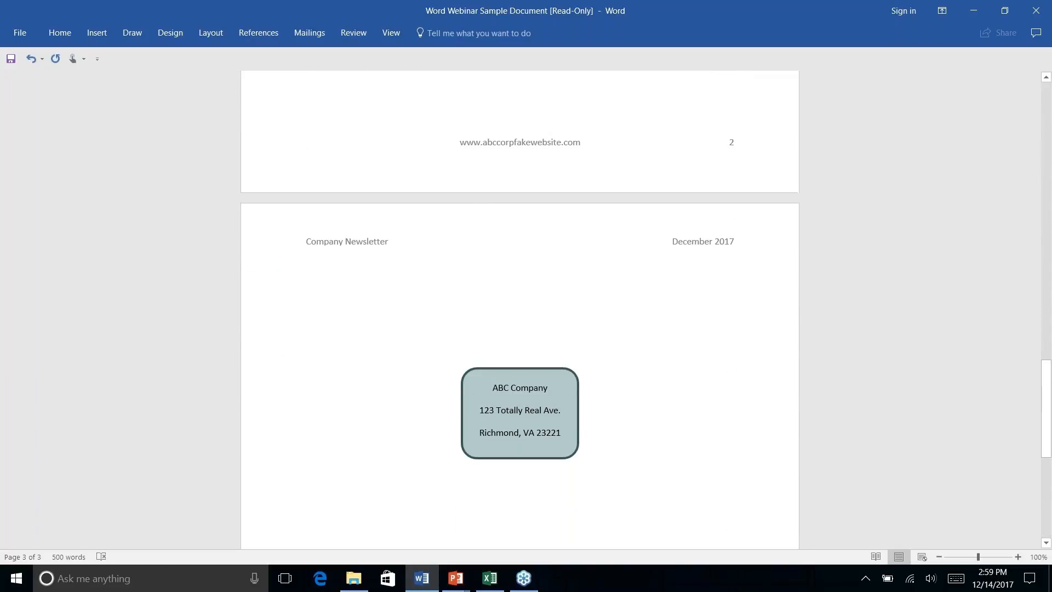
scroll(520, 306, up, 15)
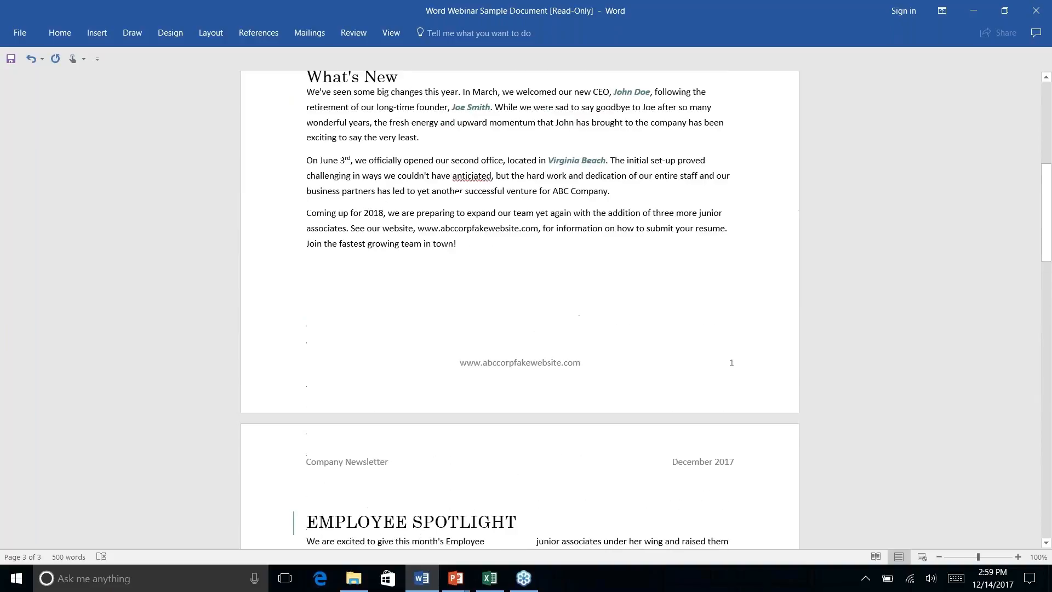
scroll(519, 307, up, 5)
scroll(520, 306, down, 20)
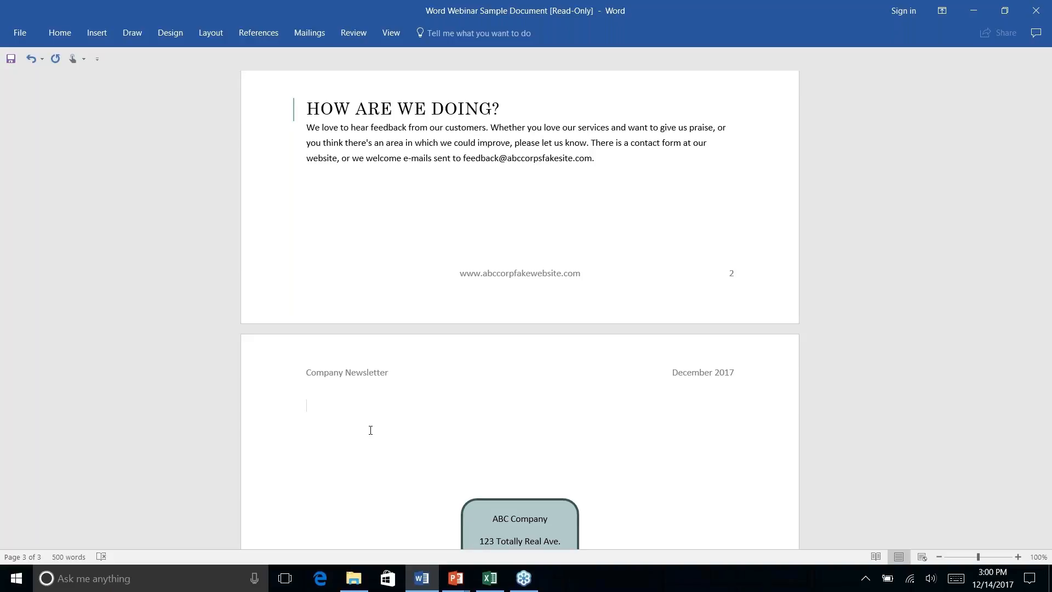
text(Name: _________________)
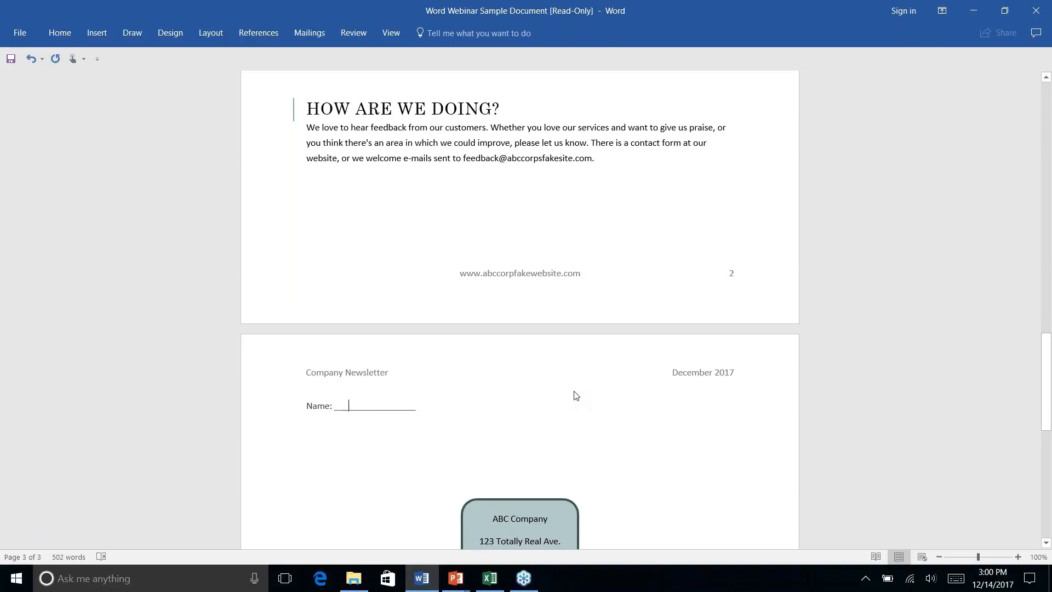
Step: Try entering "M Name" partway along the underscore line after "Name:" and delete the entered text
text(M Name)
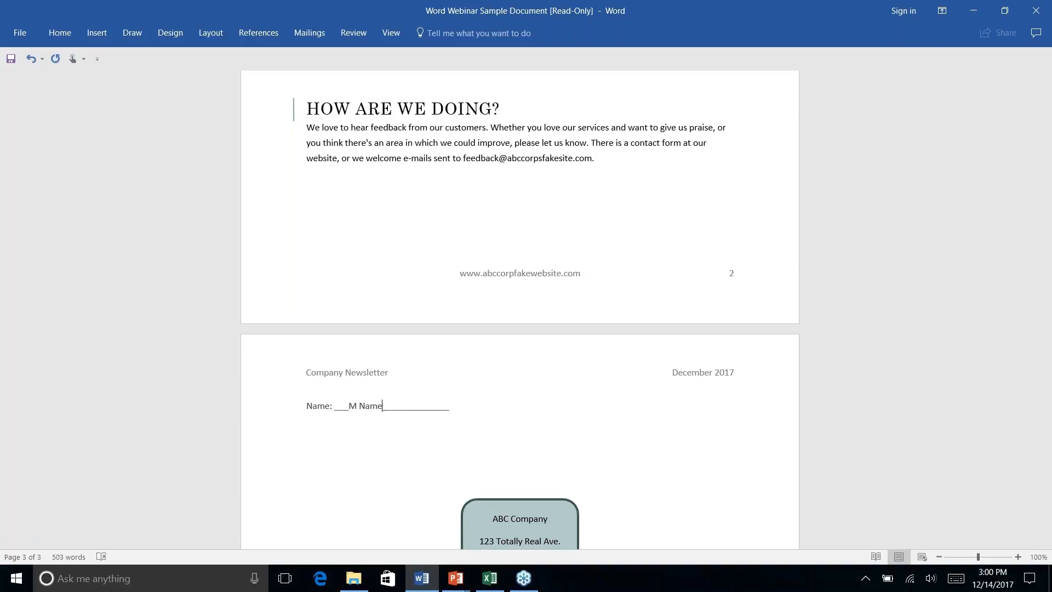
key(BackSpace)
key(BackSpace)
key(BackSpace)
key(BackSpace)
key(BackSpace)
key(BackSpace)
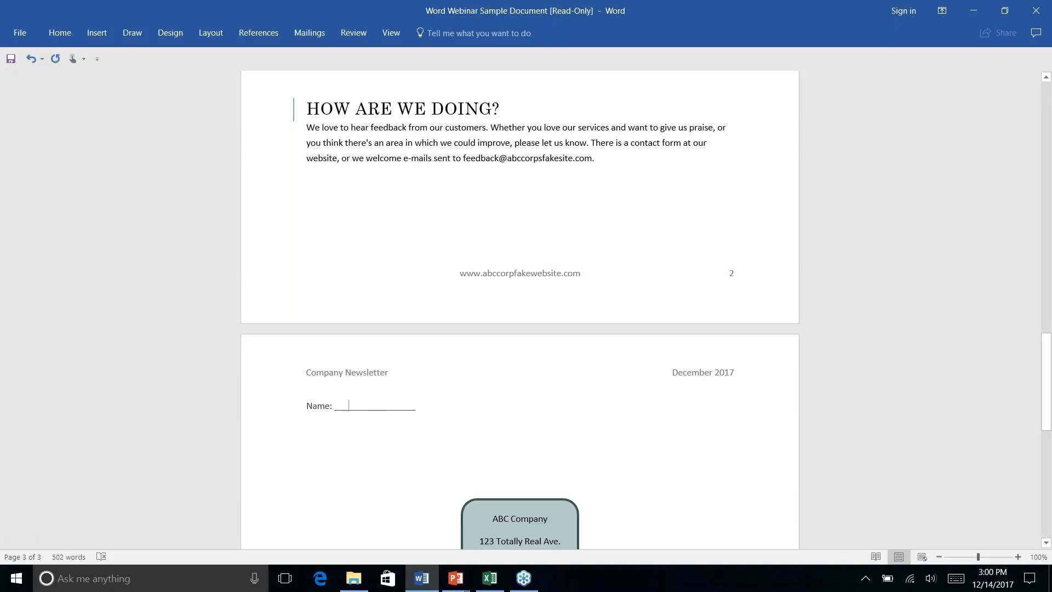
Step: Replace the underscores after "Name:" with an automatic full-width horizontal line made from three hyphens
key(BackSpace)
key(BackSpace)
key(BackSpace)
key(BackSpace)
key(BackSpace)
key(BackSpace)
key(BackSpace)
key(BackSpace)
key(BackSpace)
key(BackSpace)
key(BackSpace)
key(BackSpace)
key(BackSpace)
key(BackSpace)
key(BackSpace)
key(BackSpace)
key(BackSpace)
key(BackSpace)
key(BackSpace)
key(BackSpace)
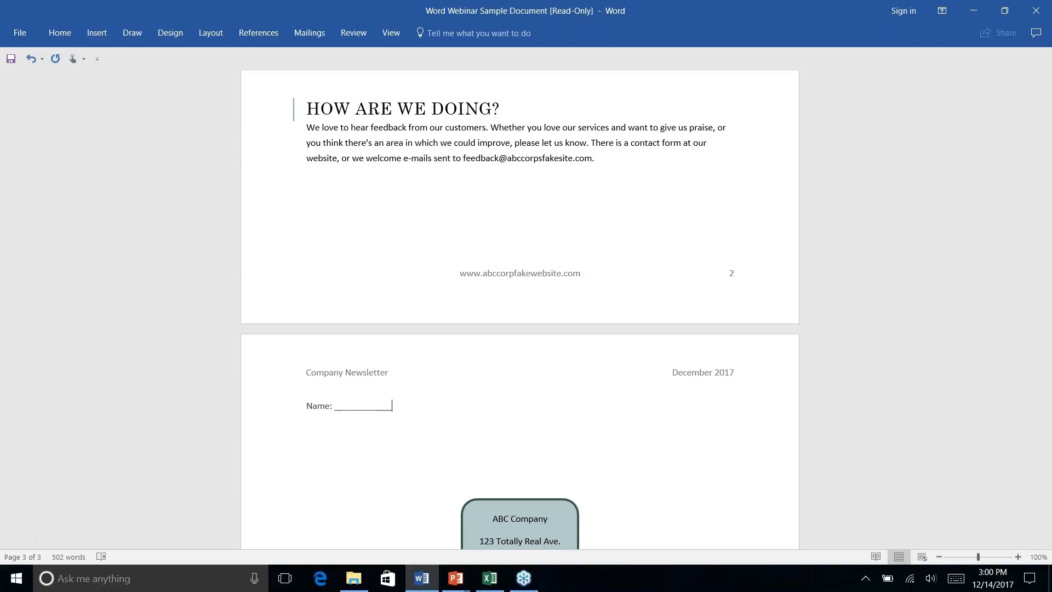
text(---)
key(Return)
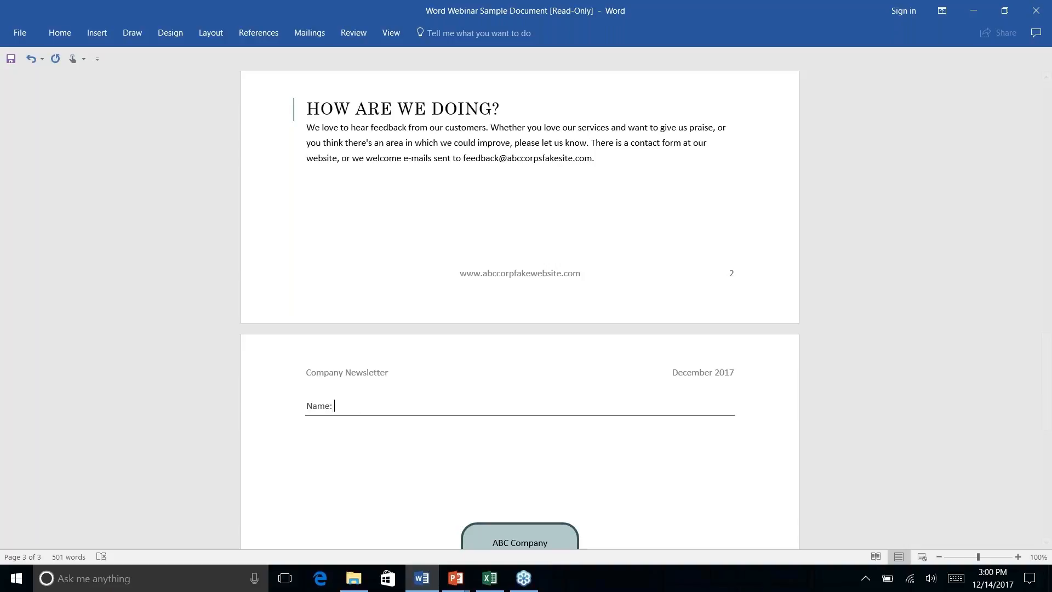
Step: Fill in "My Names" after the "Name:" label, above the horizontal line
text(M)
key(BackSpace)
text(My Names)
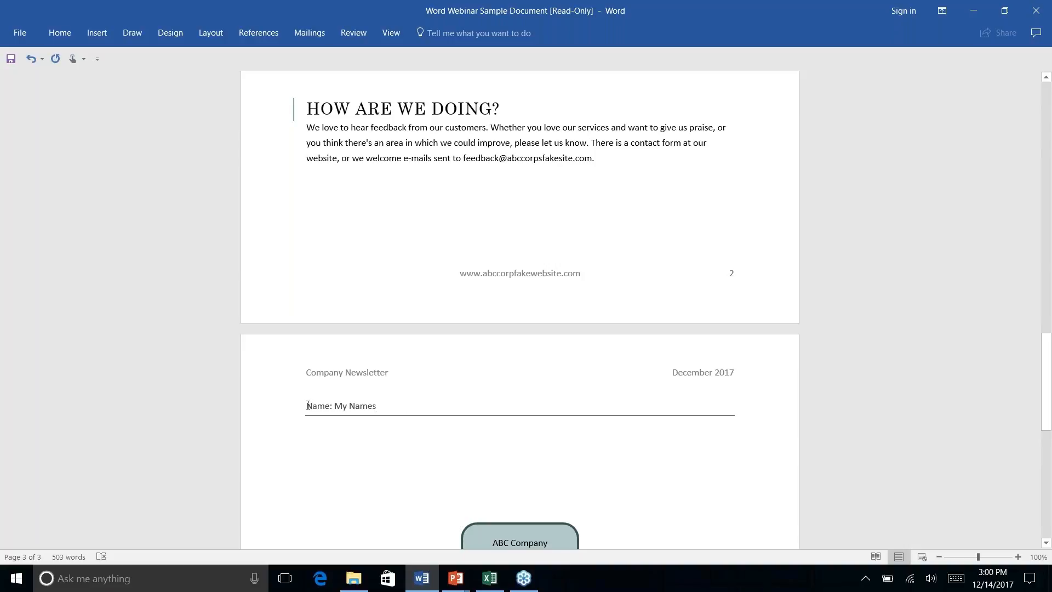
Step: Delete the filled-in "Name:" text and the horizontal line beneath it from page 3
drag(306, 406, 372, 431)
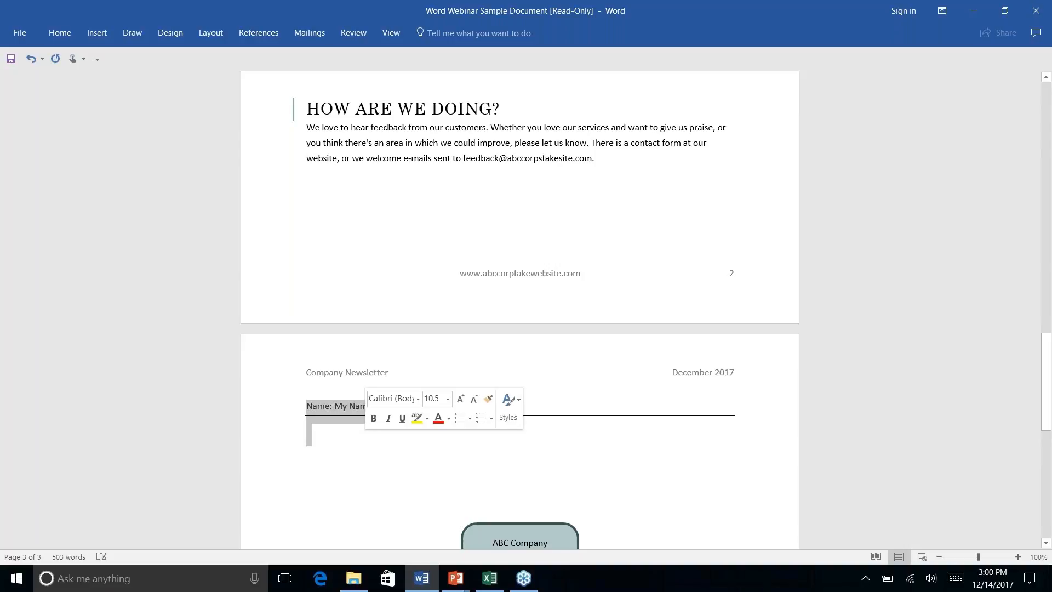
key(Delete)
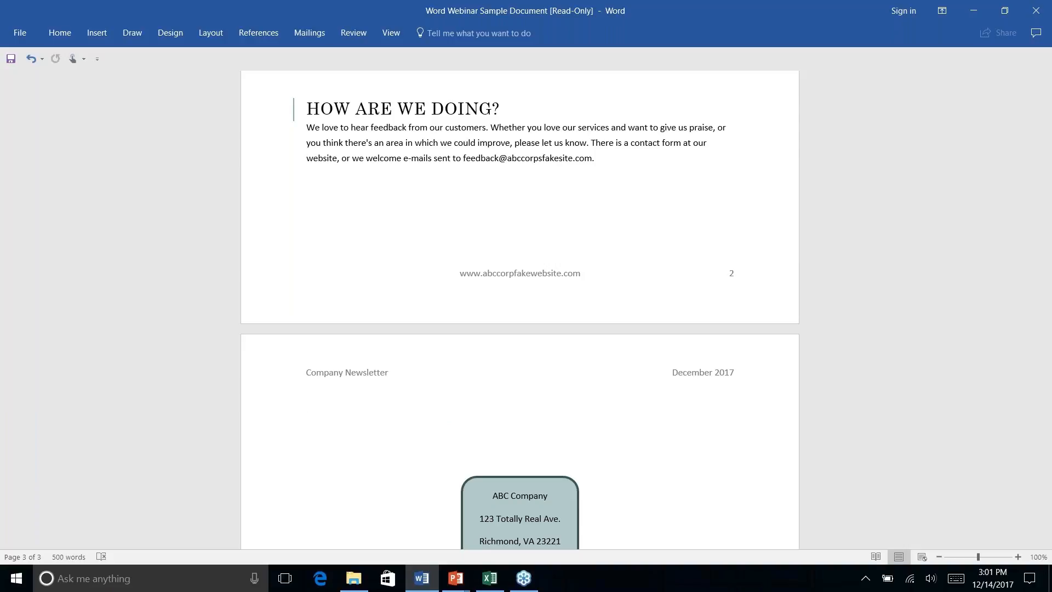
Step: Go back to the start of the newsletter and start the Step-by-Step Mail Merge Wizard
scroll(519, 310, down, 10)
scroll(519, 309, up, 20)
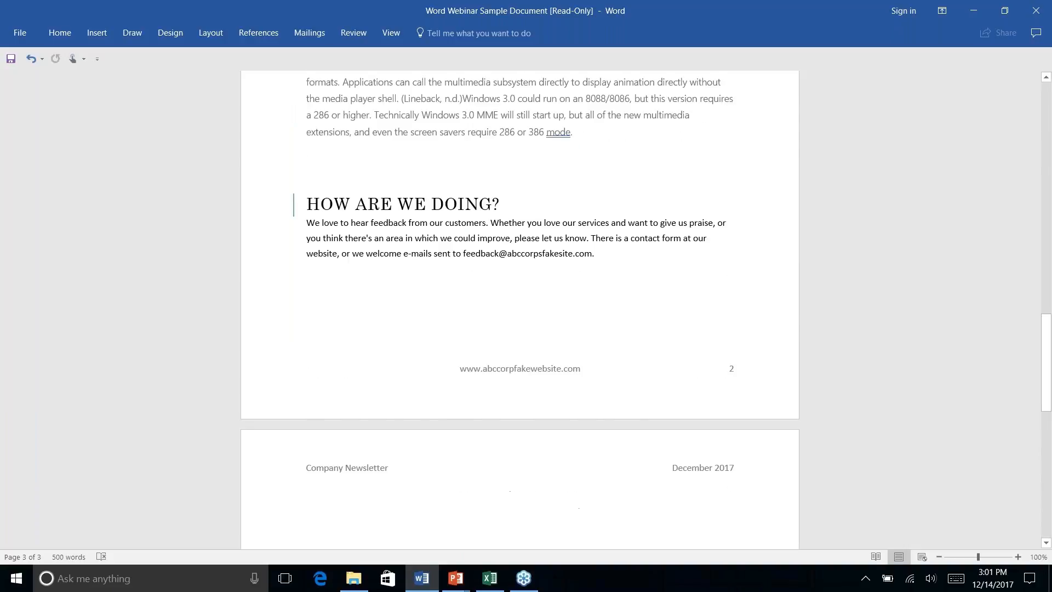
scroll(519, 309, up, 1)
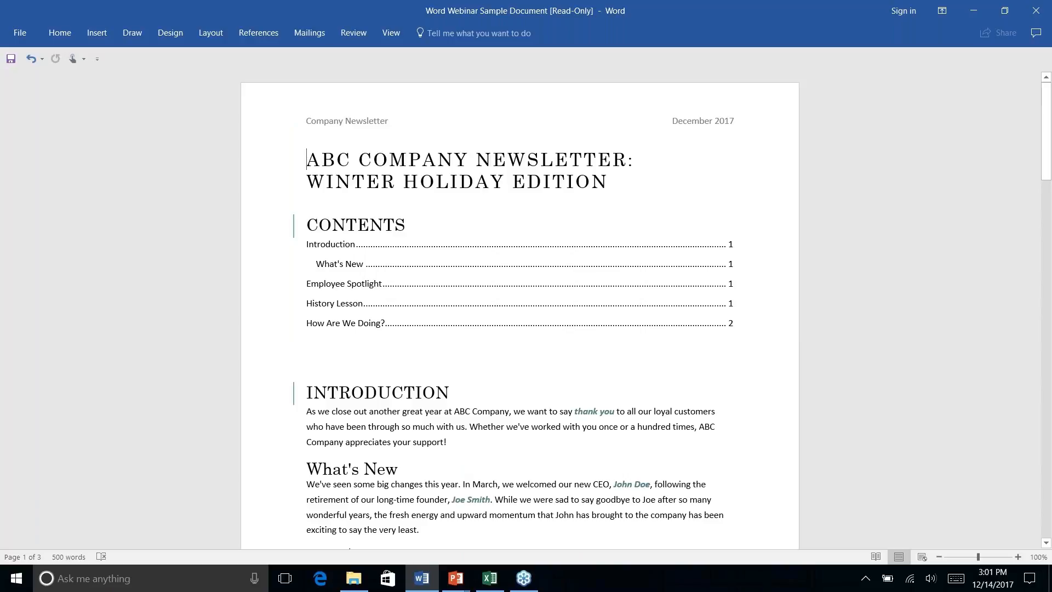
click(263, 36)
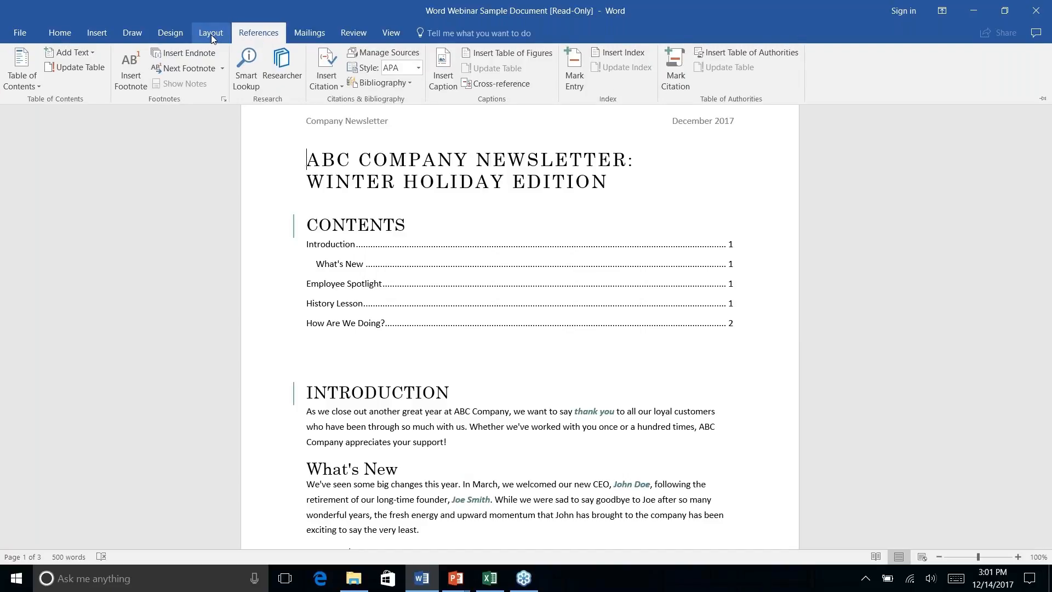
click(313, 35)
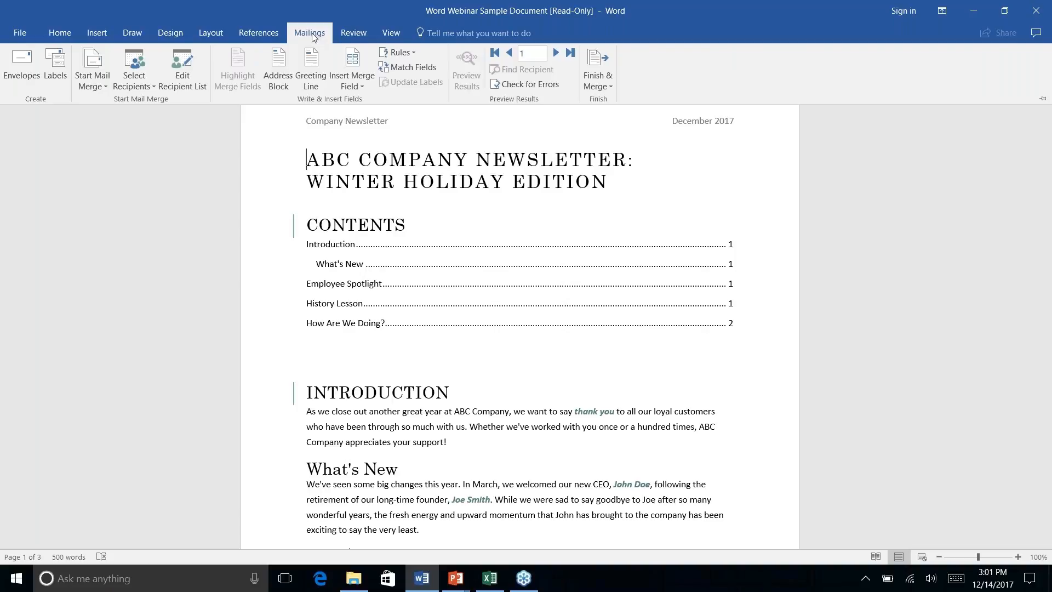
click(101, 89)
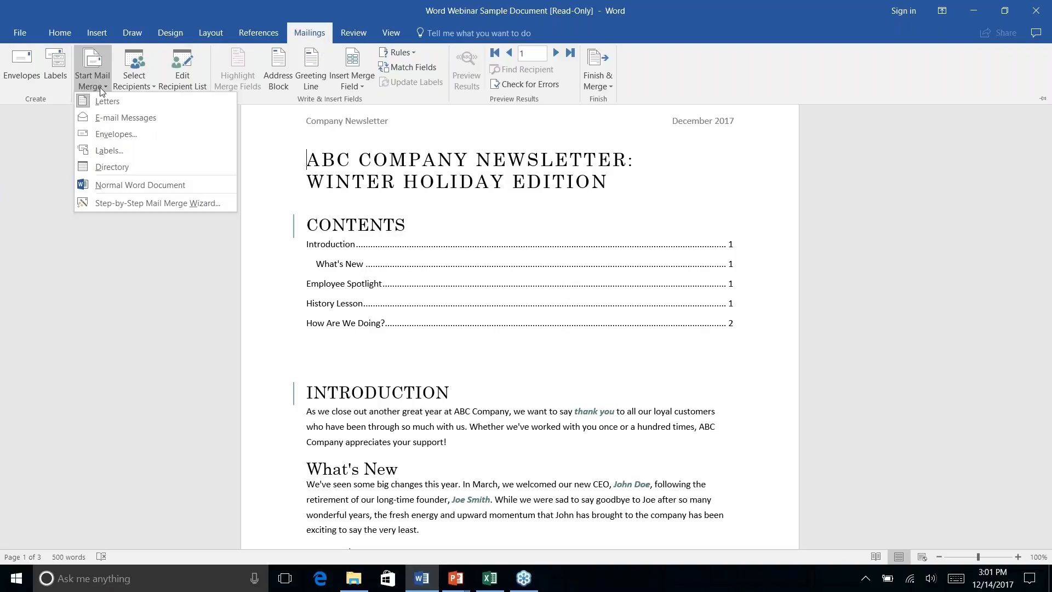
click(105, 203)
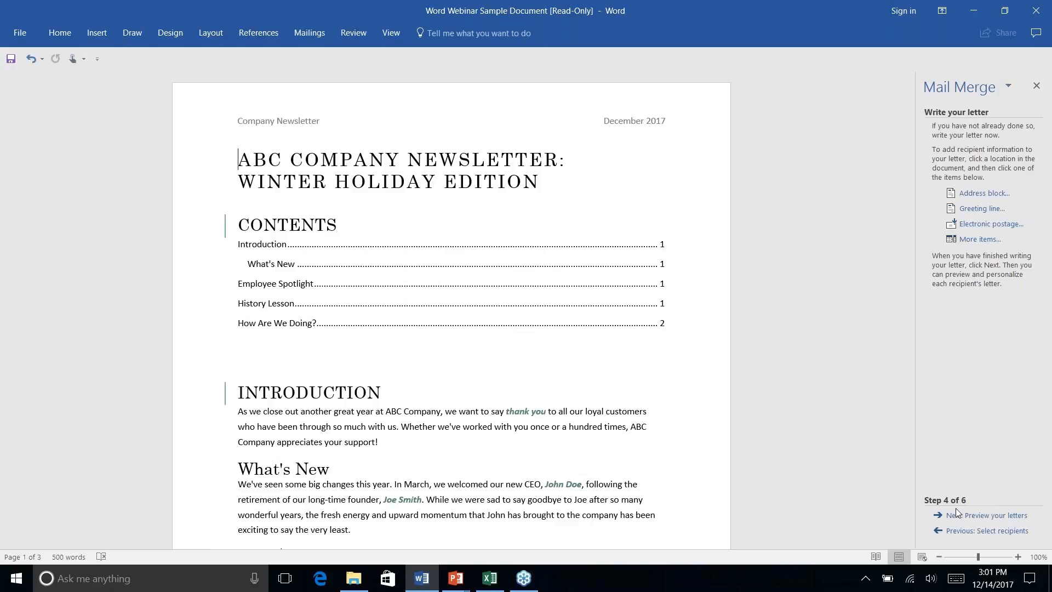
Step: Return the wizard to its first step and proceed with Letters as document type and the current document as starting document
click(967, 531)
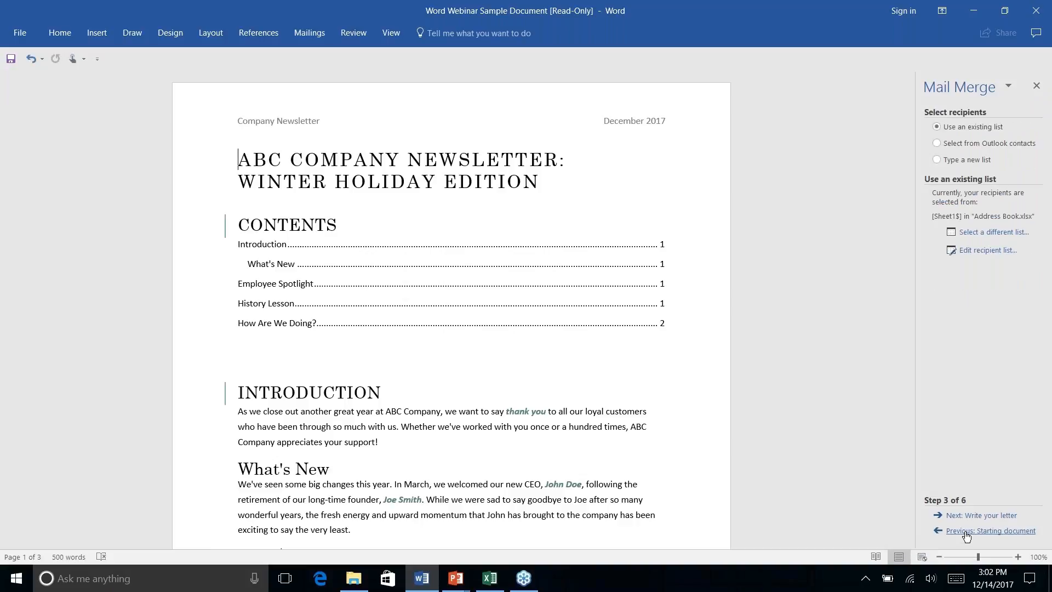
click(965, 531)
click(965, 530)
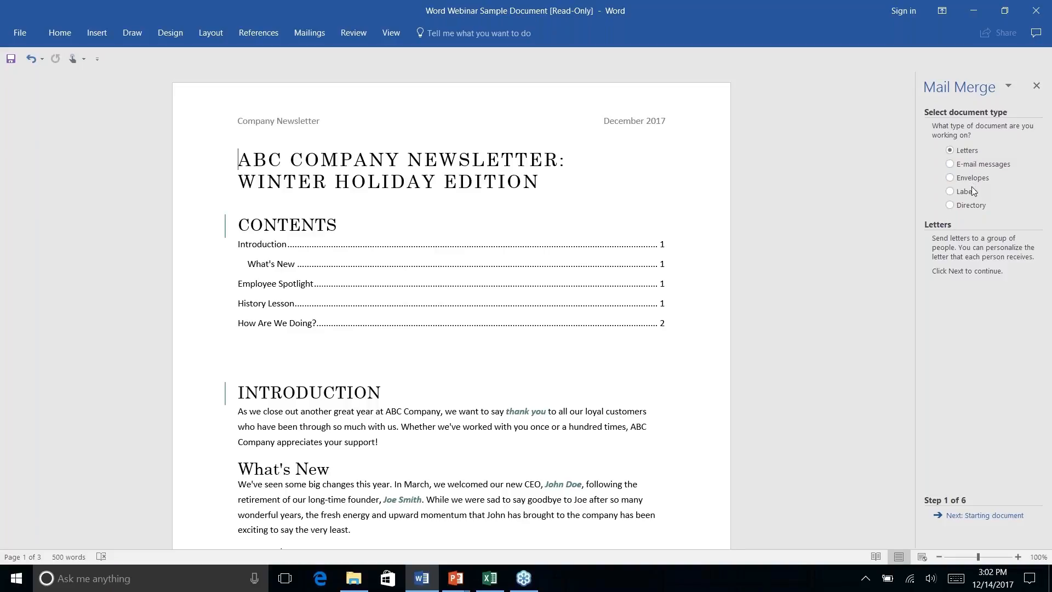
click(984, 516)
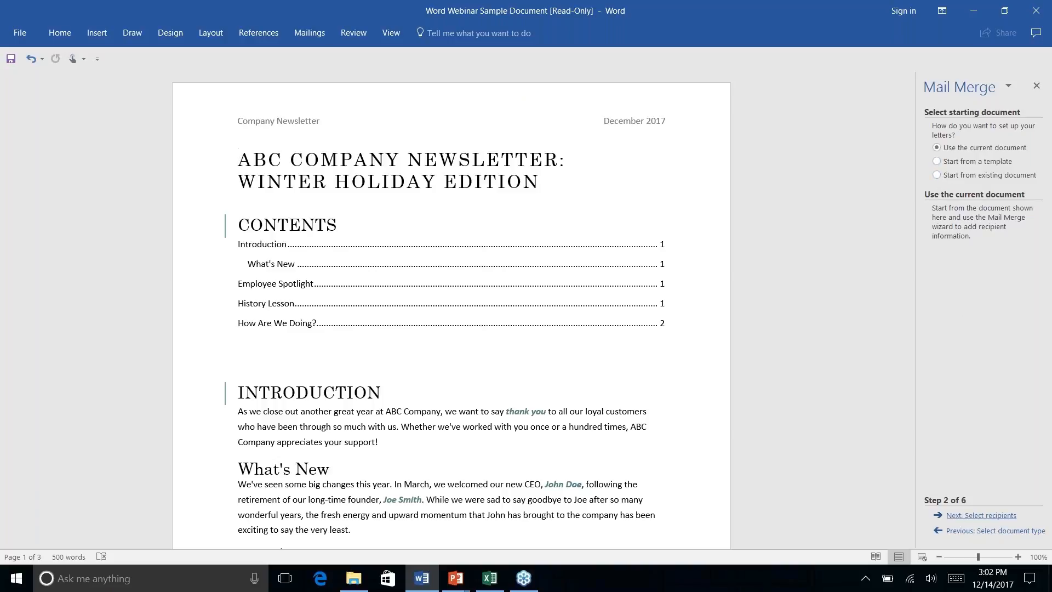
click(989, 516)
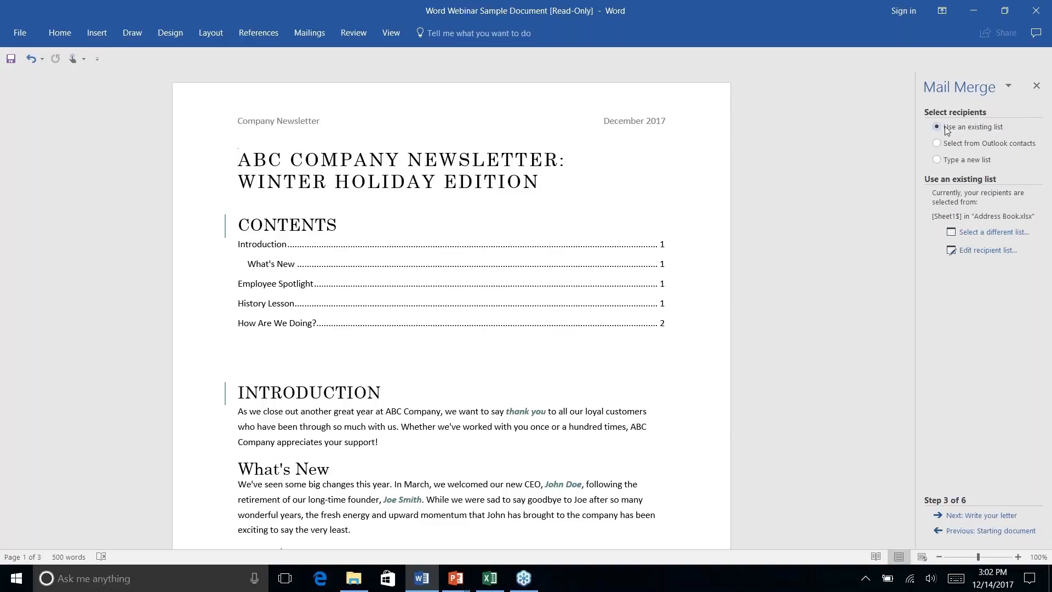
Step: Choose Sheet1$ of the Address Book workbook in Documents as the recipient list, with column headers in the first row and all recipients included
click(982, 235)
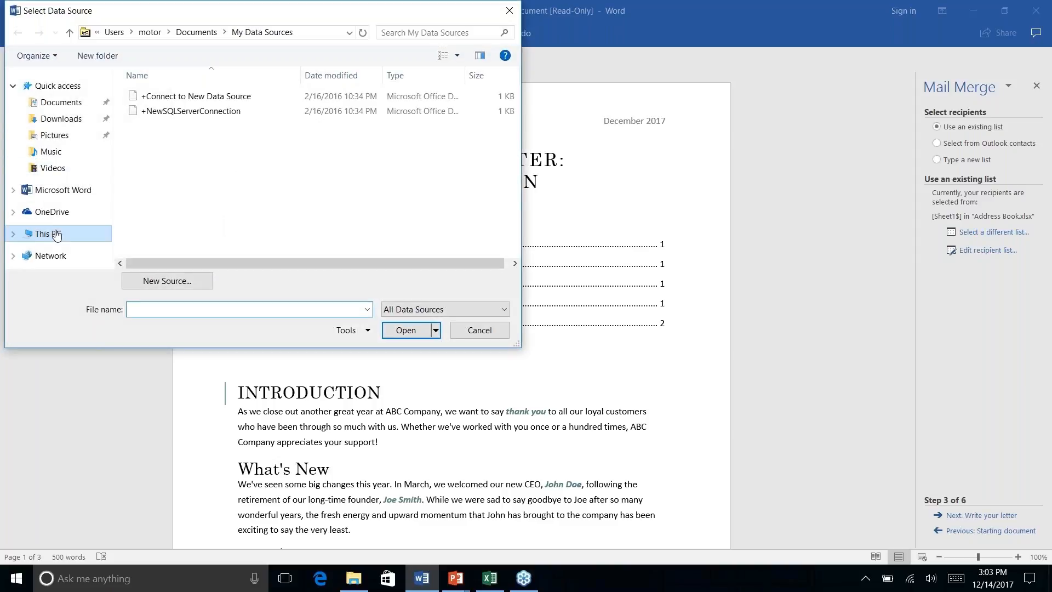
click(54, 99)
click(156, 127)
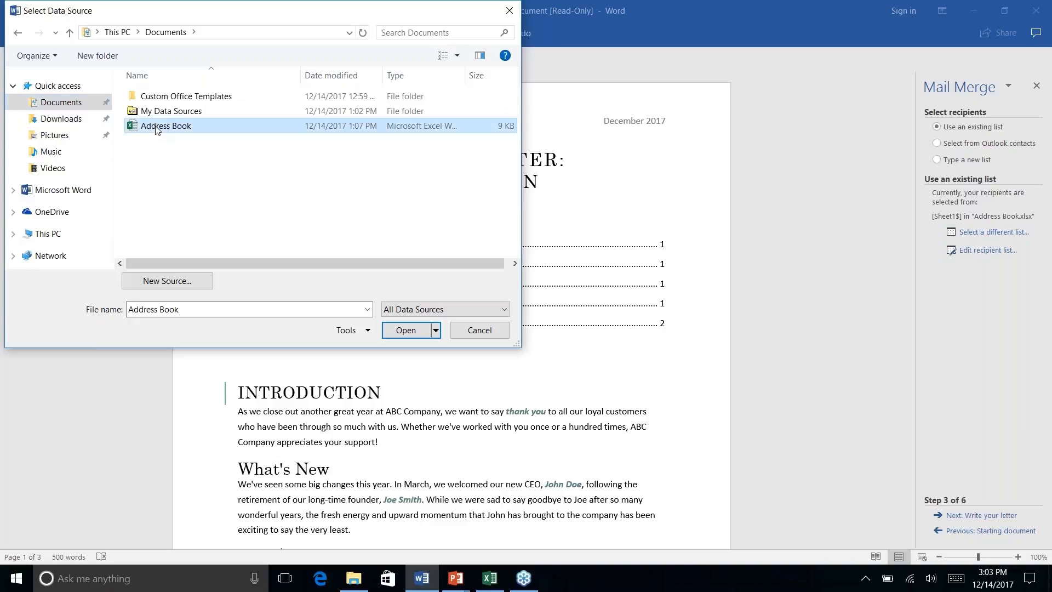
click(406, 330)
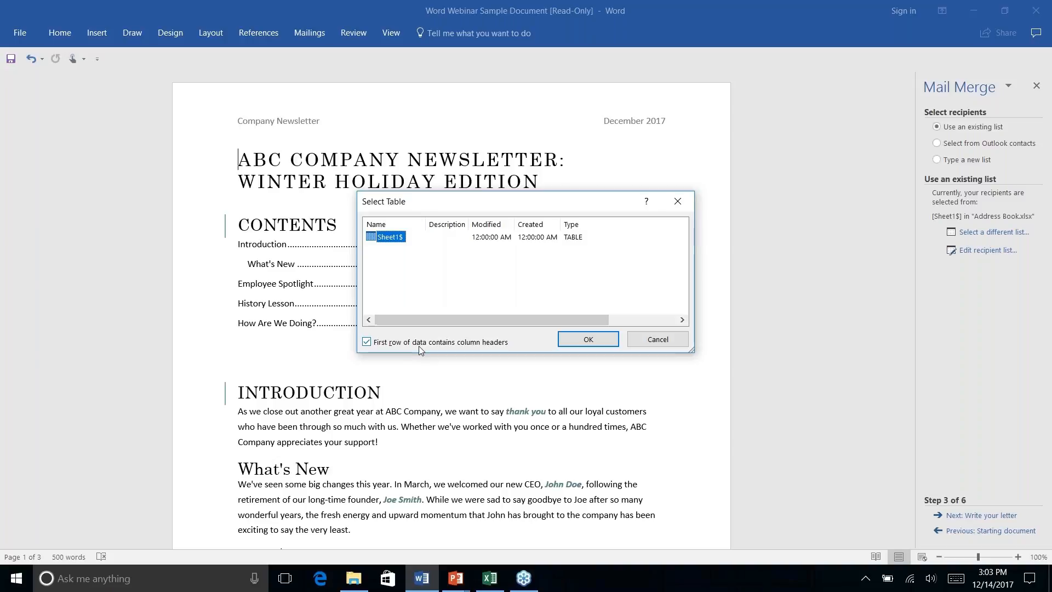
click(580, 344)
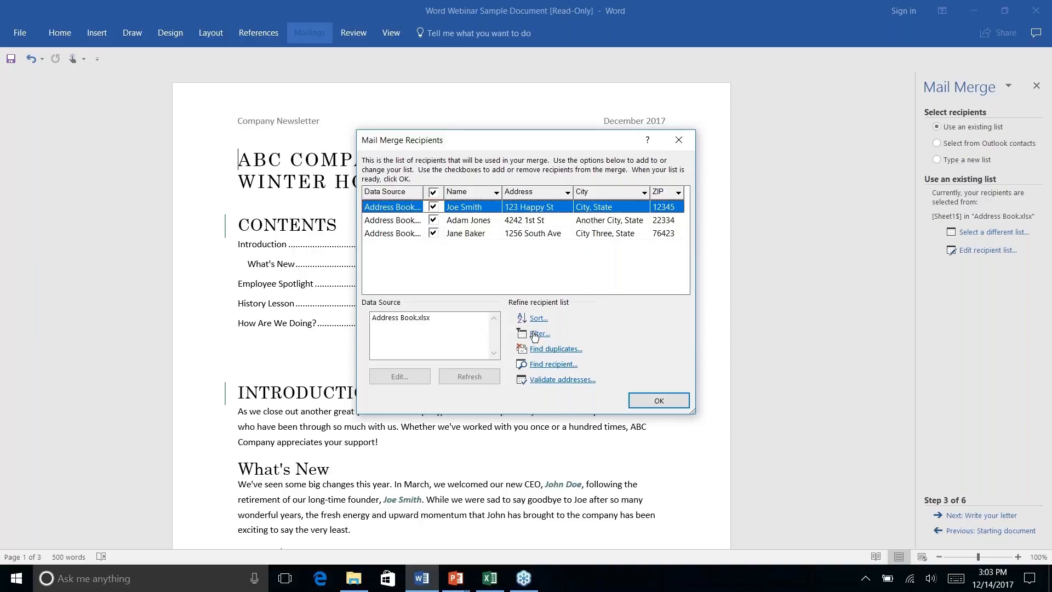
click(662, 402)
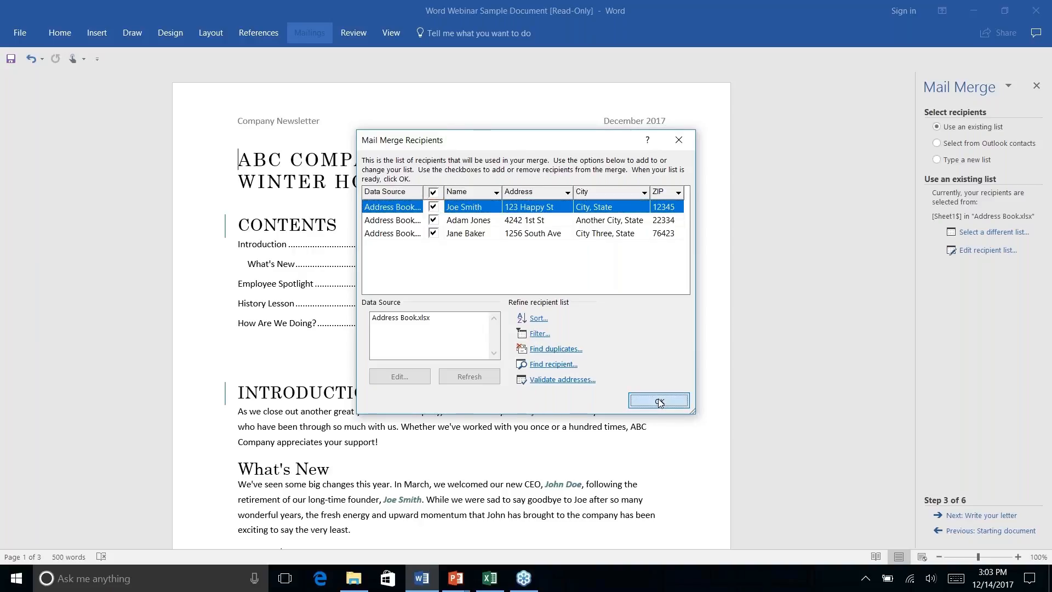
Step: Proceed to writing the letter and insert an address block with recipient name and postal address before the newsletter title
click(970, 517)
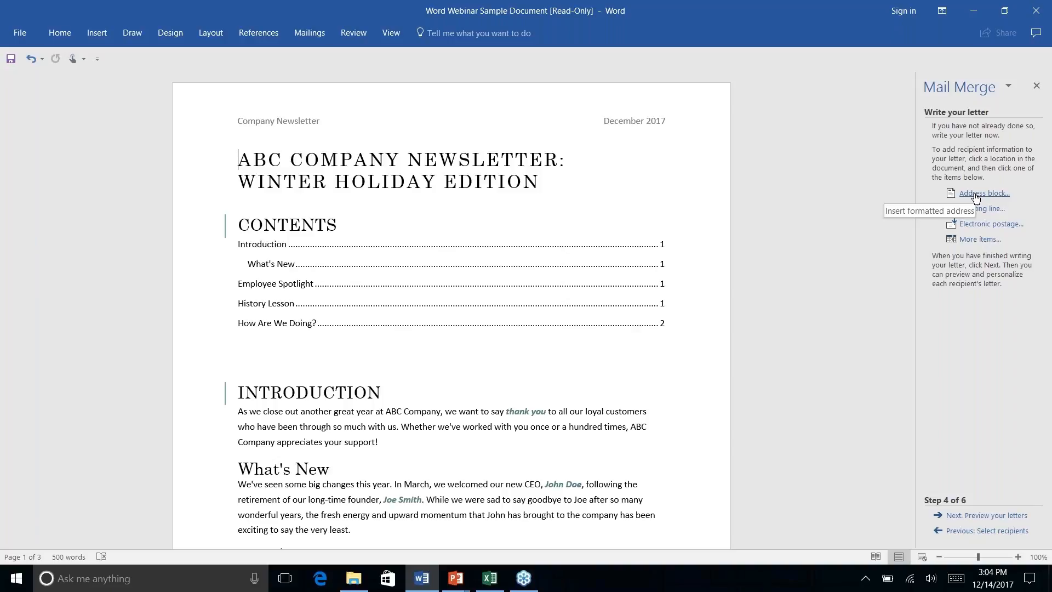
click(975, 196)
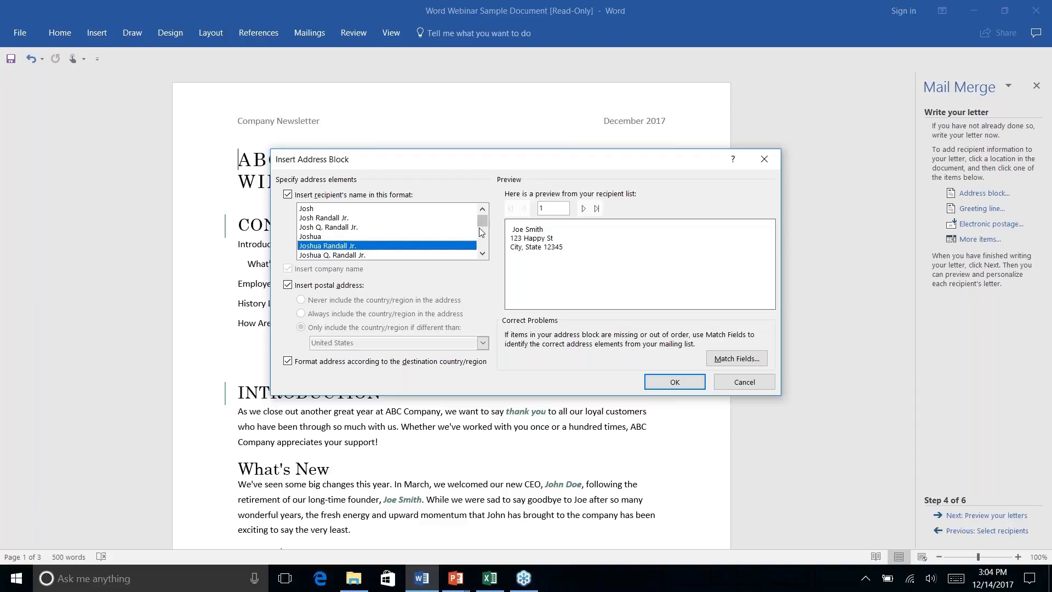
mouse_move(482, 226)
mouse_down()
mouse_move(483, 250)
mouse_move(479, 227)
mouse_up()
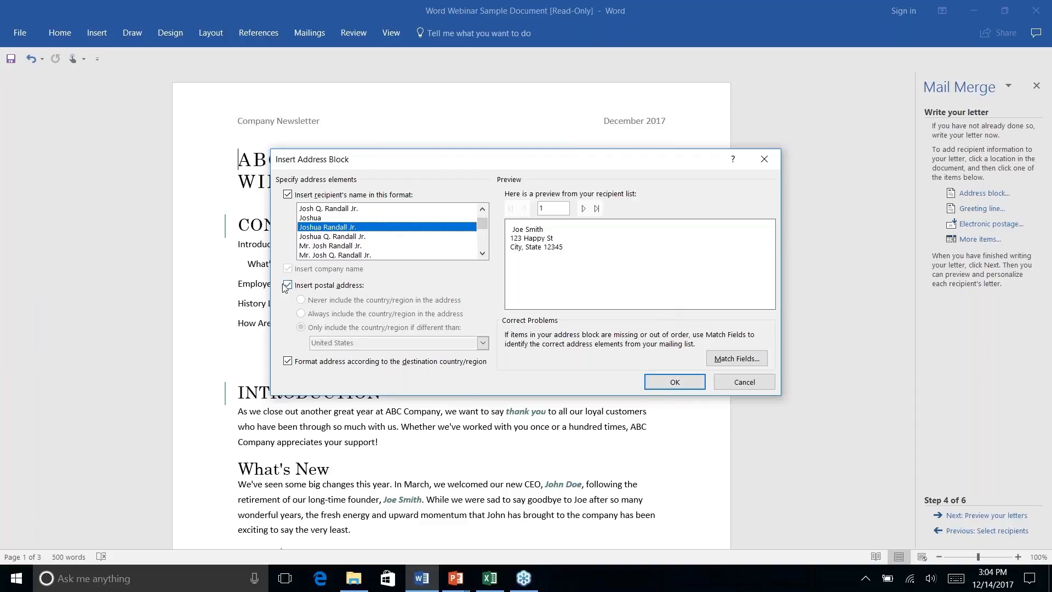
click(674, 383)
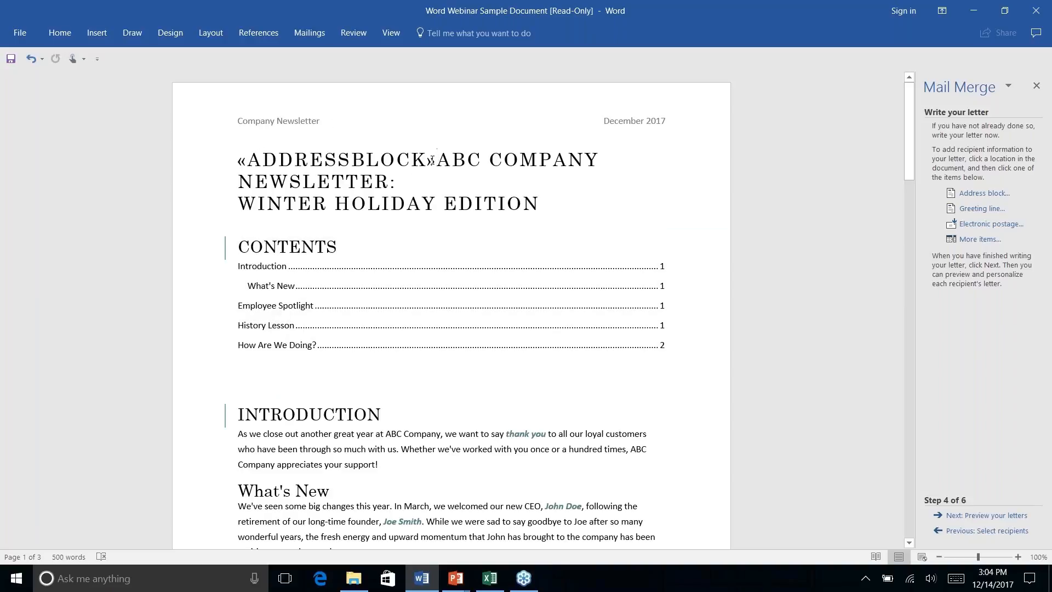
Step: Move the newsletter title below the address block, leaving one blank line between them
drag(433, 160, 237, 160)
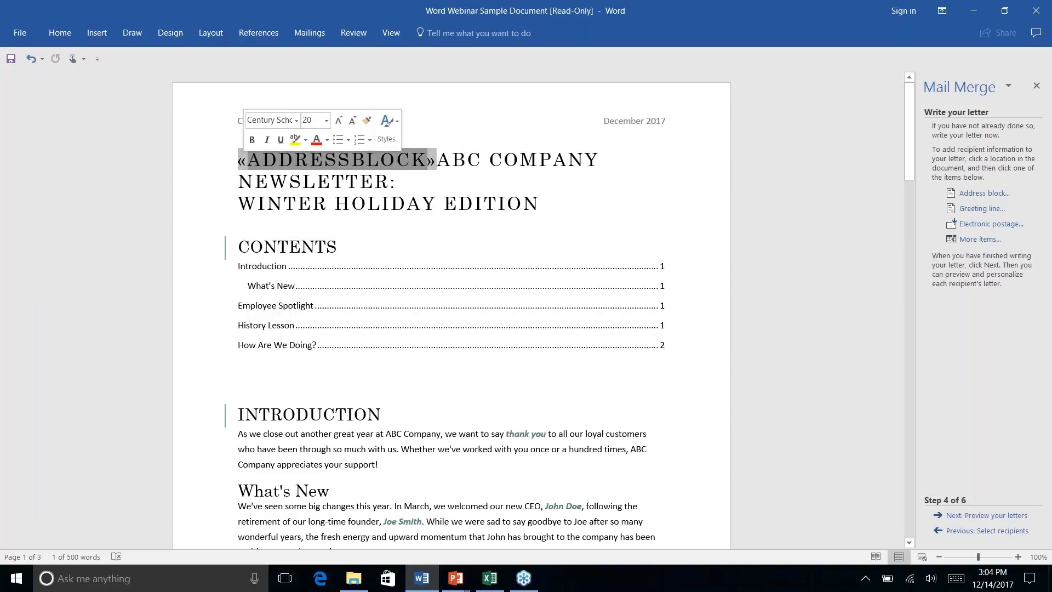
click(412, 166)
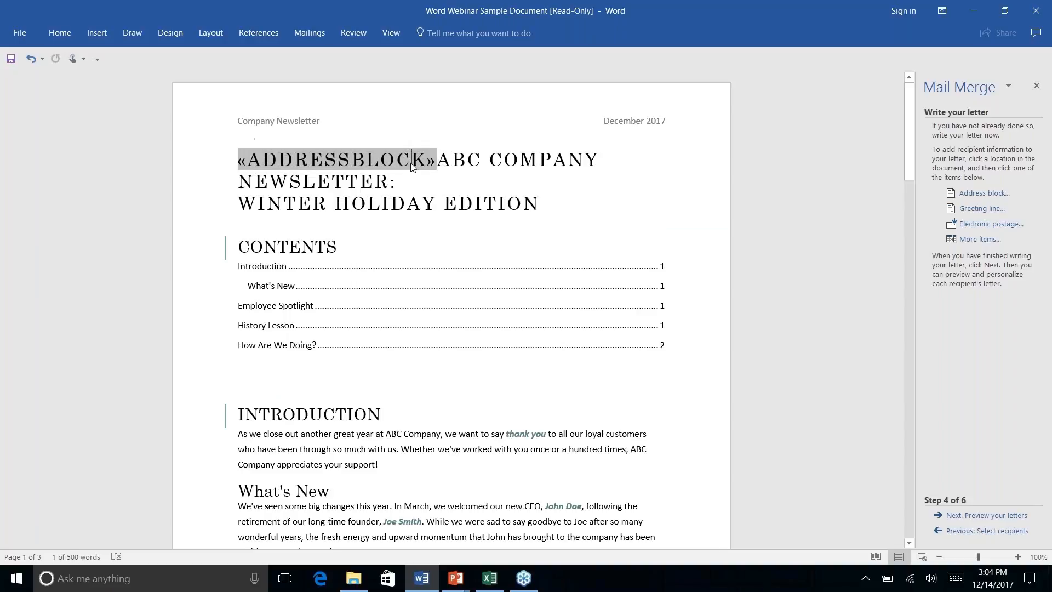
click(438, 162)
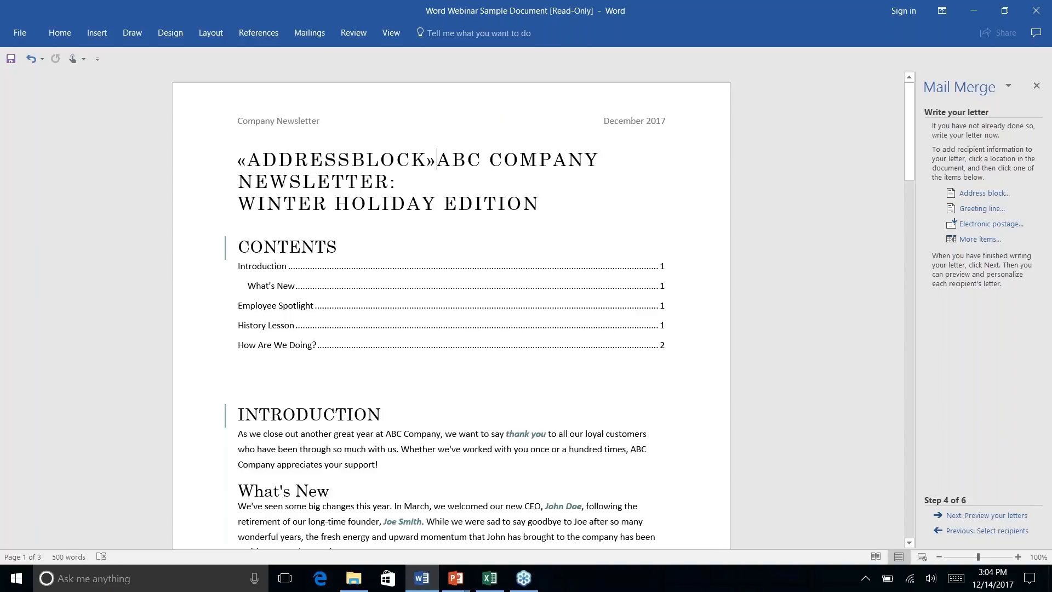
key(Return)
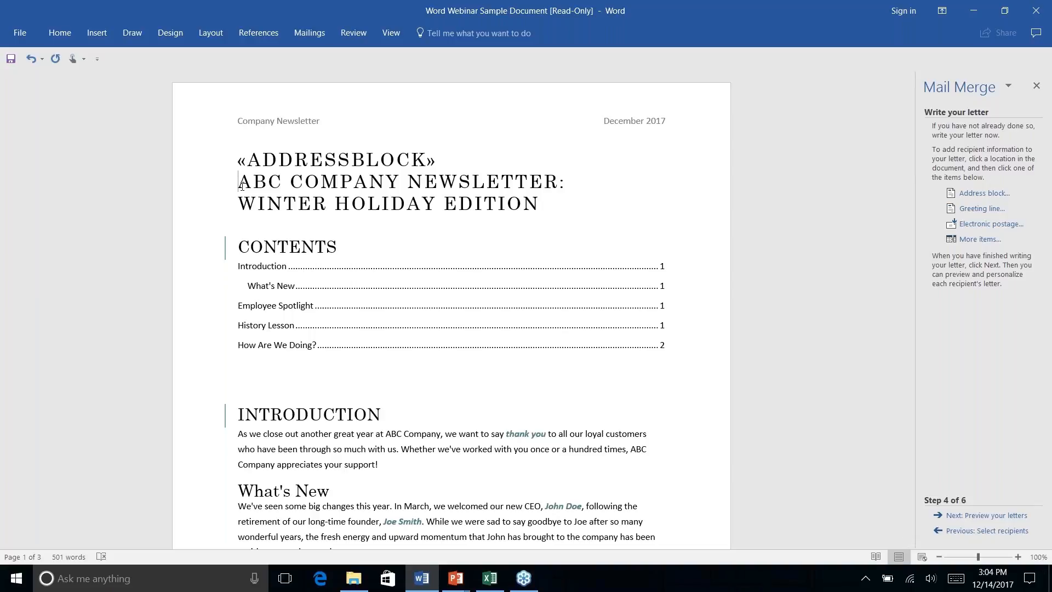
key(Return)
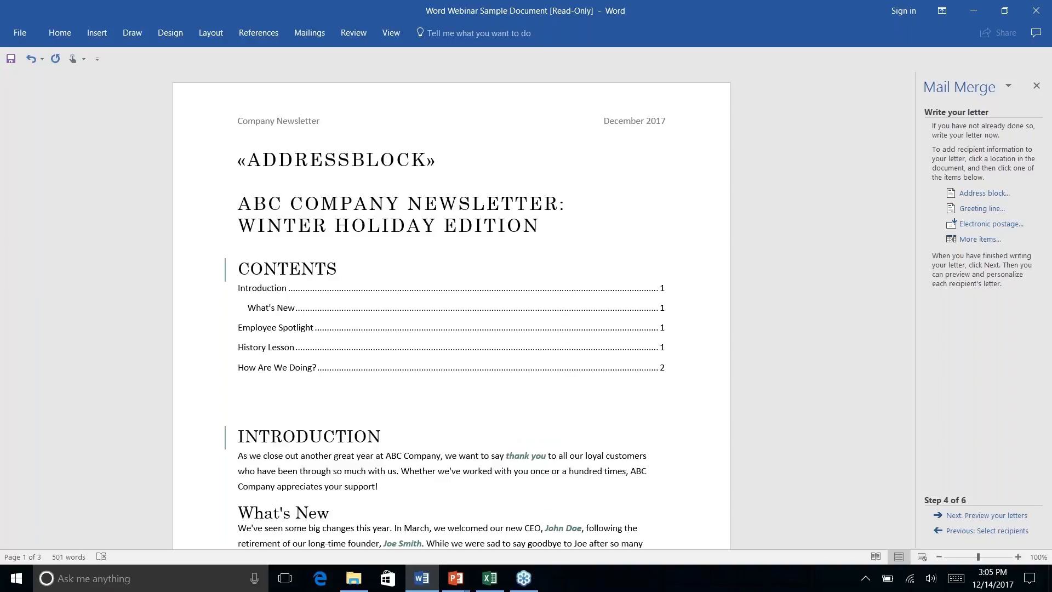
Step: Preview the merged letter for recipient 1, select its address block, and proceed to the merge completion step
click(989, 516)
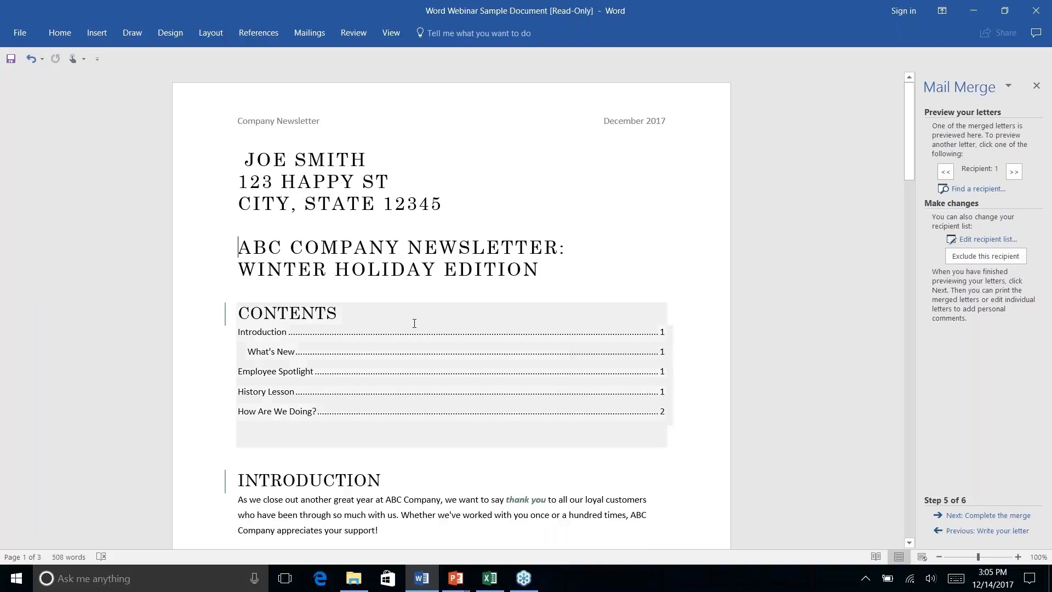
click(399, 182)
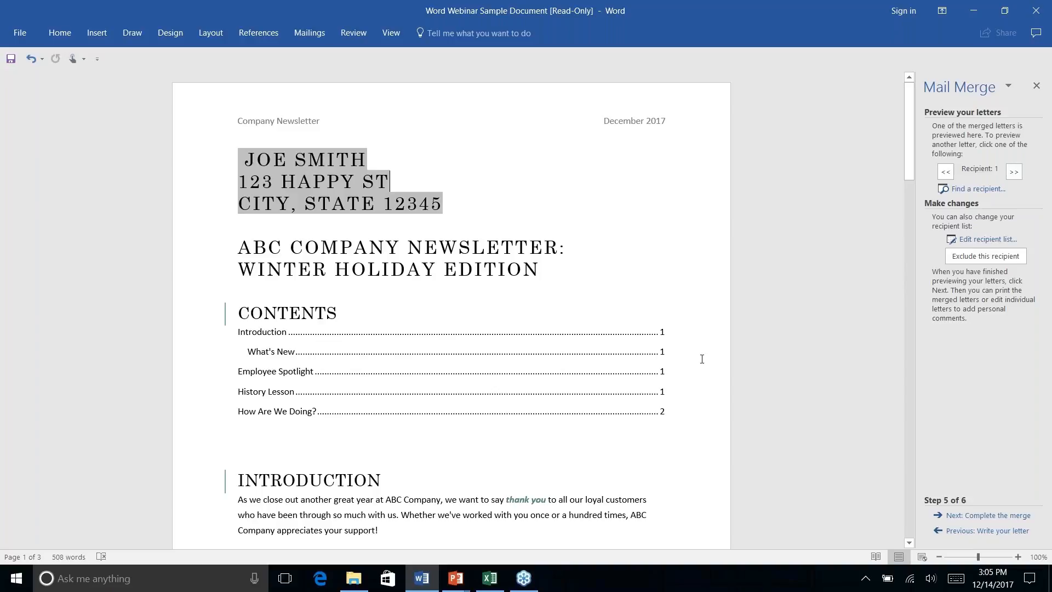
click(989, 515)
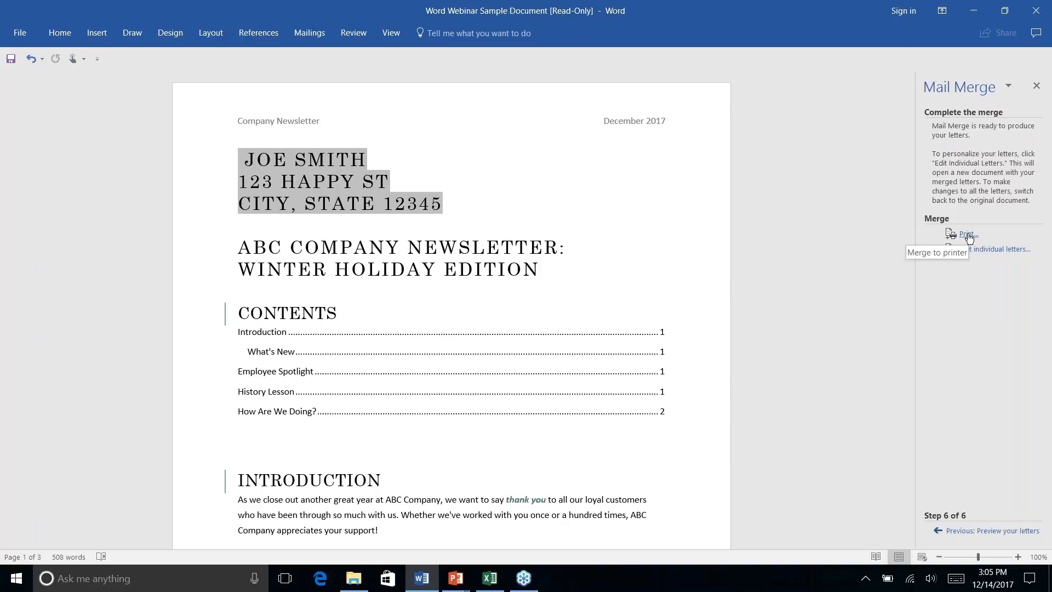
Step: Switch to the presentation slide show at the Bonus Tips slide
key(alt+Tab)
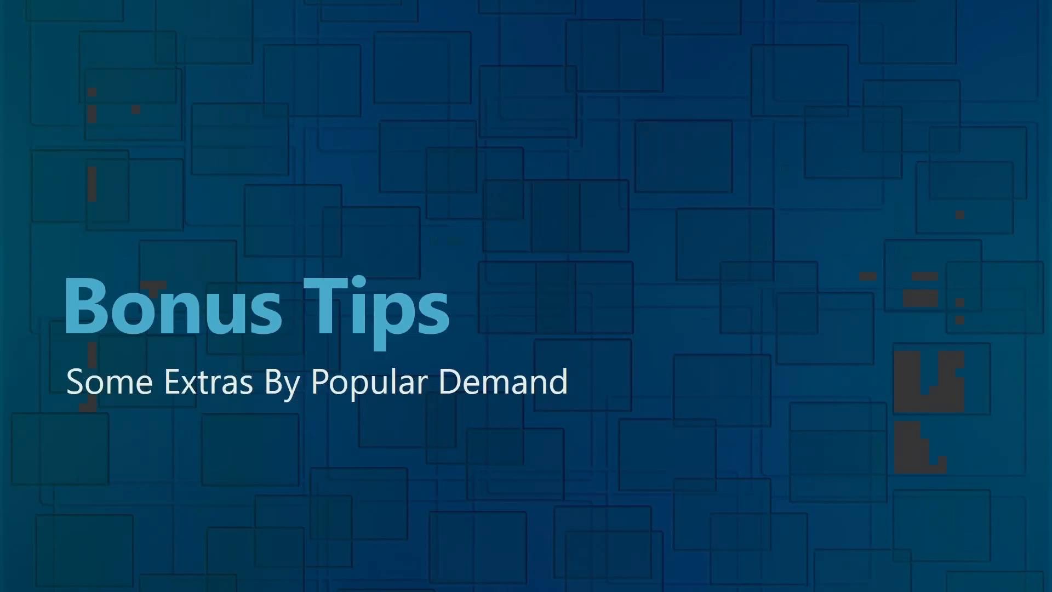